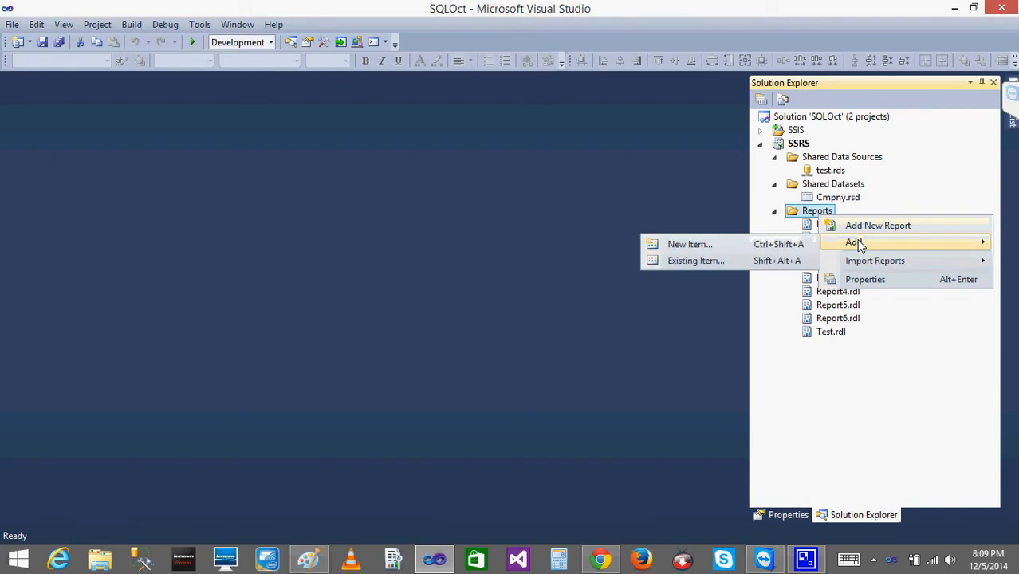
pyautogui.press('super+c')
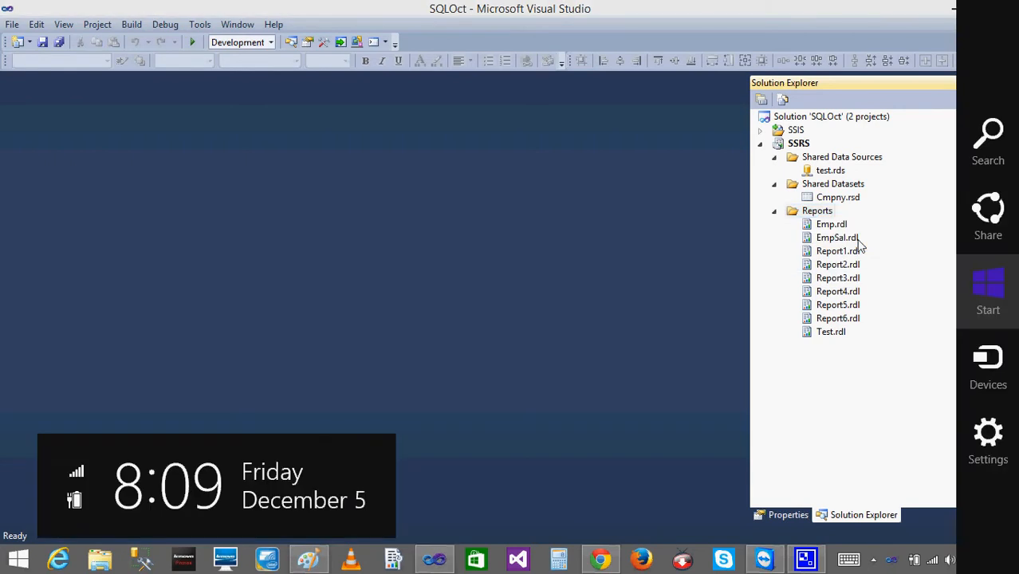
pyautogui.press('Escape')
pyautogui.rightClick(814, 212)
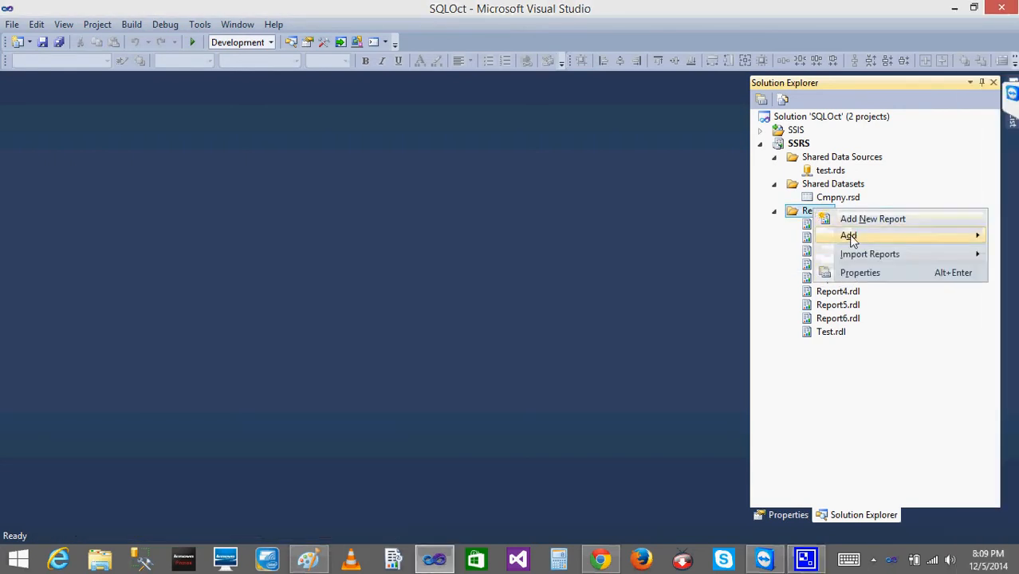
pyautogui.press('super+c')
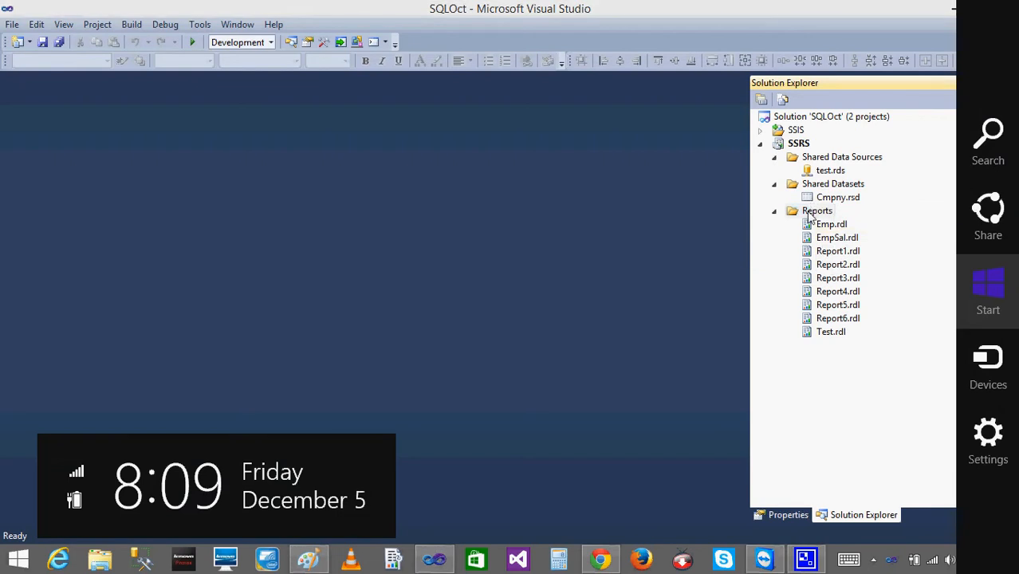
pyautogui.click(810, 215)
# Add a new blank report item with the default name to the Reports folder of the SSRS project.
pyautogui.rightClick(810, 215)
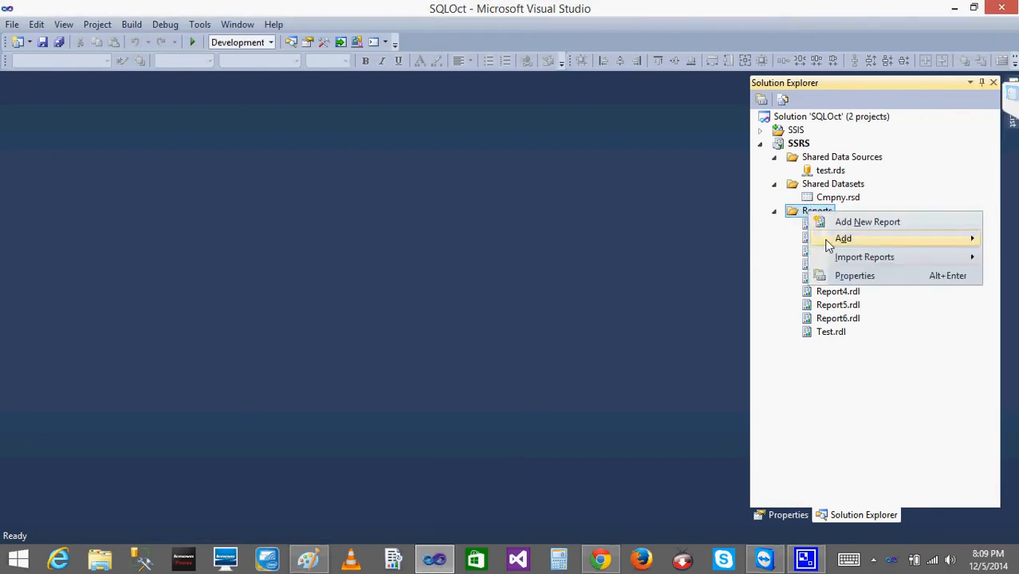
pyautogui.moveTo(824, 241)
pyautogui.click(707, 240)
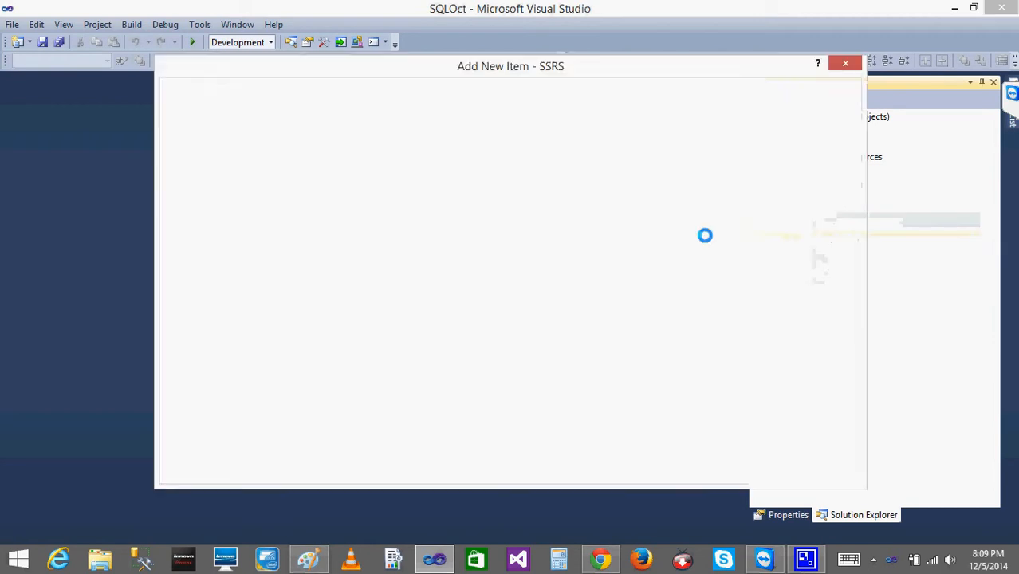
pyautogui.doubleClick(401, 159)
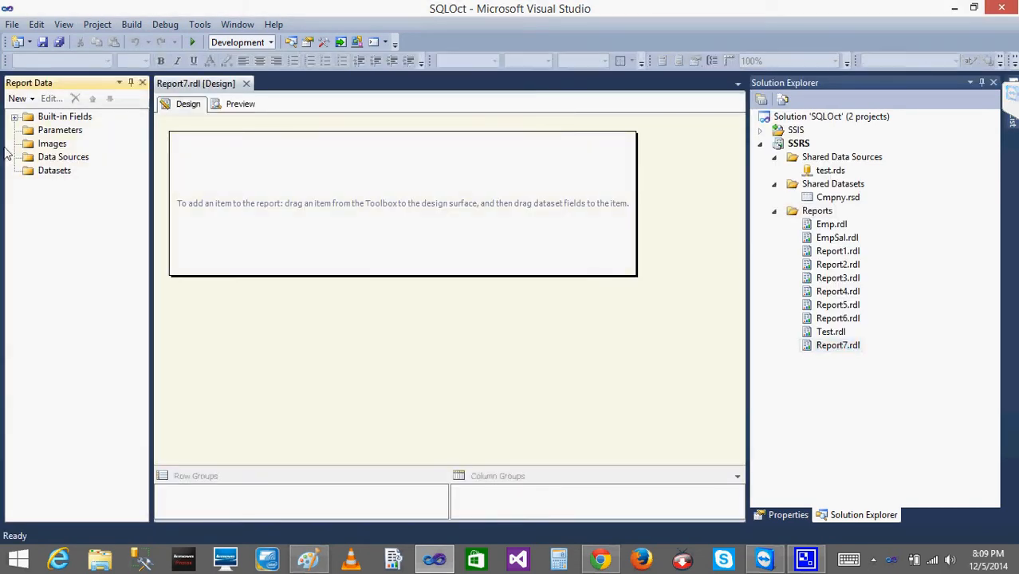
# Add a report data source named Test that uses the shared data source reference test.
pyautogui.rightClick(52, 157)
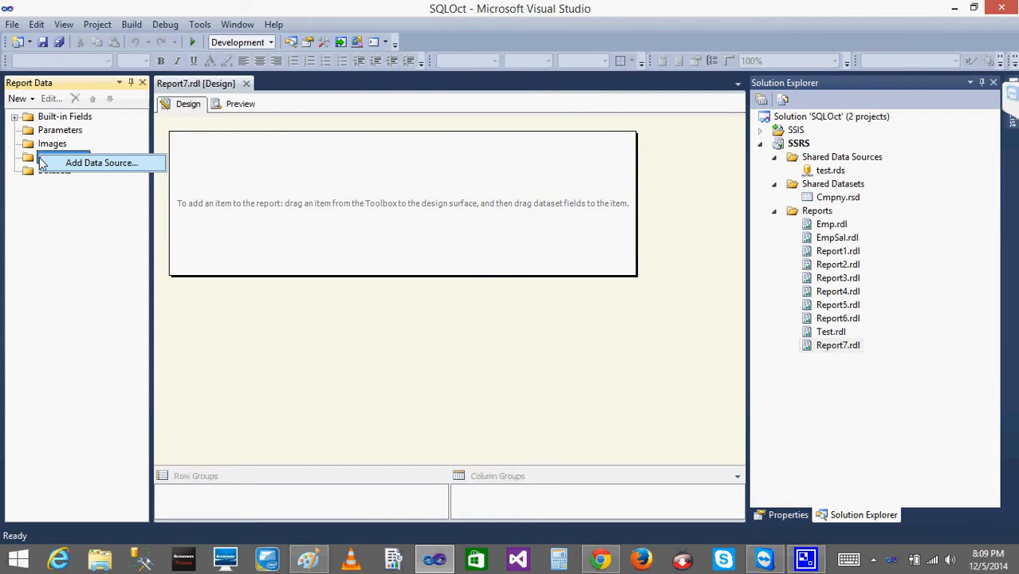
pyautogui.click(91, 163)
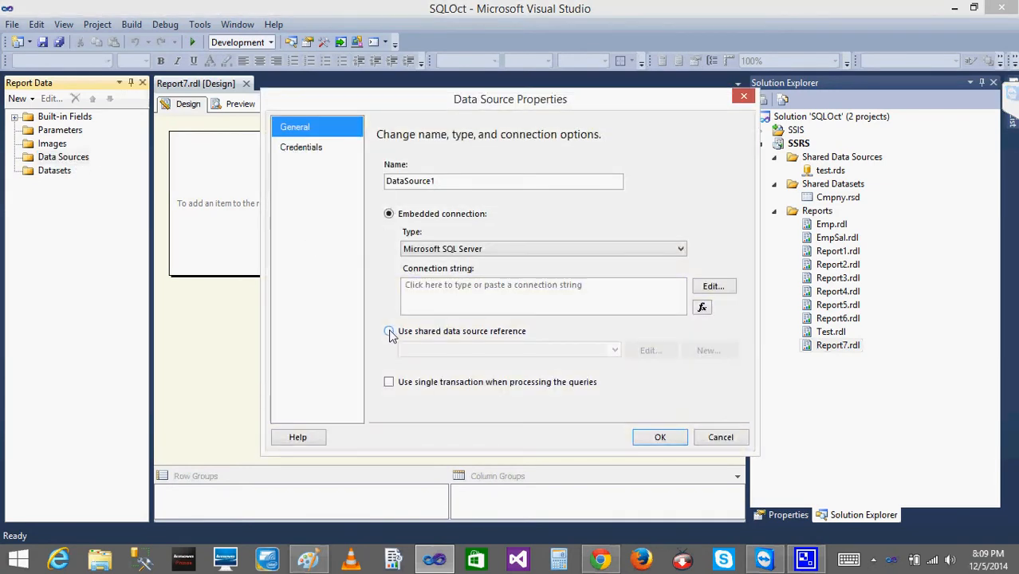
pyautogui.click(389, 331)
pyautogui.press('Down')
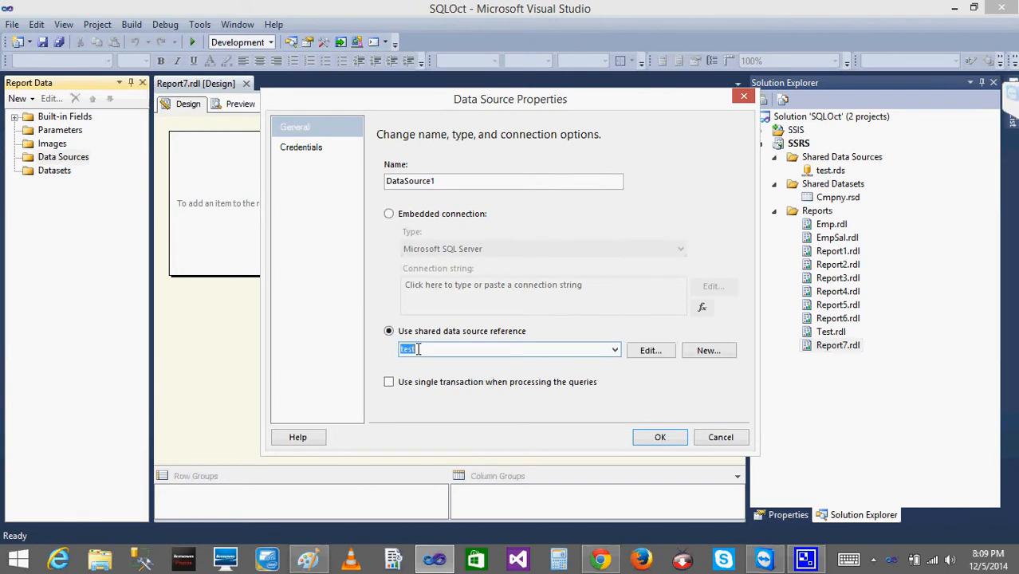
pyautogui.doubleClick(448, 182)
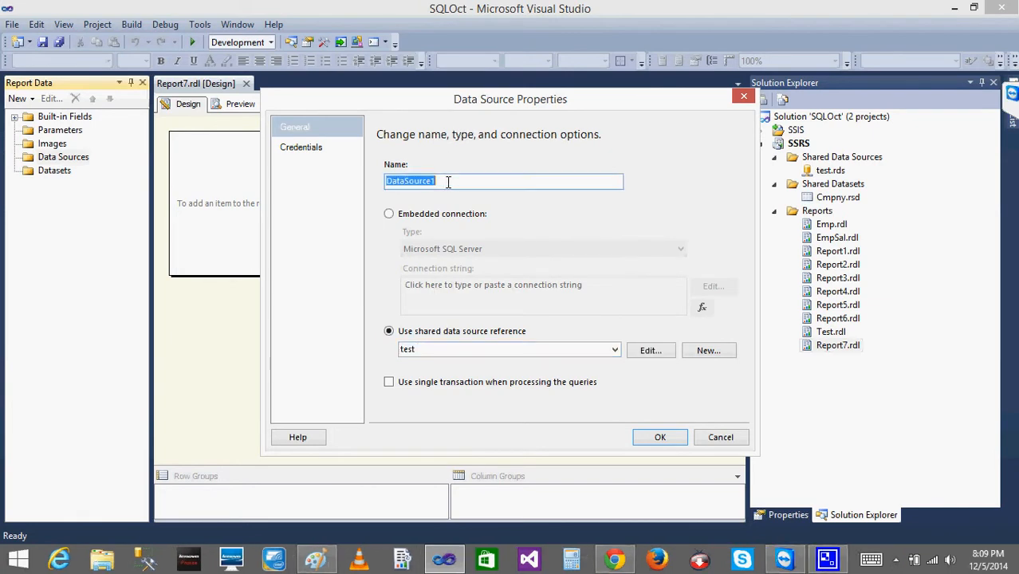
pyautogui.write('Test')
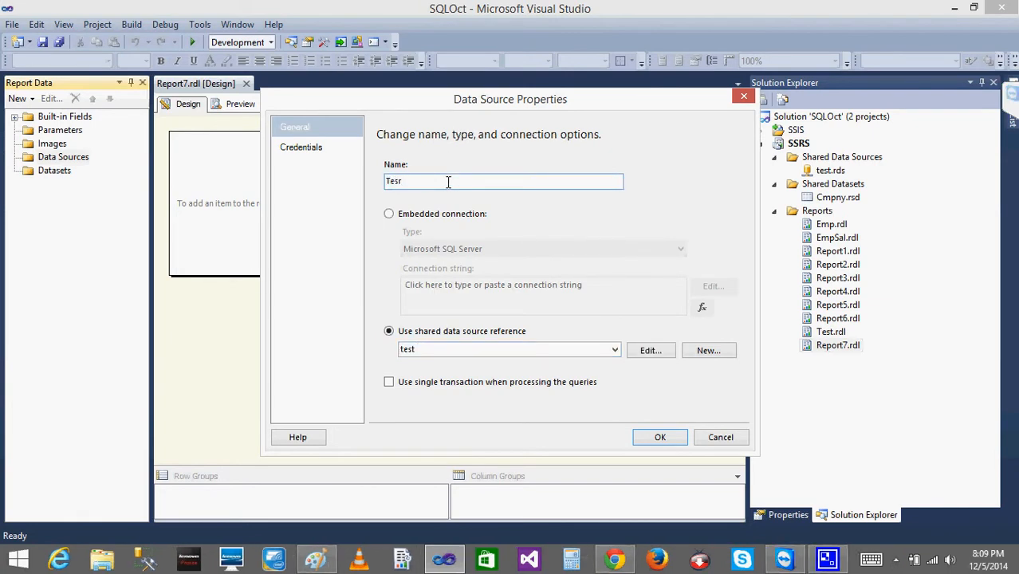
pyautogui.click(660, 436)
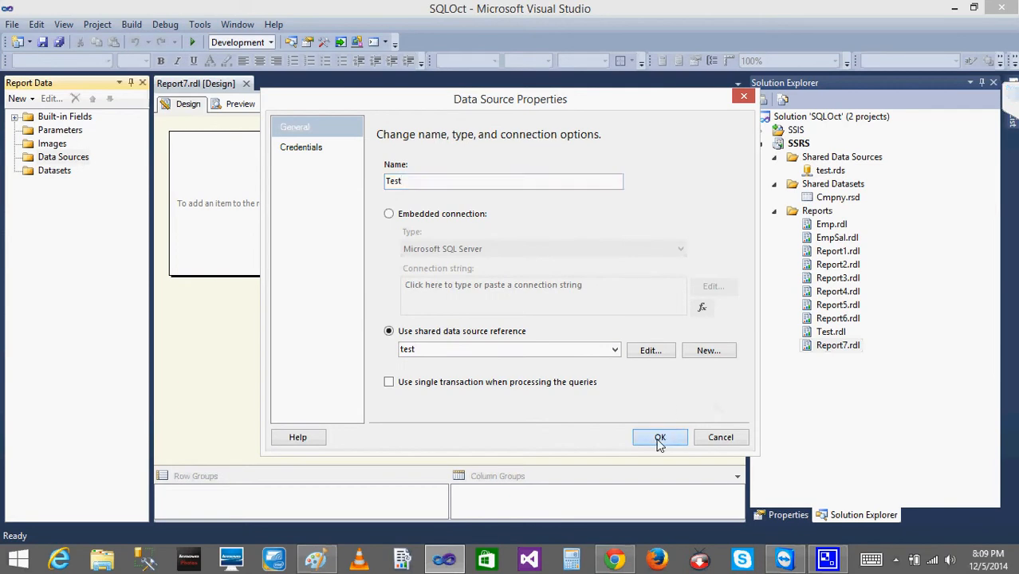
# Add a report dataset named Cmpny based on the shared dataset Cmpny.
pyautogui.rightClick(35, 187)
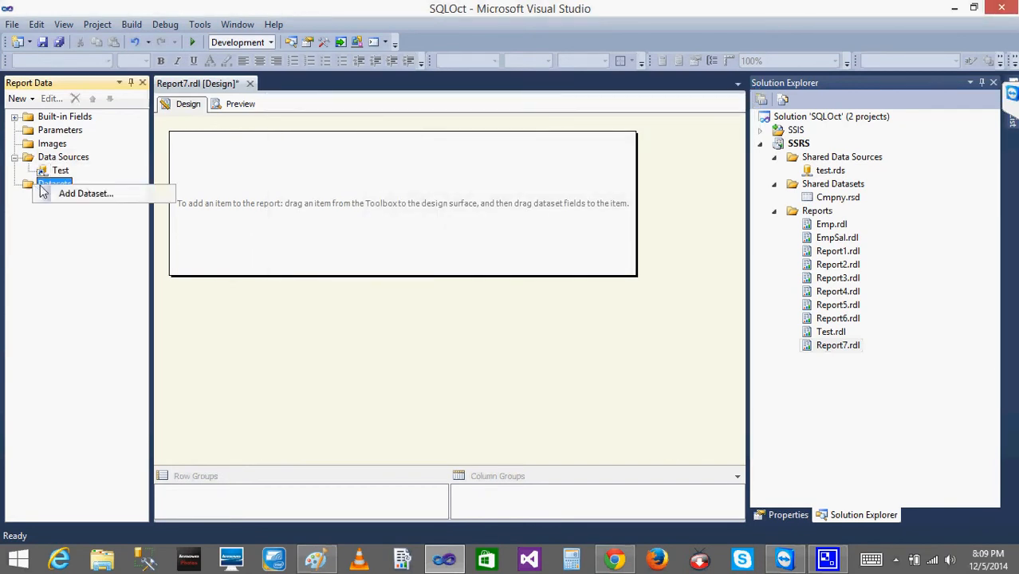
pyautogui.click(91, 198)
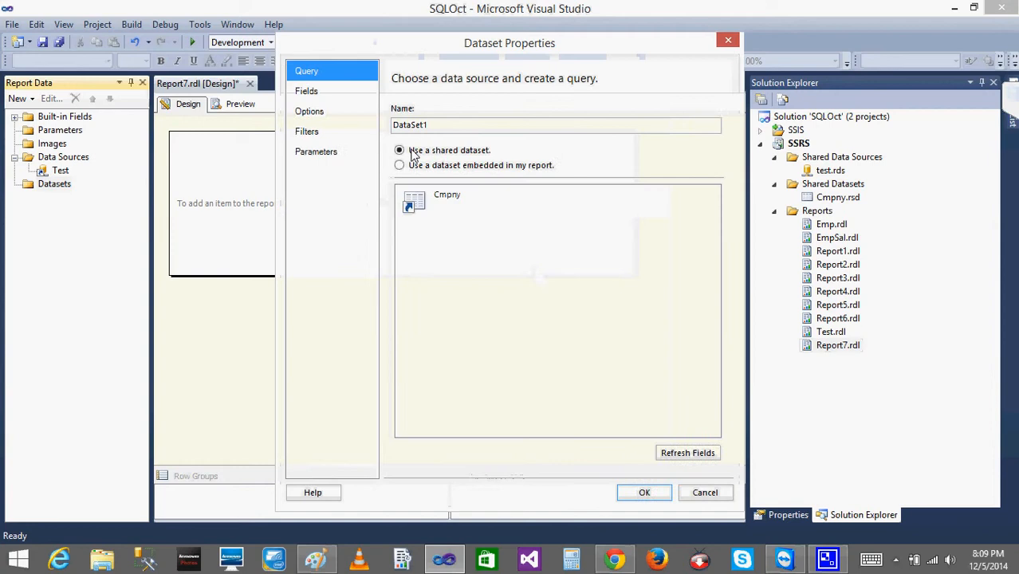
pyautogui.click(430, 201)
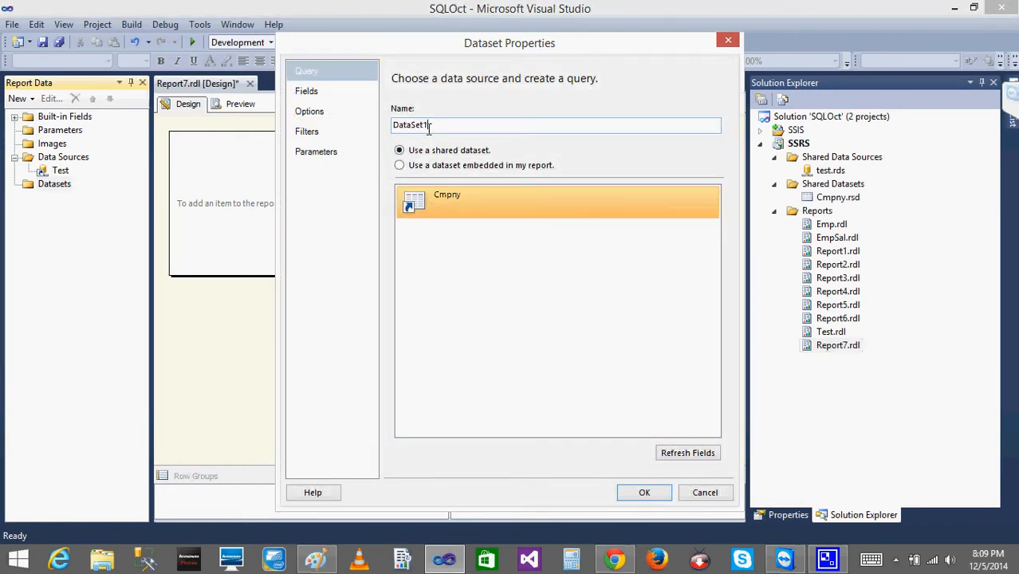
pyautogui.doubleClick(428, 127)
pyautogui.write('Cmpny')
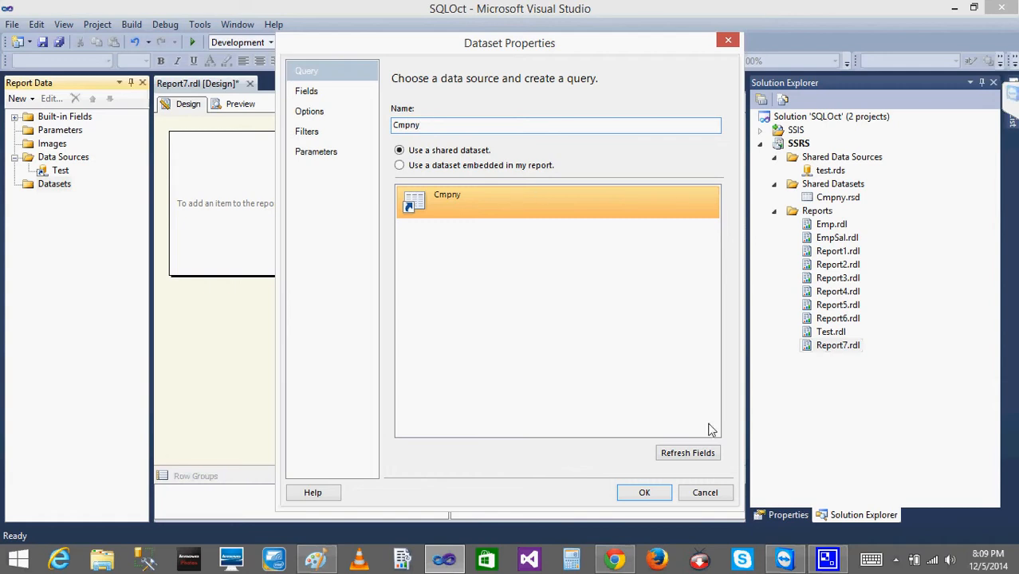
pyautogui.click(645, 493)
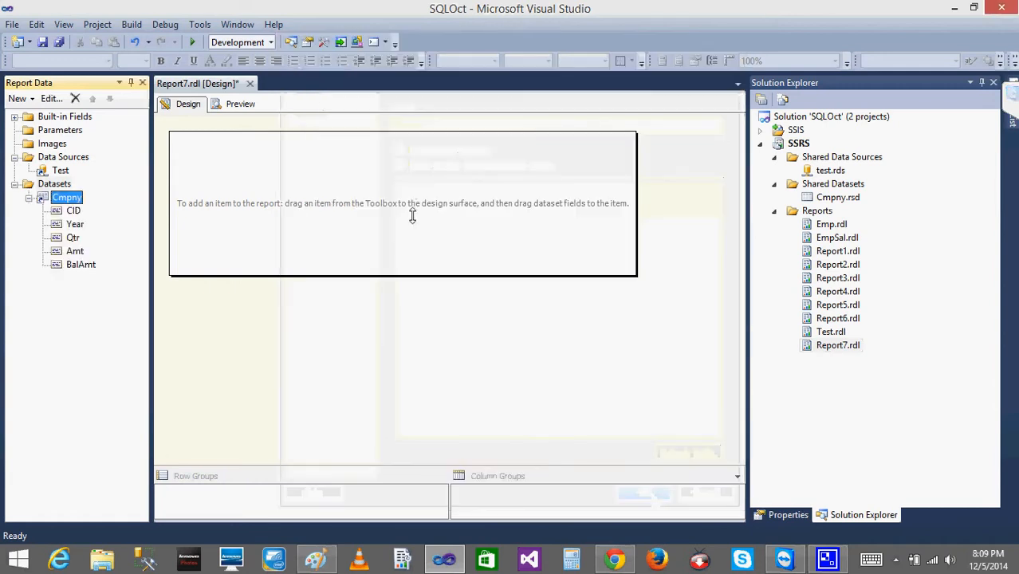
# Browse the available chart types and insert a basic clustered column chart into the report body.
pyautogui.rightClick(289, 168)
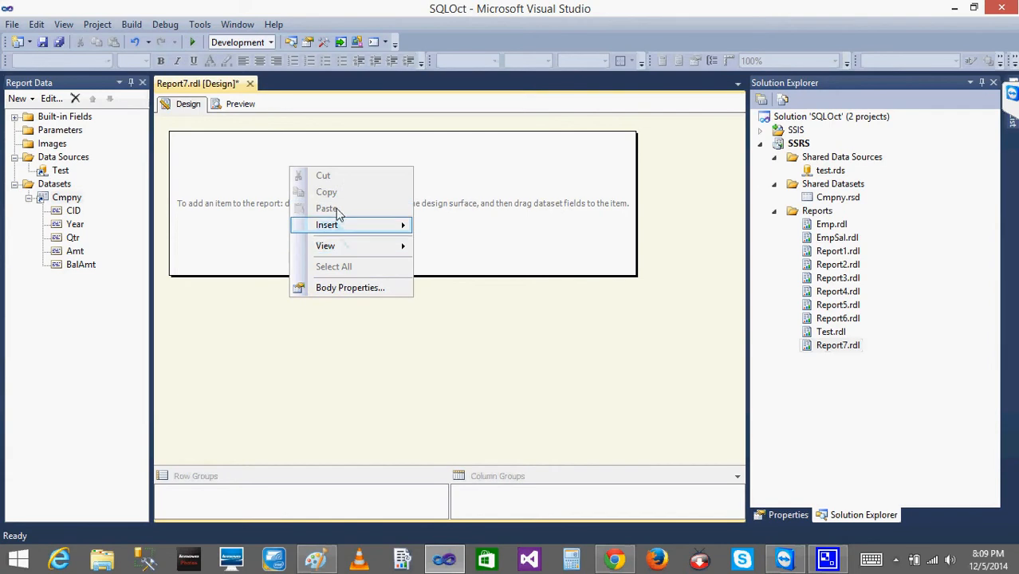
pyautogui.click(541, 150)
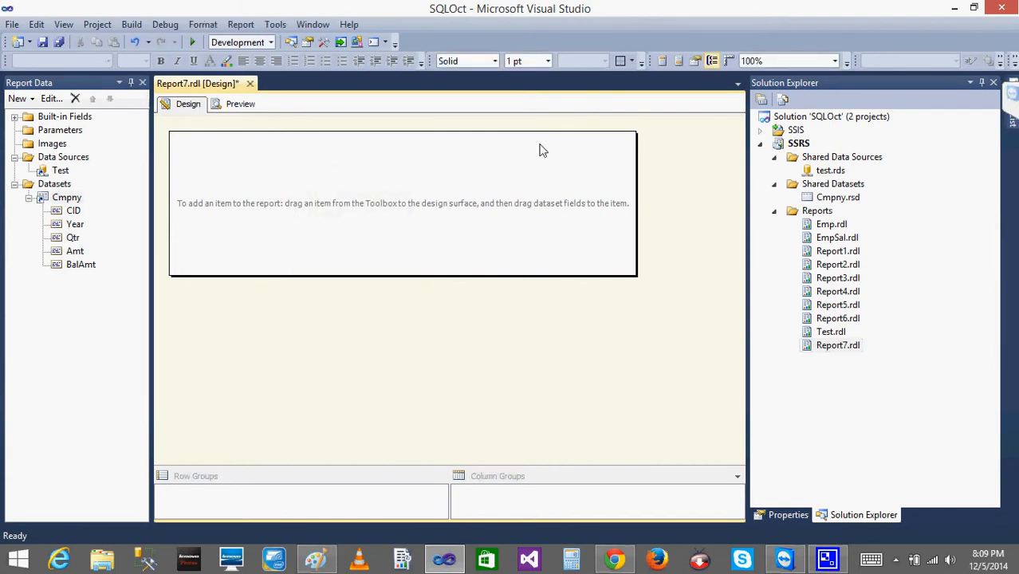
pyautogui.rightClick(332, 155)
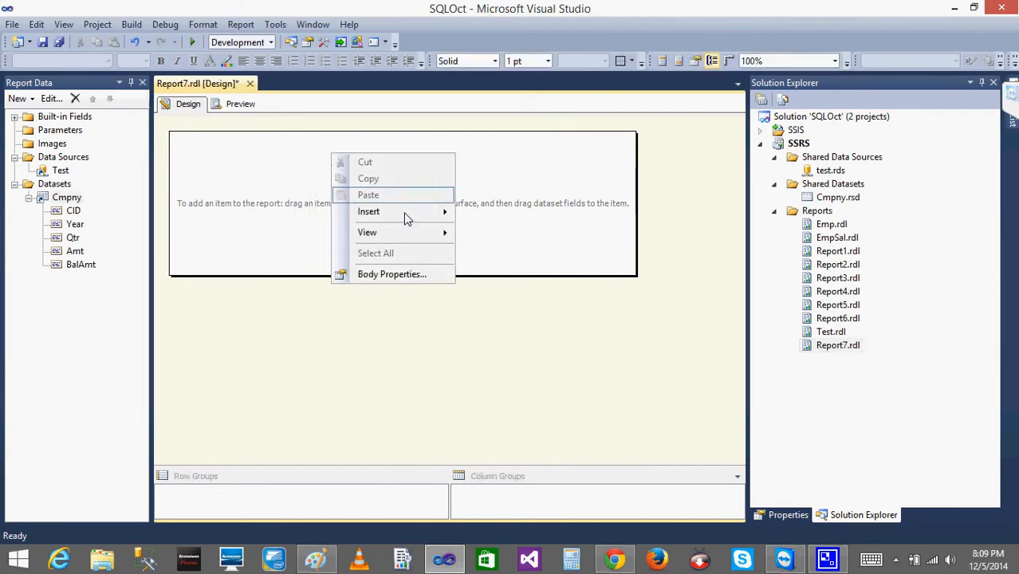
pyautogui.moveTo(410, 215)
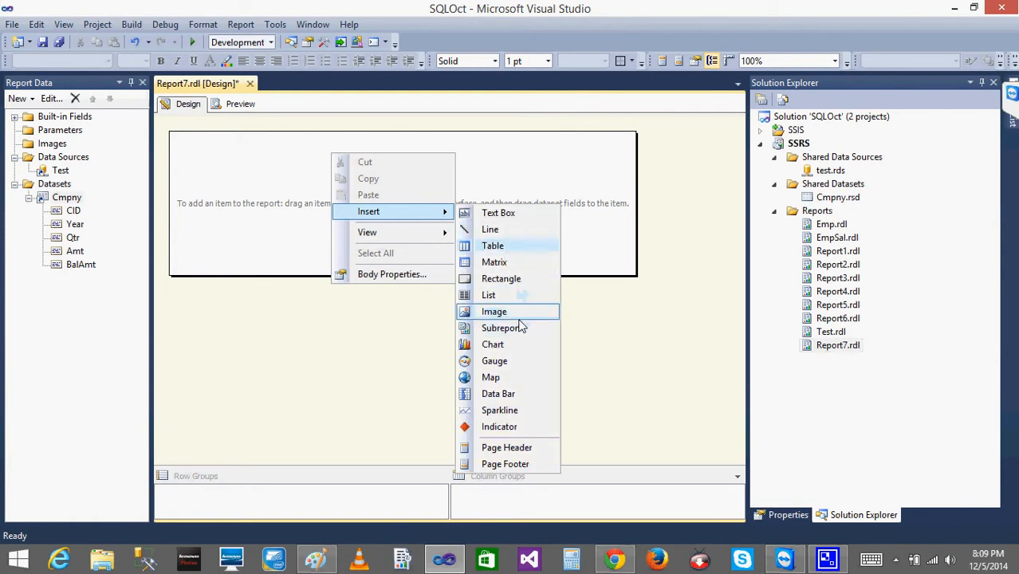
pyautogui.click(493, 345)
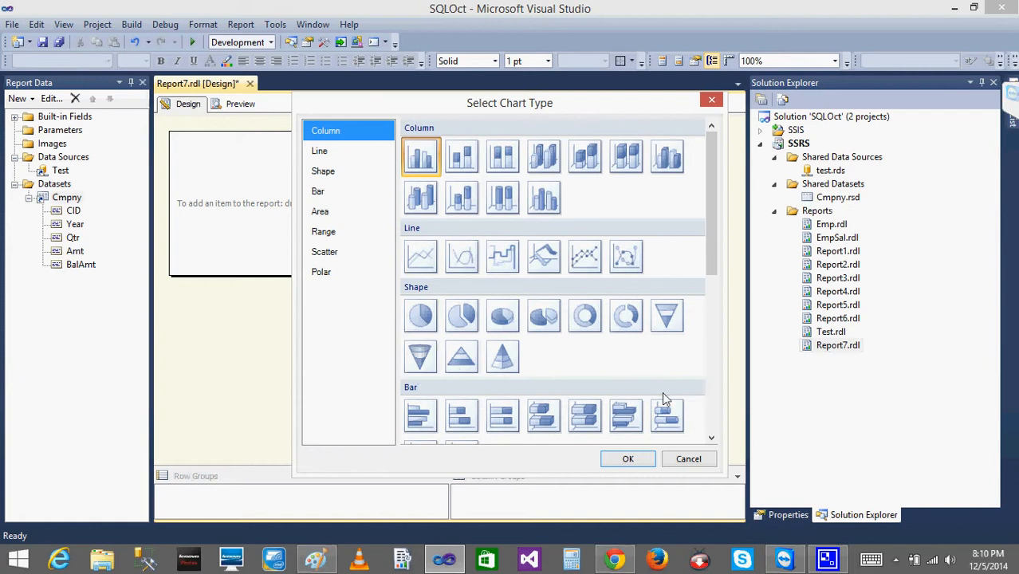
pyautogui.click(711, 438)
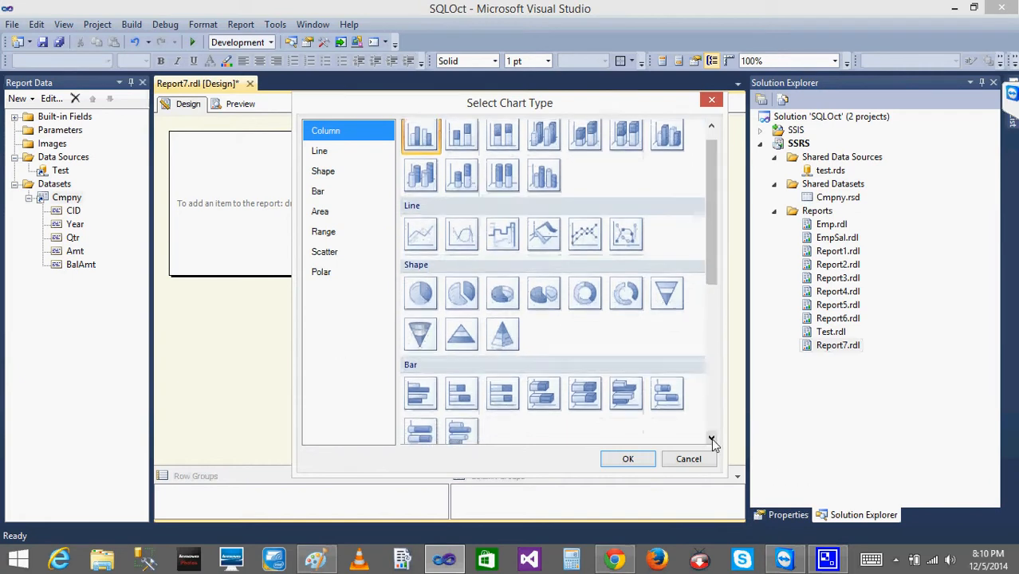
pyautogui.moveTo(713, 255); pyautogui.dragTo(722, 390)
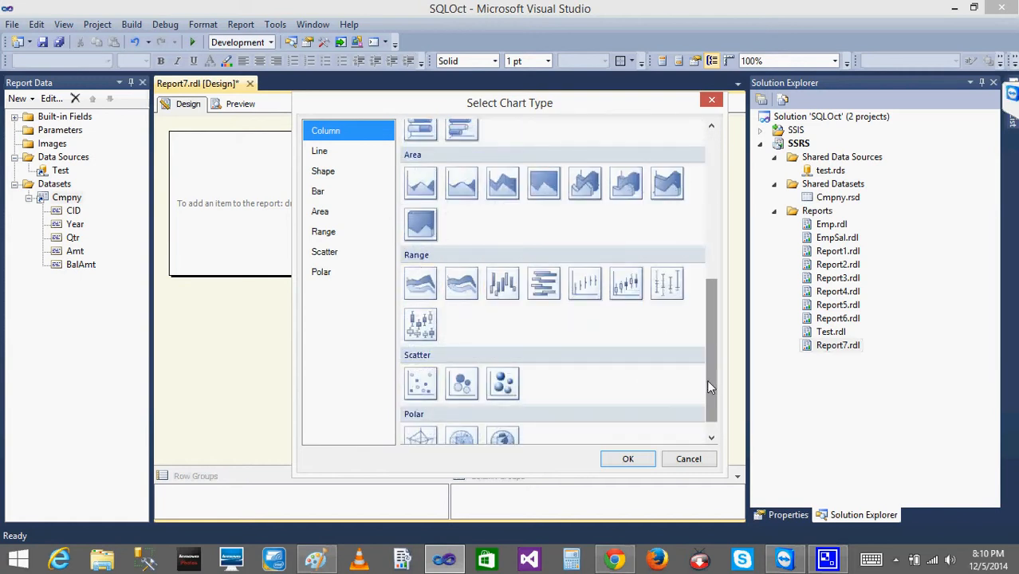
pyautogui.moveTo(707, 379); pyautogui.dragTo(708, 163)
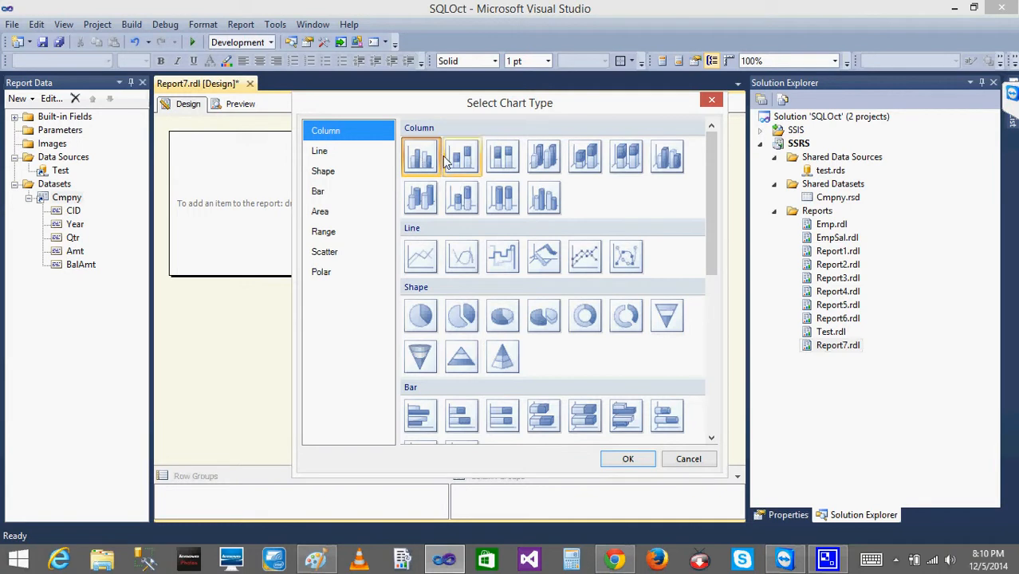
pyautogui.click(631, 458)
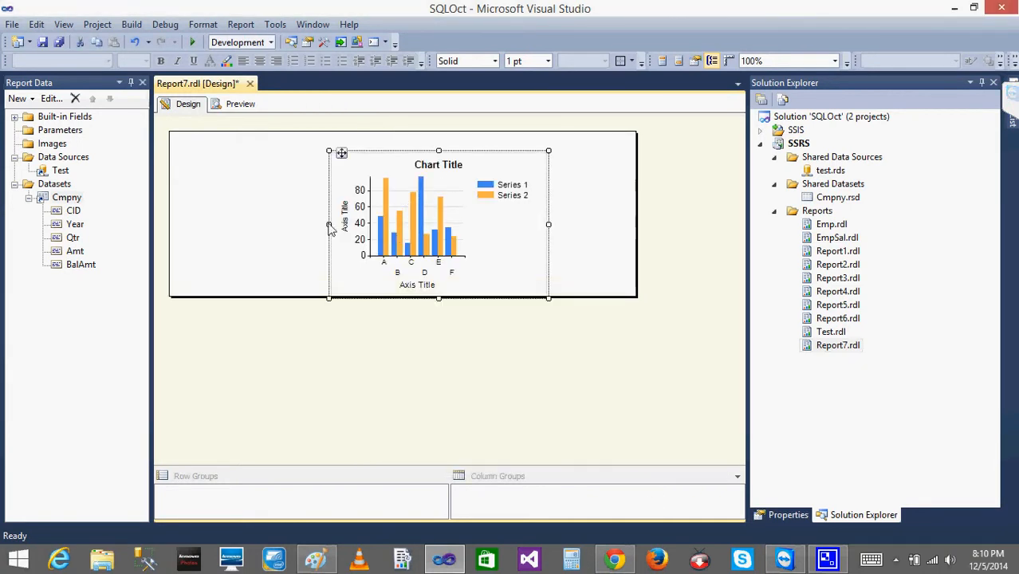
# Extend the report body downward to make more room around the chart.
pyautogui.click(271, 231)
pyautogui.click(435, 228)
pyautogui.moveTo(630, 295); pyautogui.dragTo(627, 467)
# Enlarge the chart in both directions to fill the report body, widening it well past the body's original right edge, and shift it down slightly.
pyautogui.click(393, 244)
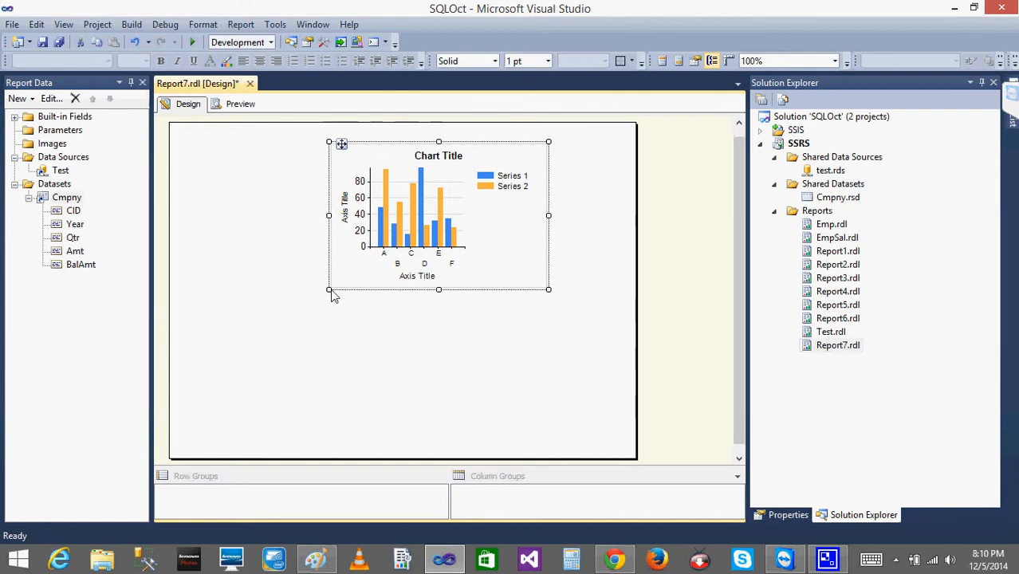
pyautogui.moveTo(333, 290); pyautogui.dragTo(185, 418)
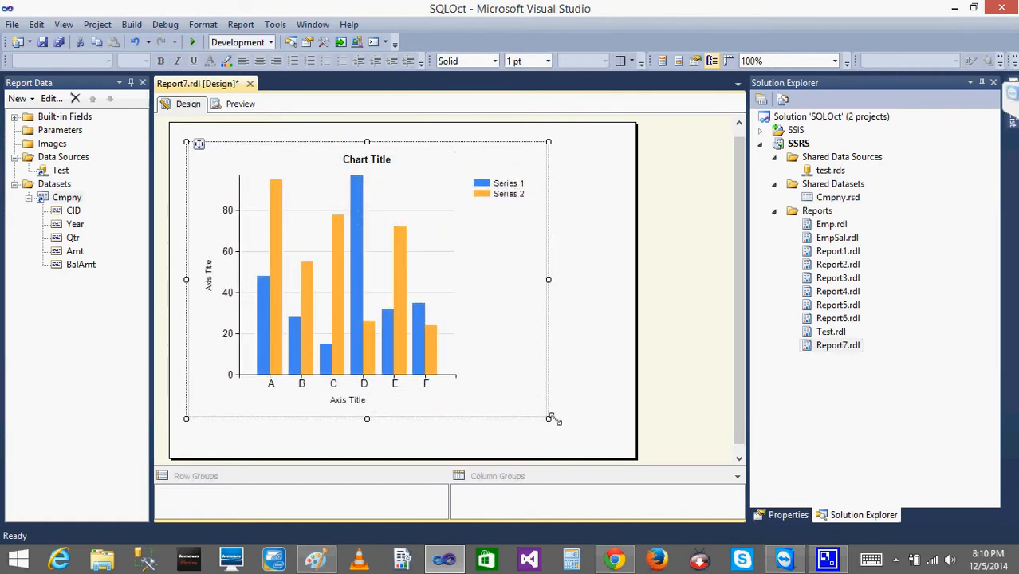
pyautogui.click(551, 420)
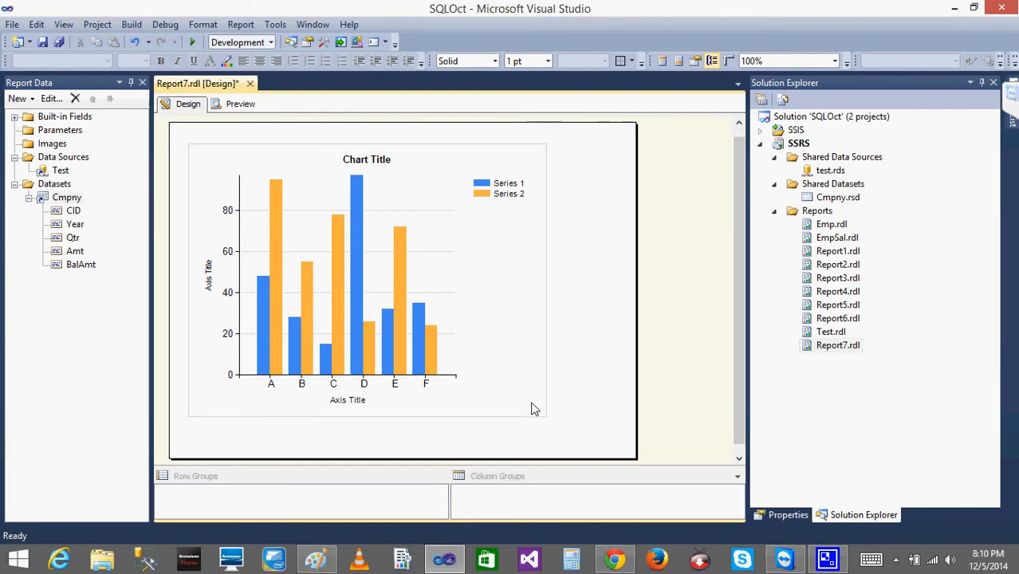
pyautogui.moveTo(532, 402)
pyautogui.mouseDown()
pyautogui.moveTo(547, 416)
pyautogui.moveTo(531, 412)
pyautogui.mouseUp()
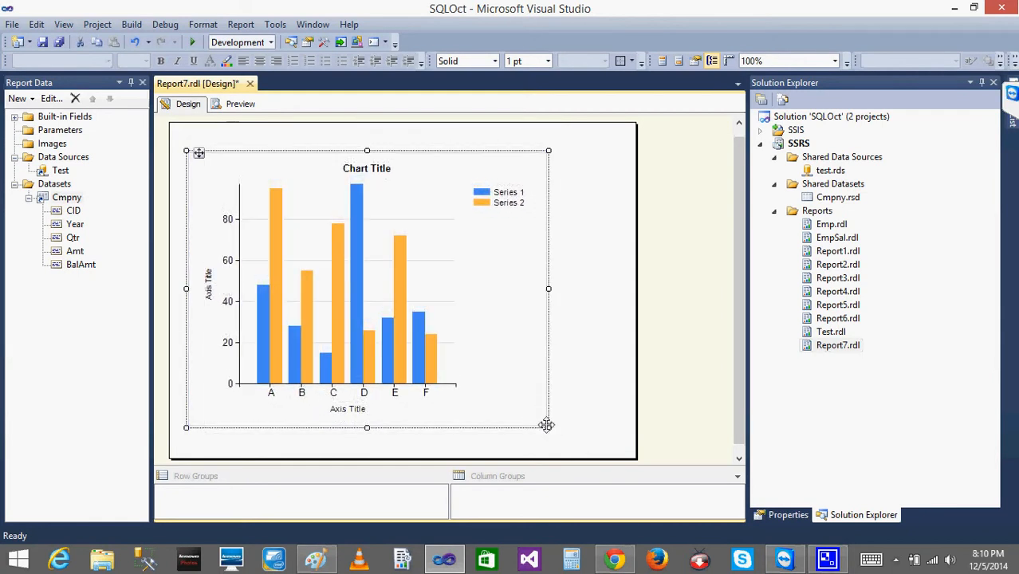
pyautogui.click(555, 435)
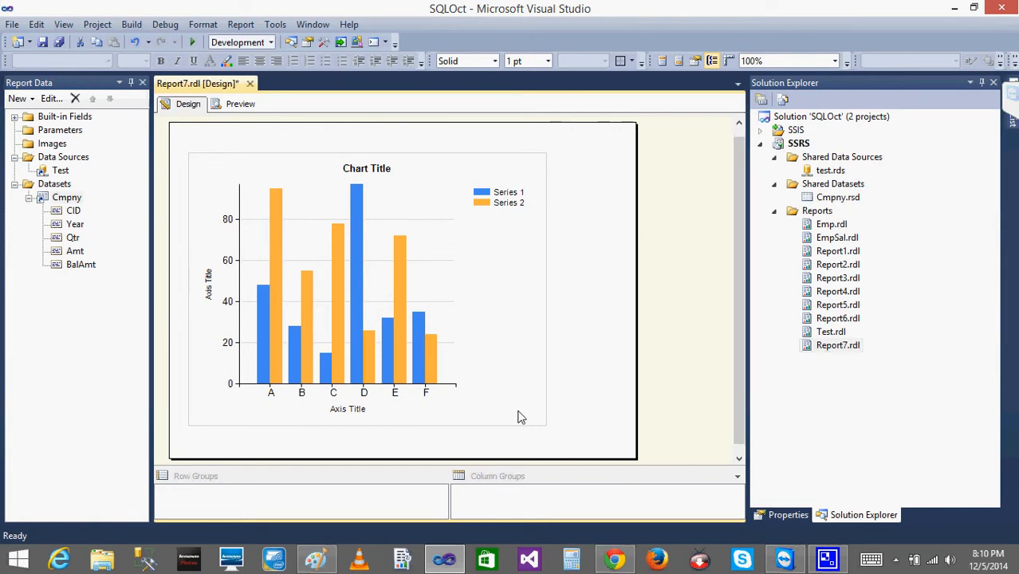
pyautogui.click(521, 417)
pyautogui.moveTo(547, 425); pyautogui.dragTo(734, 477)
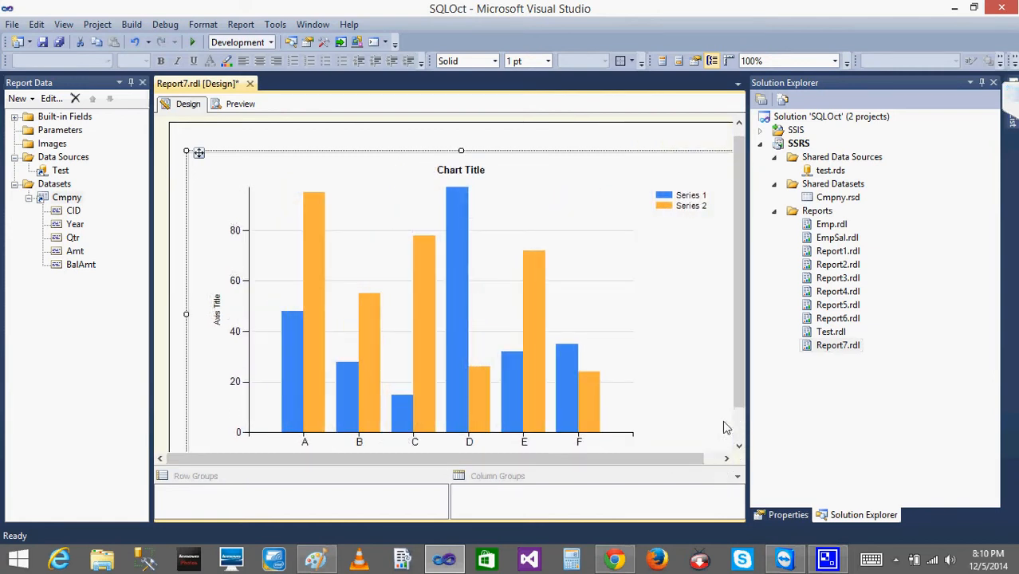
# Extend the report body's lower edge to leave blank space below the chart, and reselect the chart.
pyautogui.scroll(-2, 737, 374)
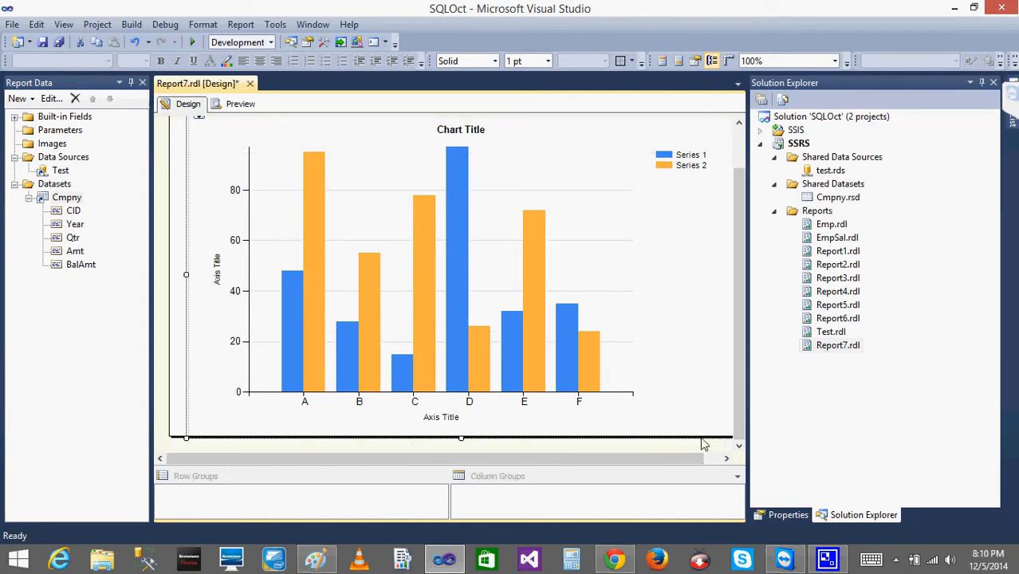
pyautogui.moveTo(701, 444); pyautogui.dragTo(709, 456)
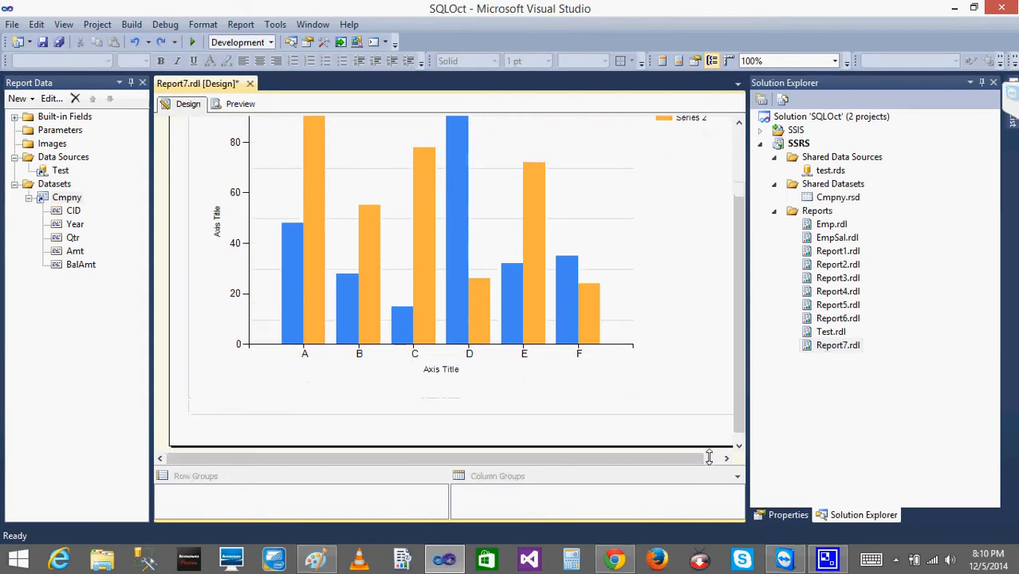
pyautogui.click(675, 381)
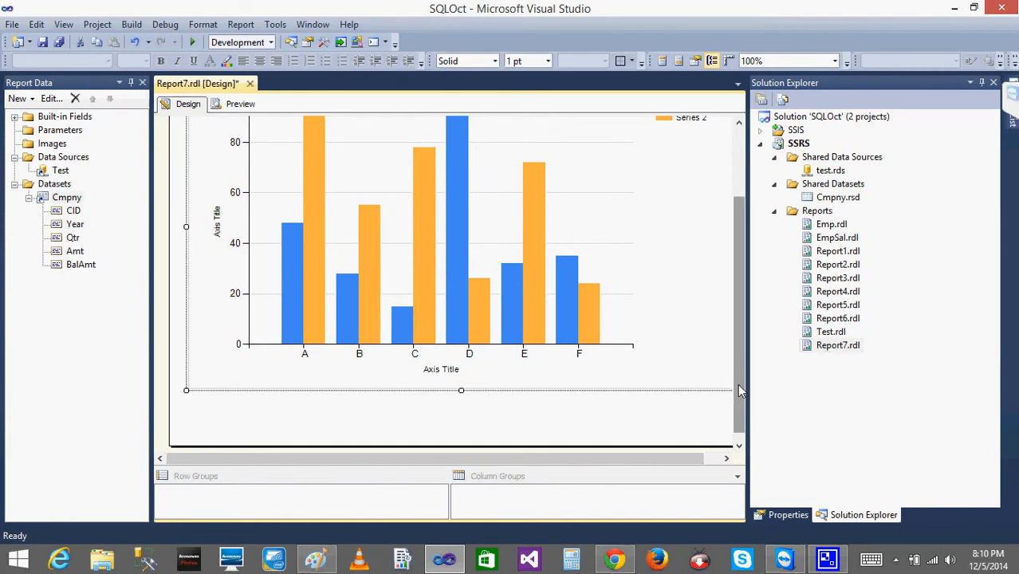
pyautogui.moveTo(737, 384); pyautogui.dragTo(739, 325)
pyautogui.scroll(-1, 739, 325)
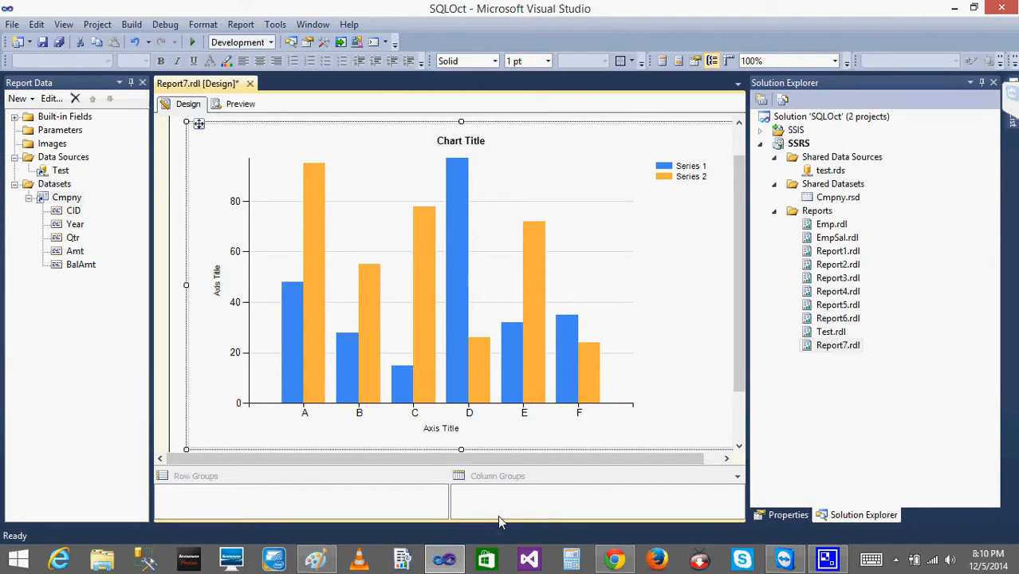
pyautogui.moveTo(476, 457); pyautogui.dragTo(585, 456)
# Switch to SQL Server Management Studio, connect to the Database Engine with Windows Authentication, and expand the Test database.
pyautogui.click(134, 566)
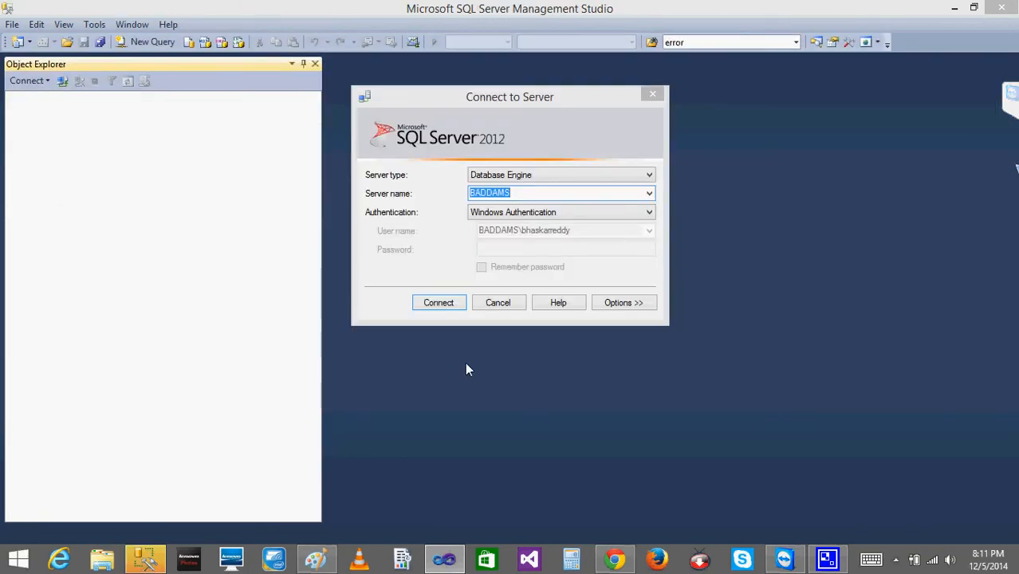
pyautogui.click(426, 302)
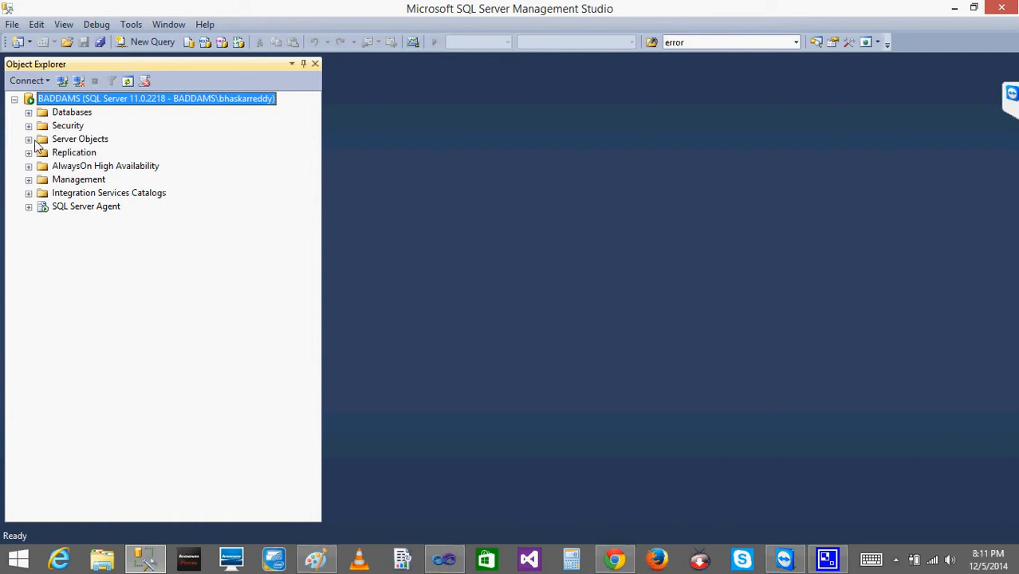
pyautogui.click(28, 113)
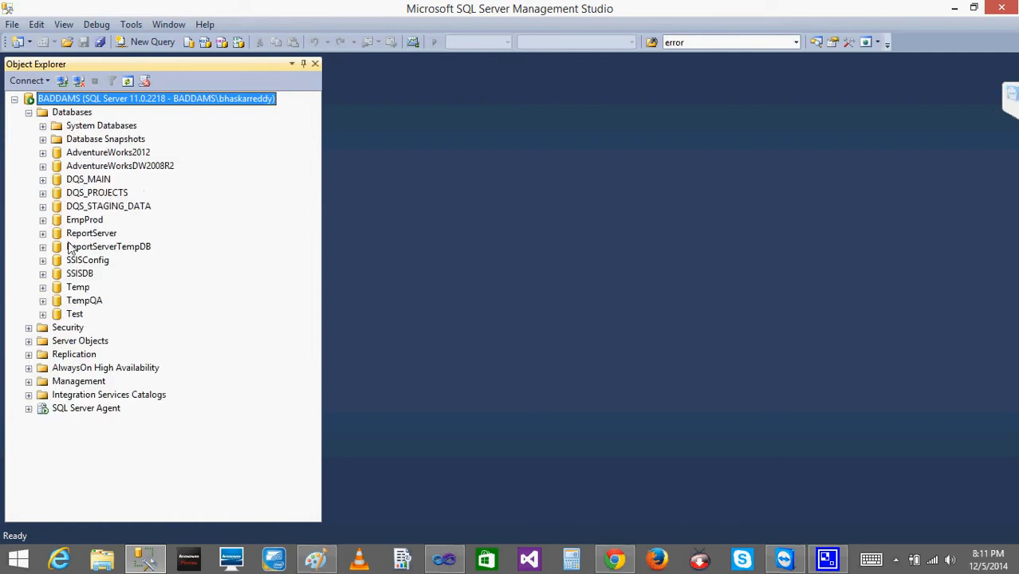
pyautogui.click(43, 314)
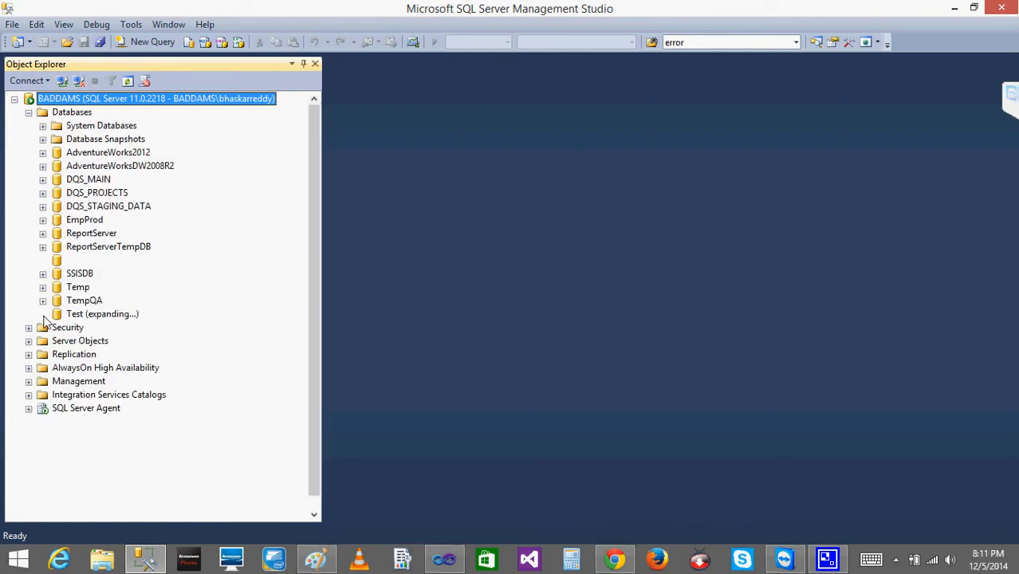
# List the top 1000 rows of the Test database's dbo.Cmpny table and inspect the CID, Year and Amt values.
pyautogui.click(59, 341)
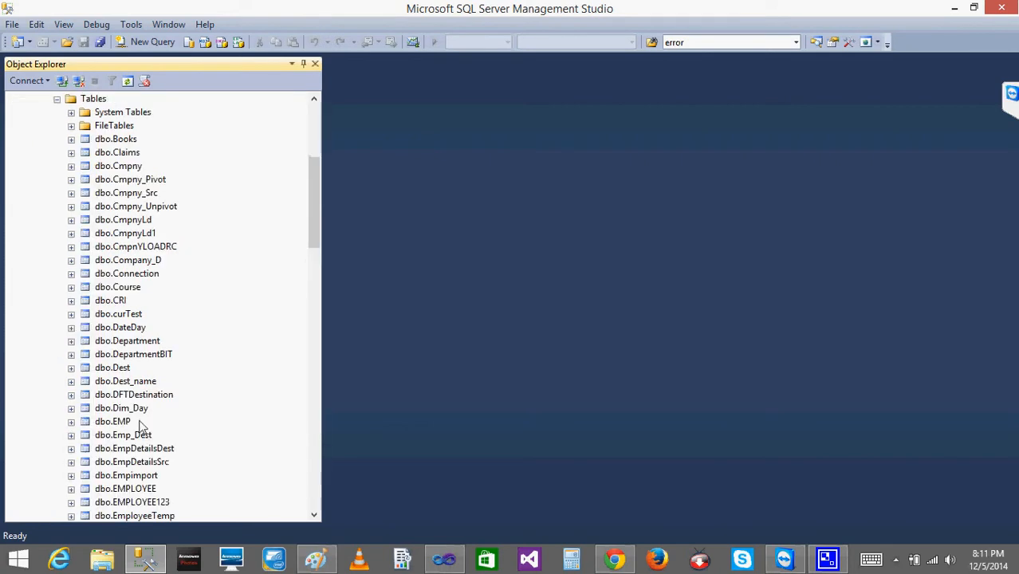
pyautogui.rightClick(126, 167)
pyautogui.click(203, 210)
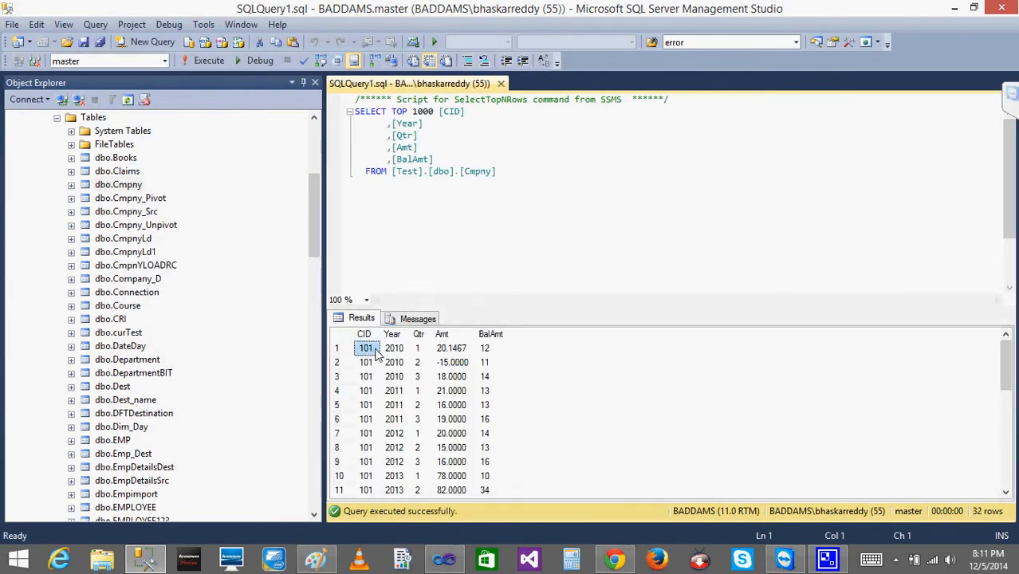
pyautogui.click(394, 349)
pyautogui.click(443, 353)
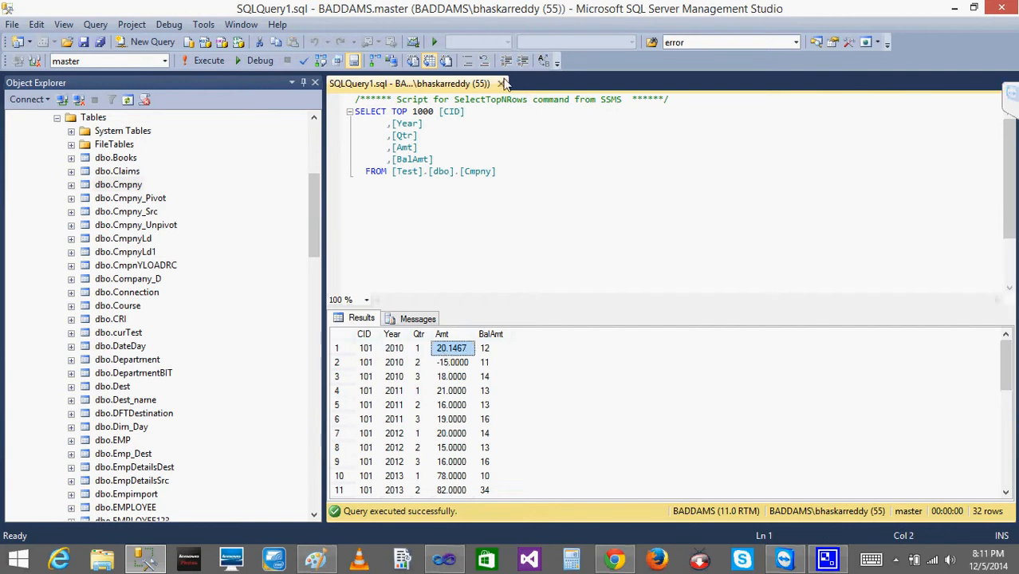
pyautogui.click(359, 379)
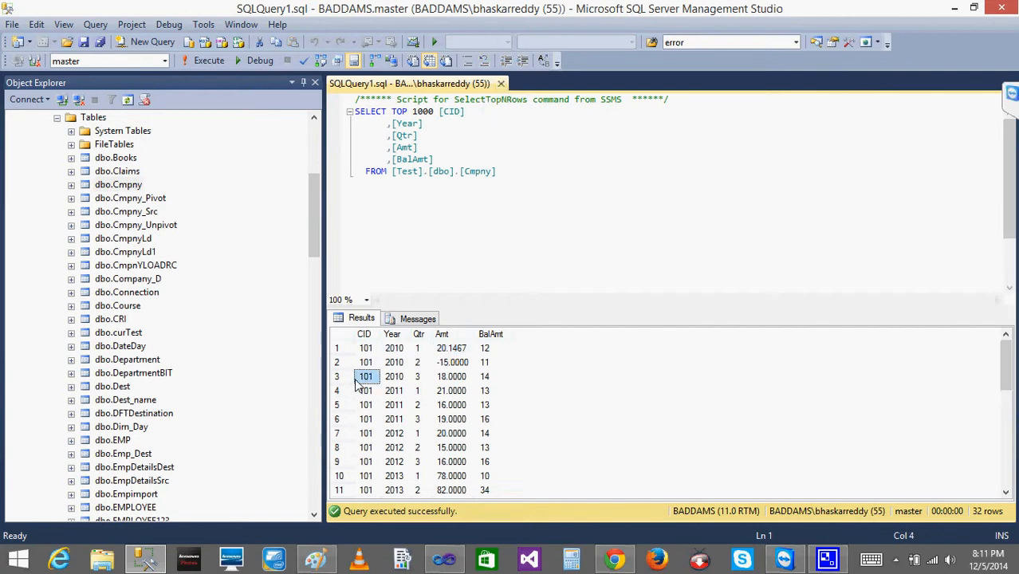
pyautogui.click(452, 391)
# Add WHERE YEAR IN (2012,2013,2014,2015) after the query's FROM clause and put DELETE in front of FROM.
pyautogui.click(522, 170)
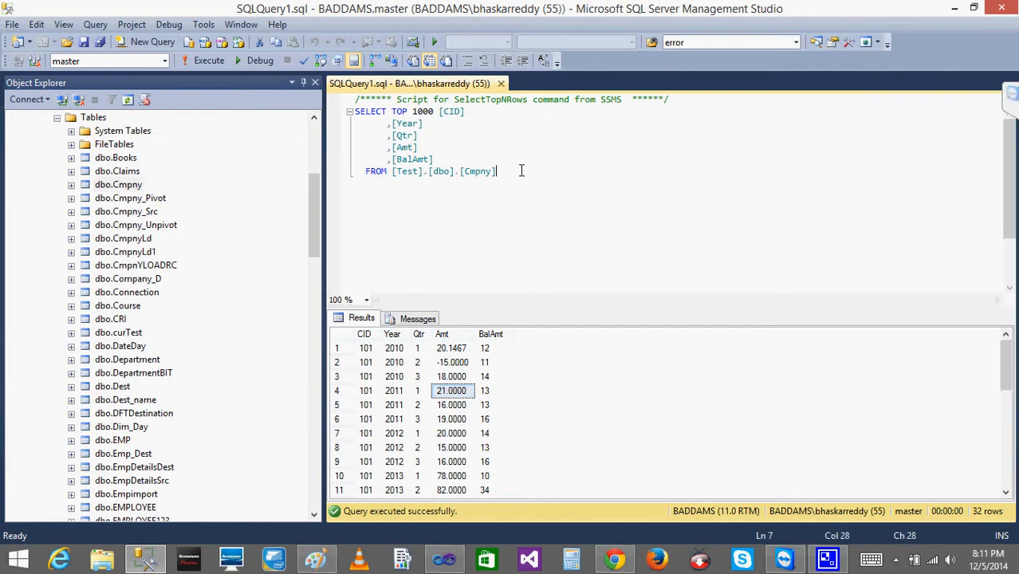
pyautogui.press('Return')
pyautogui.write('WHERE YEAR IN (')
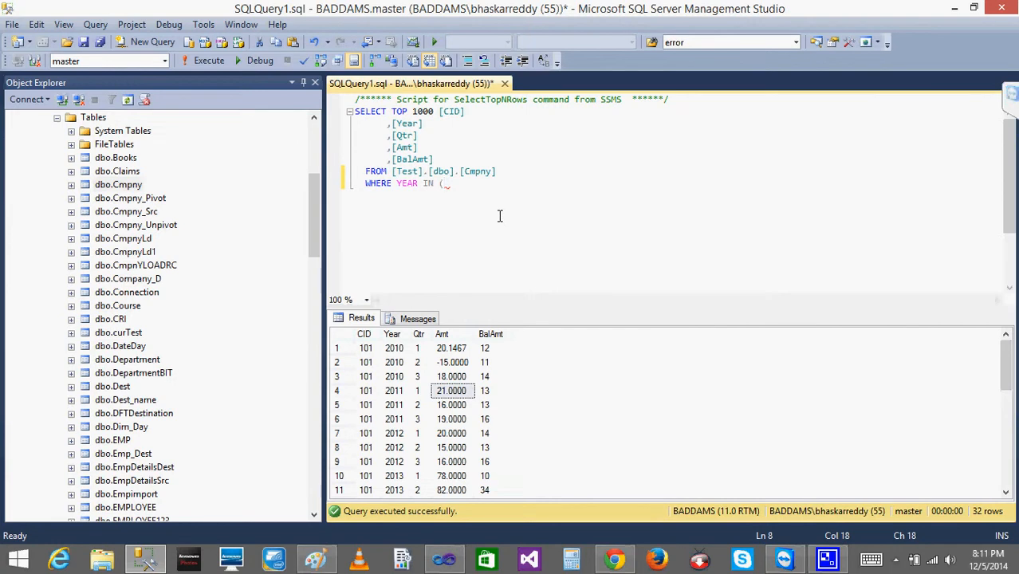
pyautogui.write('2012,2013,2014,2015')
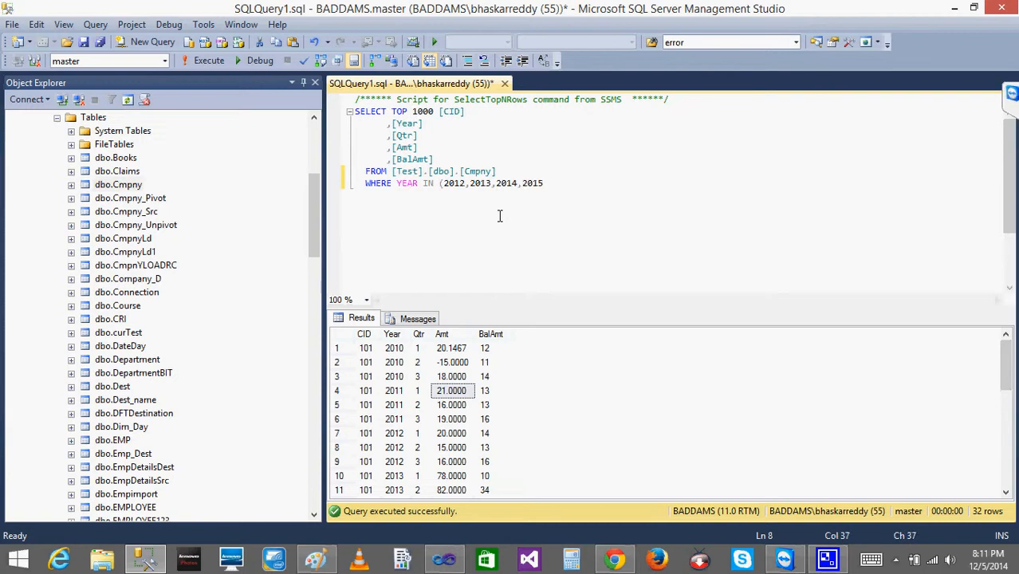
pyautogui.write(')')
pyautogui.press('Up')
pyautogui.press('Home')
pyautogui.write('DELETE')
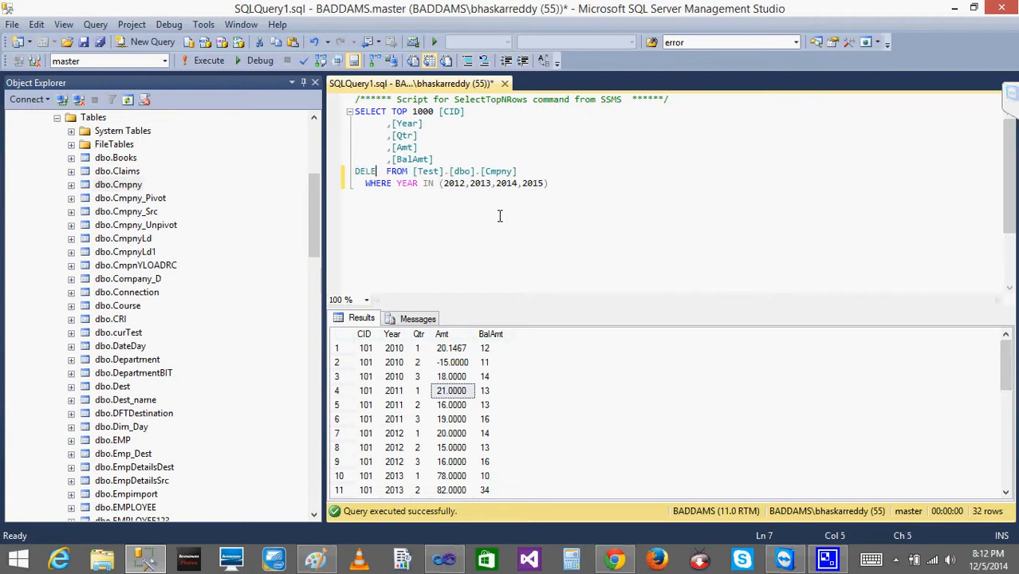
# Execute only the DELETE statement to remove the 2012 to 2015 rows from the Cmpny table.
pyautogui.press('Up')
pyautogui.press('End')
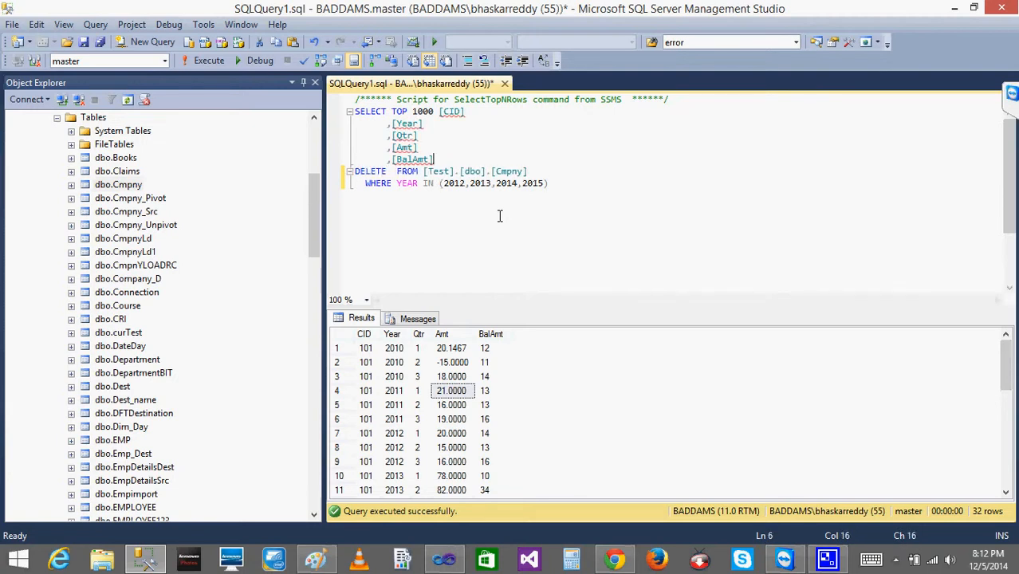
pyautogui.hotkey('shift', 'Down')
pyautogui.hotkey('shift', 'Right')
pyautogui.hotkey('shift', 'Right')
pyautogui.hotkey('shift', 'Right')
pyautogui.hotkey('shift', 'Right')
pyautogui.hotkey('shift', 'Right')
pyautogui.hotkey('shift', 'Right')
pyautogui.hotkey('shift', 'Right')
pyautogui.hotkey('shift', 'Right')
pyautogui.hotkey('shift', 'Right')
pyautogui.hotkey('shift', 'Right')
pyautogui.hotkey('shift', 'Right')
pyautogui.hotkey('shift', 'Right')
pyautogui.hotkey('shift', 'Right')
pyautogui.hotkey('shift', 'Right')
pyautogui.hotkey('shift', 'Right')
pyautogui.hotkey('shift', 'Right')
pyautogui.hotkey('shift', 'Right')
pyautogui.hotkey('shift', 'Right')
pyautogui.hotkey('shift', 'Right')
pyautogui.hotkey('shift', 'Right')
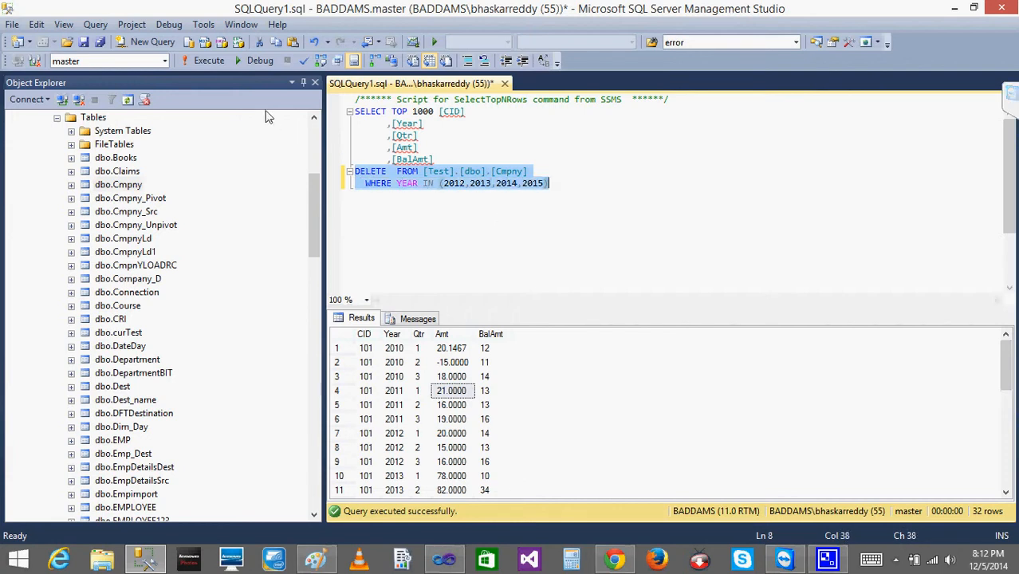
pyautogui.click(207, 61)
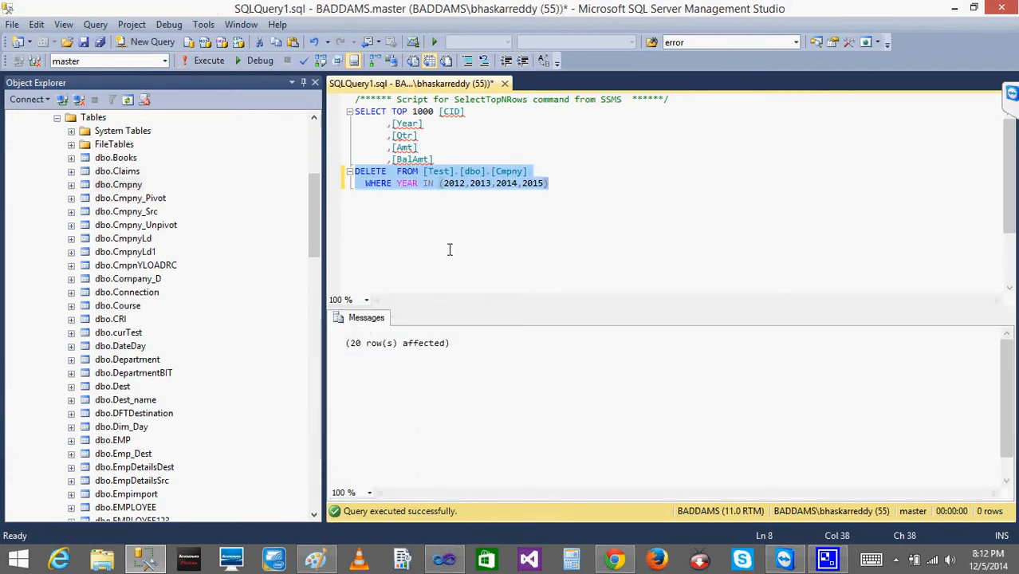
# Undo the DELETE and WHERE text to restore the original SELECT on Cmpny, and rerun it.
pyautogui.hotkey('ctrl', 'z')
pyautogui.hotkey('ctrl', 'z')
pyautogui.hotkey('ctrl', 'z')
pyautogui.hotkey('ctrl', 'z')
pyautogui.hotkey('ctrl', 'z')
pyautogui.hotkey('ctrl', 'z')
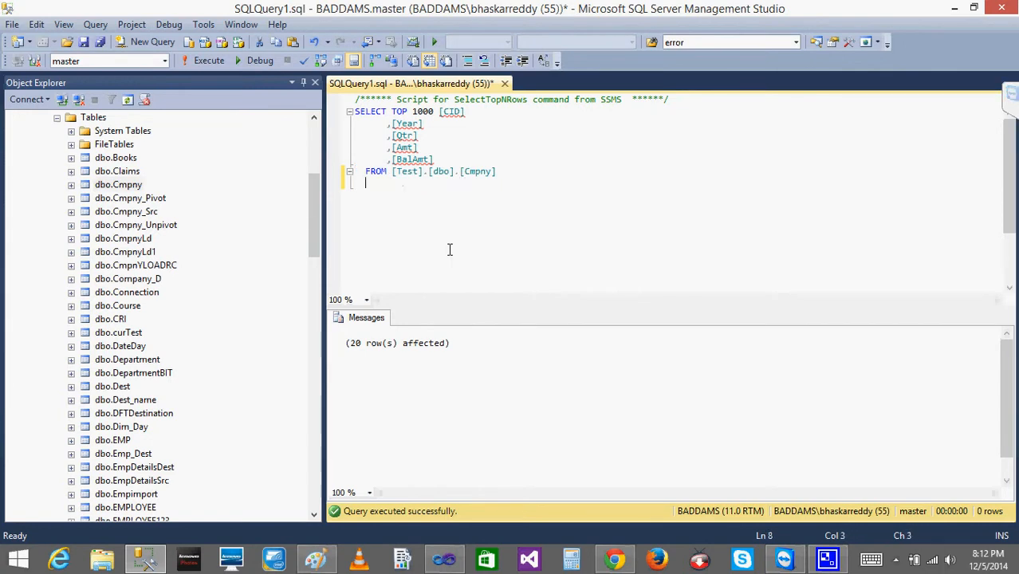
pyautogui.click(206, 60)
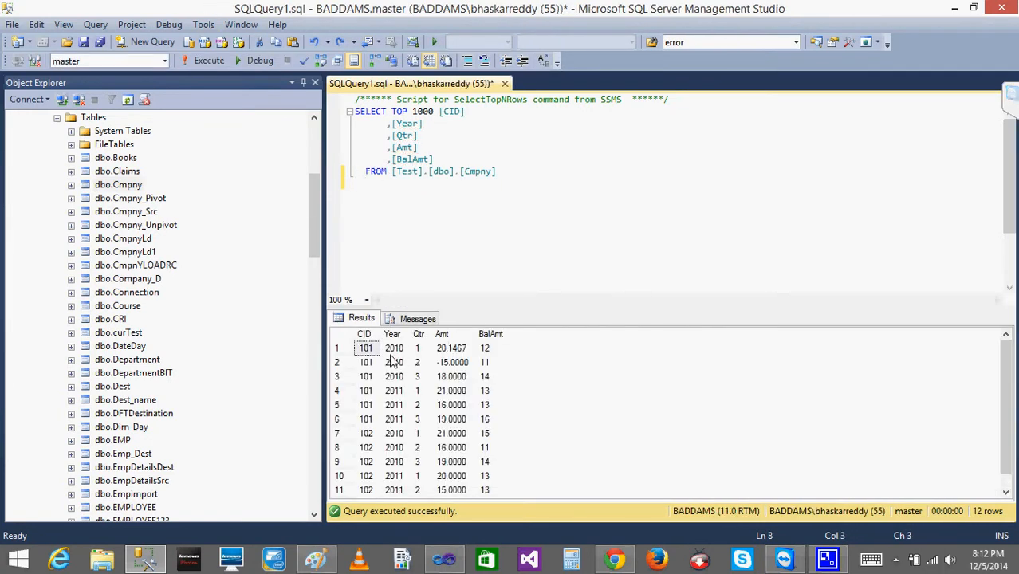
# Examine the Year and Amt values of the rows remaining in the Cmpny table.
pyautogui.click(394, 362)
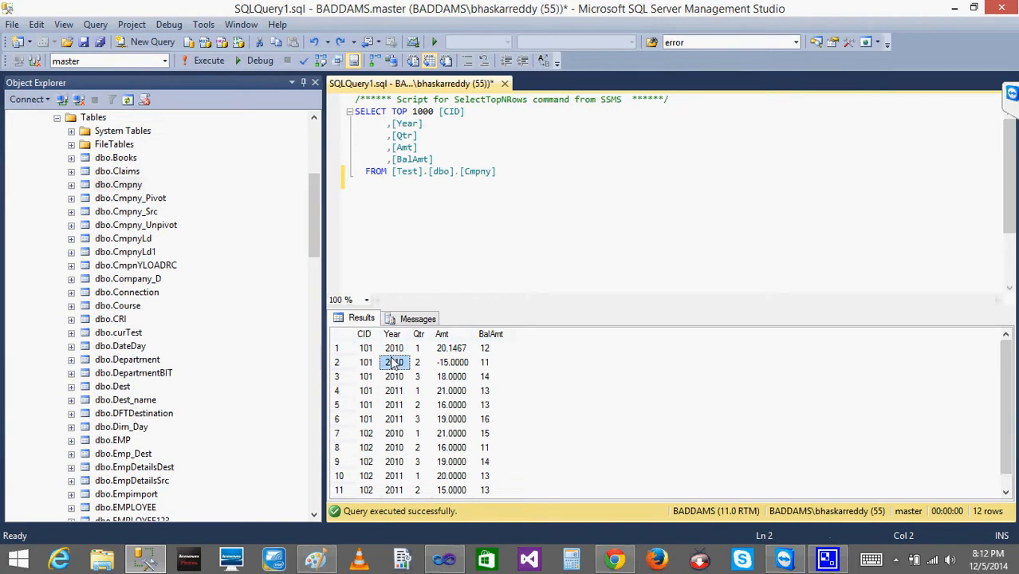
pyautogui.press('Down')
pyautogui.press('Down')
pyautogui.press('Down')
pyautogui.press('Down')
pyautogui.press('Down')
pyautogui.press('Down')
pyautogui.press('Down')
pyautogui.press('Down')
pyautogui.press('Down')
pyautogui.press('Down')
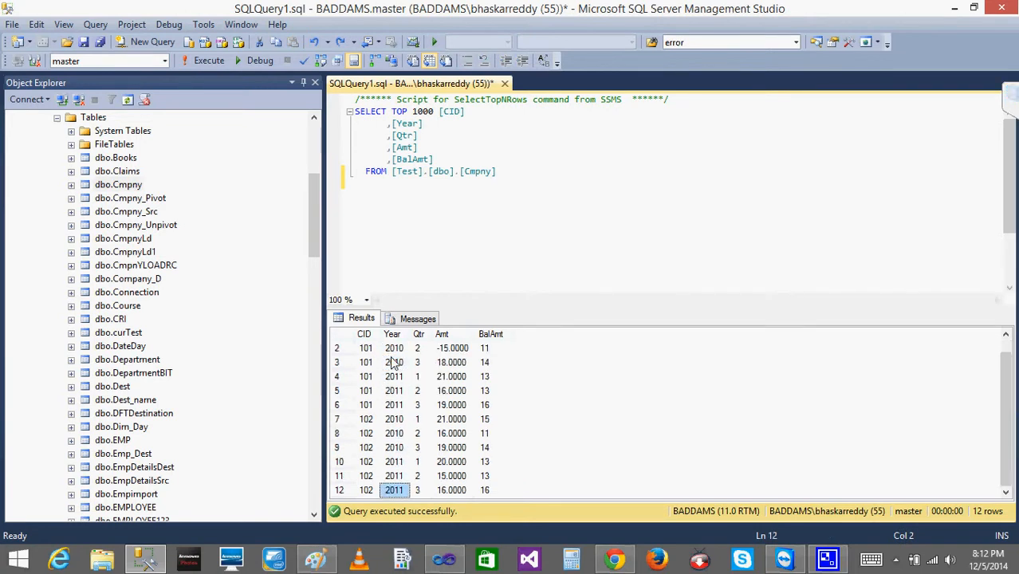
pyautogui.press('Up')
pyautogui.press('Up')
pyautogui.press('Up')
pyautogui.press('Up')
pyautogui.press('Up')
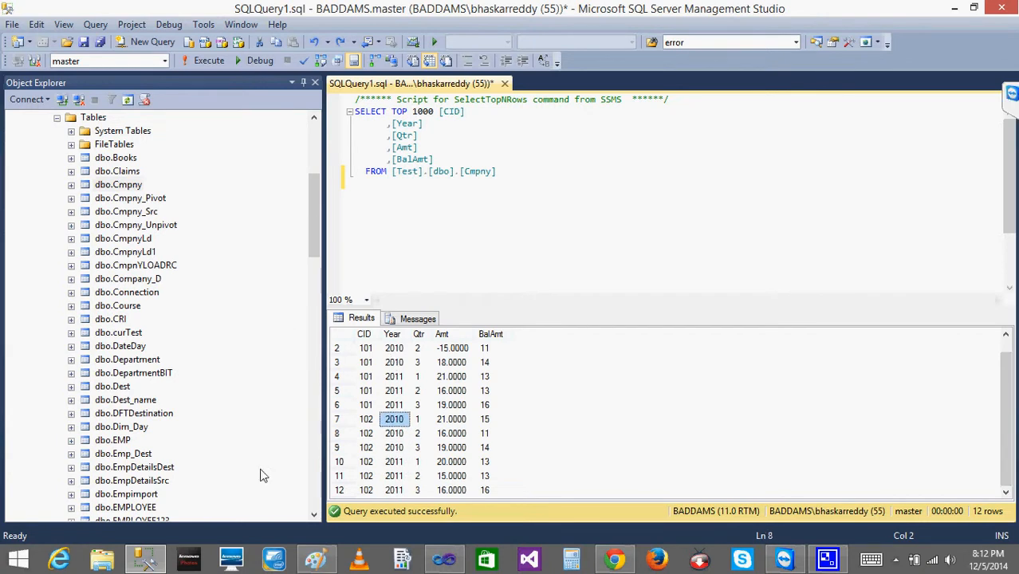
pyautogui.click(462, 405)
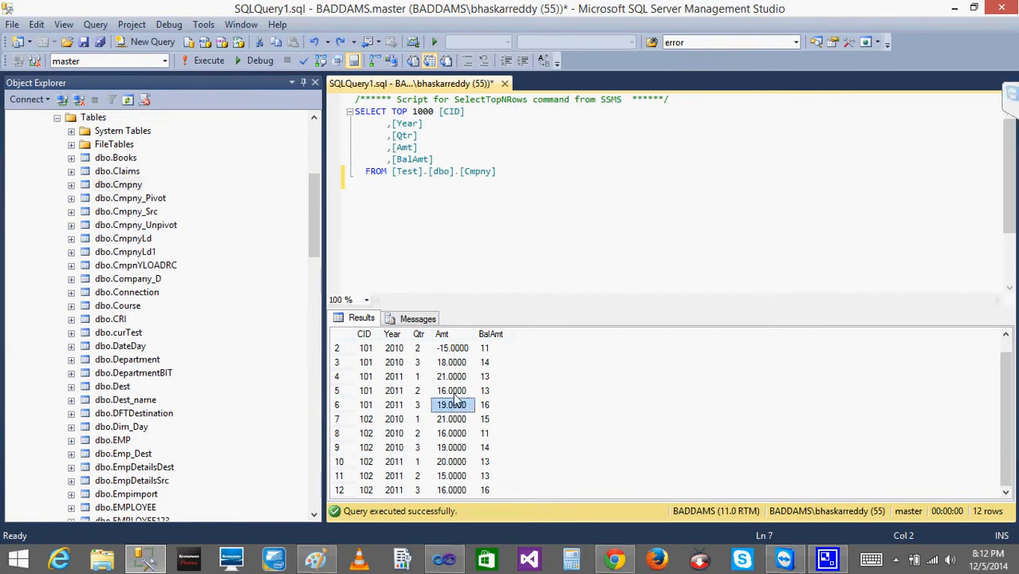
# Open dbo.Cmpny's rows for editing and set BalAmt for CID 102 to 8 for 2010 Qtr 2, 9 for 2010 Qtr 3, and 17 for 2011 Qtr 1.
pyautogui.rightClick(120, 187)
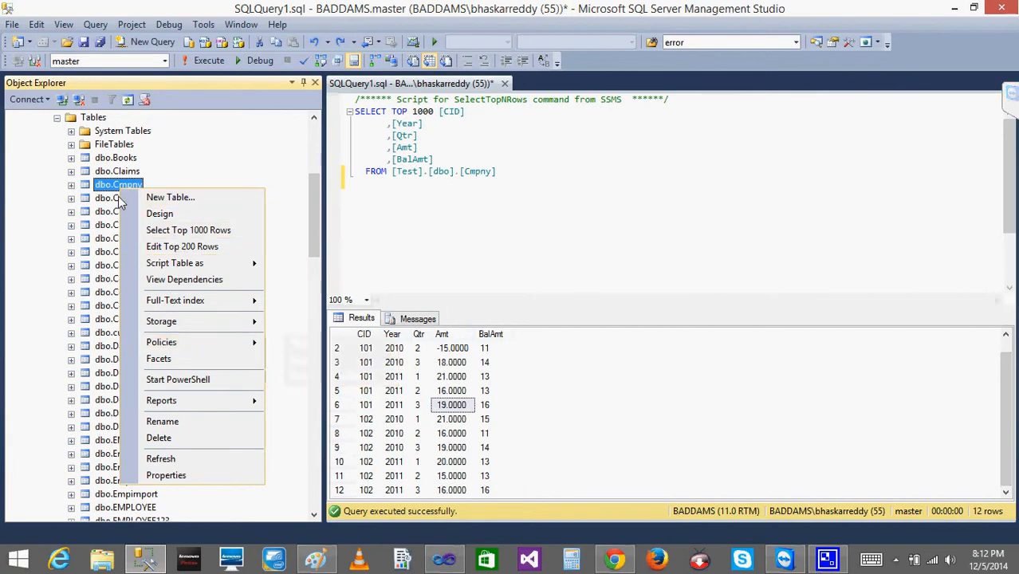
pyautogui.click(181, 246)
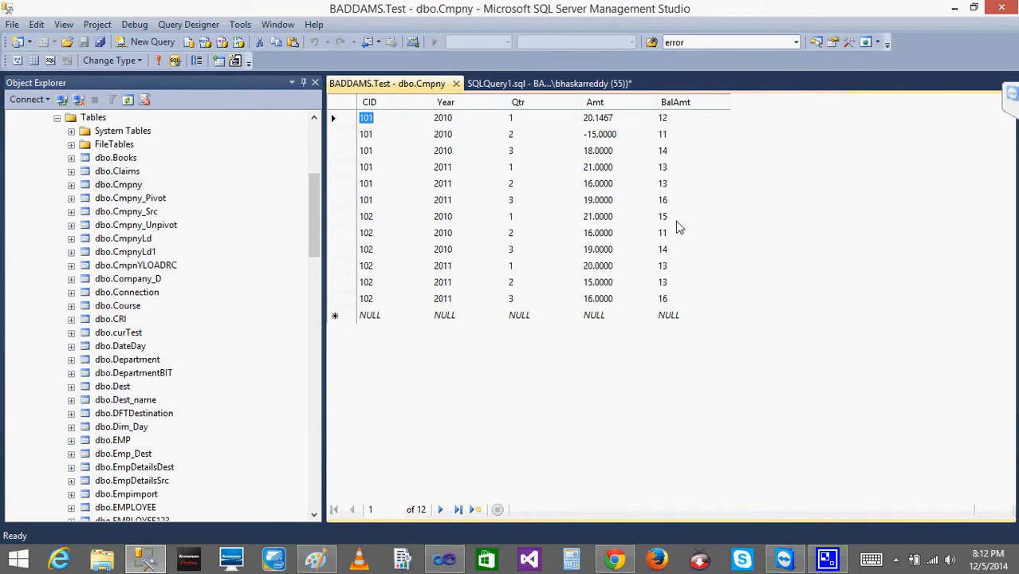
pyautogui.click(674, 220)
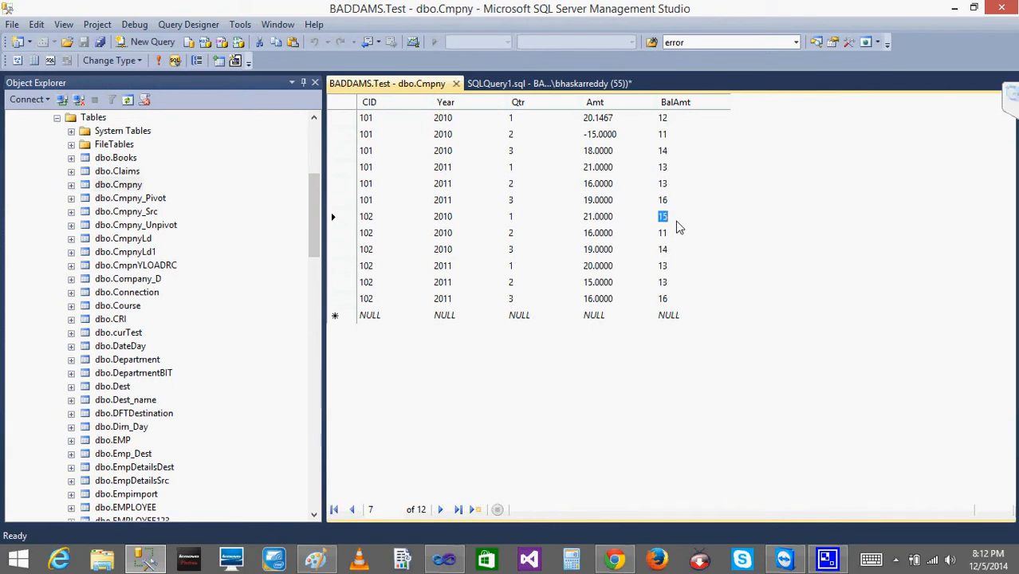
pyautogui.press('Down')
pyautogui.write('8')
pyautogui.press('Down')
pyautogui.write('9')
pyautogui.press('Down')
pyautogui.write('1')
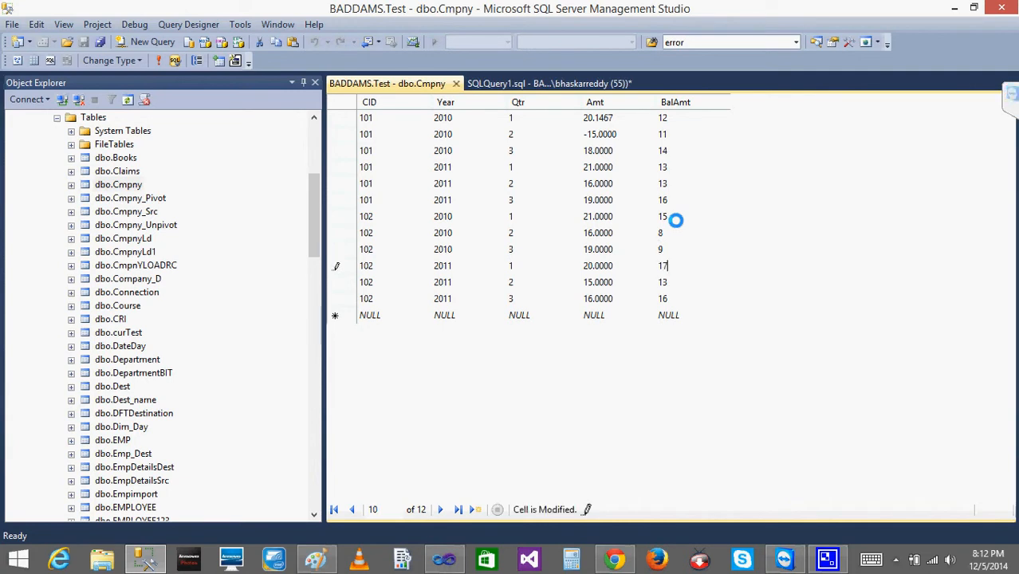
pyautogui.press('Down')
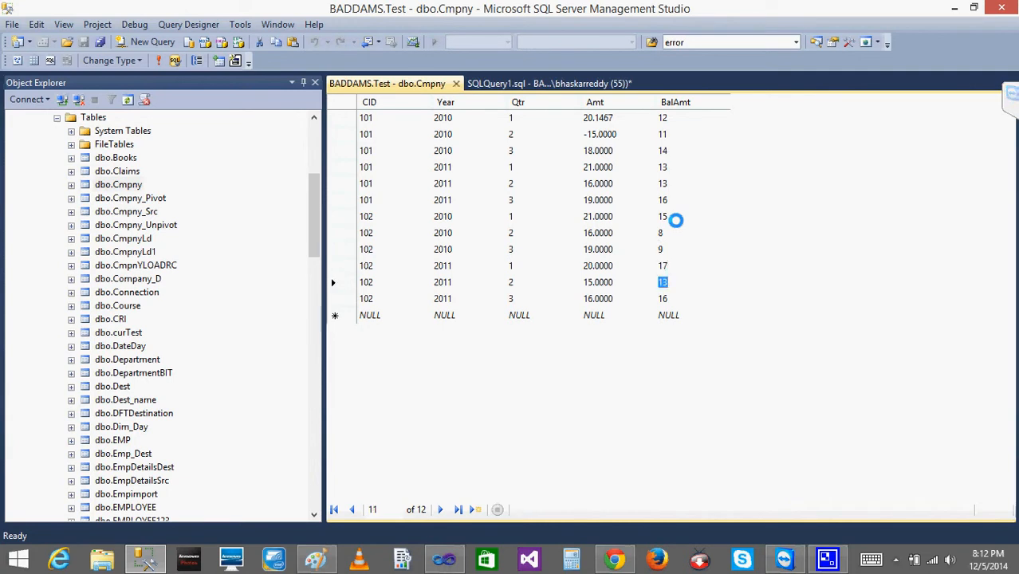
# Set BalAmt for CID 102 to 6 for 2011 Qtr 2 and 10 for 2011 Qtr 3, and close the table editor.
pyautogui.write('6')
pyautogui.press('Down')
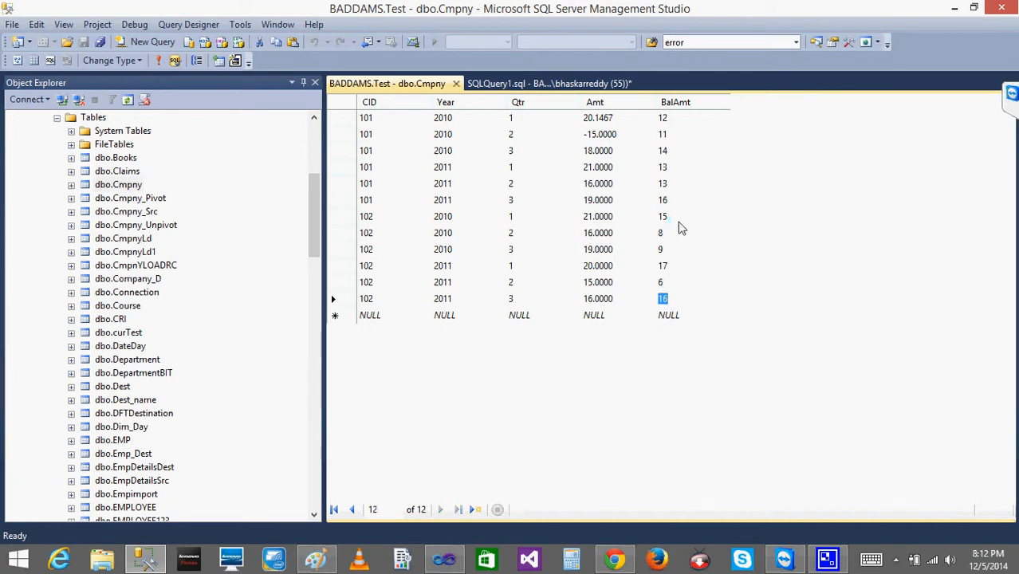
pyautogui.write('1')
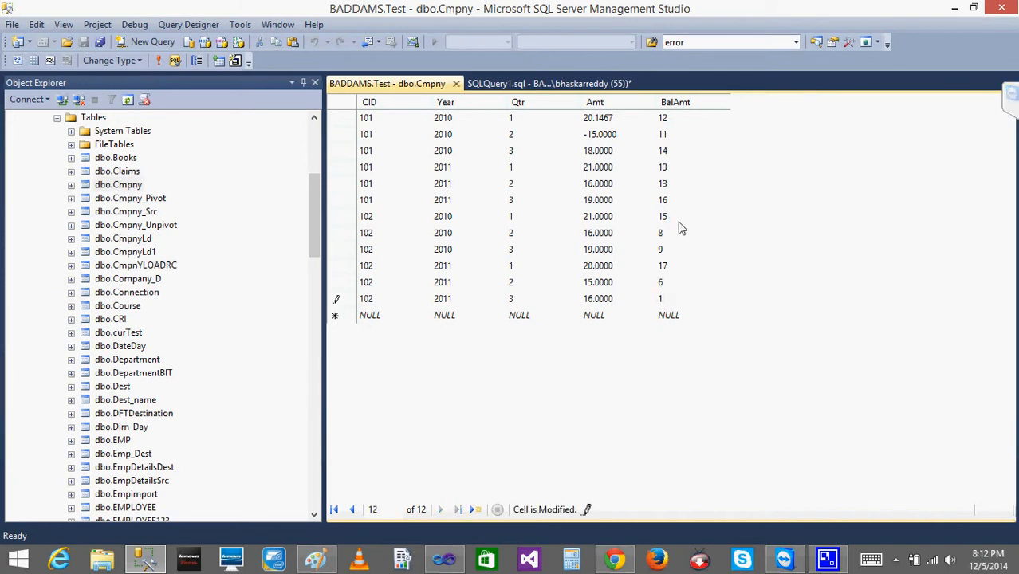
pyautogui.write('0')
pyautogui.click(642, 318)
pyautogui.click(457, 84)
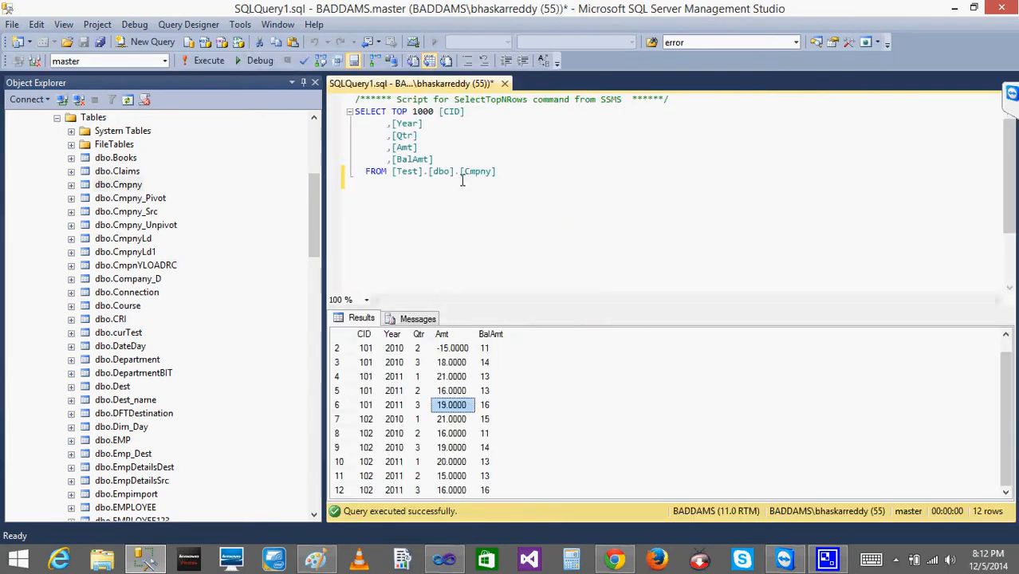
# Rerun the Cmpny query and review the Year and Qtr values for CIDs 101 and 102.
pyautogui.click(209, 60)
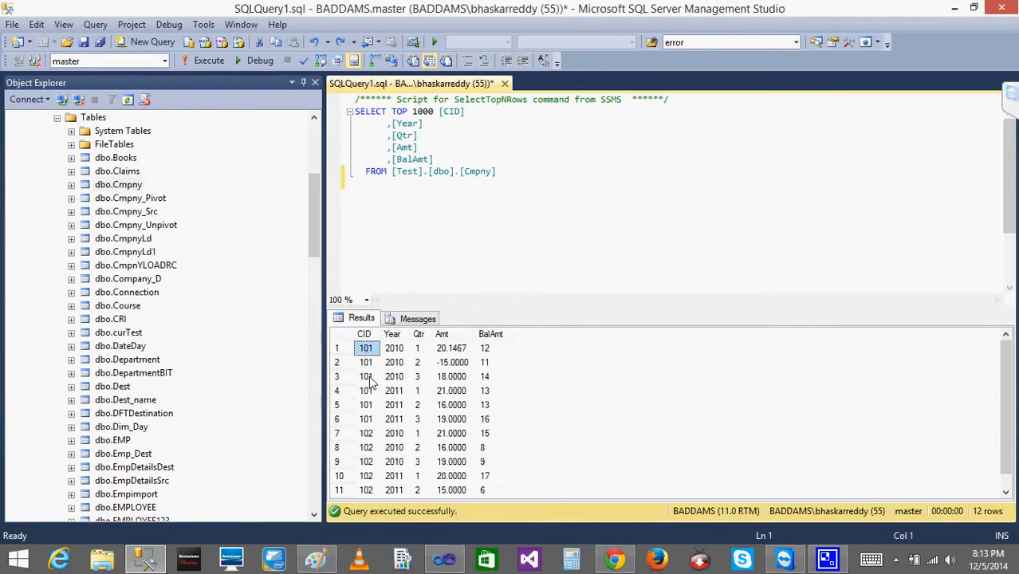
pyautogui.click(394, 348)
pyautogui.click(394, 363)
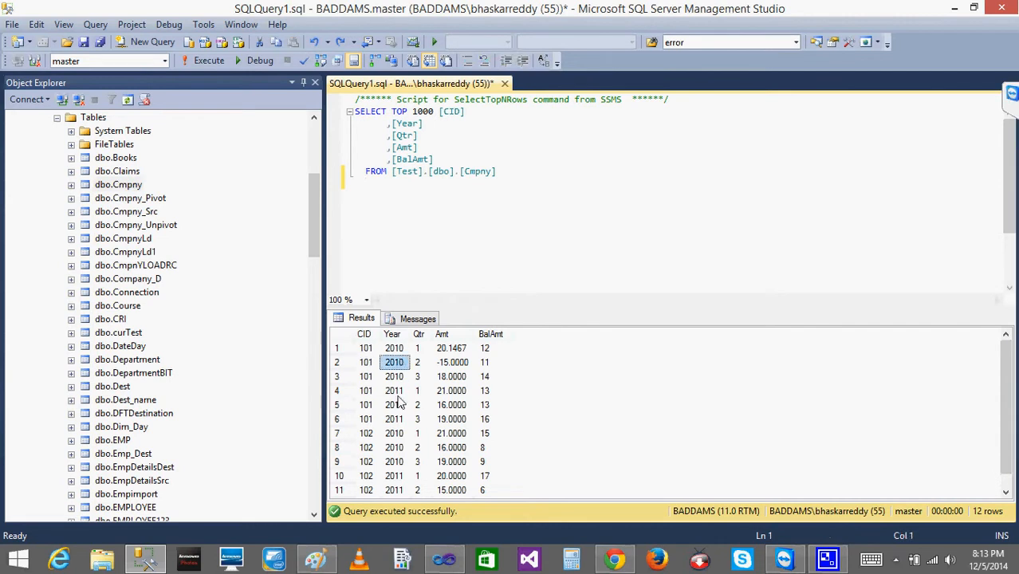
pyautogui.click(395, 405)
pyautogui.click(365, 447)
pyautogui.click(392, 447)
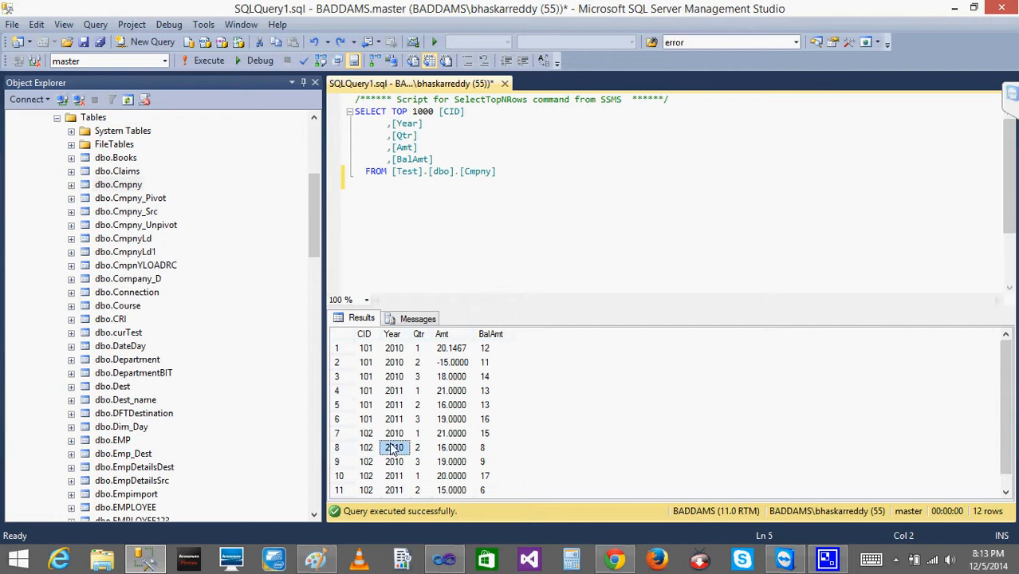
pyautogui.press('Down')
pyautogui.press('Down')
pyautogui.press('Down')
pyautogui.press('Down')
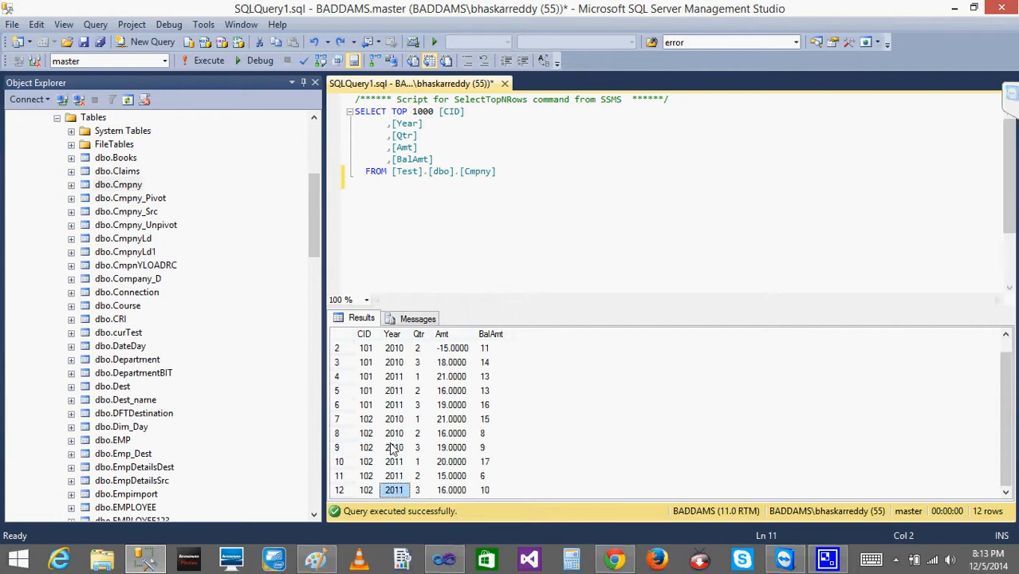
pyautogui.click(419, 363)
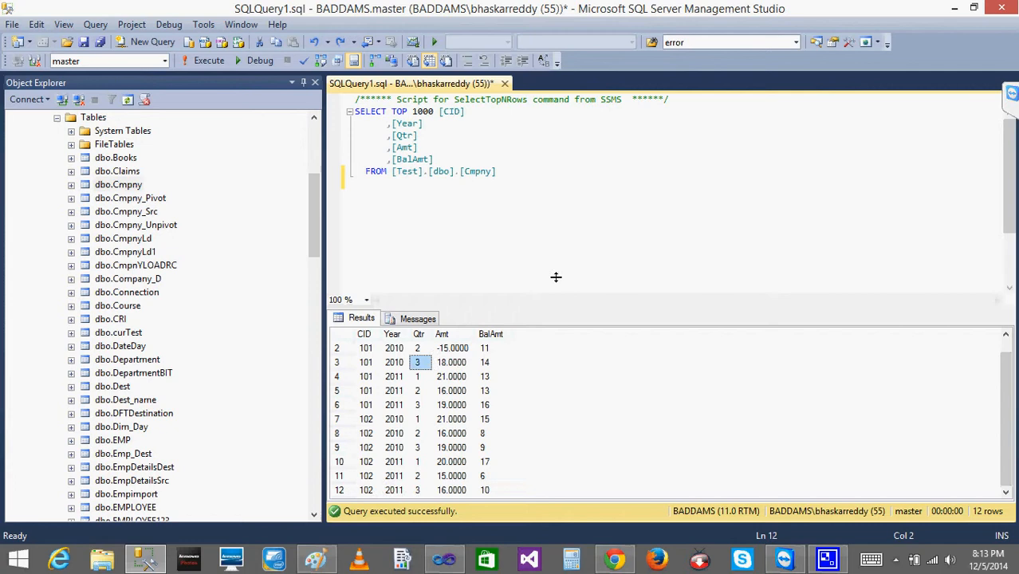
# Switch to Visual Studio and examine the vertical axis, horizontal axis and plot area of the column chart in Report7.rdl.
pyautogui.click(954, 11)
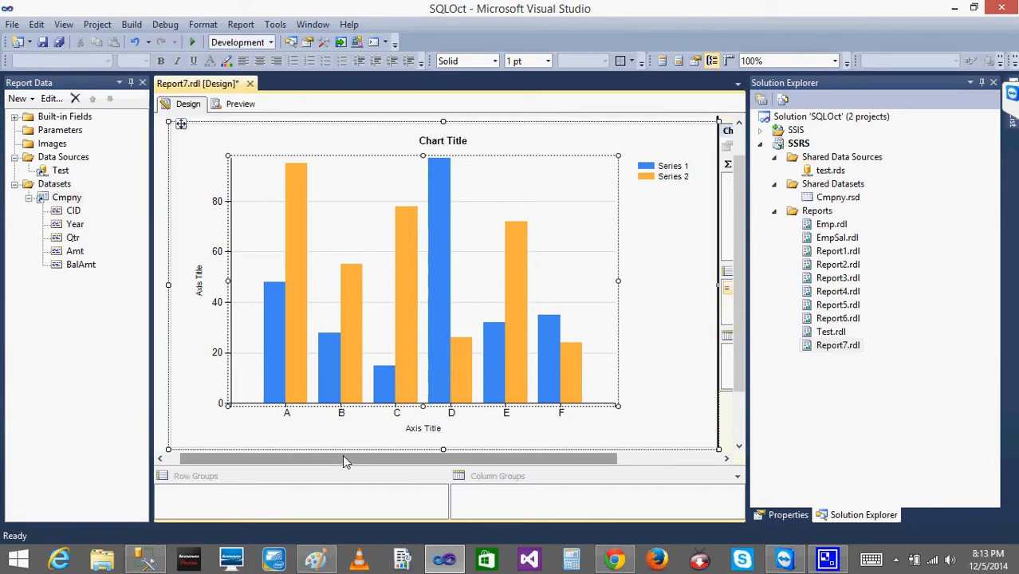
pyautogui.moveTo(342, 454); pyautogui.dragTo(253, 469)
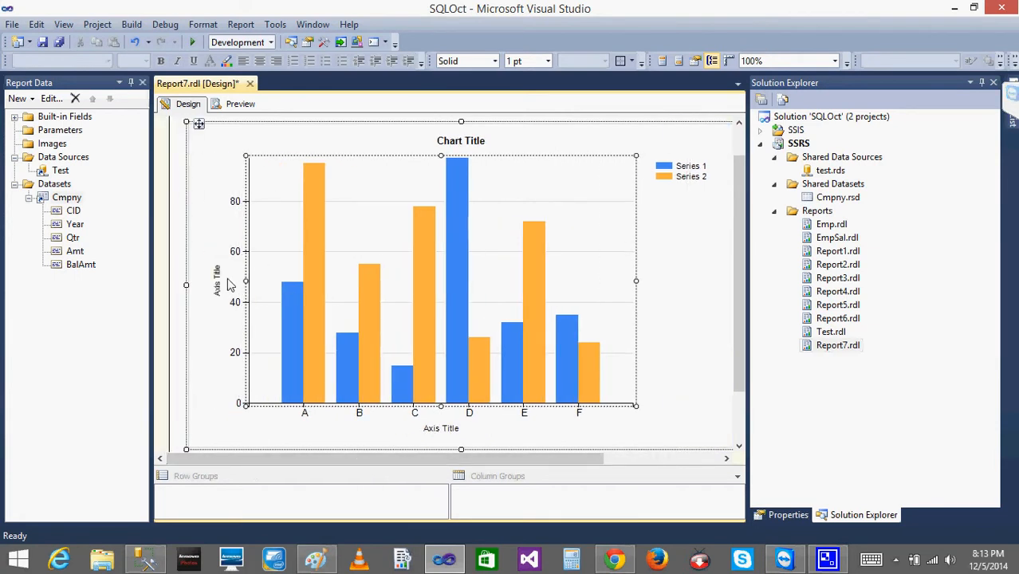
pyautogui.click(229, 284)
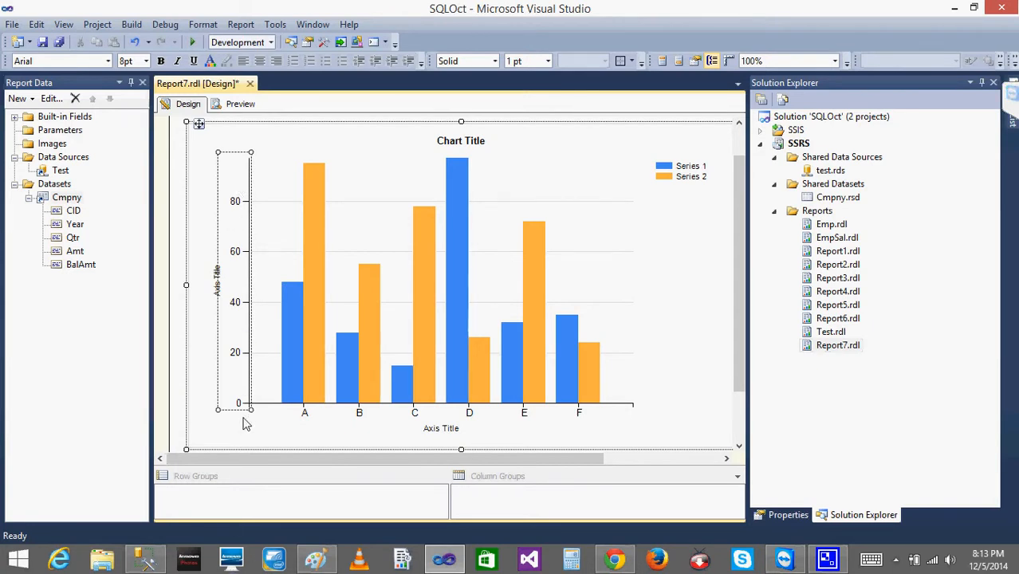
pyautogui.click(301, 418)
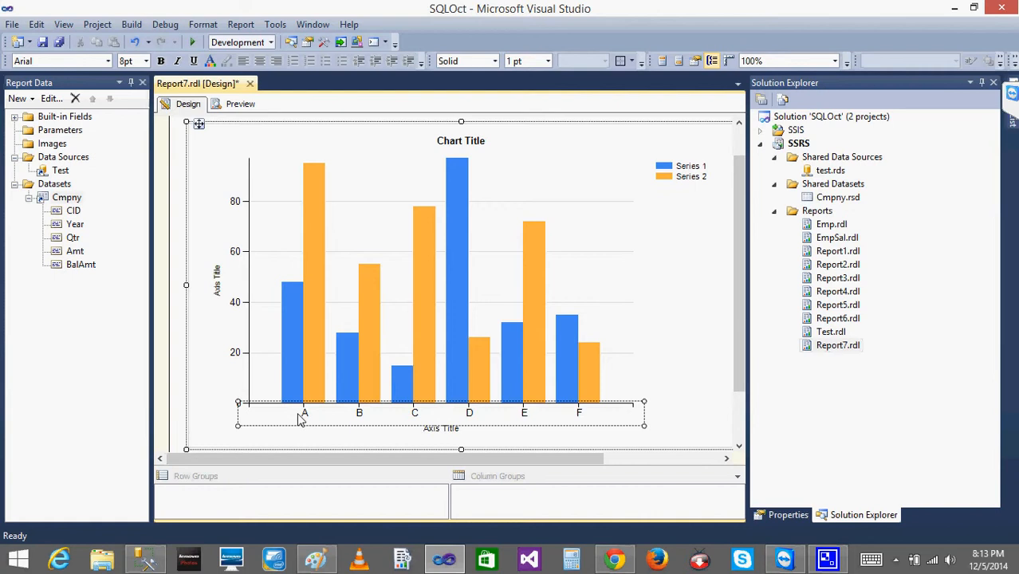
pyautogui.click(241, 292)
pyautogui.click(361, 419)
pyautogui.click(315, 301)
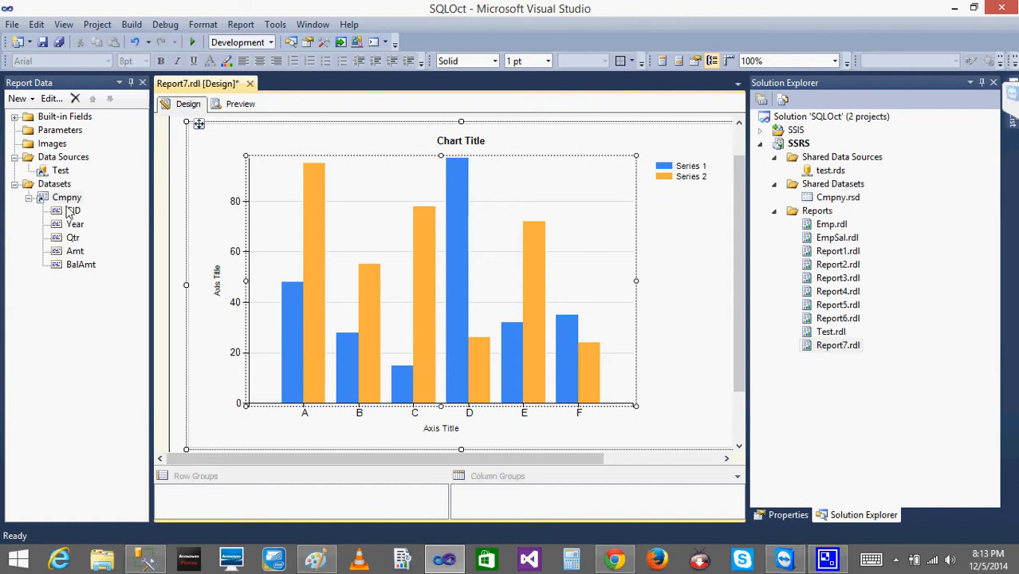
# Try to place the CID field directly on the chart's horizontal axis, and undo it.
pyautogui.moveTo(72, 212); pyautogui.dragTo(391, 423)
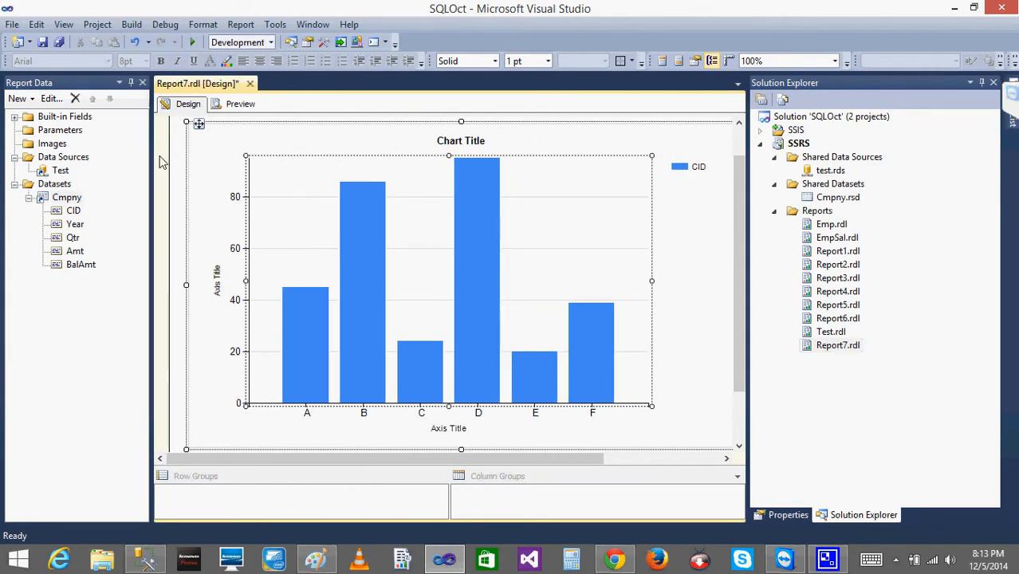
pyautogui.hotkey('ctrl', 'z')
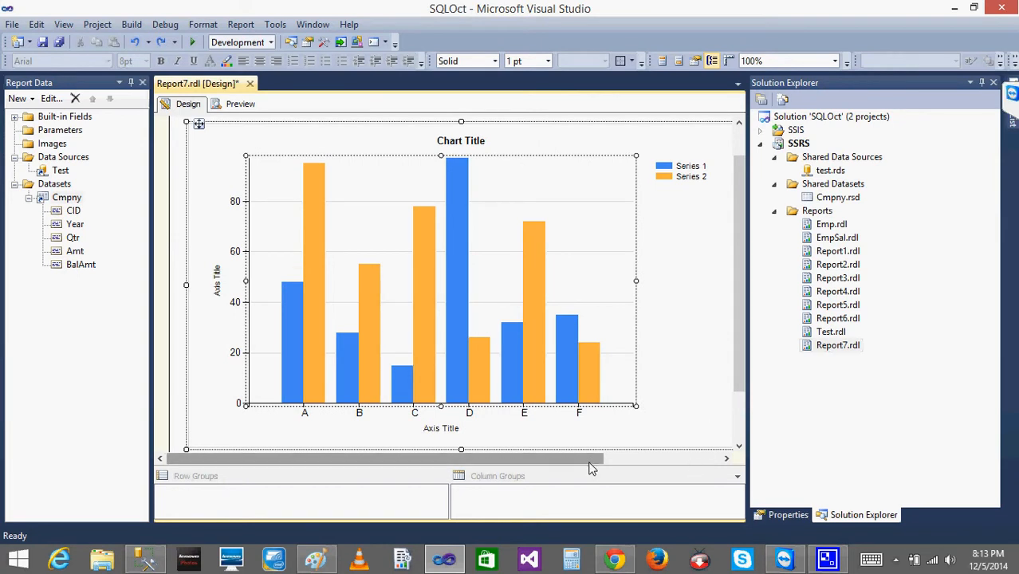
# Add Amt to the chart's values and CID to its category groups, and preview the report.
pyautogui.moveTo(595, 461); pyautogui.dragTo(712, 477)
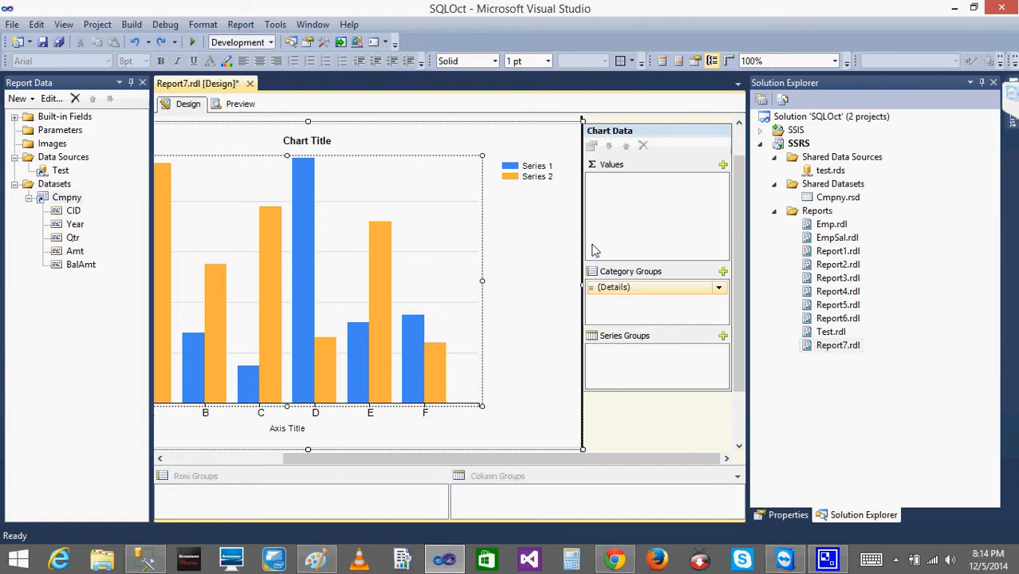
pyautogui.click(73, 226)
pyautogui.moveTo(75, 250); pyautogui.dragTo(603, 214)
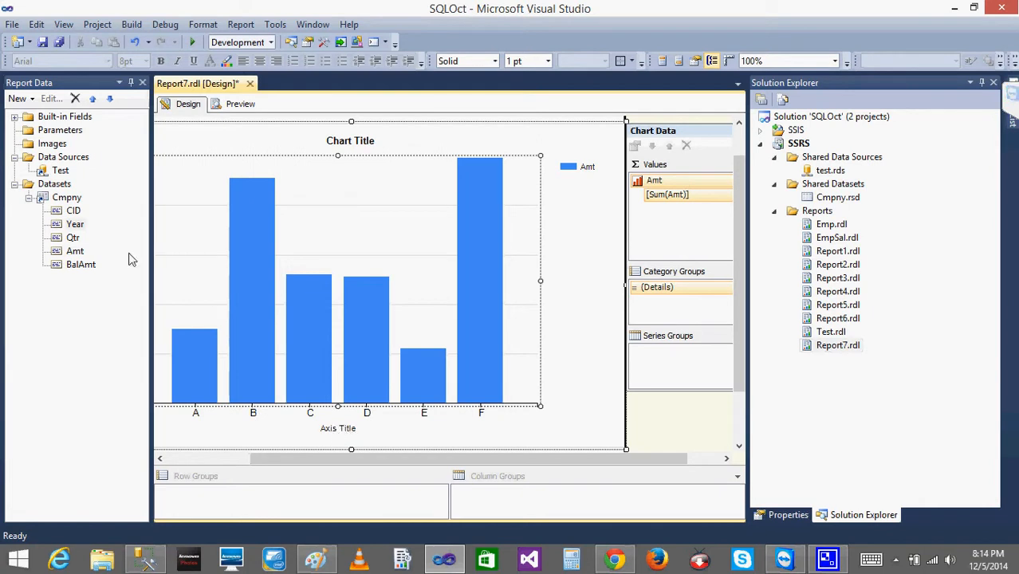
pyautogui.moveTo(73, 239); pyautogui.dragTo(648, 317)
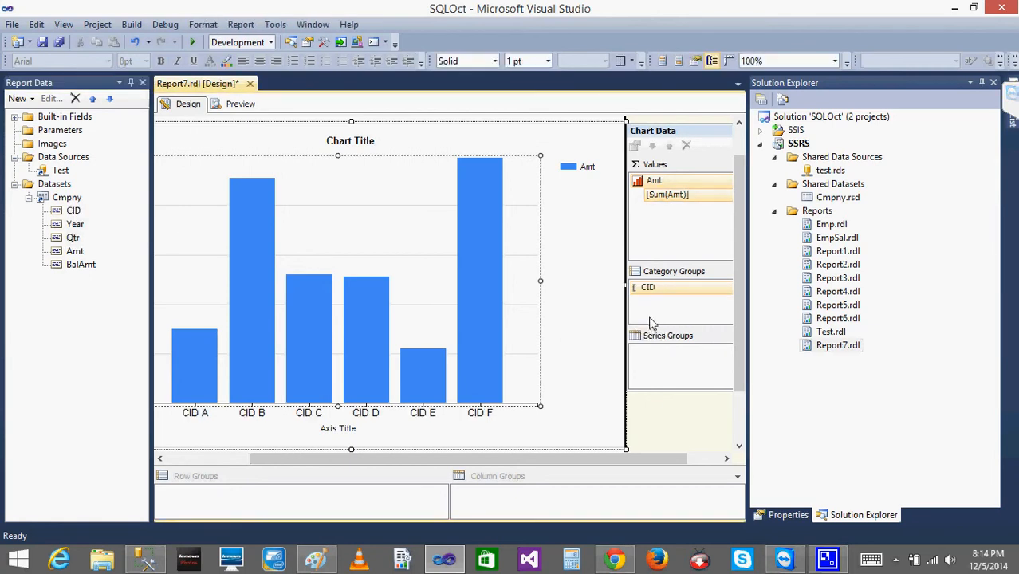
pyautogui.click(563, 418)
pyautogui.click(240, 104)
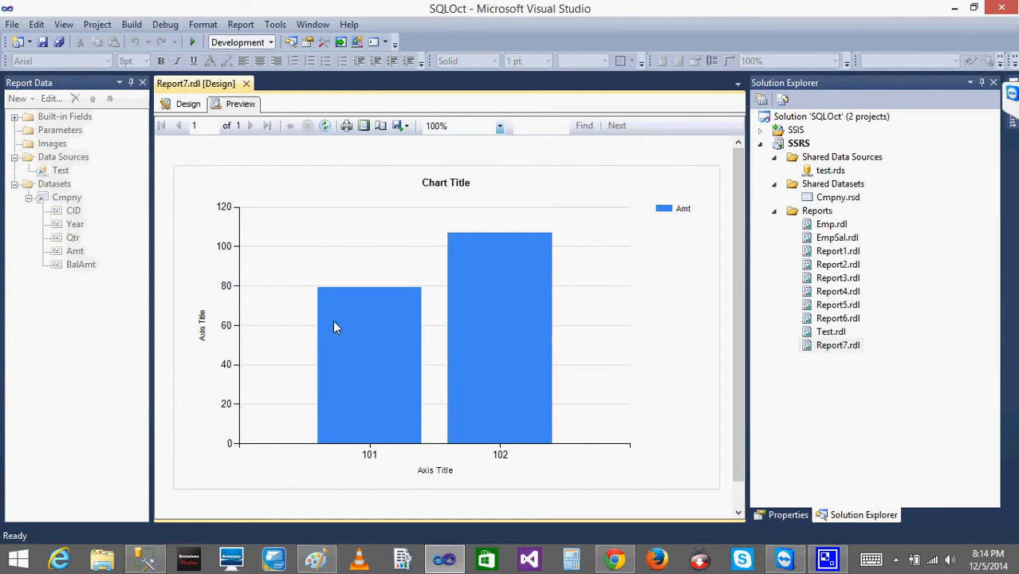
# Switch to SQL Server Management Studio and remove TOP 1000 and the Year and Qtr columns from the Cmpny query.
pyautogui.click(145, 558)
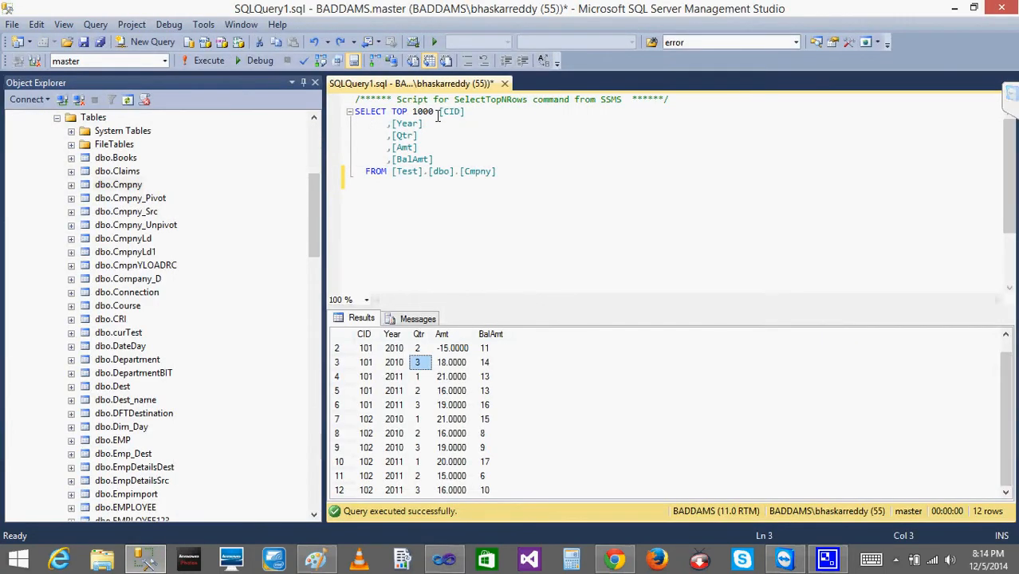
pyautogui.click(437, 116)
pyautogui.press('BackSpace')
pyautogui.press('BackSpace')
pyautogui.press('BackSpace')
pyautogui.press('BackSpace')
pyautogui.press('BackSpace')
pyautogui.press('BackSpace')
pyautogui.press('BackSpace')
pyautogui.press('BackSpace')
pyautogui.press('BackSpace')
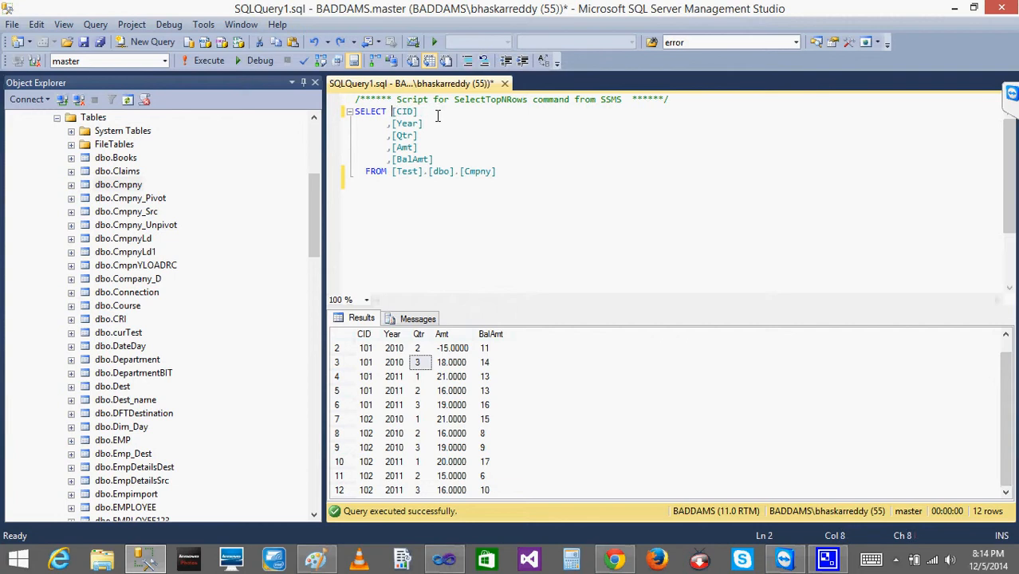
pyautogui.press('Left')
pyautogui.hotkey('shift', 'Down')
pyautogui.hotkey('shift', 'Down')
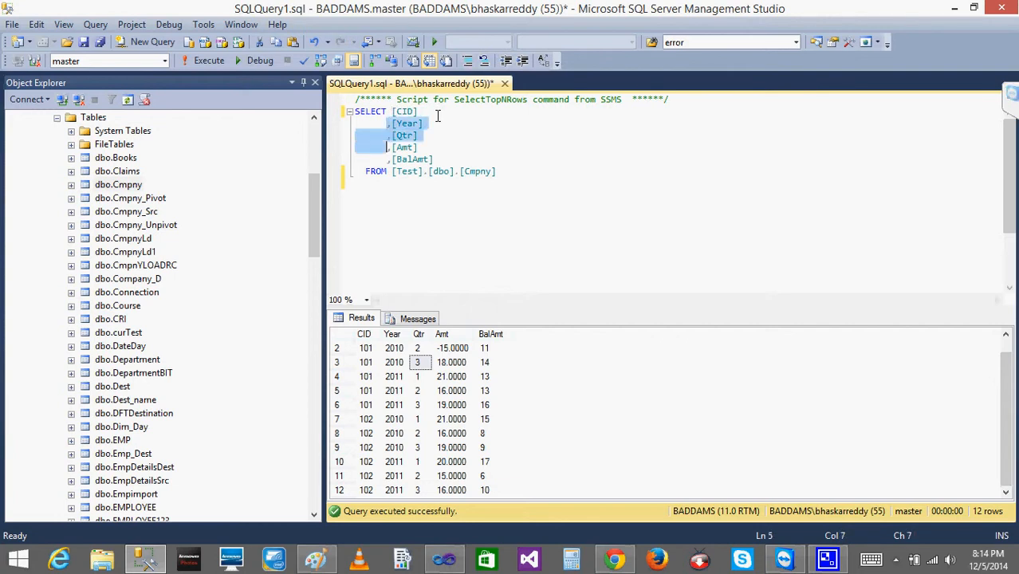
pyautogui.press('Delete')
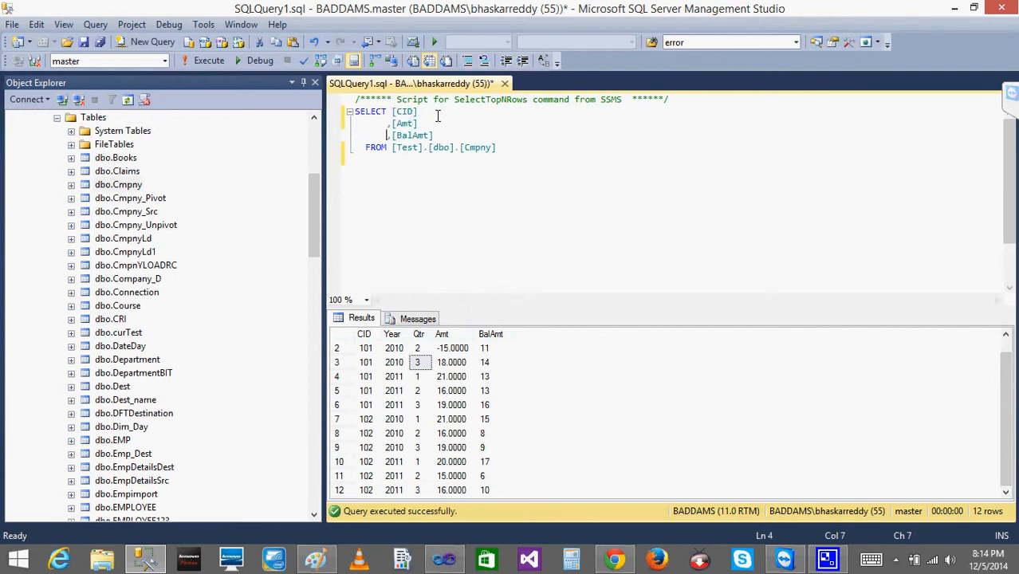
# Remove the BalAmt column from the query, leaving FROM at the start of its own line.
pyautogui.hotkey('shift', 'Down')
pyautogui.hotkey('shift', 'Left')
pyautogui.hotkey('shift', 'Left')
pyautogui.hotkey('shift', 'Left')
pyautogui.hotkey('shift', 'Left')
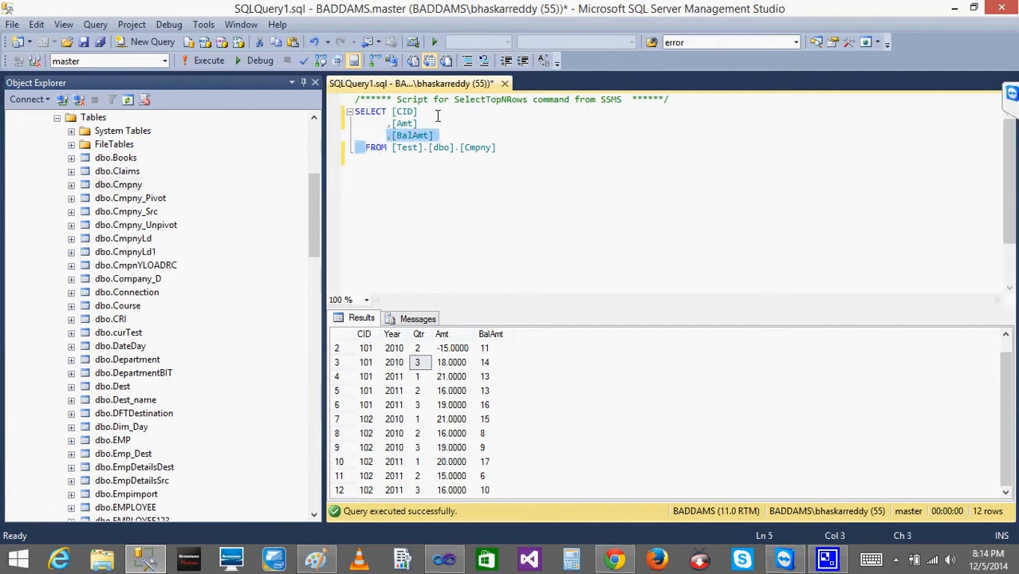
pyautogui.press('Delete')
pyautogui.press('BackSpace')
pyautogui.press('BackSpace')
pyautogui.press('BackSpace')
pyautogui.press('BackSpace')
pyautogui.press('BackSpace')
pyautogui.press('BackSpace')
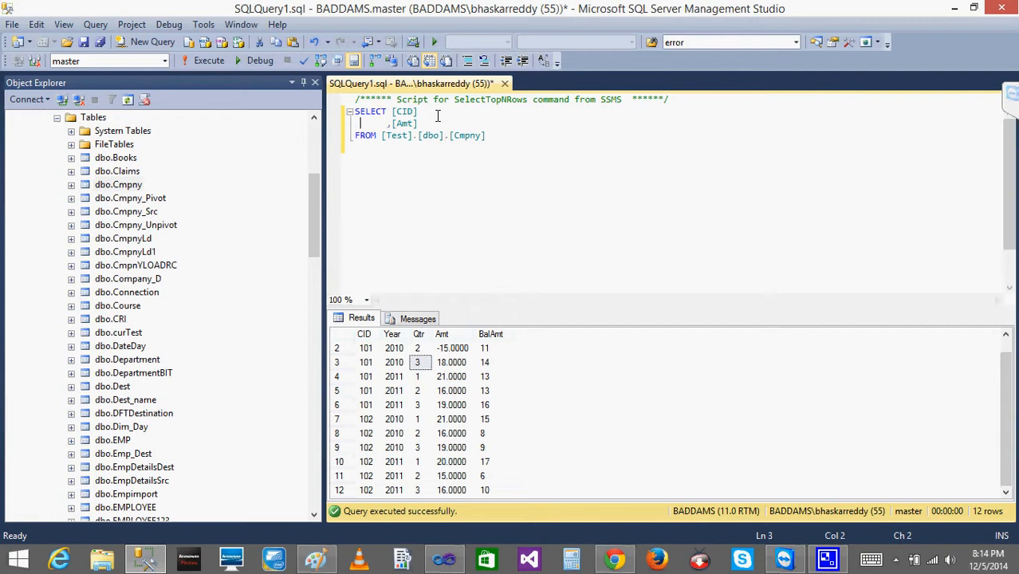
# Wrap the query's [Amt] column in the SUM function.
pyautogui.press('Right')
pyautogui.press('Right')
pyautogui.write('SUM(')
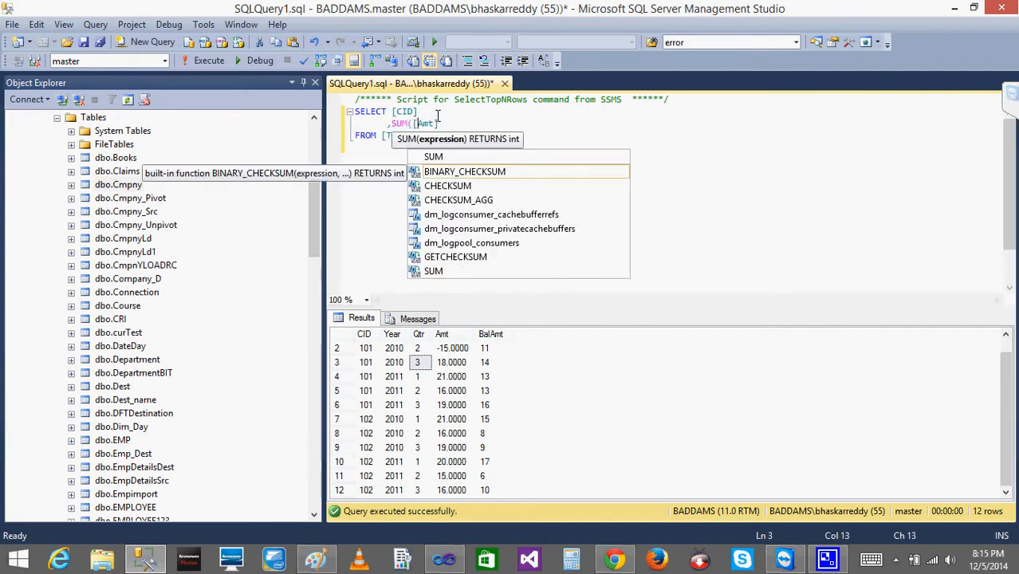
pyautogui.press('Right')
pyautogui.write(')')
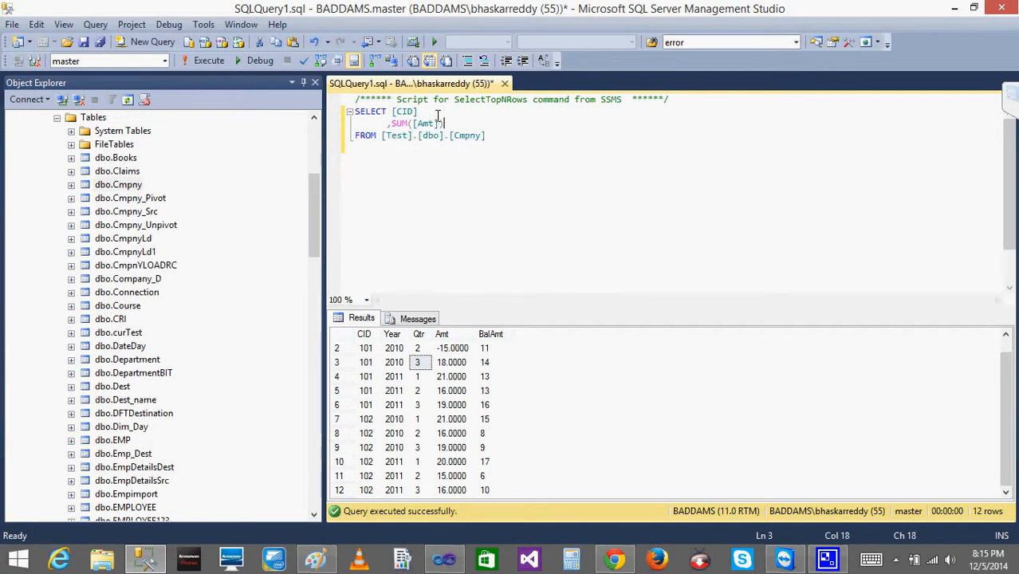
# Add a GROUP BY [CID] clause below the query's FROM line.
pyautogui.hotkey('shift', 'Left')
pyautogui.hotkey('shift', 'Left')
pyautogui.hotkey('shift', 'Left')
pyautogui.hotkey('shift', 'Left')
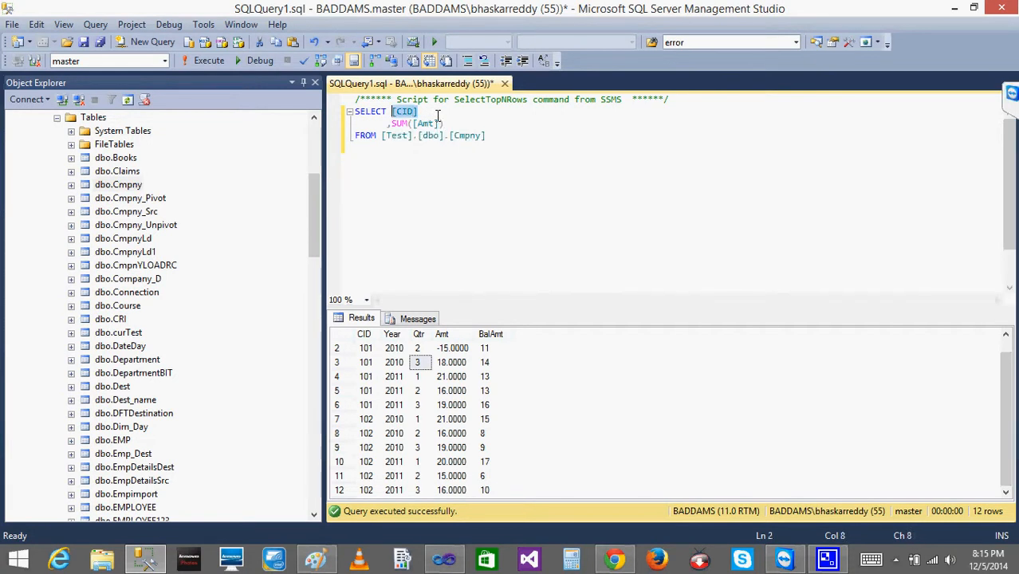
pyautogui.write('c')
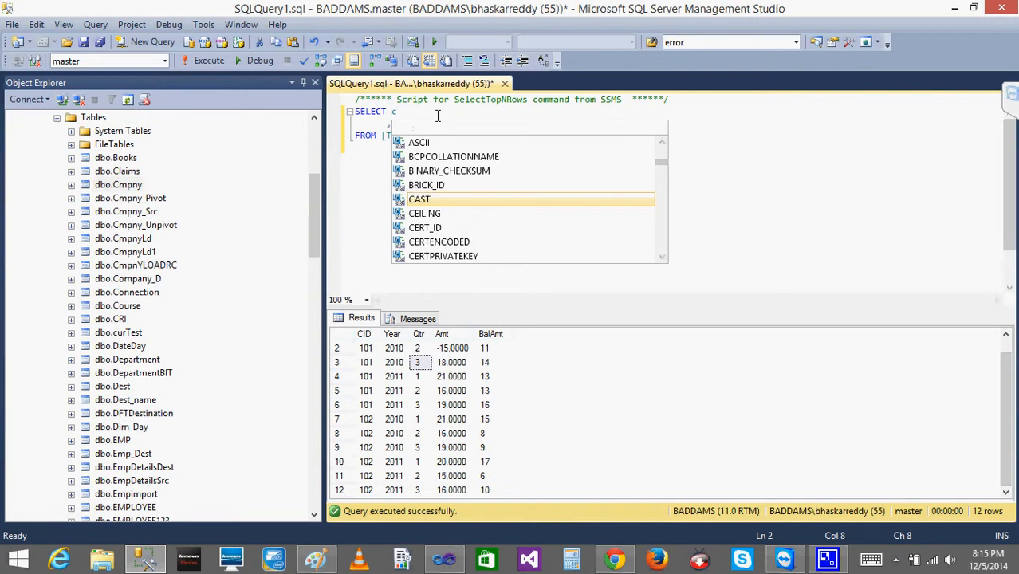
pyautogui.press('Escape')
pyautogui.hotkey('ctrl', 'z')
pyautogui.hotkey('ctrl', 'c')
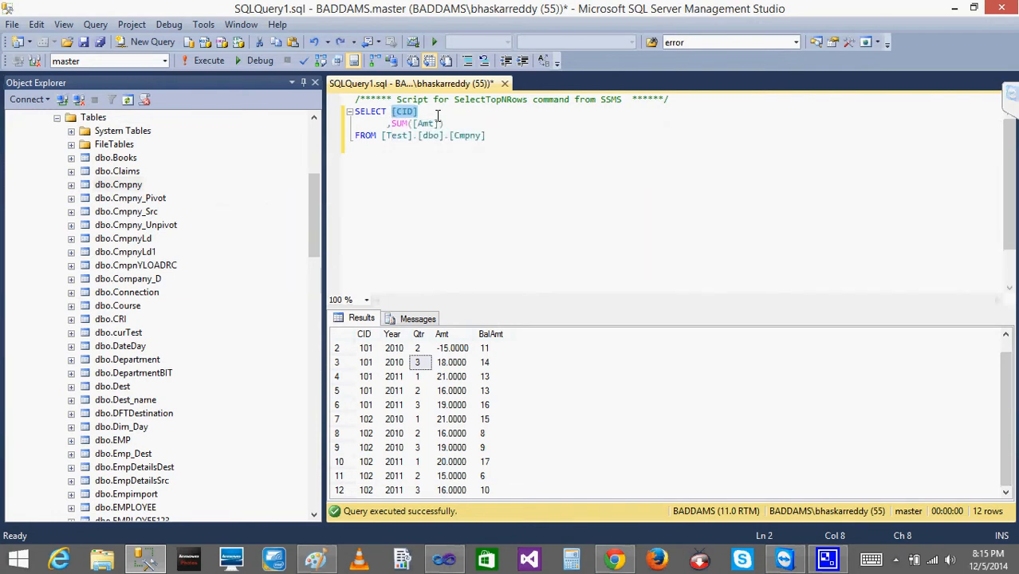
pyautogui.click(497, 142)
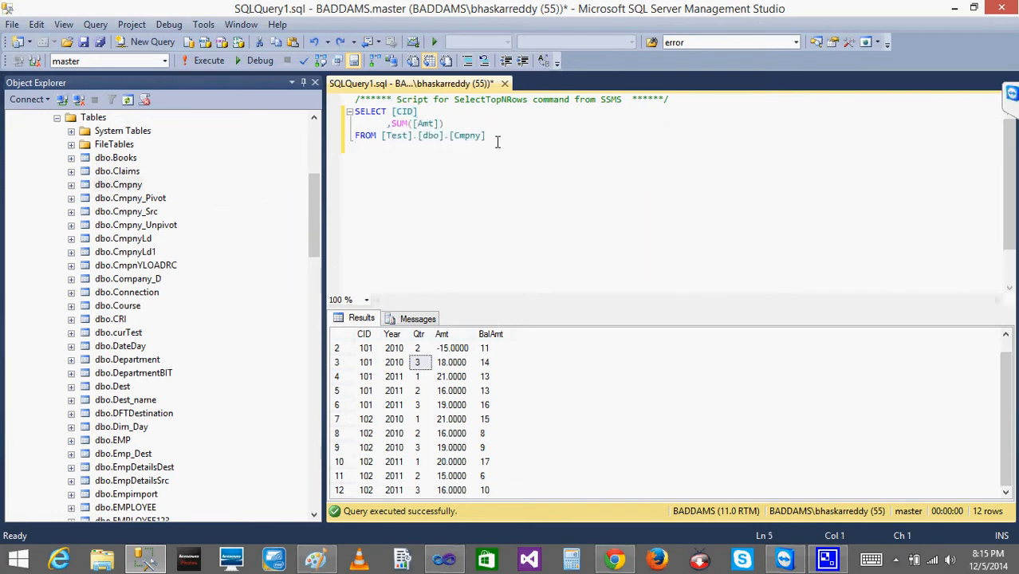
pyautogui.hotkey('ctrl', 'v')
pyautogui.press('Home')
pyautogui.write('GR')
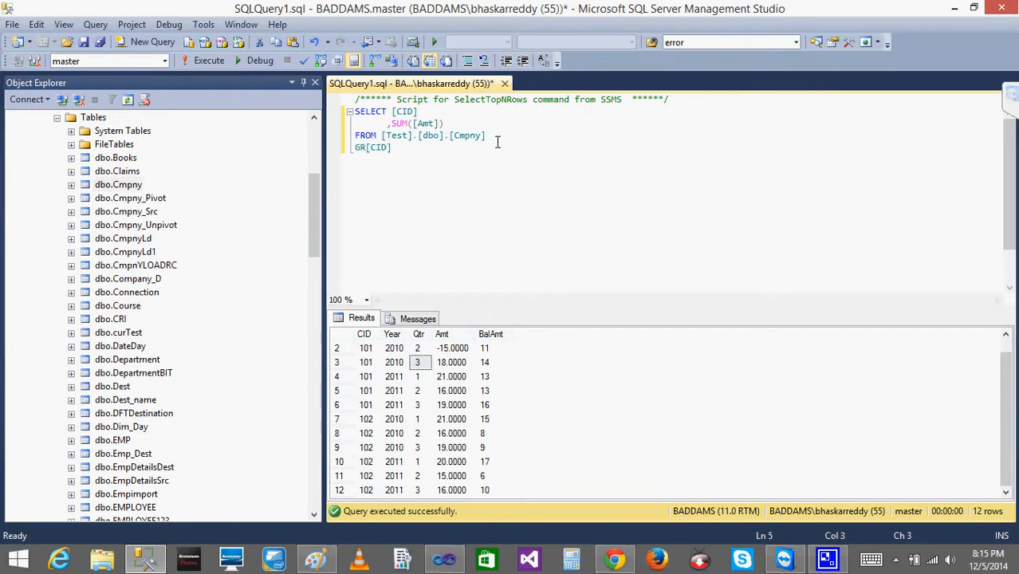
pyautogui.write('OUP BY')
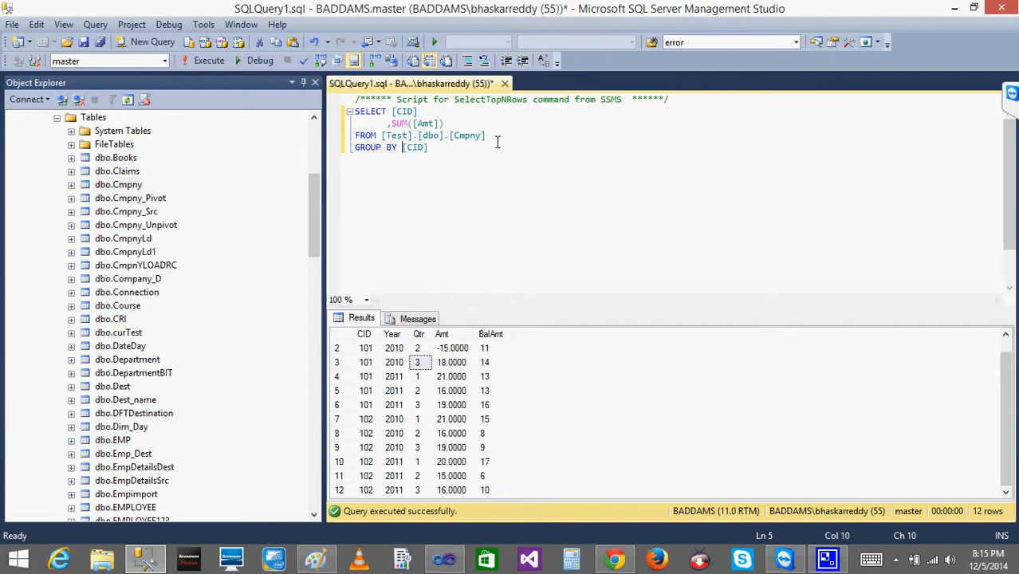
# Run the grouped query and examine the summed Amt of CIDs 101 and 102 for comparison with the chart.
pyautogui.click(209, 62)
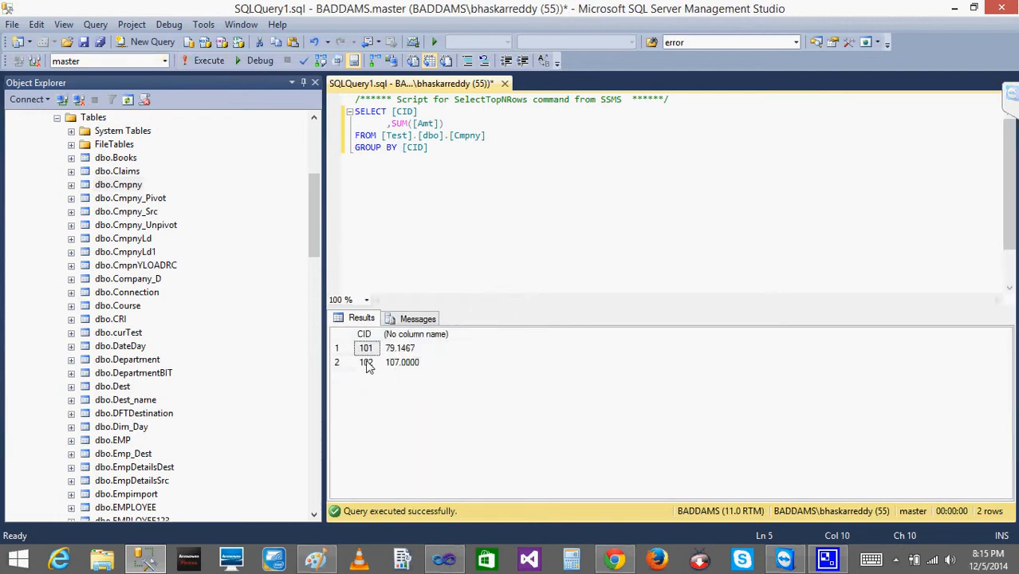
pyautogui.click(402, 351)
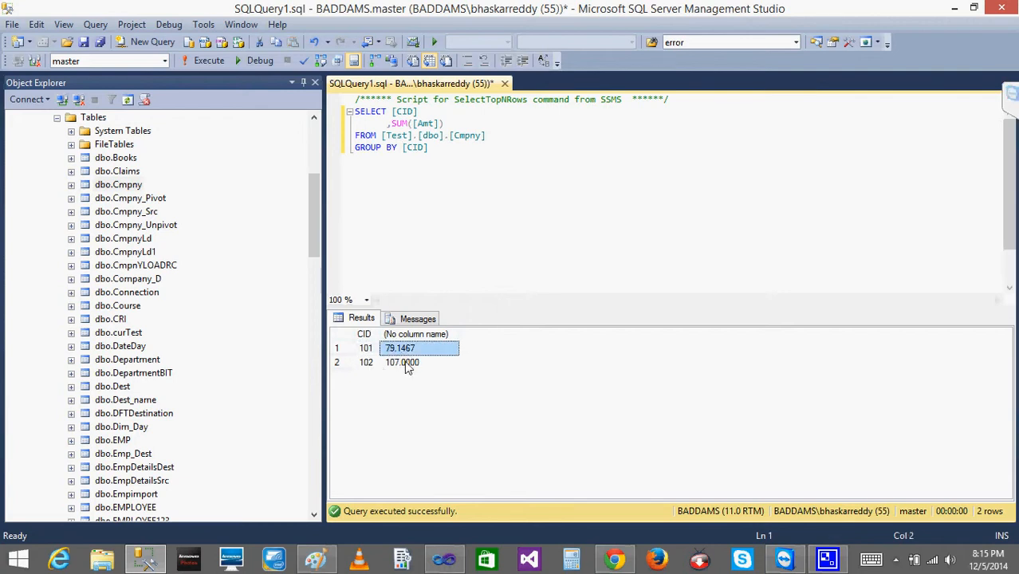
pyautogui.click(407, 363)
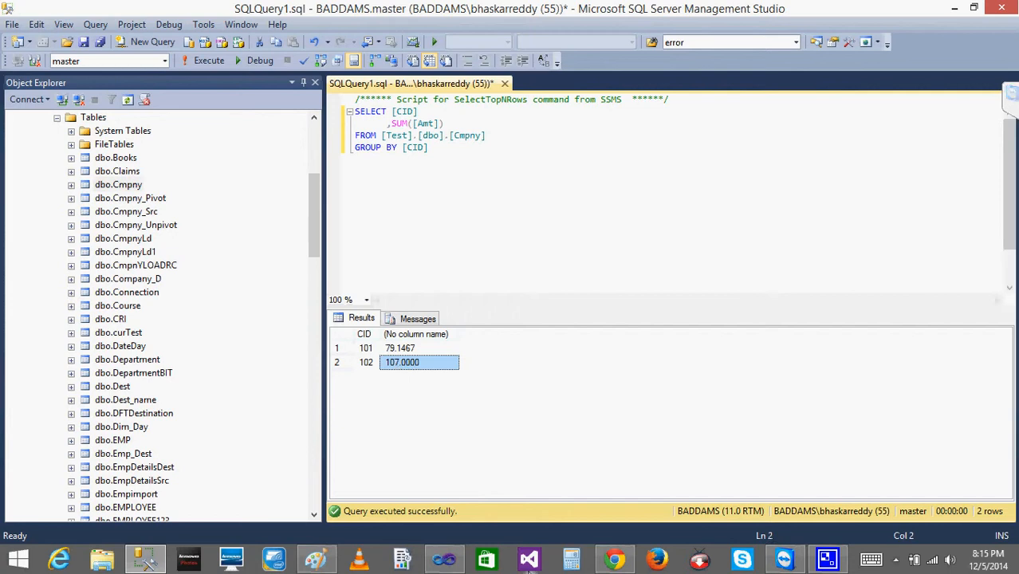
# Switch back to Visual Studio and add Year to the chart's category groups, placing it below CID.
pyautogui.moveTo(612, 567)
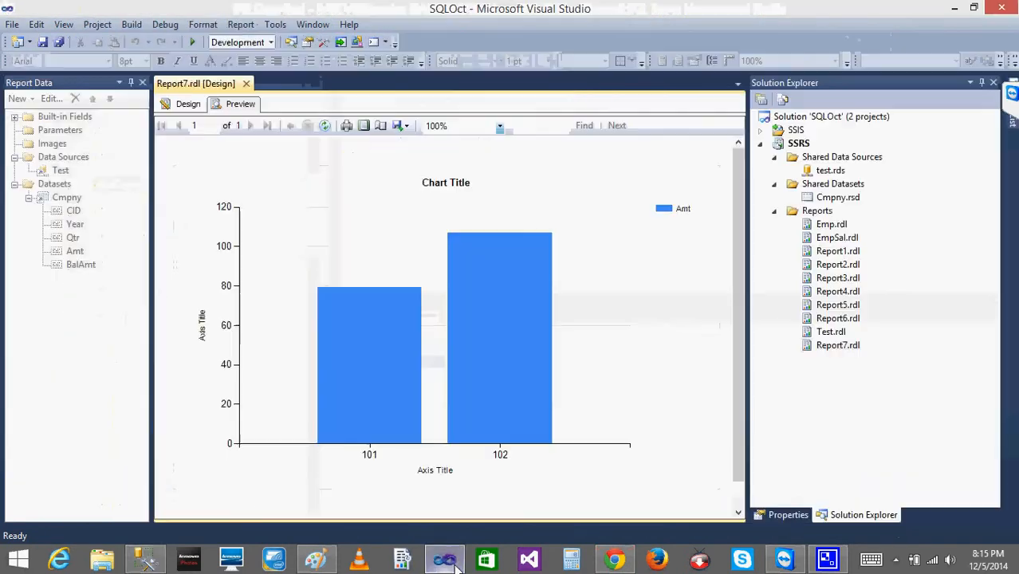
pyautogui.click(443, 561)
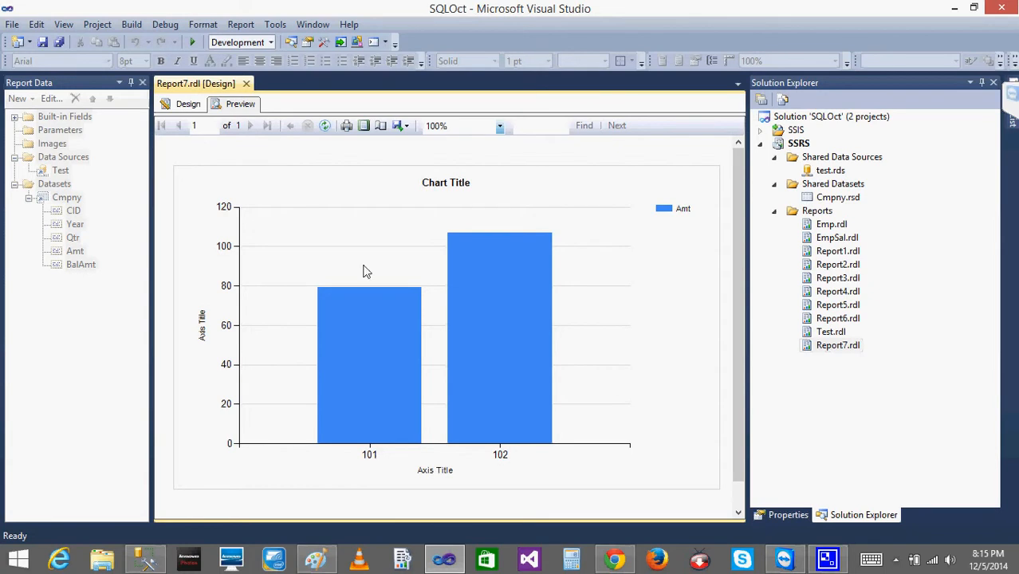
pyautogui.click(183, 105)
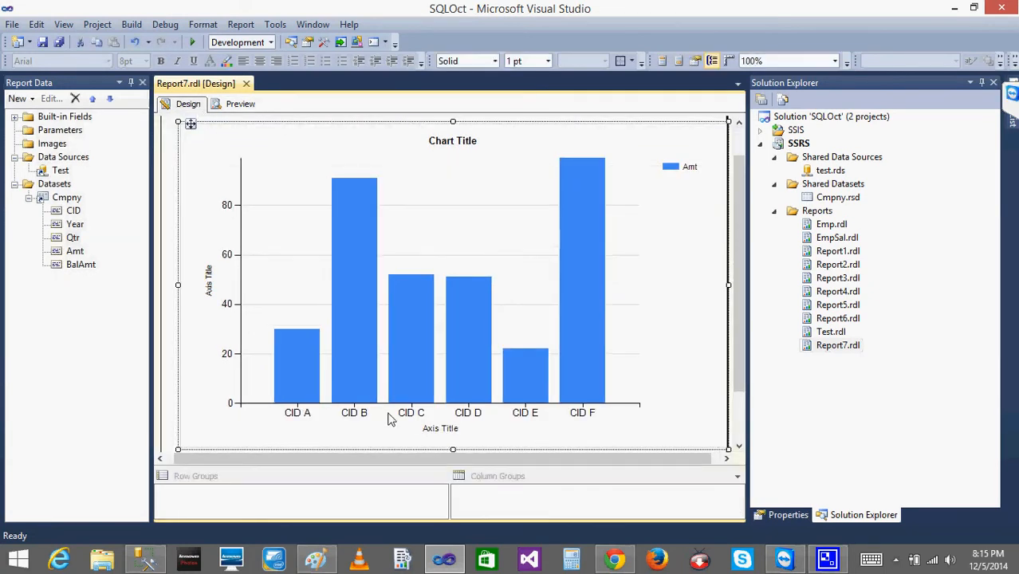
pyautogui.click(423, 317)
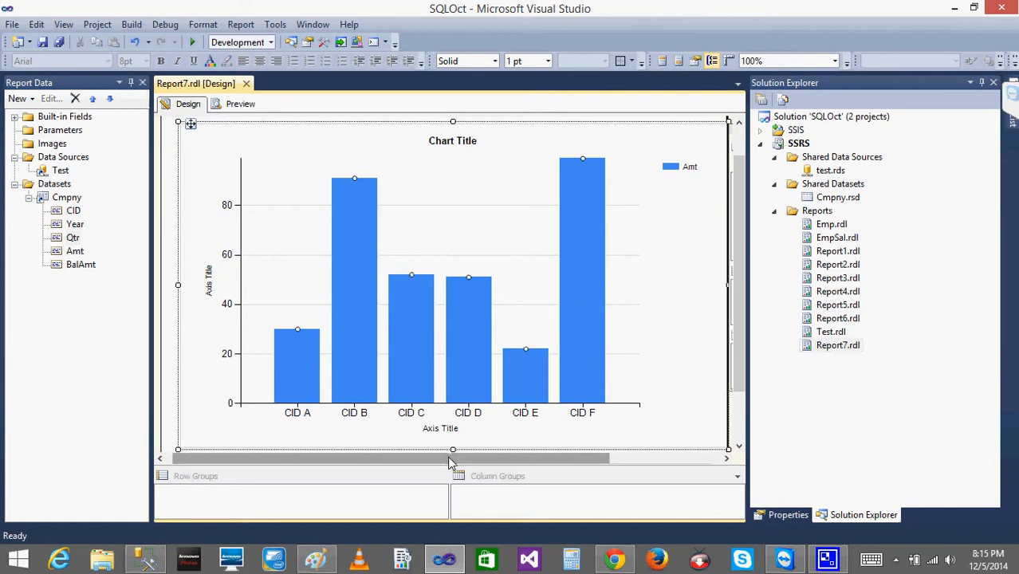
pyautogui.moveTo(451, 459); pyautogui.dragTo(590, 468)
pyautogui.click(532, 261)
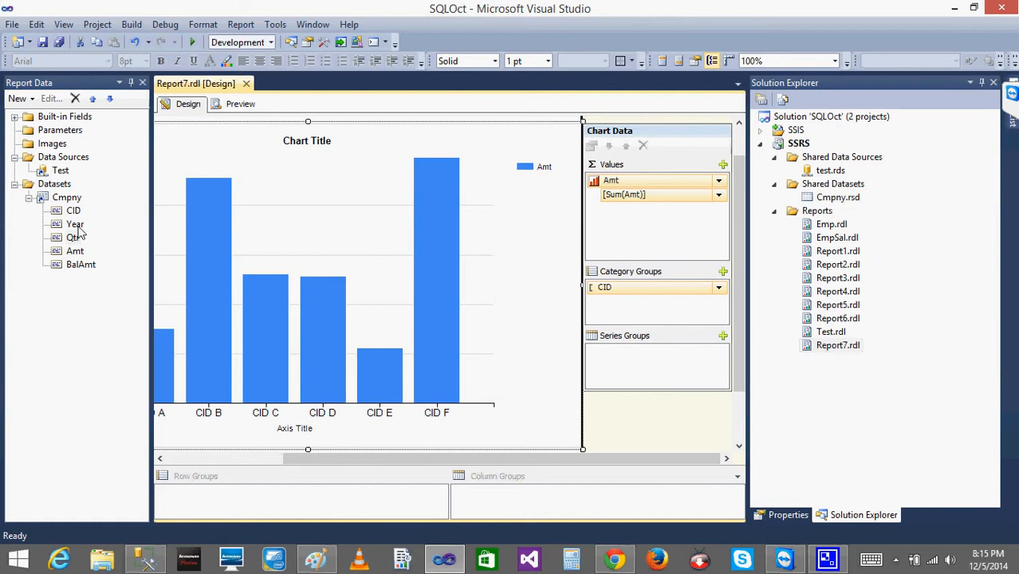
pyautogui.moveTo(78, 231); pyautogui.dragTo(638, 285)
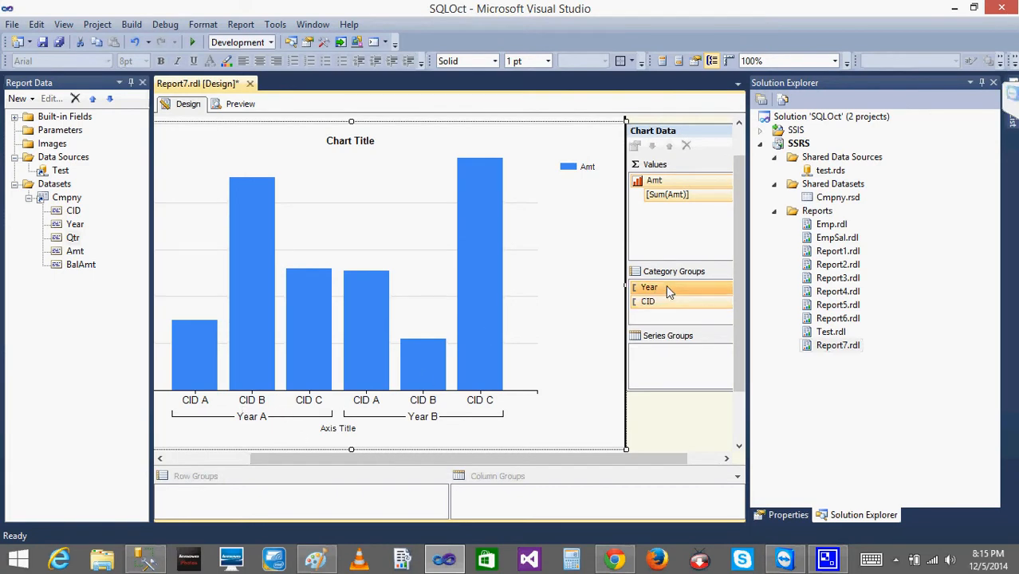
pyautogui.moveTo(667, 288); pyautogui.dragTo(676, 309)
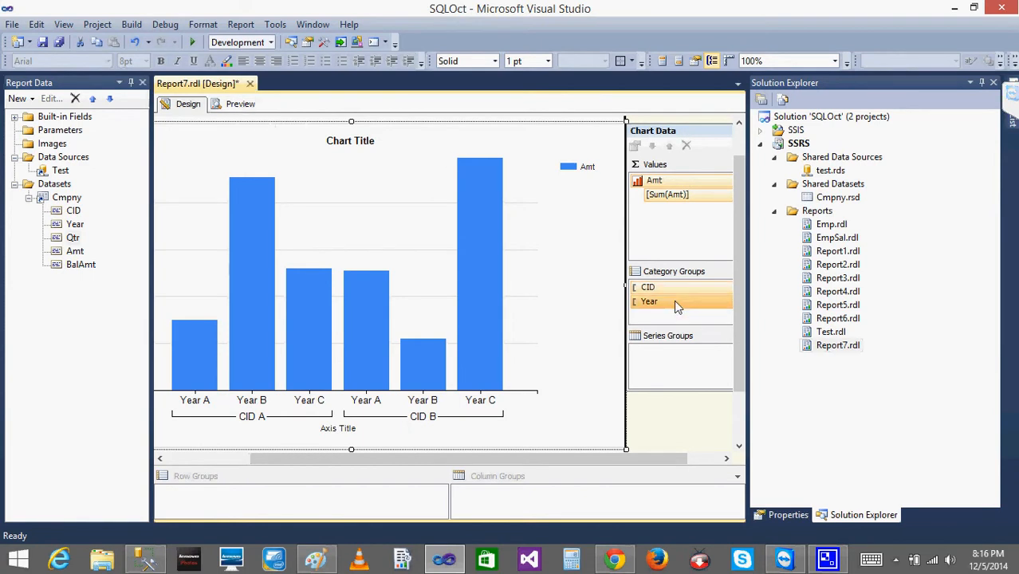
# Preview the report to check the Amt columns grouped by CID and Year.
pyautogui.click(242, 104)
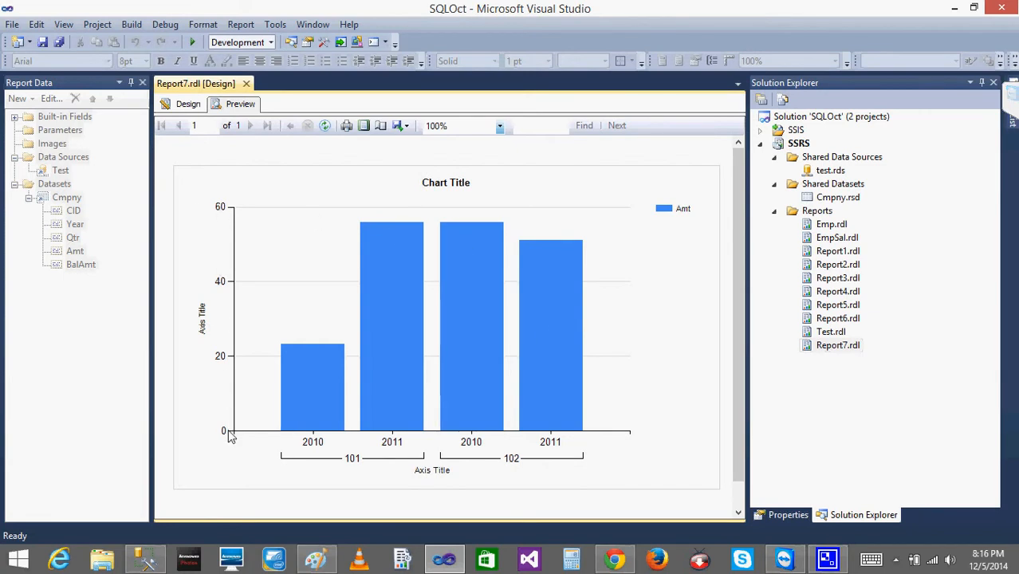
pyautogui.click(199, 110)
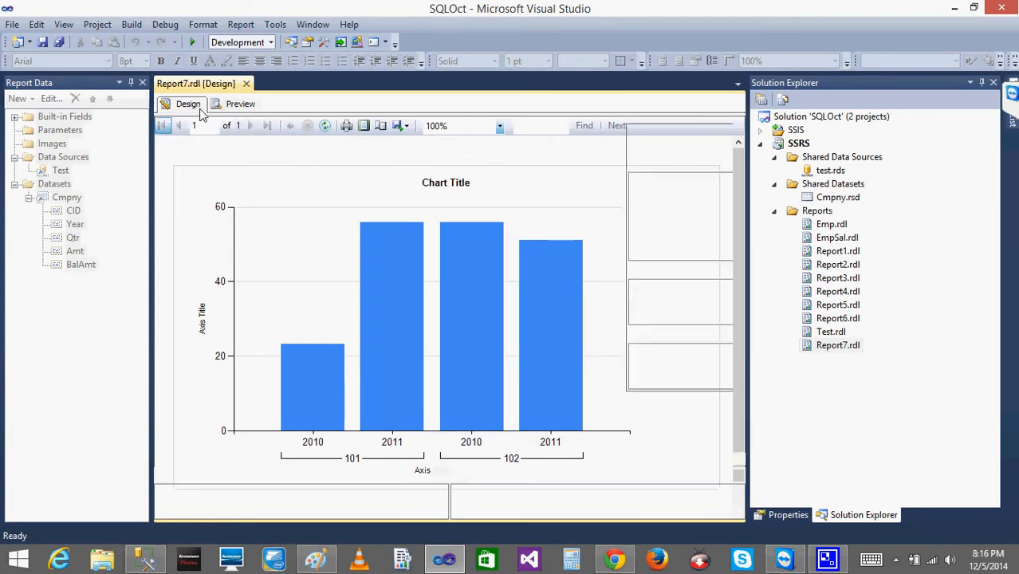
pyautogui.click(442, 430)
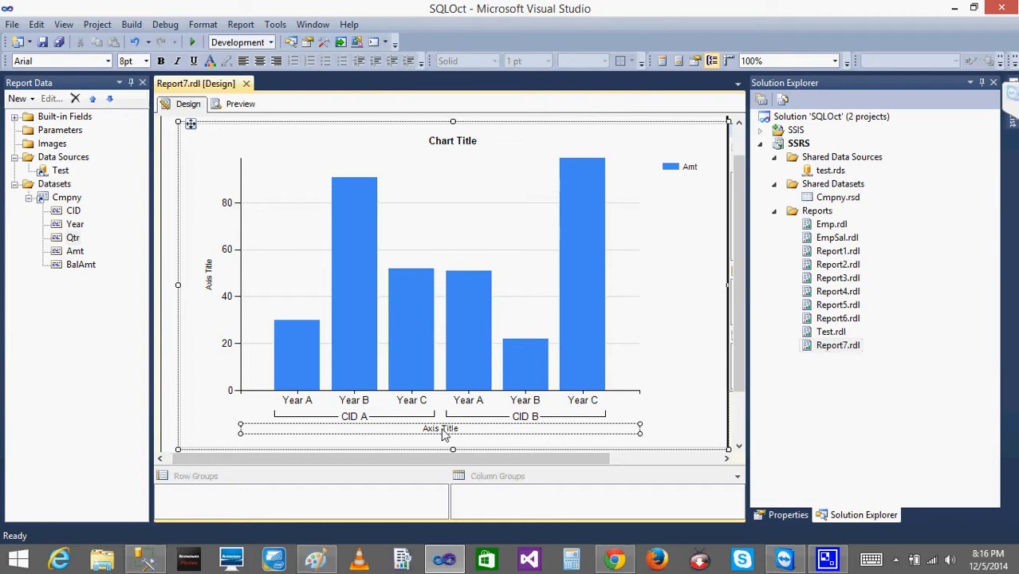
pyautogui.click(444, 430)
pyautogui.write('Company')
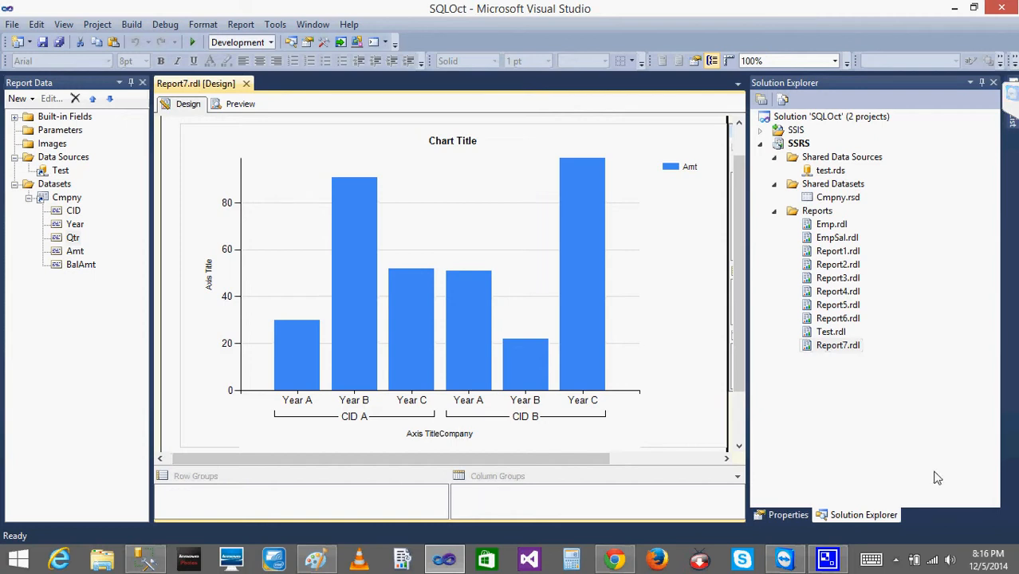
pyautogui.press('Delete')
pyautogui.press('Delete')
pyautogui.press('Delete')
pyautogui.press('Delete')
pyautogui.press('Delete')
pyautogui.press('Delete')
pyautogui.press('Delete')
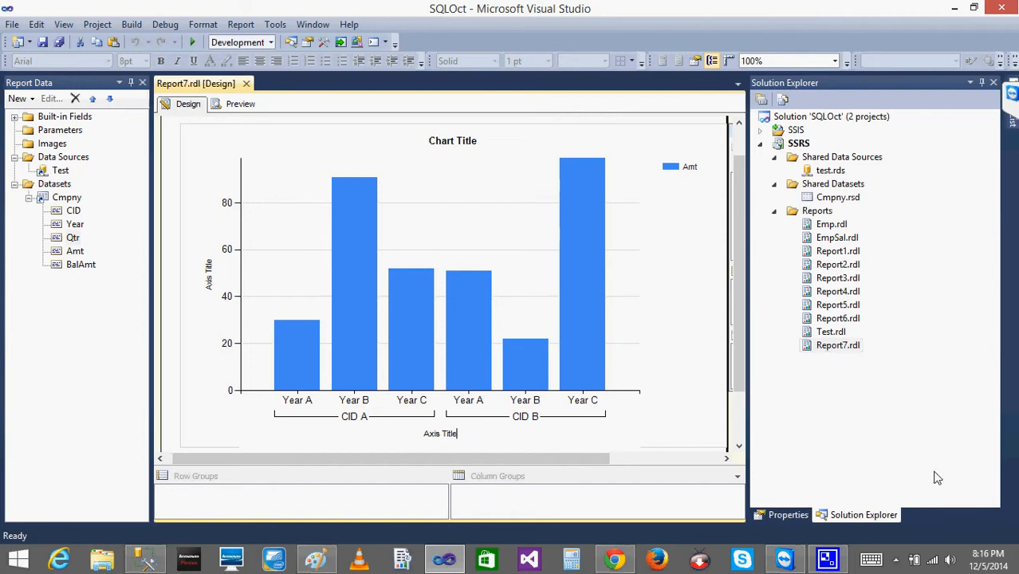
pyautogui.click(685, 381)
# Preview the report again to review the chart's two axis titles.
pyautogui.click(240, 104)
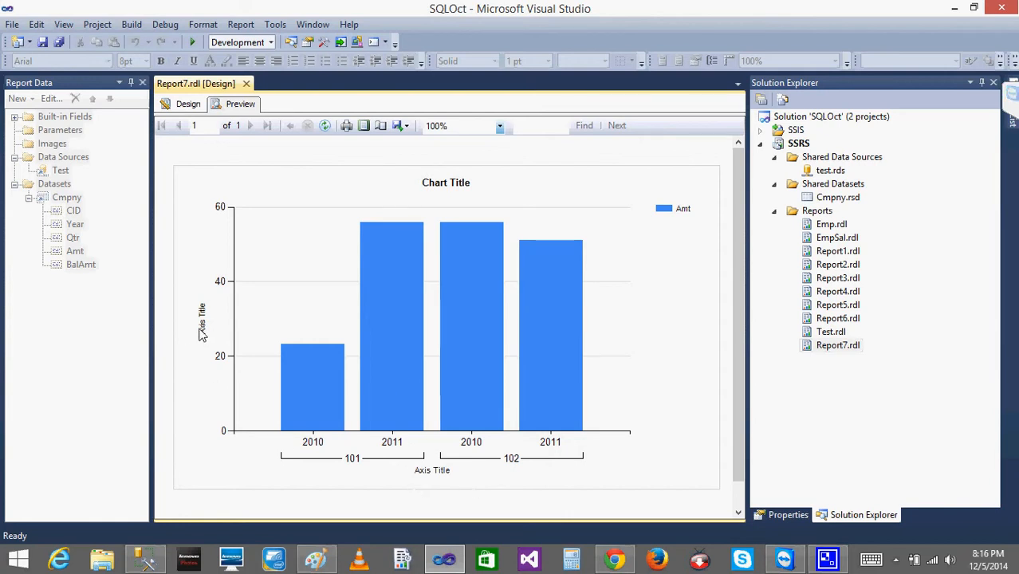
pyautogui.click(184, 105)
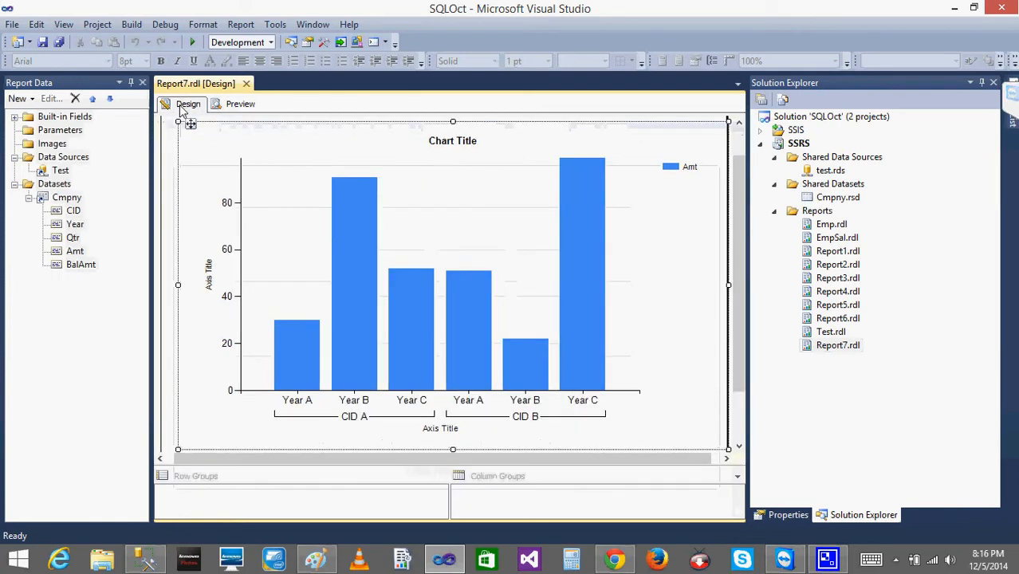
pyautogui.click(256, 104)
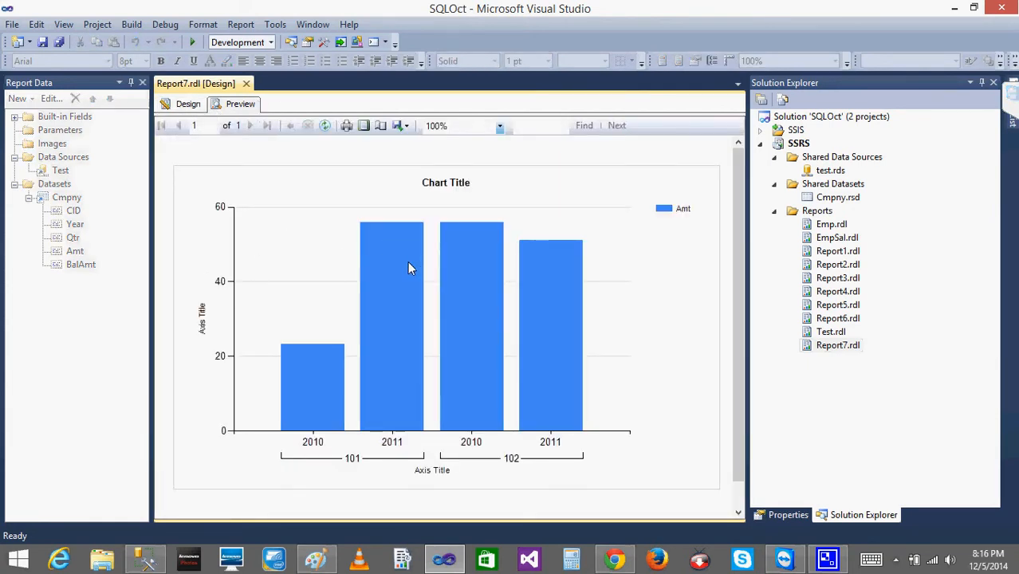
# Return to the report design and replace the chart's vertical axis title with "Amount".
pyautogui.click(188, 104)
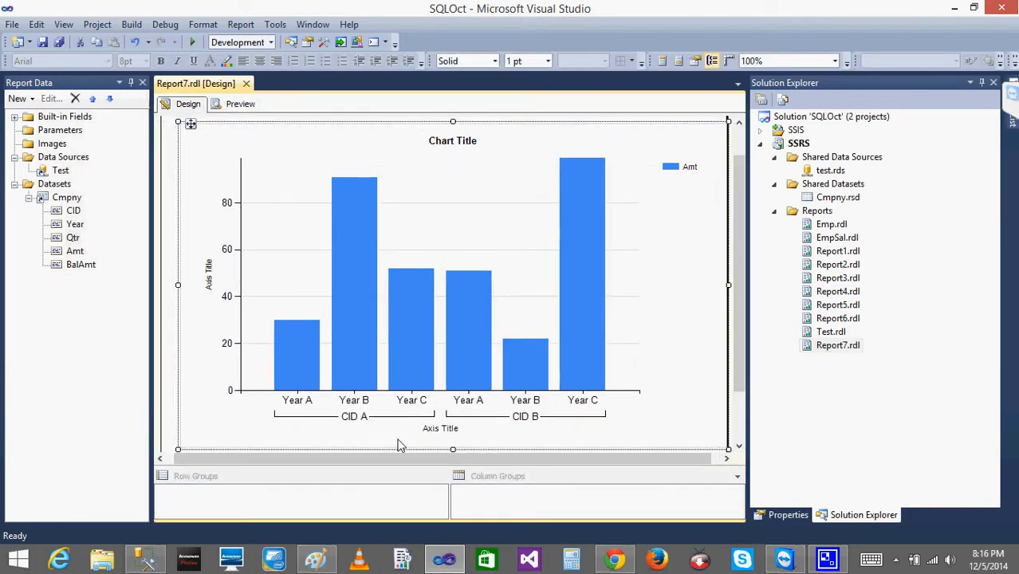
pyautogui.click(210, 281)
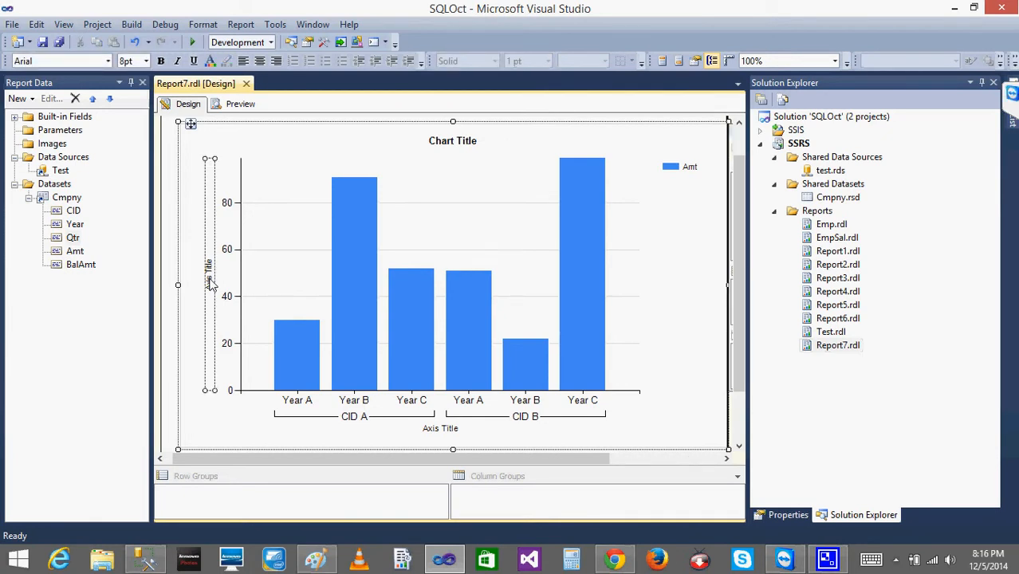
pyautogui.click(210, 281)
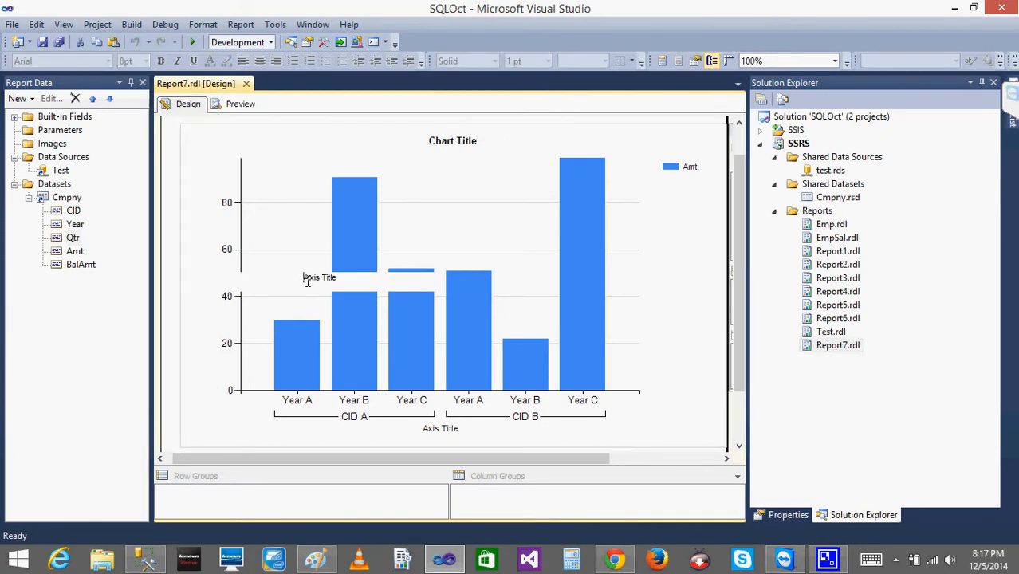
pyautogui.press('Delete')
pyautogui.press('Delete')
pyautogui.press('Delete')
pyautogui.press('Delete')
pyautogui.press('Delete')
pyautogui.press('Delete')
pyautogui.press('Delete')
pyautogui.press('Delete')
pyautogui.press('Delete')
pyautogui.write('Amoun')
pyautogui.click(210, 271)
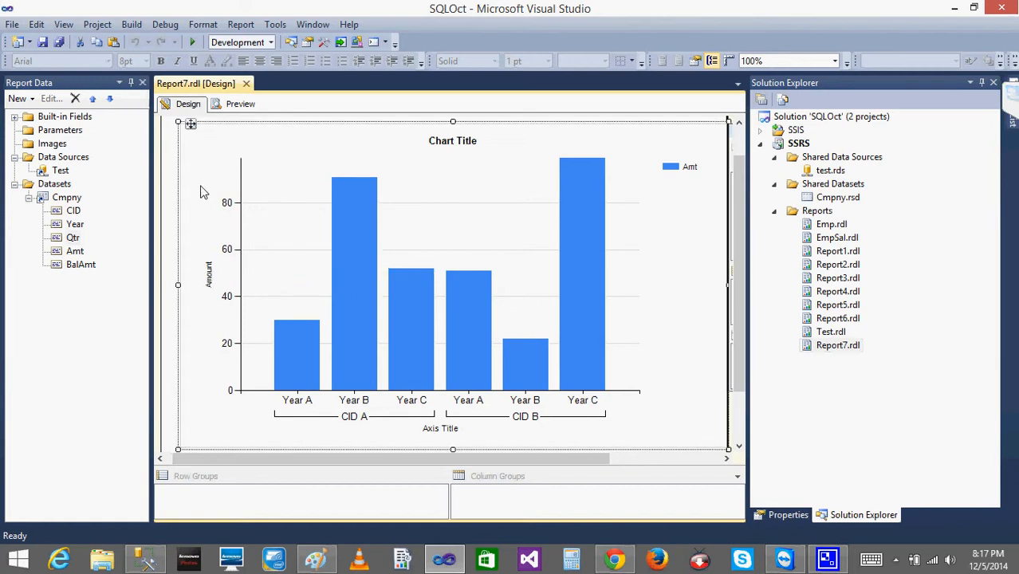
# Replace the chart's horizontal axis title with "Company Id" and preview the report.
pyautogui.click(440, 431)
pyautogui.click(441, 431)
pyautogui.doubleClick(443, 431)
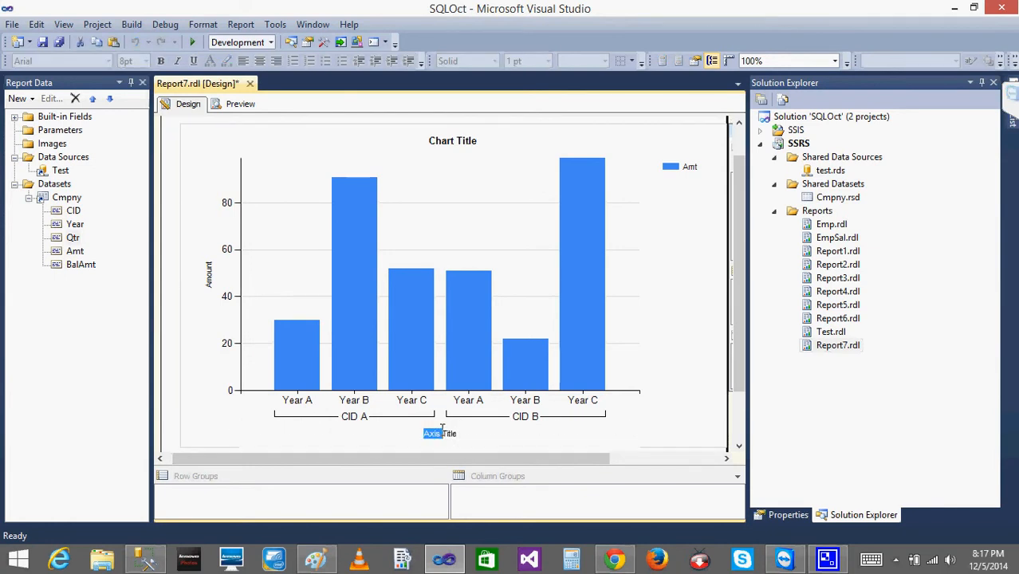
pyautogui.click(443, 430)
pyautogui.press('BackSpace')
pyautogui.press('BackSpace')
pyautogui.press('BackSpace')
pyautogui.press('BackSpace')
pyautogui.press('BackSpace')
pyautogui.write('Company Id')
pyautogui.press('Escape')
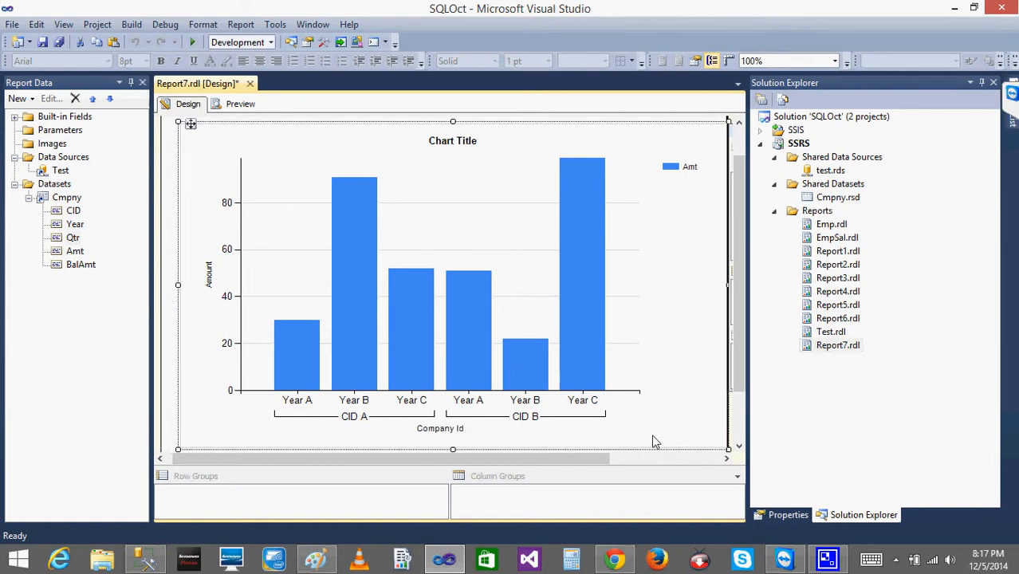
pyautogui.click(237, 105)
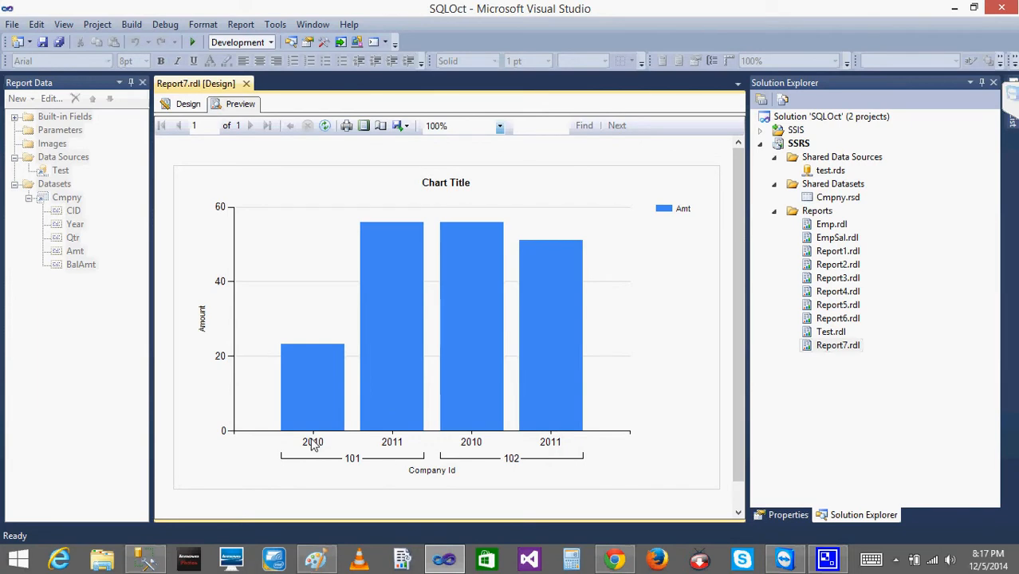
# Switch to SQL Server Management Studio and add a comma after [CID] in the query's SELECT list.
pyautogui.click(954, 8)
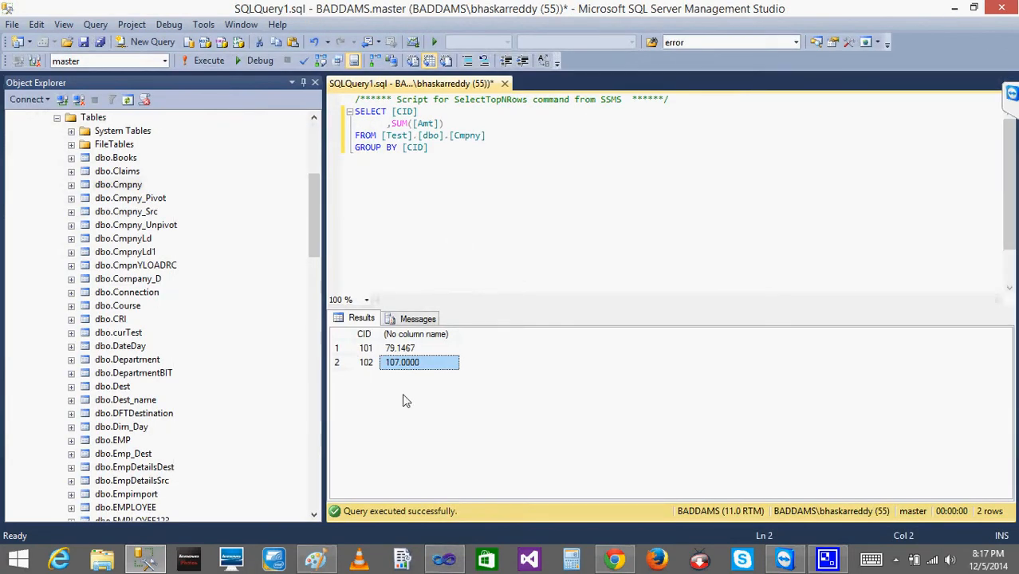
pyautogui.click(423, 112)
pyautogui.write(',YEAR')
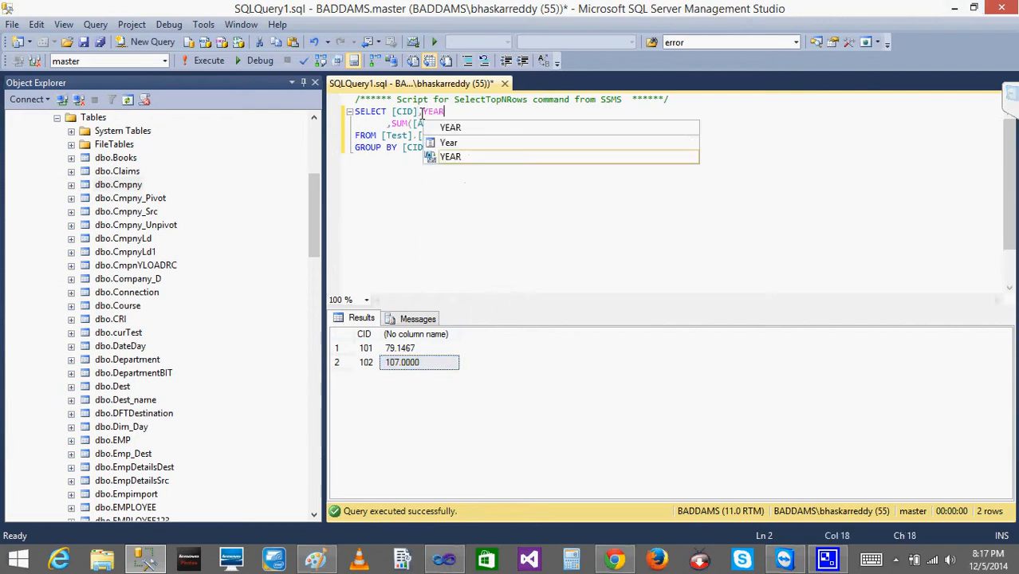
pyautogui.press('BackSpace')
pyautogui.press('BackSpace')
pyautogui.press('BackSpace')
pyautogui.press('BackSpace')
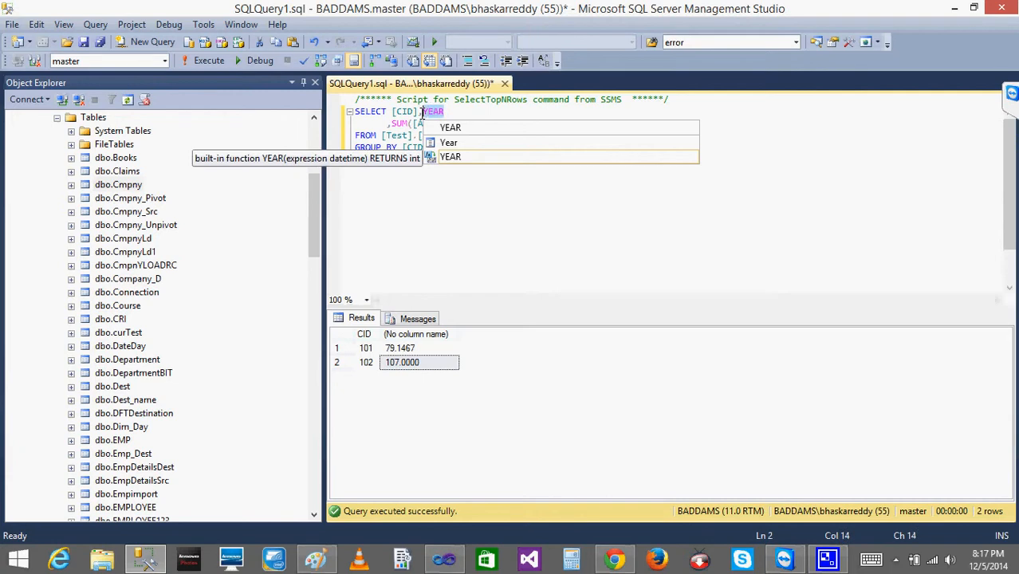
pyautogui.press('Left')
pyautogui.press('Left')
pyautogui.press('Left')
pyautogui.press('Left')
pyautogui.press('Left')
pyautogui.press('Left')
pyautogui.press('Left')
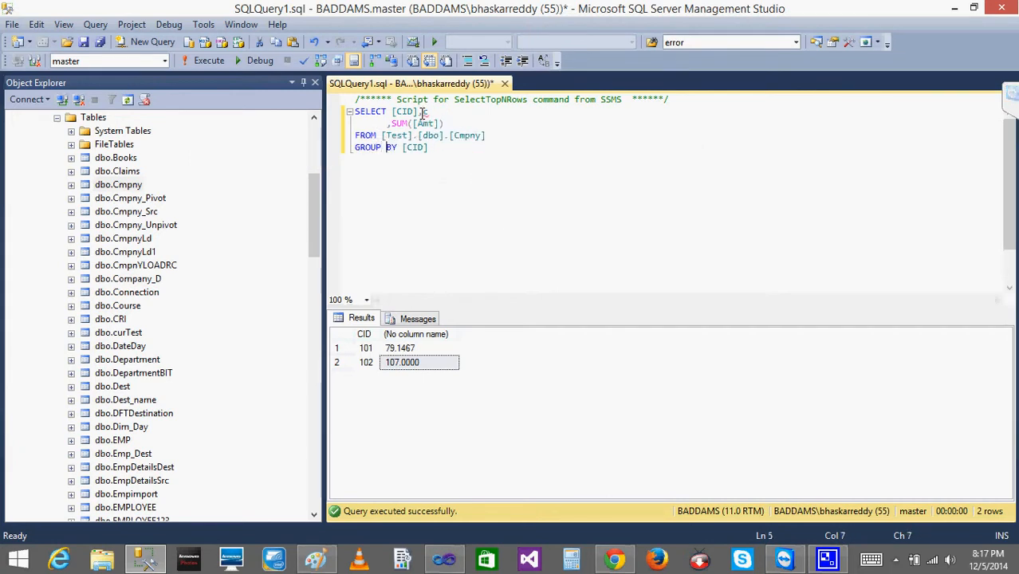
# Add a comma after [CID] in the query's GROUP BY clause.
pyautogui.press('Right')
pyautogui.press('Right')
pyautogui.press('Right')
pyautogui.press('Right')
pyautogui.press('Right')
pyautogui.press('Right')
pyautogui.press('Right')
pyautogui.write(',v')
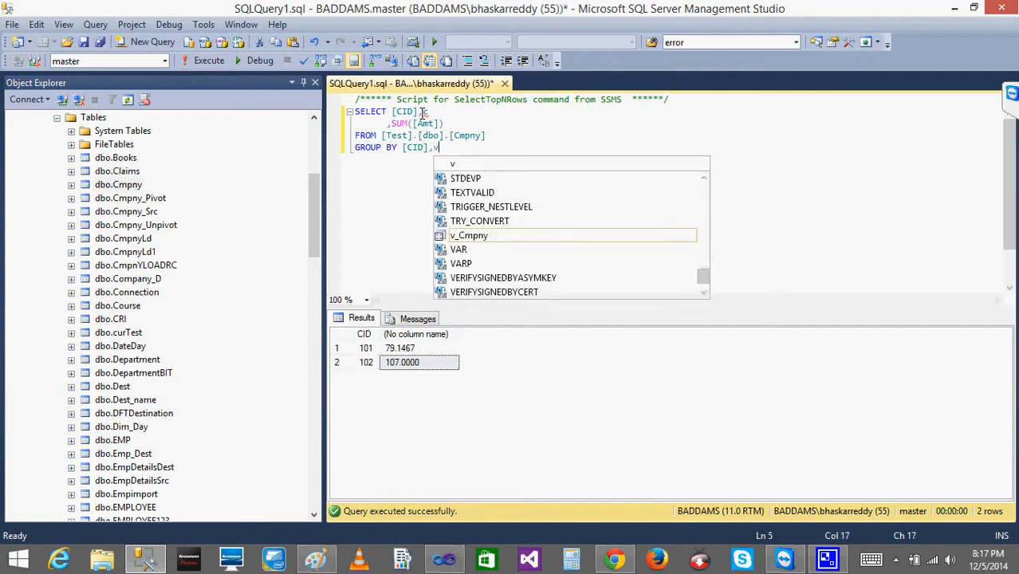
pyautogui.press('Return')
pyautogui.press('BackSpace')
pyautogui.press('BackSpace')
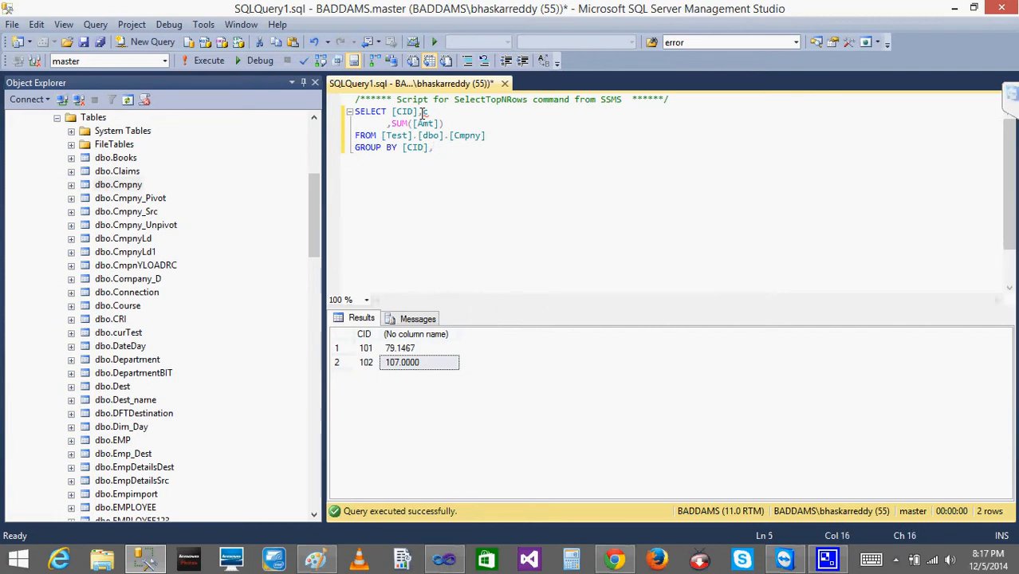
# Add the year column after [CID] in the query's SELECT list.
pyautogui.write('[CID]')
pyautogui.press('BackSpace')
pyautogui.press('BackSpace')
pyautogui.press('BackSpace')
pyautogui.press('BackSpace')
pyautogui.write('year')
# Complete the GROUP BY clause with year after [CID].
pyautogui.doubleClick(397, 162)
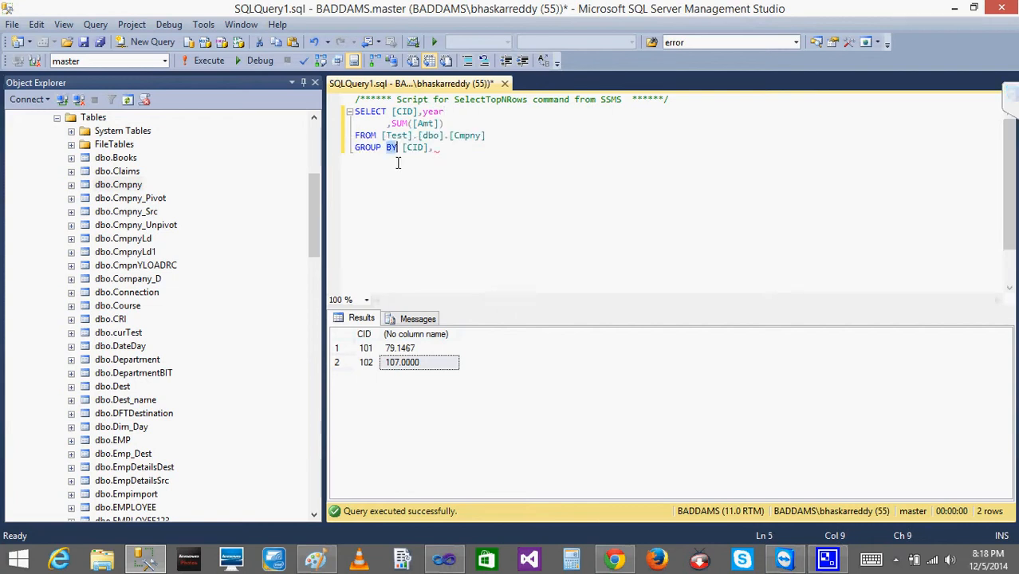
pyautogui.click(464, 152)
pyautogui.write('year')
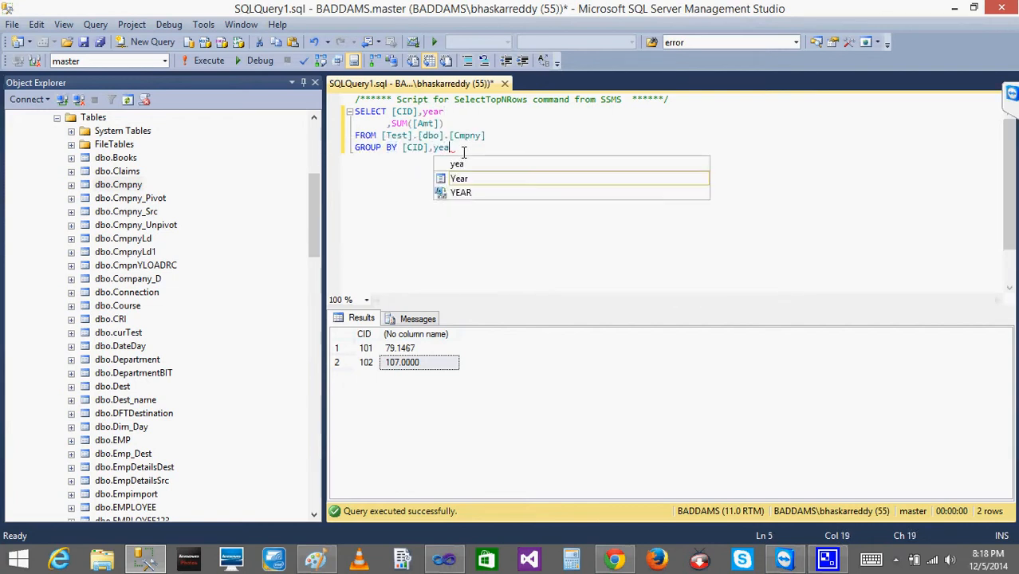
# Run the query grouped by CID and year and examine the summed Amt of CID 101 for 2010.
pyautogui.click(205, 68)
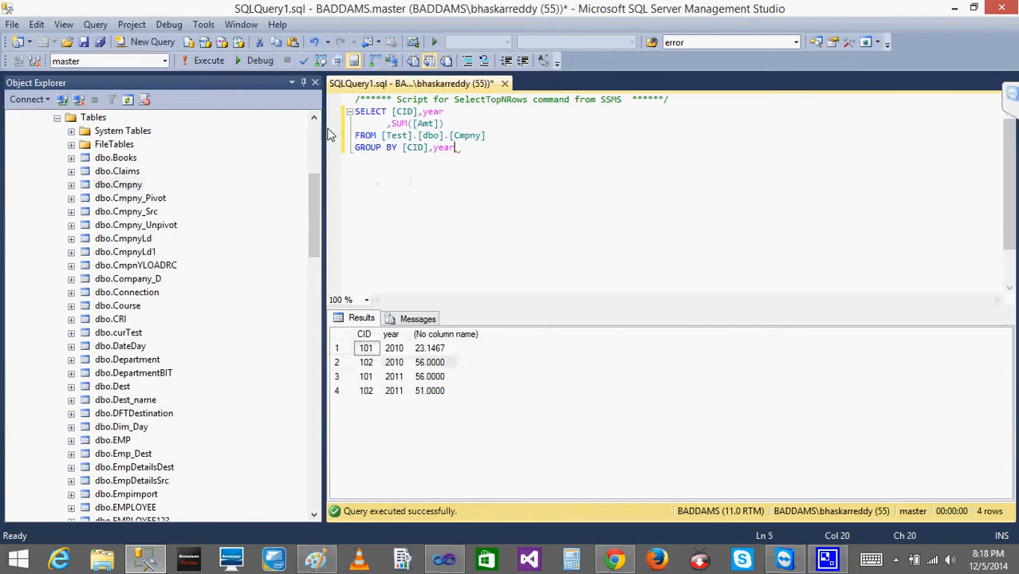
pyautogui.click(370, 352)
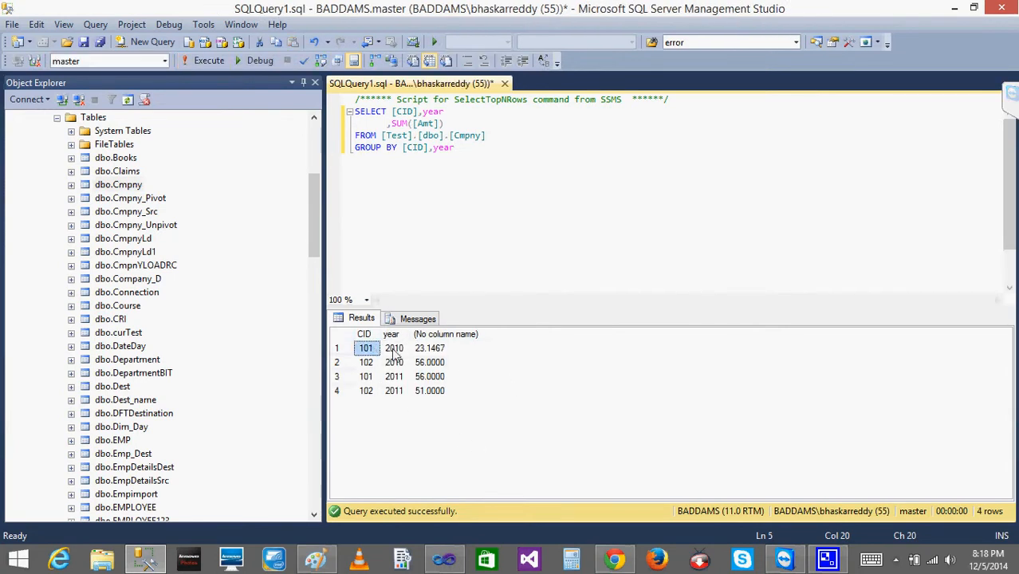
pyautogui.click(394, 353)
pyautogui.click(432, 352)
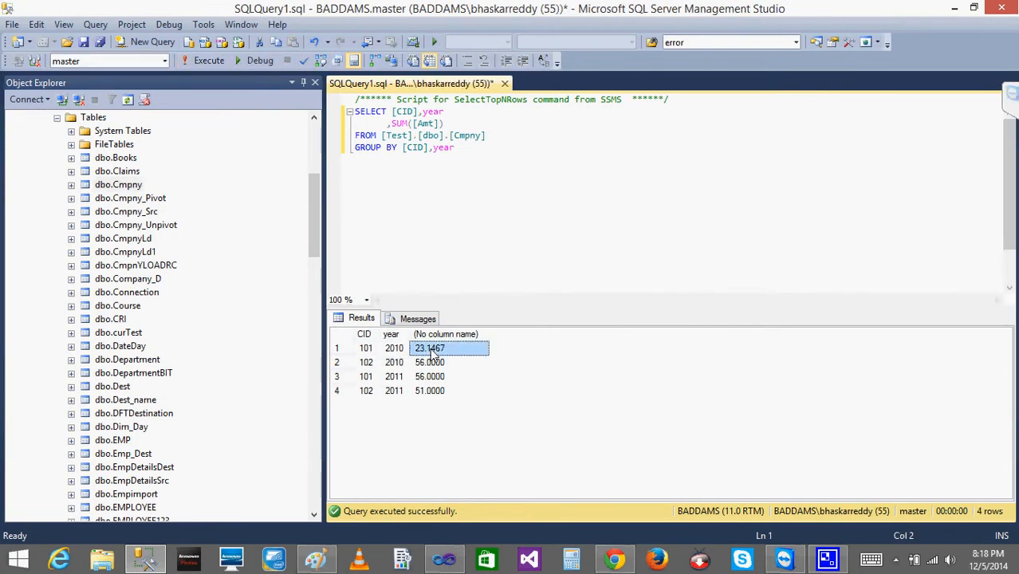
# Switch back to Visual Studio to compare the query results with the previewed chart, and return to the report design.
pyautogui.click(956, 8)
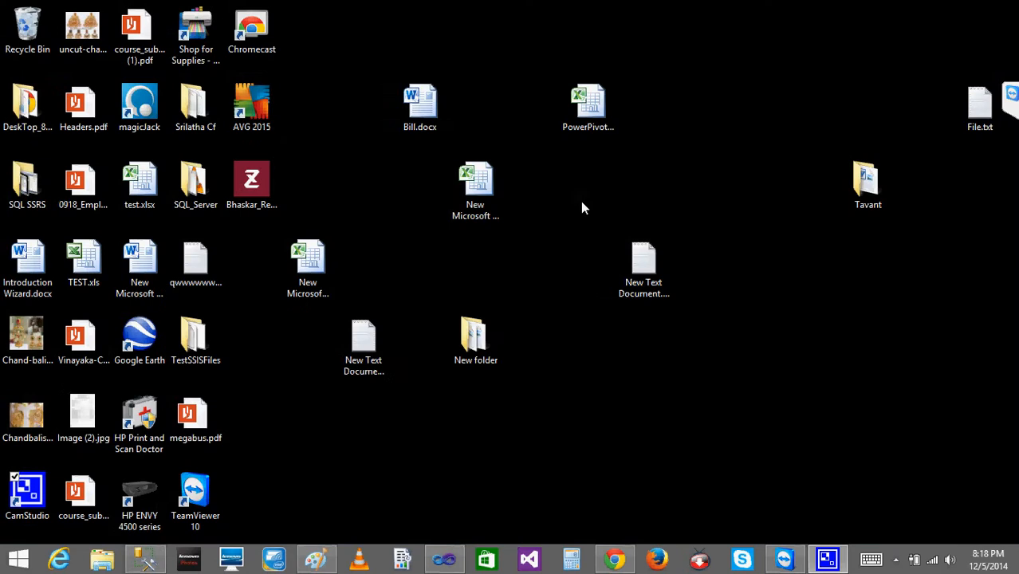
pyautogui.click(444, 559)
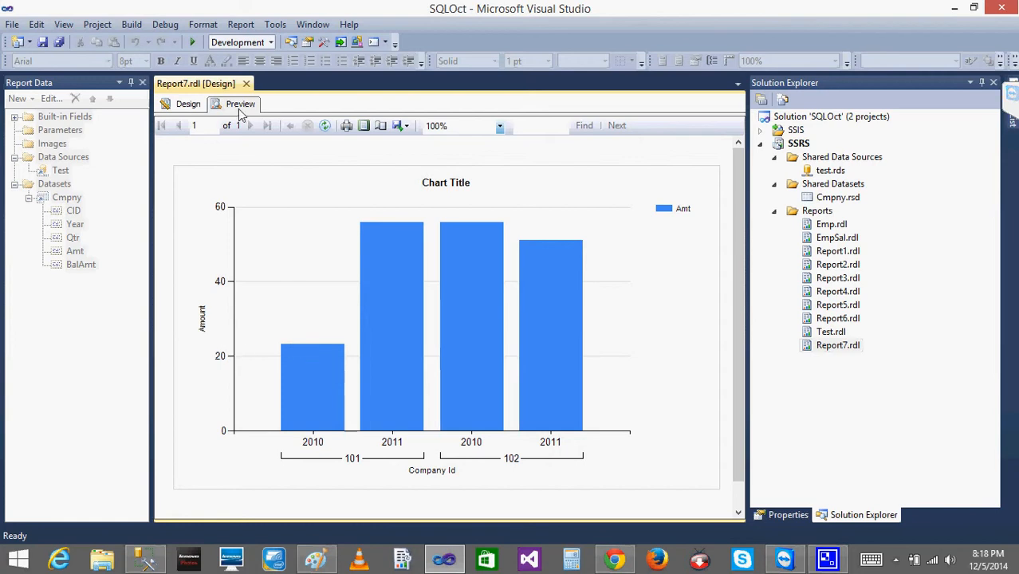
pyautogui.click(188, 104)
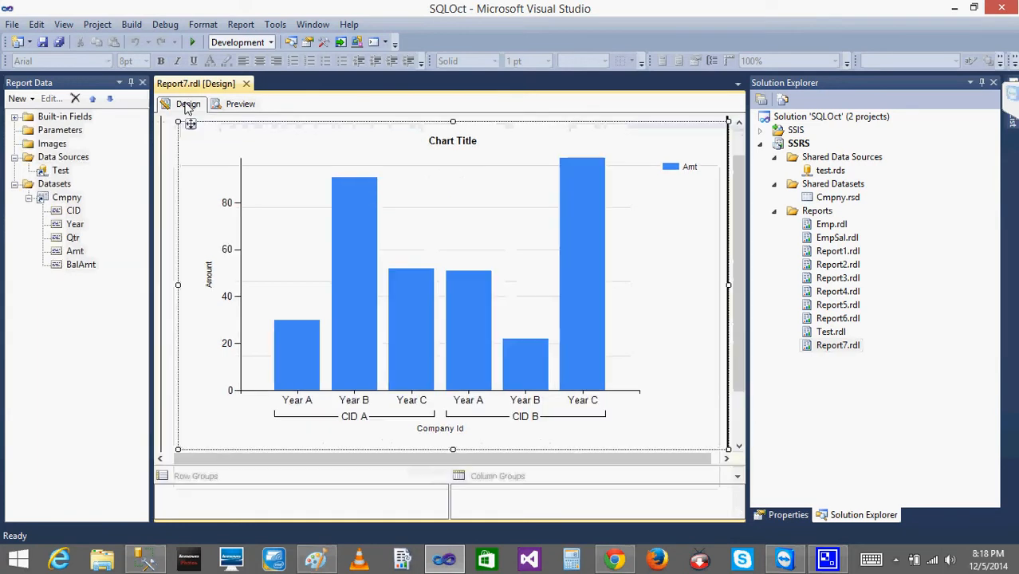
pyautogui.click(298, 326)
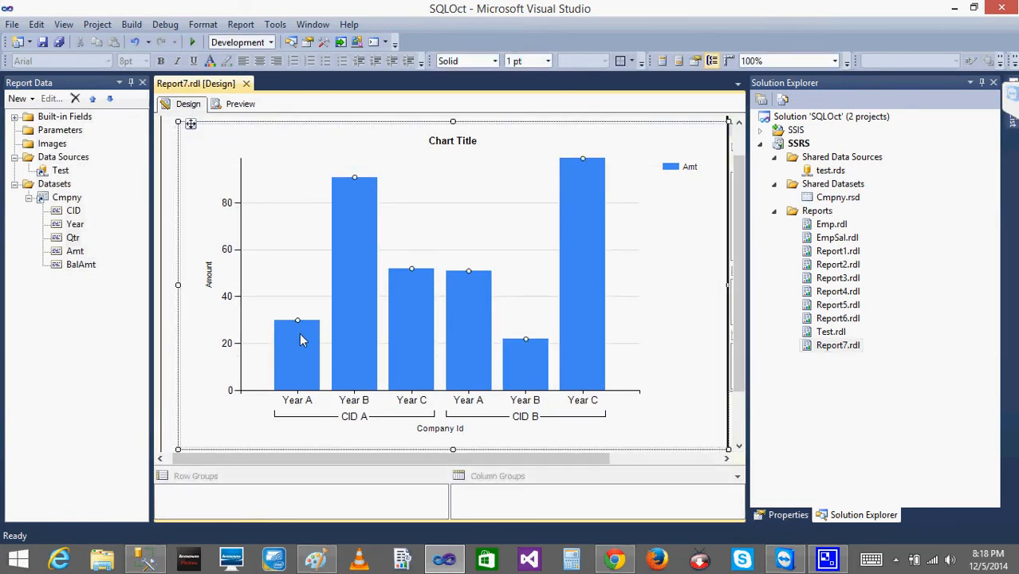
pyautogui.rightClick(301, 340)
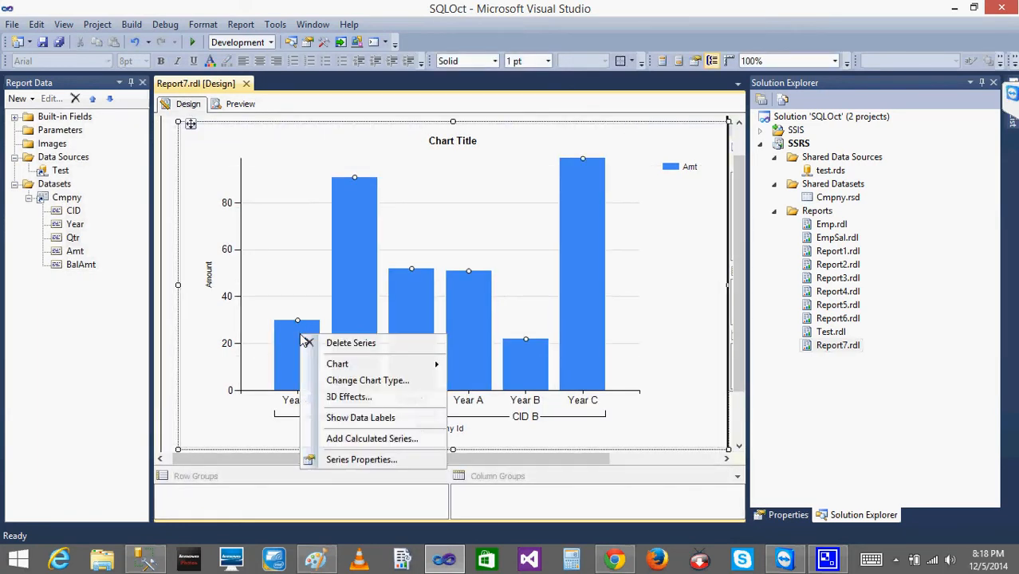
pyautogui.click(367, 420)
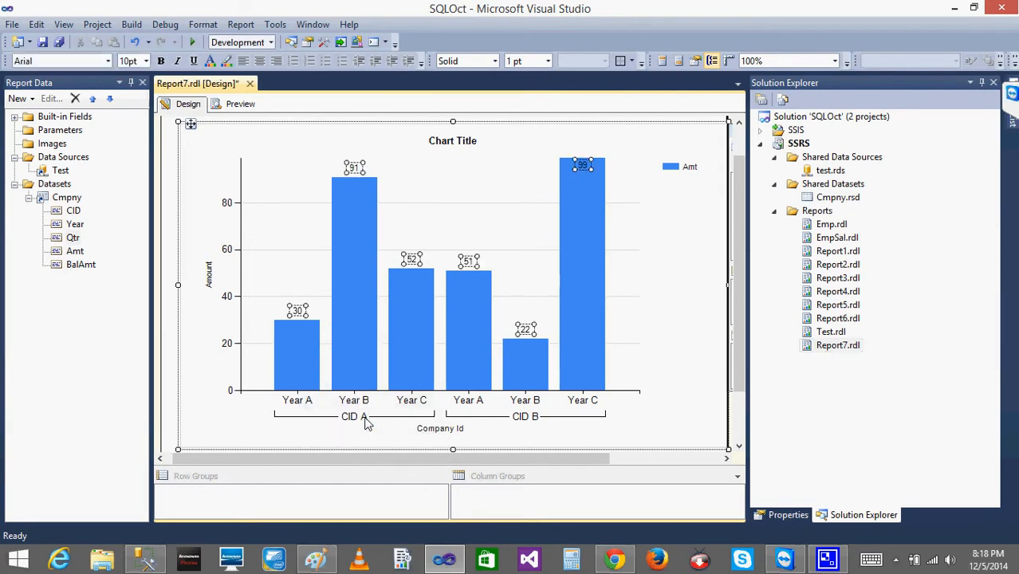
pyautogui.hotkey('ctrl', 'z')
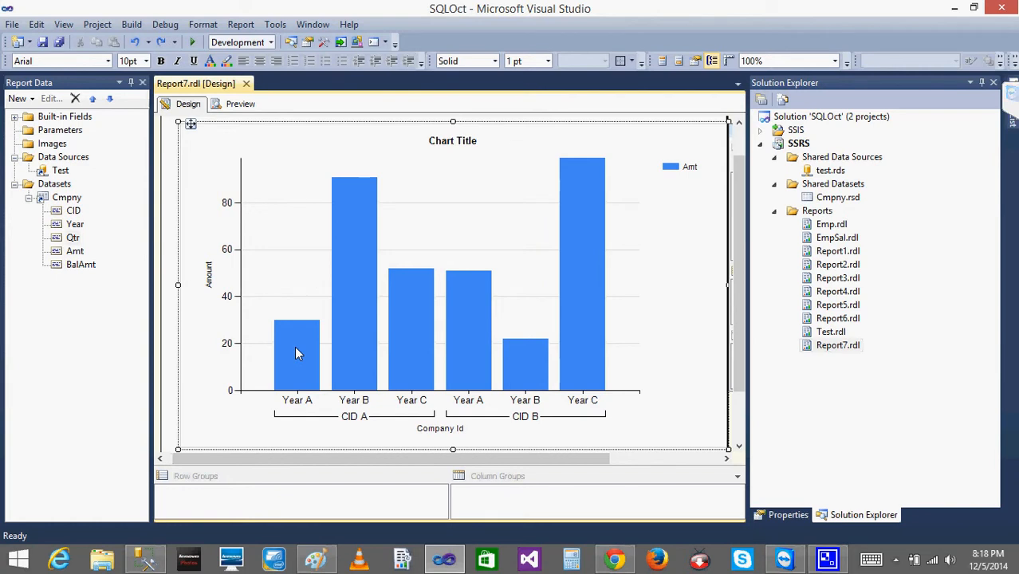
# Show data labels on the chart's Amt columns.
pyautogui.rightClick(294, 349)
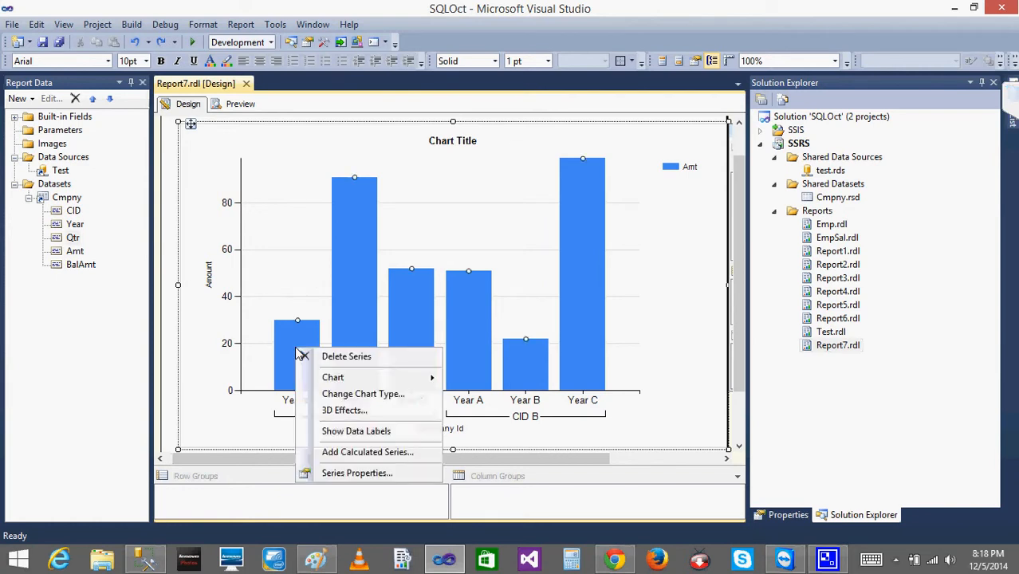
pyautogui.click(360, 430)
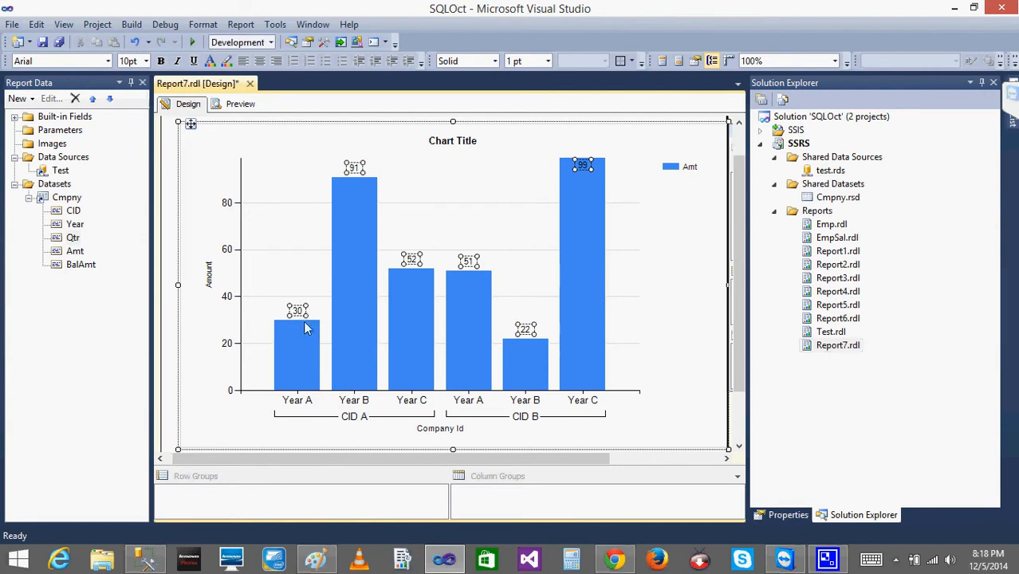
# Preview the labelled chart and compare its Amt values with the grouped query results in SQL Server Management Studio.
pyautogui.click(199, 353)
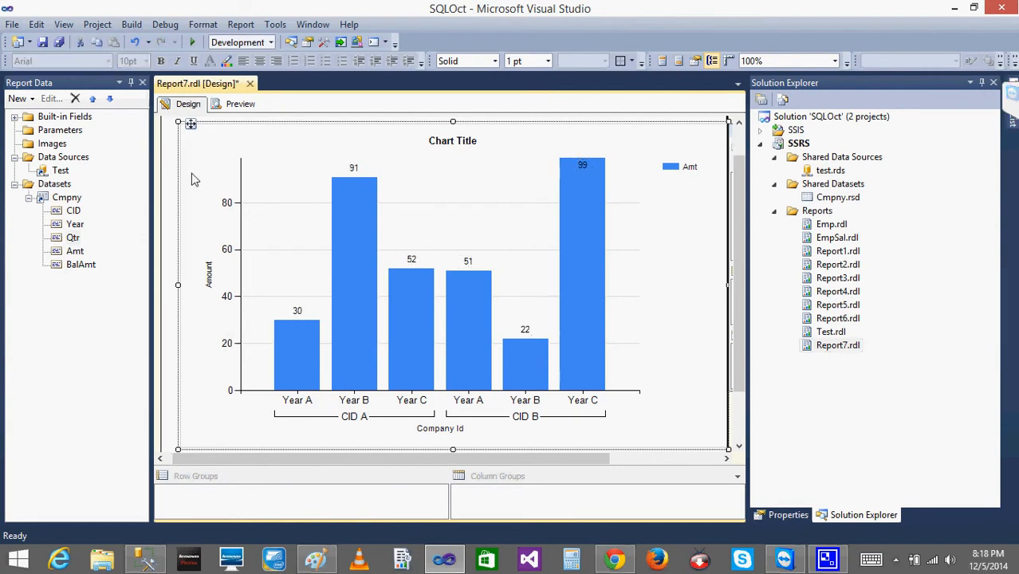
pyautogui.click(242, 105)
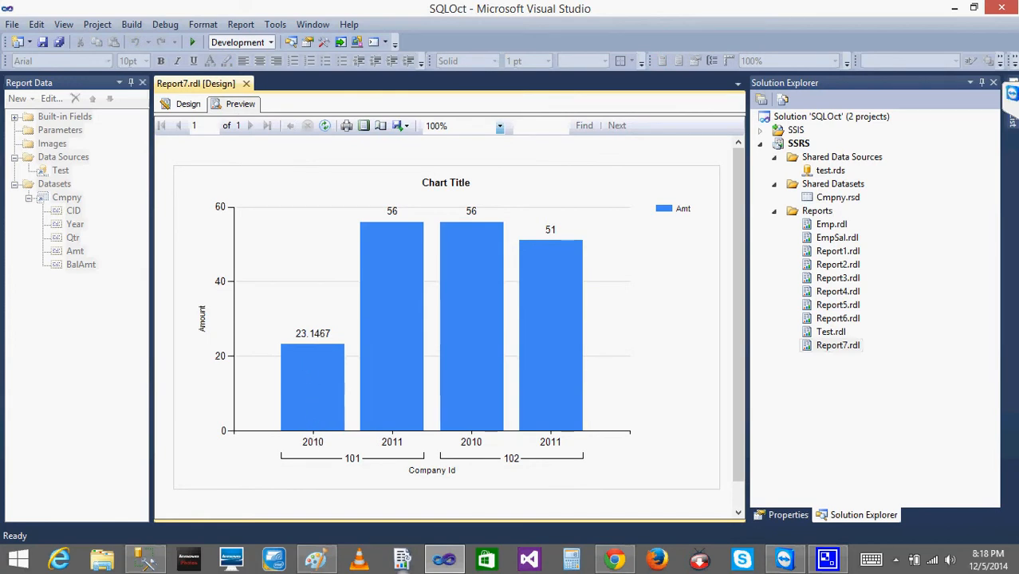
pyautogui.click(144, 559)
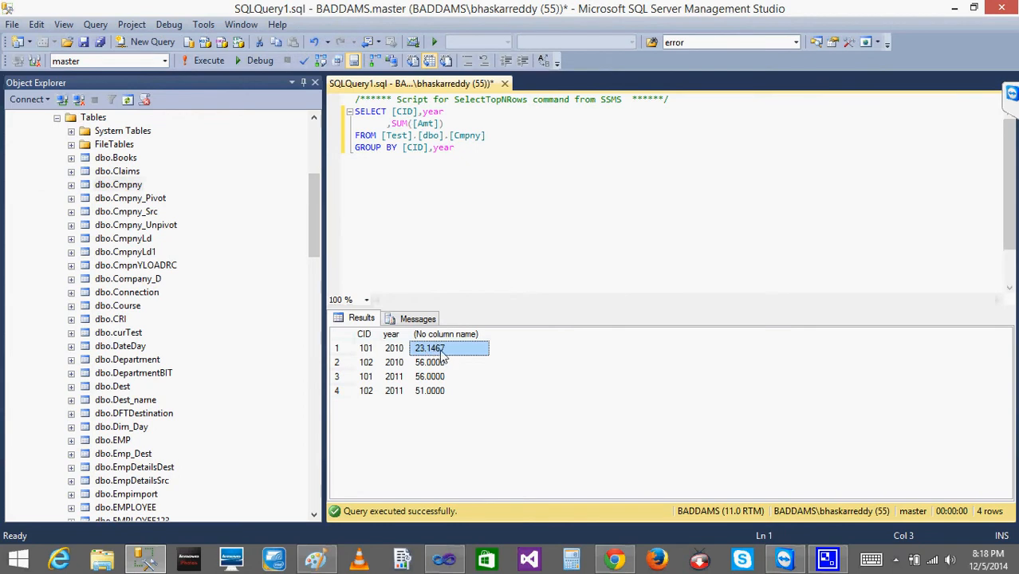
pyautogui.click(954, 8)
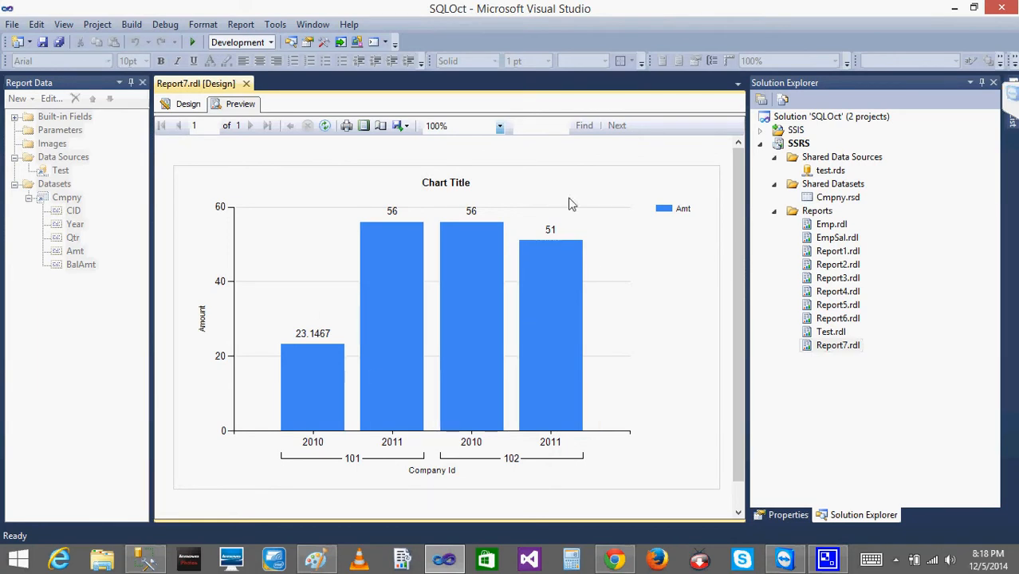
pyautogui.click(188, 104)
pyautogui.click(297, 311)
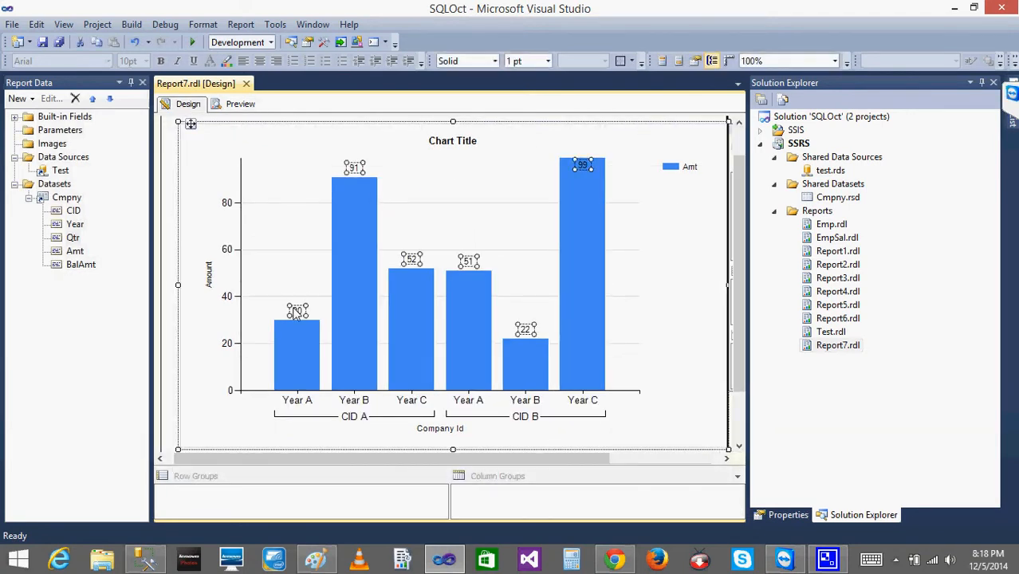
pyautogui.click(240, 104)
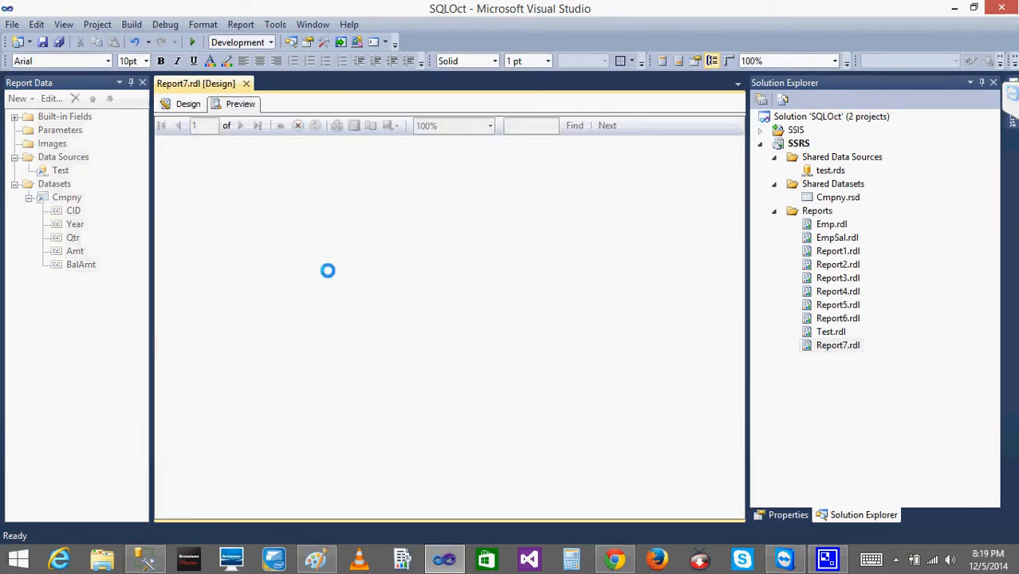
# Format the chart's data labels as Number with 0 decimal places and preview the report.
pyautogui.click(189, 104)
pyautogui.rightClick(296, 312)
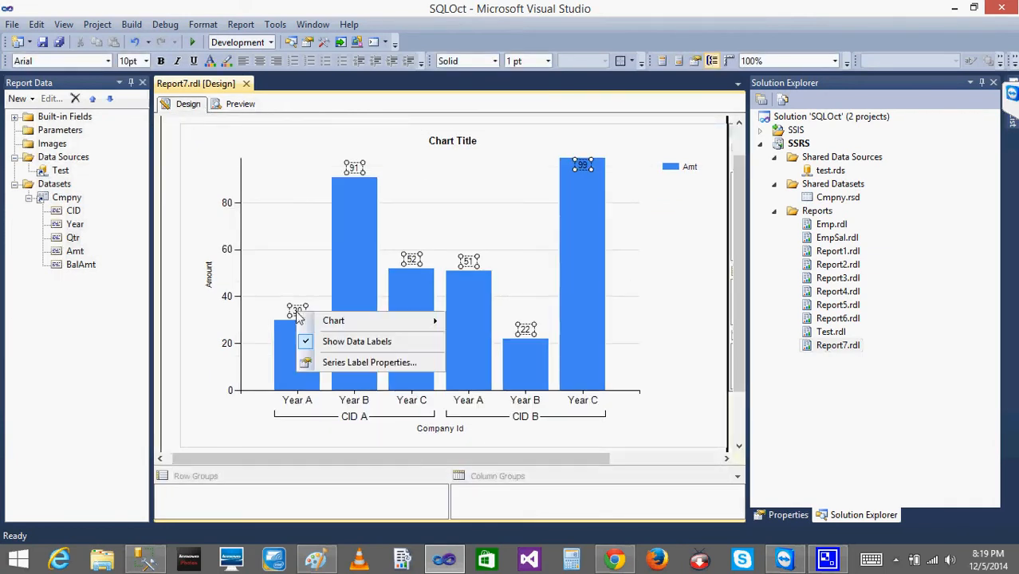
pyautogui.click(362, 363)
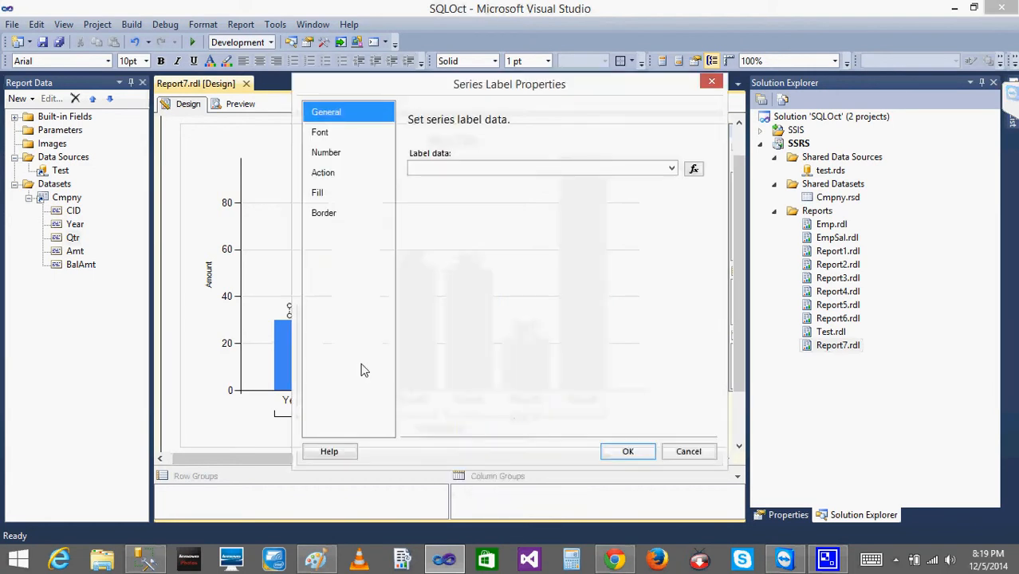
pyautogui.click(337, 159)
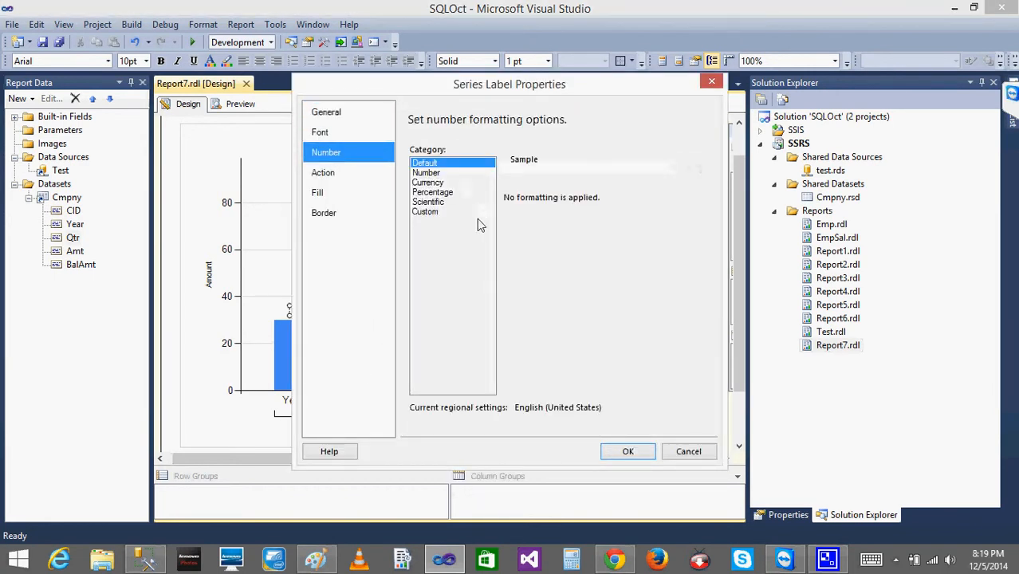
pyautogui.click(428, 173)
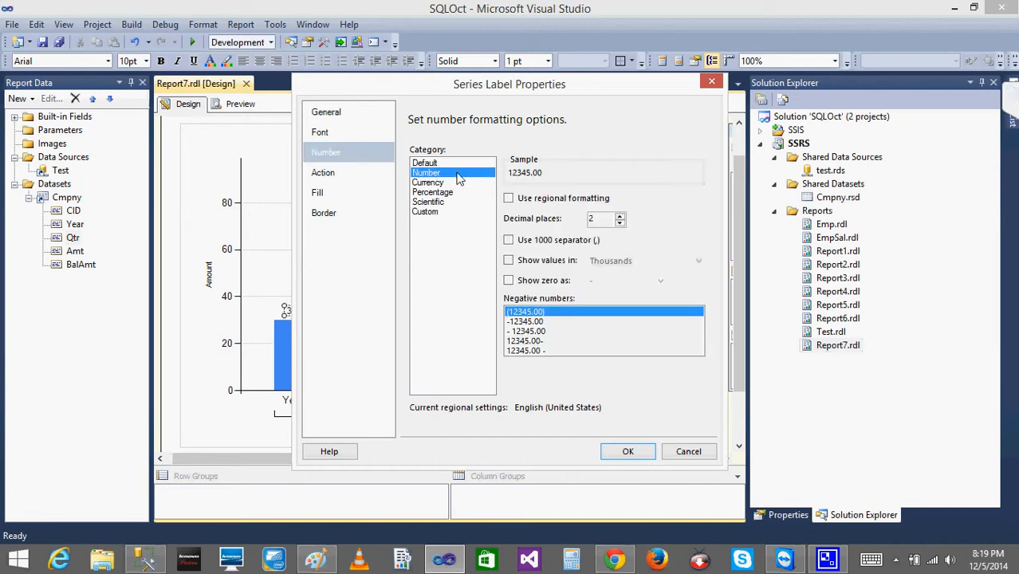
pyautogui.click(619, 224)
pyautogui.click(619, 223)
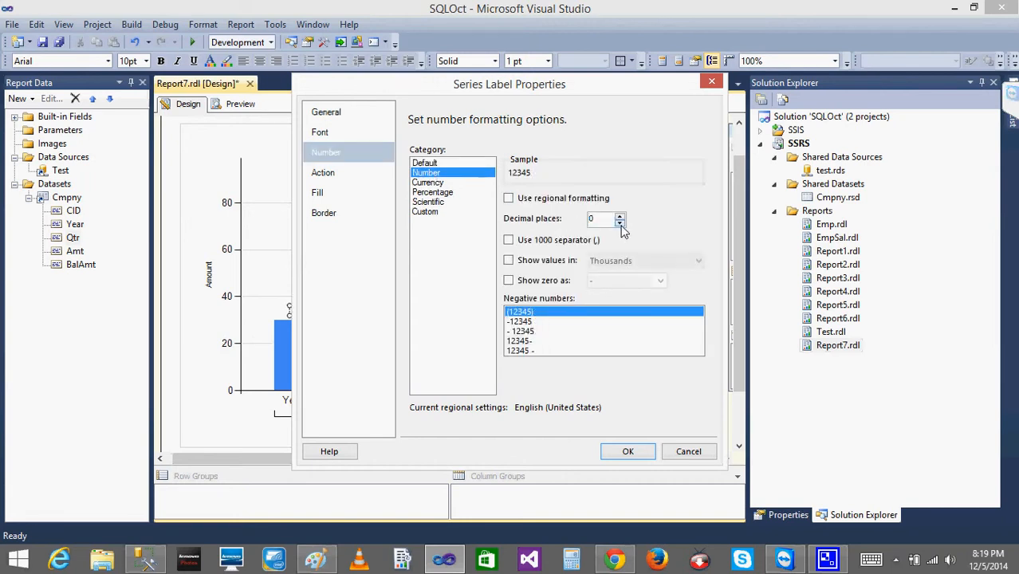
pyautogui.click(627, 452)
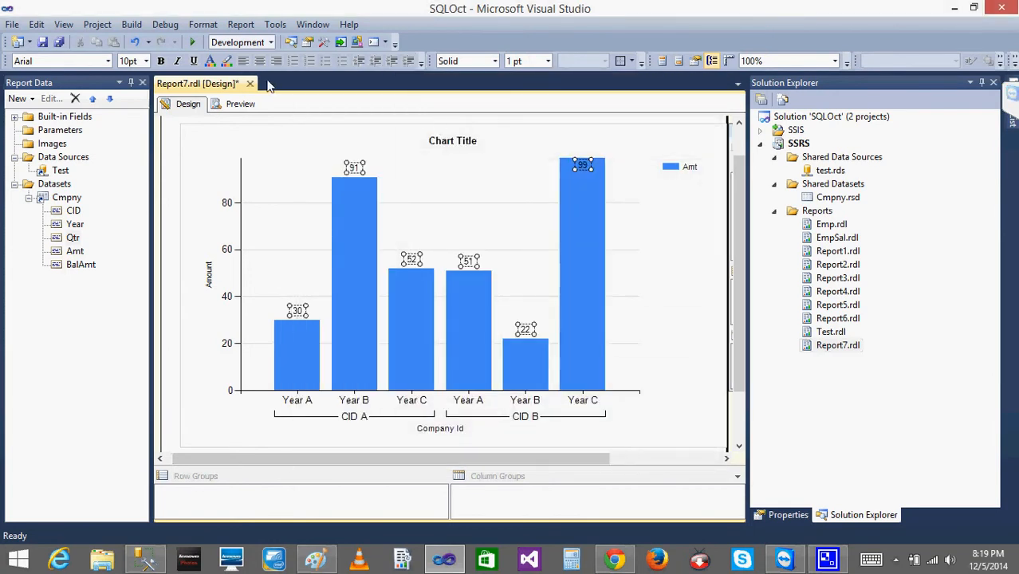
pyautogui.click(237, 107)
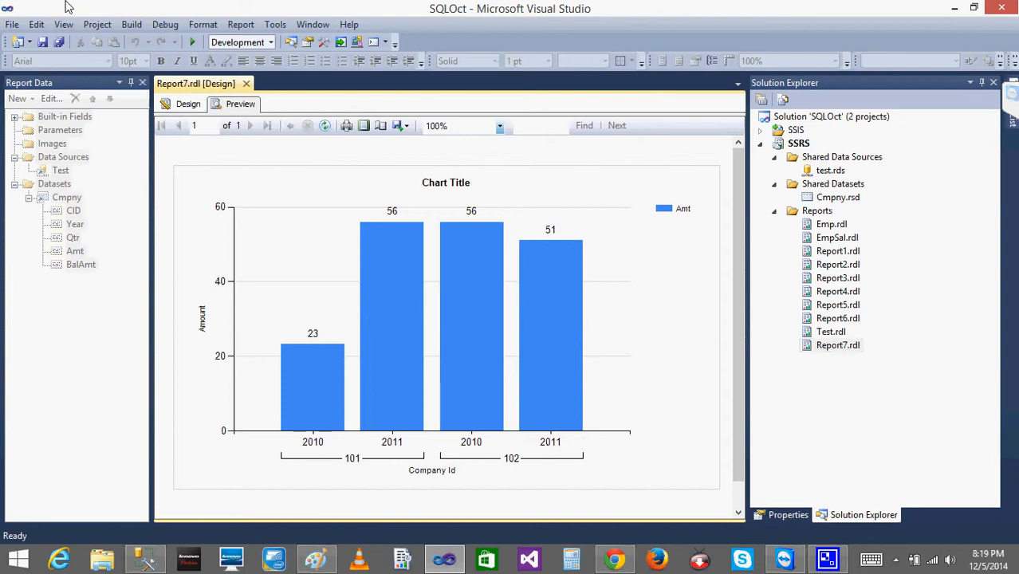
# Back in the report design, replace the chart title text with "Amount at company".
pyautogui.click(182, 108)
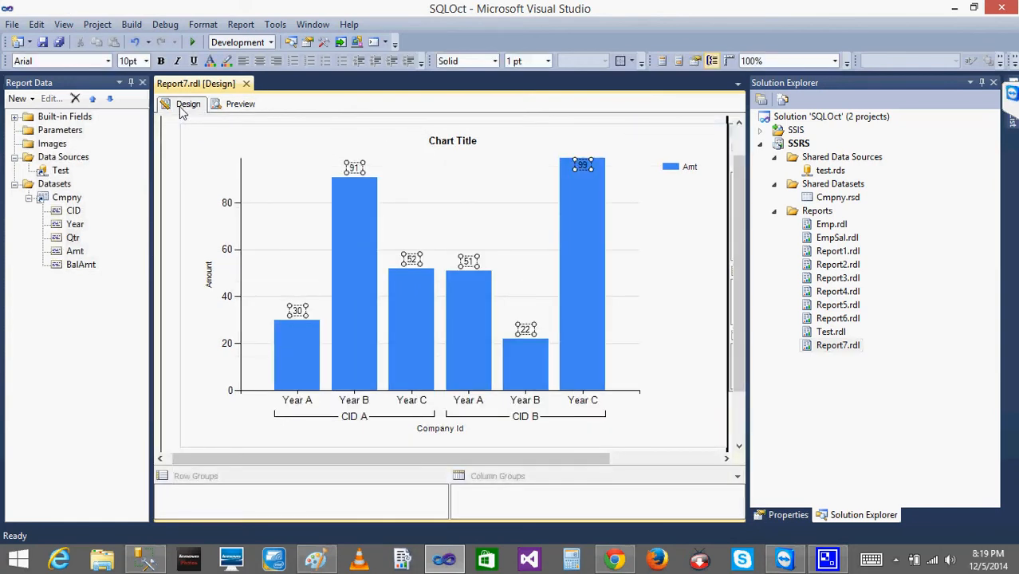
pyautogui.click(440, 145)
pyautogui.click(467, 142)
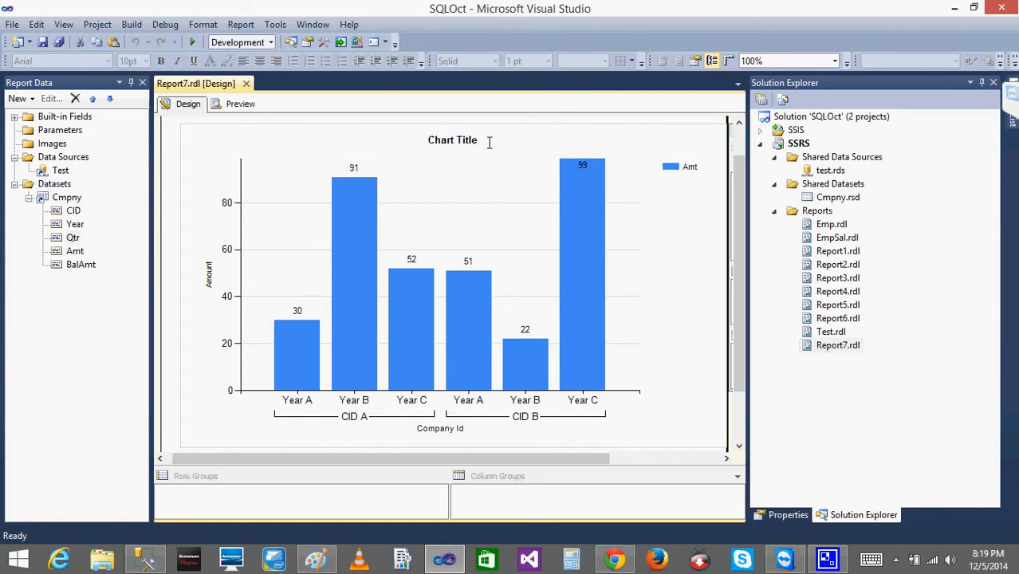
pyautogui.moveTo(480, 141); pyautogui.dragTo(416, 139)
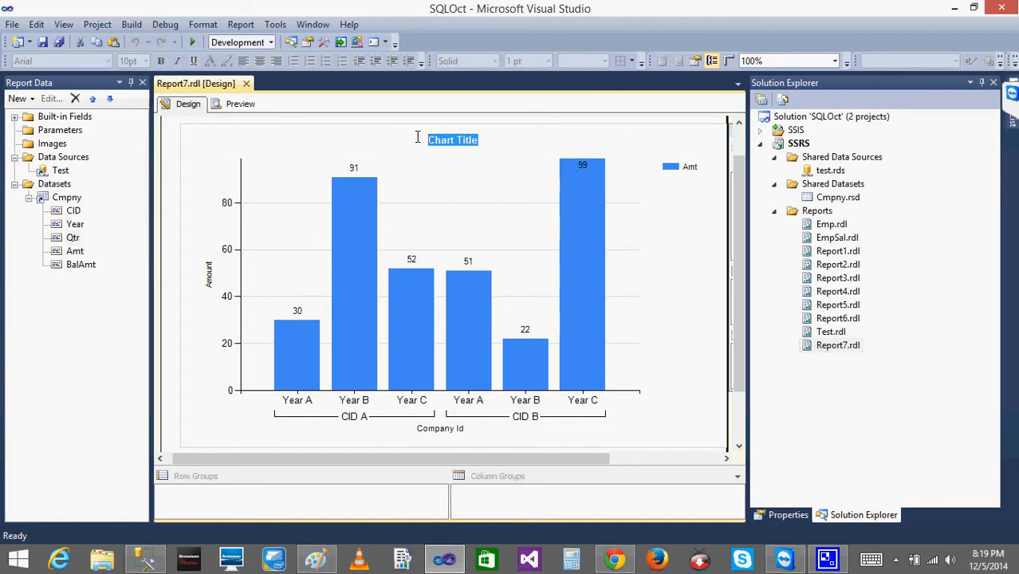
pyautogui.write('AMount')
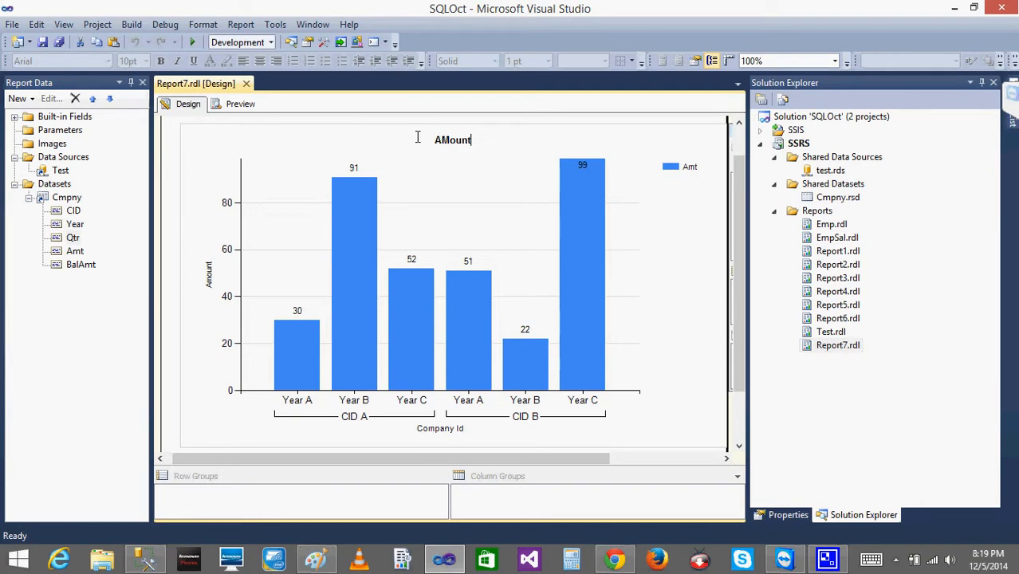
pyautogui.write(' at company')
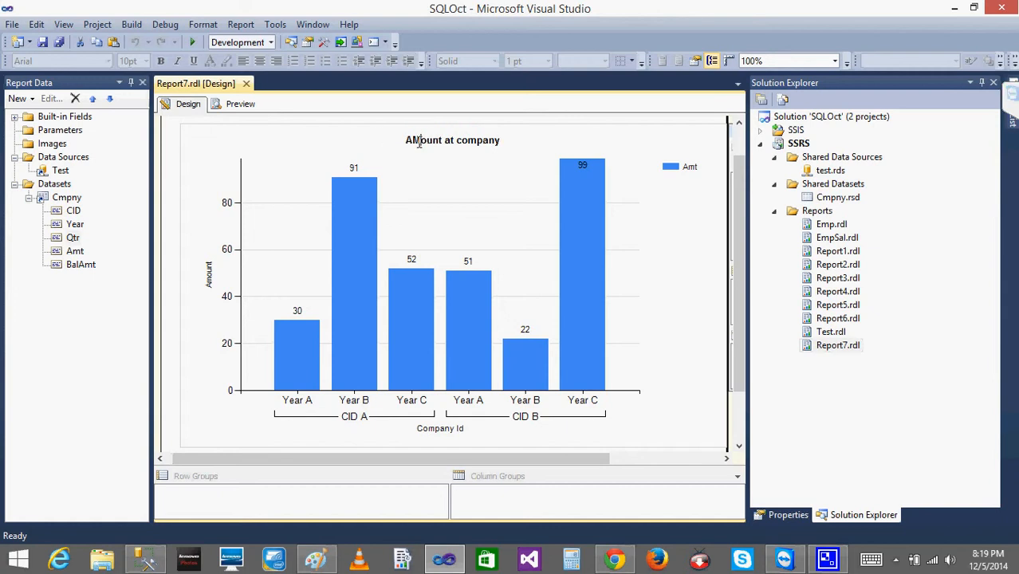
pyautogui.click(418, 142)
pyautogui.press('BackSpace')
pyautogui.write('m')
# Reword the chart title to "Company Sales Amount".
pyautogui.press('Delete')
pyautogui.press('BackSpace')
pyautogui.press('BackSpace')
pyautogui.press('BackSpace')
pyautogui.press('BackSpace')
pyautogui.press('BackSpace')
pyautogui.press('BackSpace')
pyautogui.press('BackSpace')
pyautogui.press('BackSpace')
pyautogui.press('BackSpace')
pyautogui.press('BackSpace')
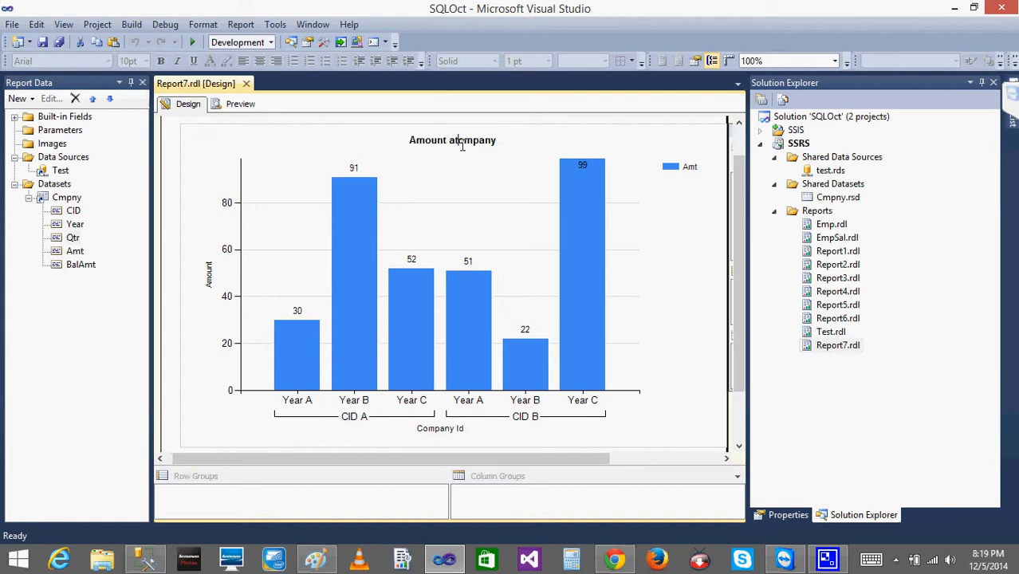
pyautogui.write('C')
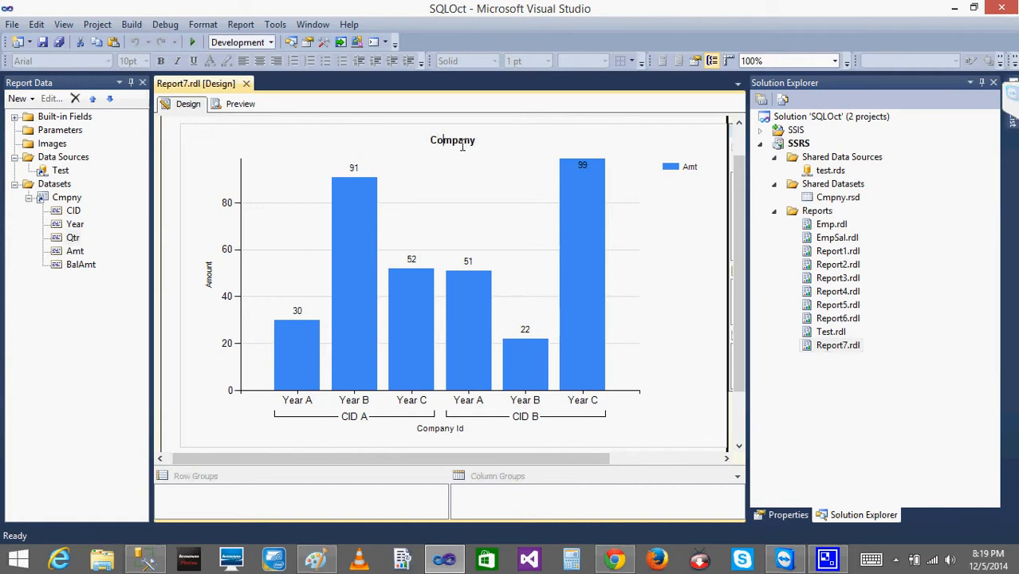
pyautogui.press('End')
pyautogui.write('Sales ')
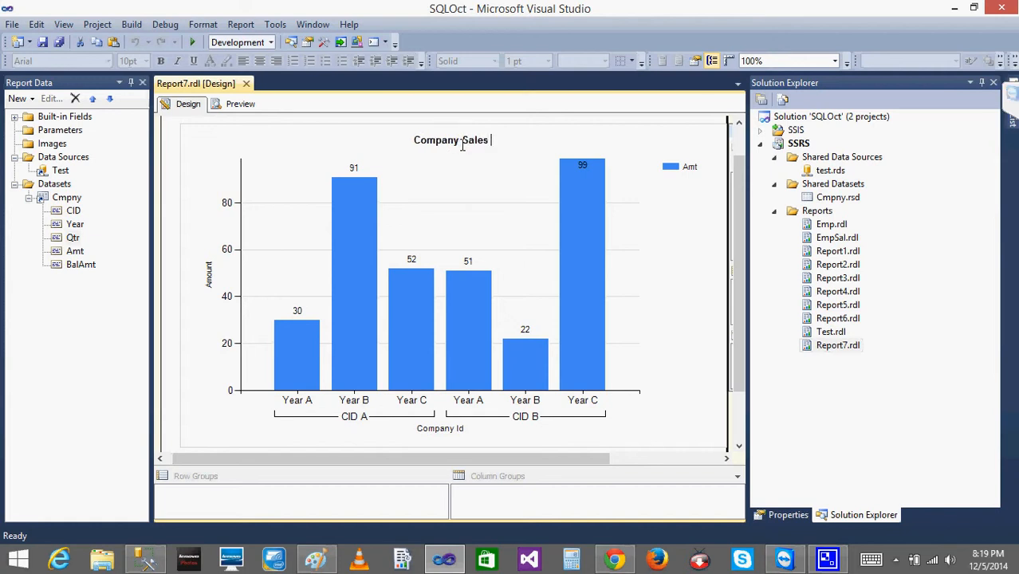
pyautogui.write('Amount')
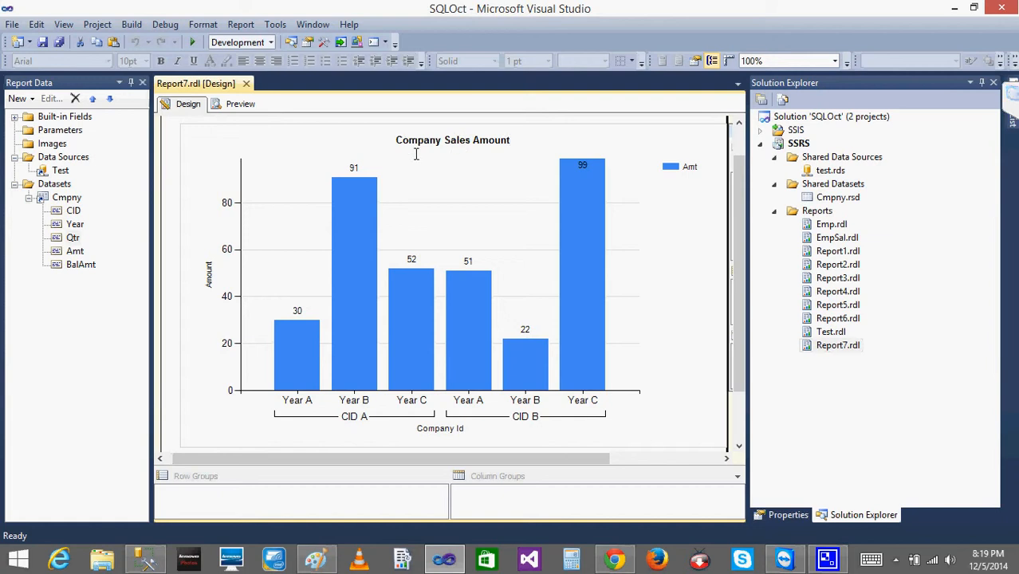
# Finish the title edit and preview the report with the new chart title, returning to the design.
pyautogui.doubleClick(334, 139)
pyautogui.doubleClick(304, 149)
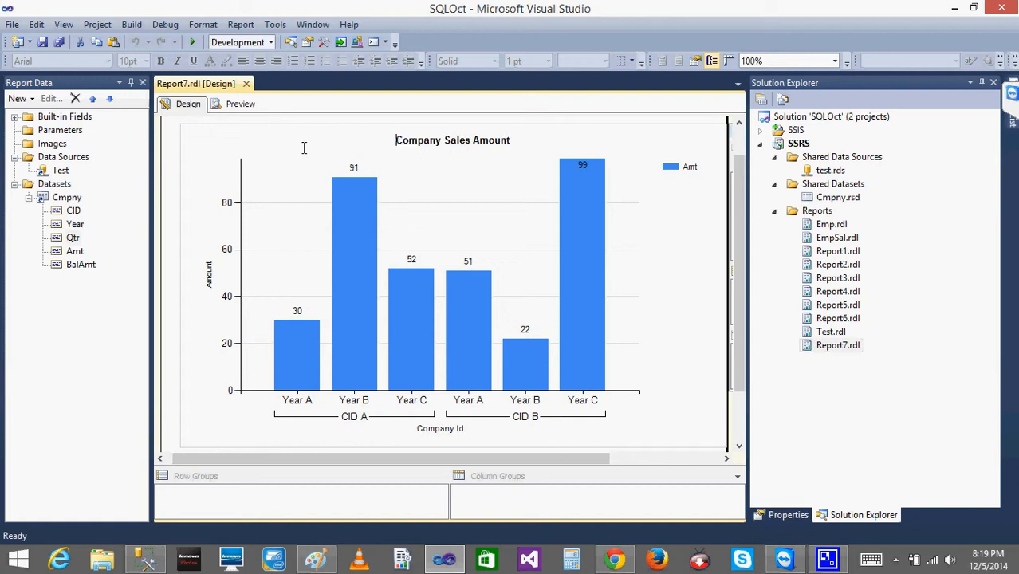
pyautogui.click(244, 147)
pyautogui.hotkey('ctrl', 'shift', 'Right')
pyautogui.click(634, 223)
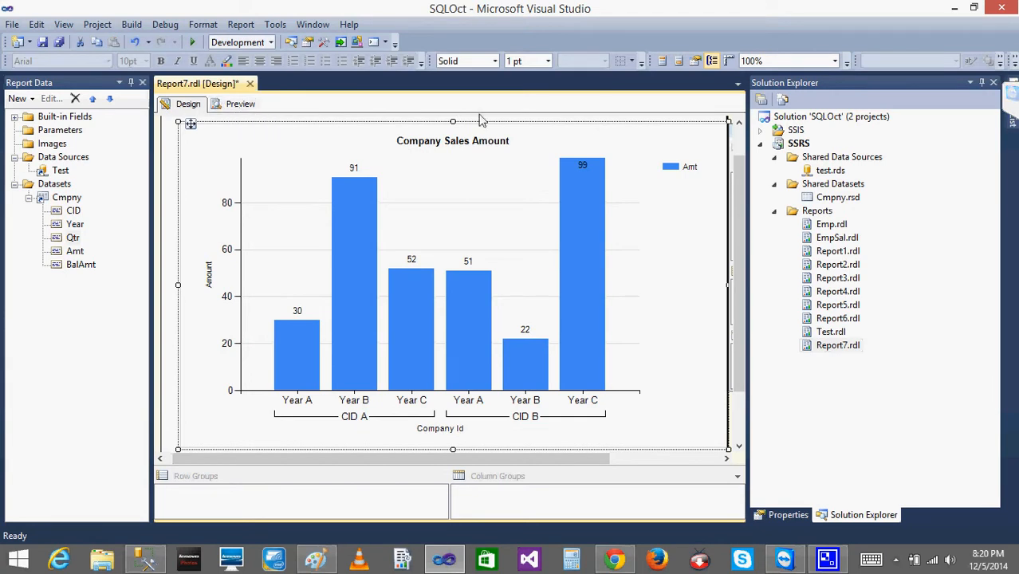
pyautogui.click(257, 104)
pyautogui.click(186, 104)
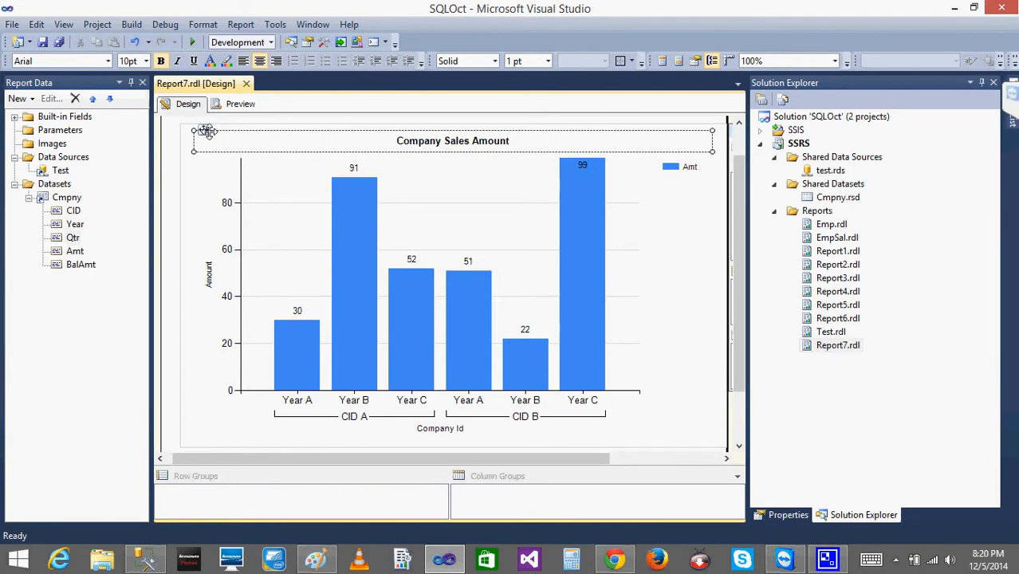
# Move the chart title to the chart's bottom edge and back to its upper-left corner.
pyautogui.moveTo(201, 130); pyautogui.dragTo(207, 442)
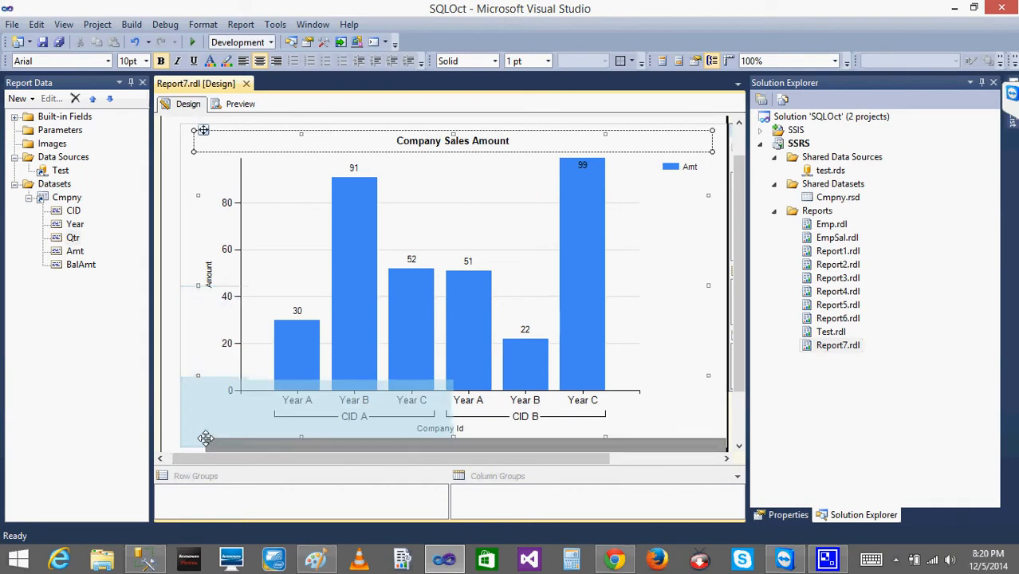
pyautogui.moveTo(343, 446); pyautogui.dragTo(194, 131)
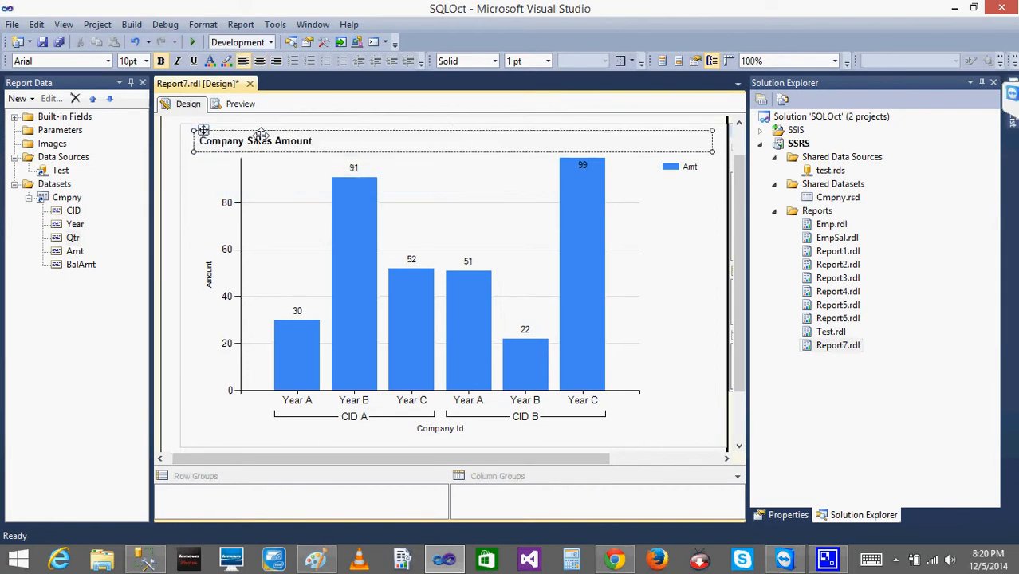
pyautogui.rightClick(336, 147)
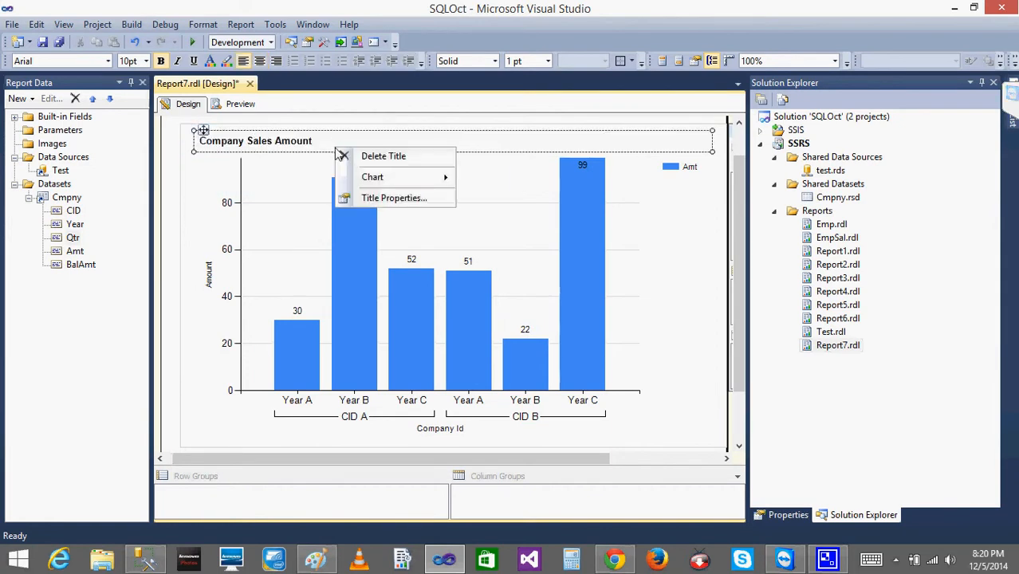
pyautogui.click(188, 160)
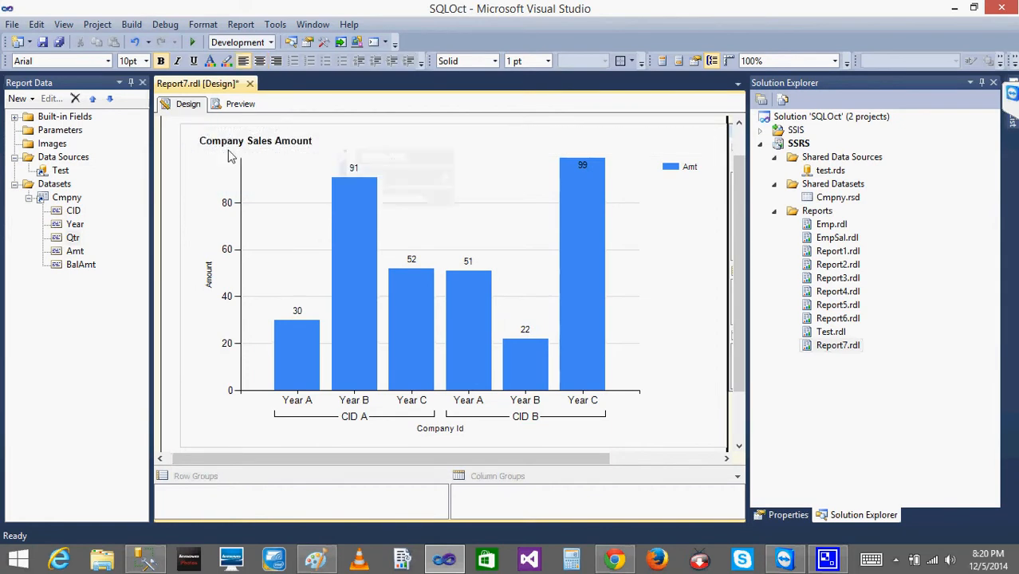
# Open the chart title's properties and try the title positions top centre, top right and along the chart's right side.
pyautogui.rightClick(279, 151)
pyautogui.click(333, 198)
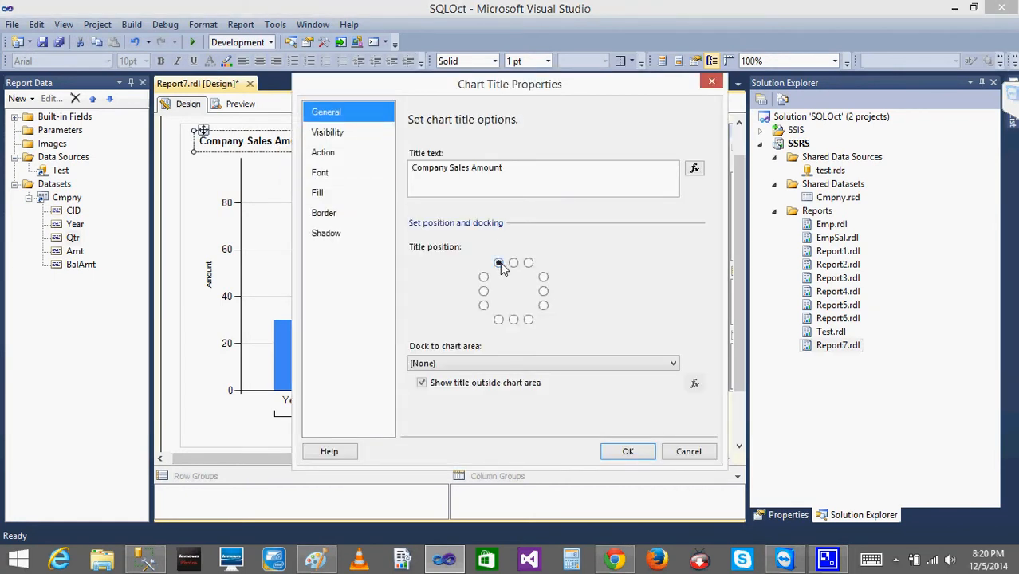
pyautogui.click(513, 263)
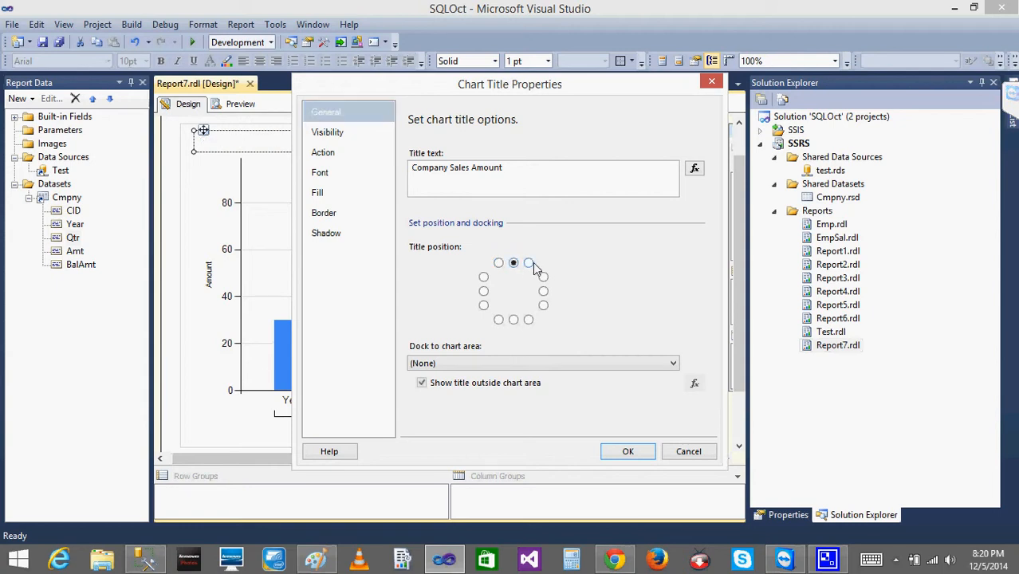
pyautogui.click(529, 264)
pyautogui.click(543, 276)
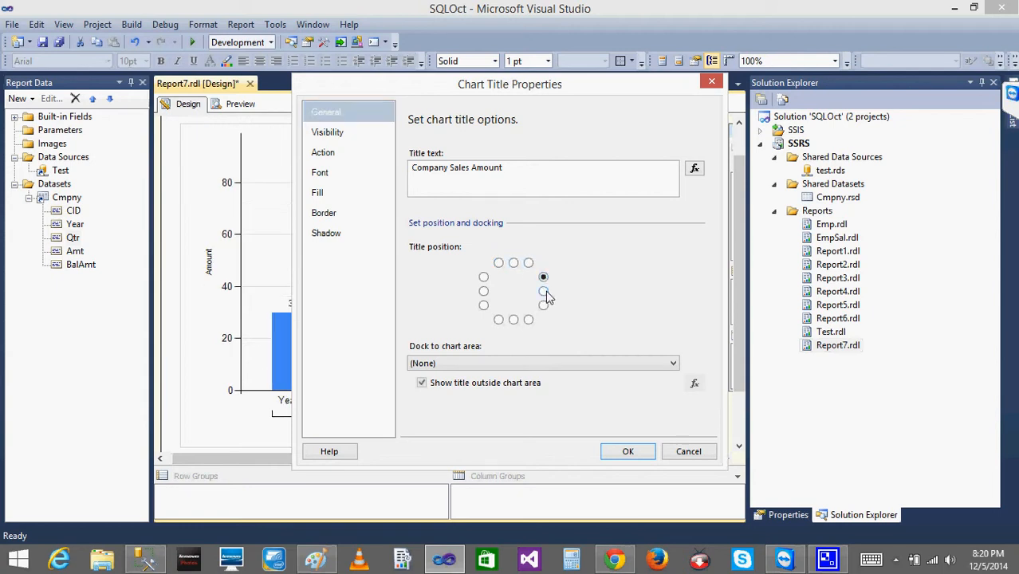
pyautogui.click(543, 291)
pyautogui.click(543, 306)
# Try the chart title along the chart's bottom edge, up its left side and at top centre, with the dialog moved clear of the chart.
pyautogui.moveTo(604, 98); pyautogui.dragTo(1017, 125)
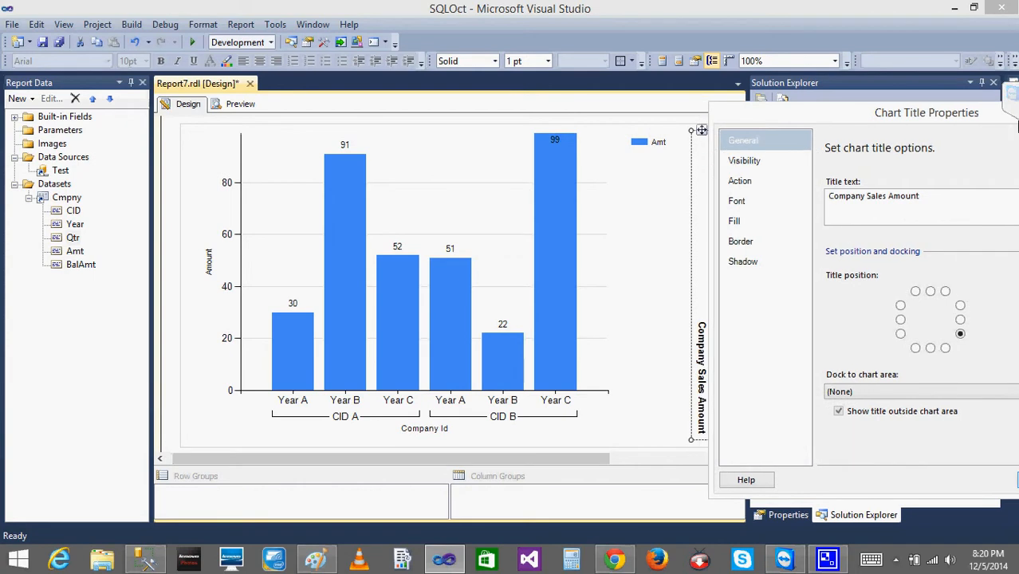
pyautogui.click(945, 347)
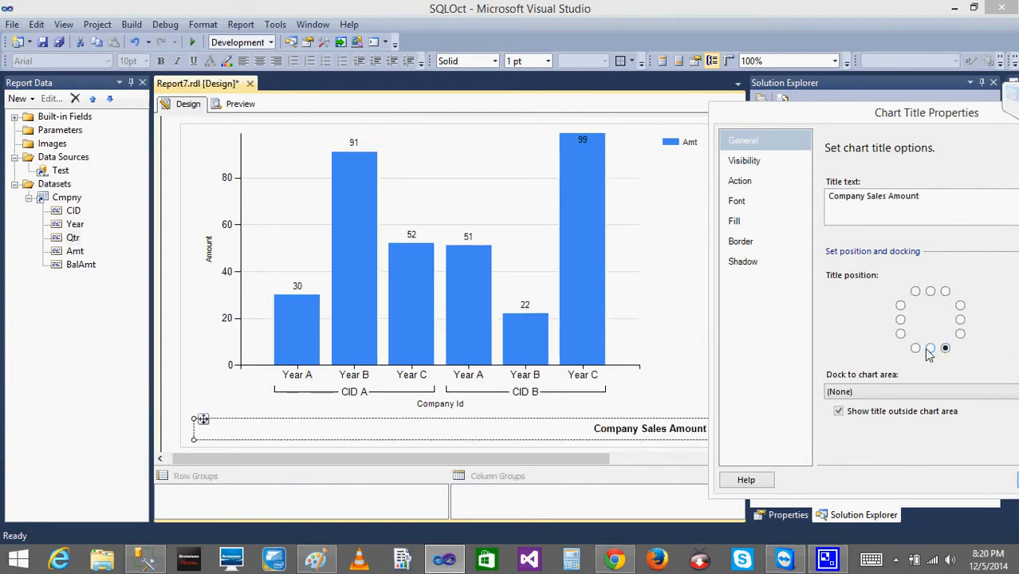
pyautogui.click(930, 348)
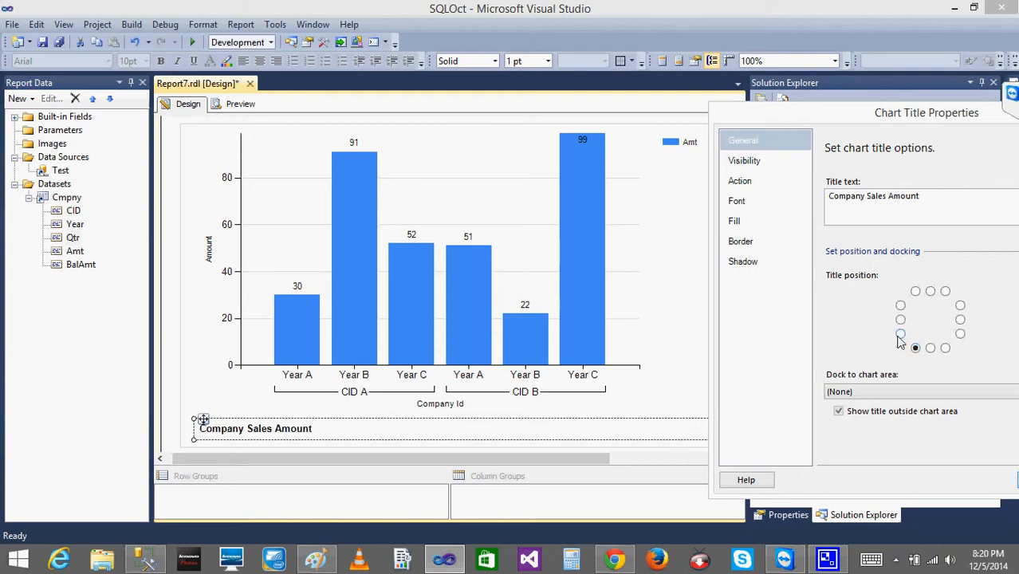
pyautogui.click(900, 334)
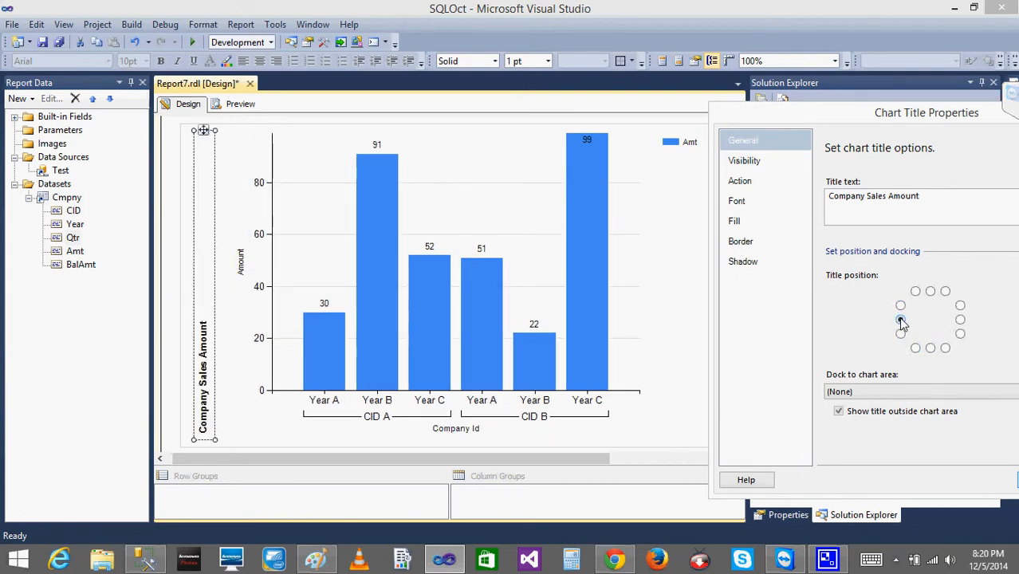
pyautogui.click(900, 319)
pyautogui.click(900, 305)
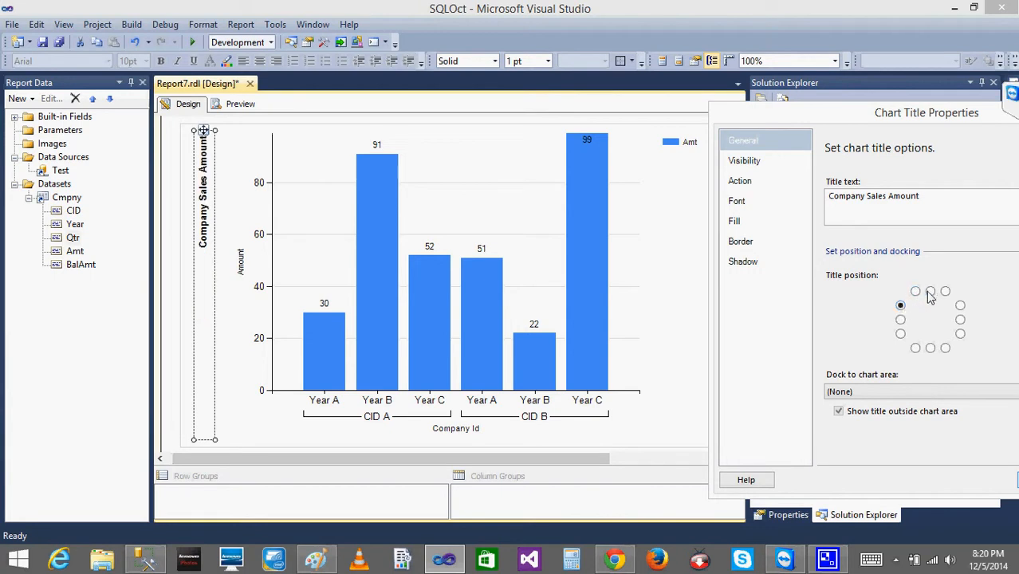
pyautogui.click(930, 292)
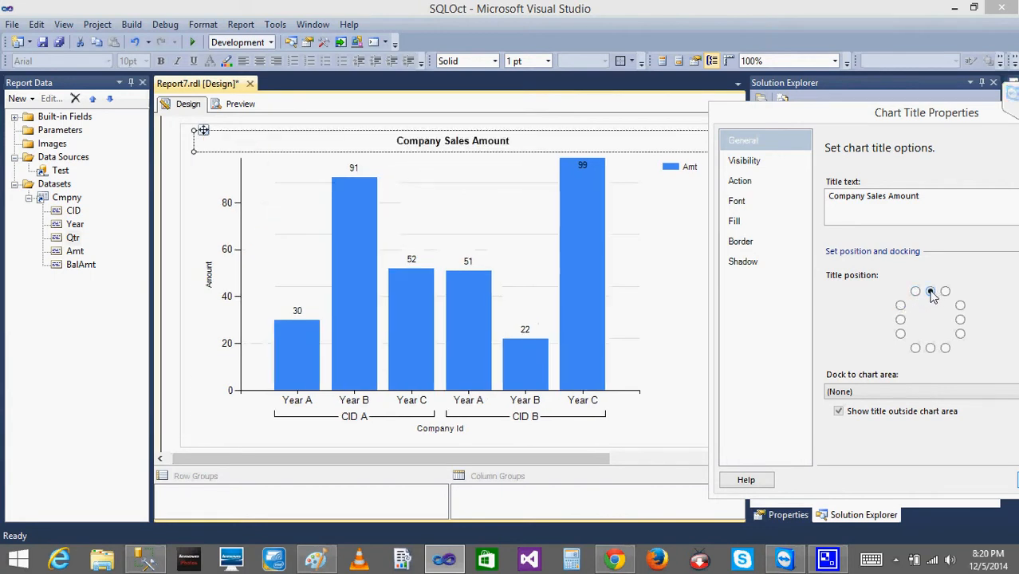
# Set the chart title position to bottom centre and apply the title properties.
pyautogui.click(930, 349)
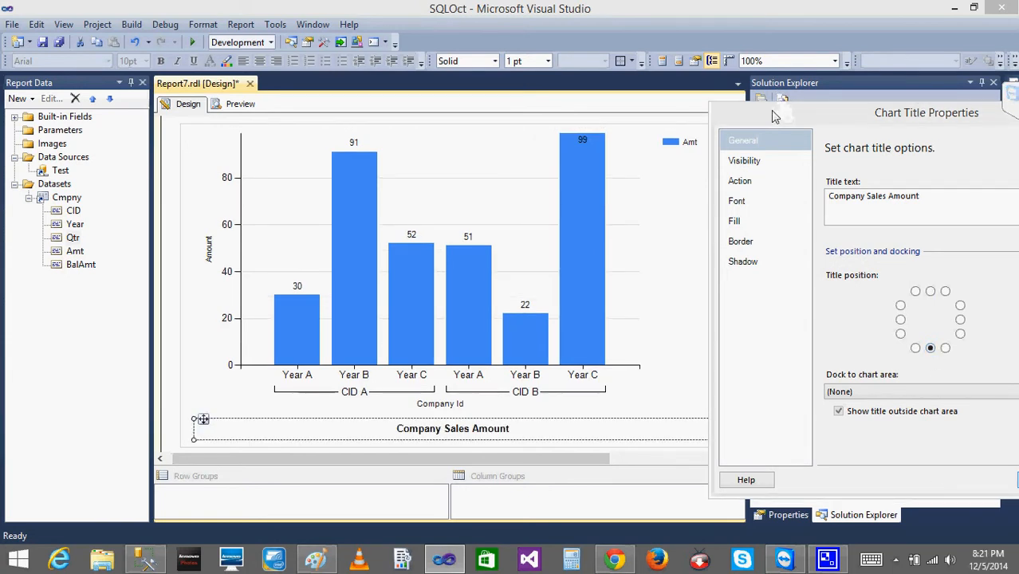
pyautogui.moveTo(791, 113); pyautogui.dragTo(389, 104)
pyautogui.click(644, 472)
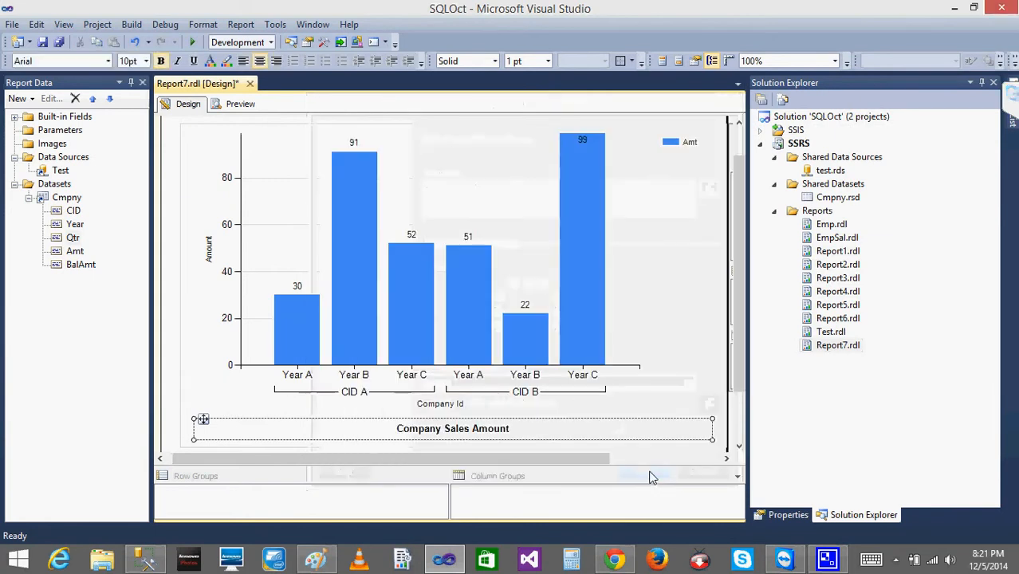
# Preview the report with the chart title at the bottom and return to the design.
pyautogui.click(671, 252)
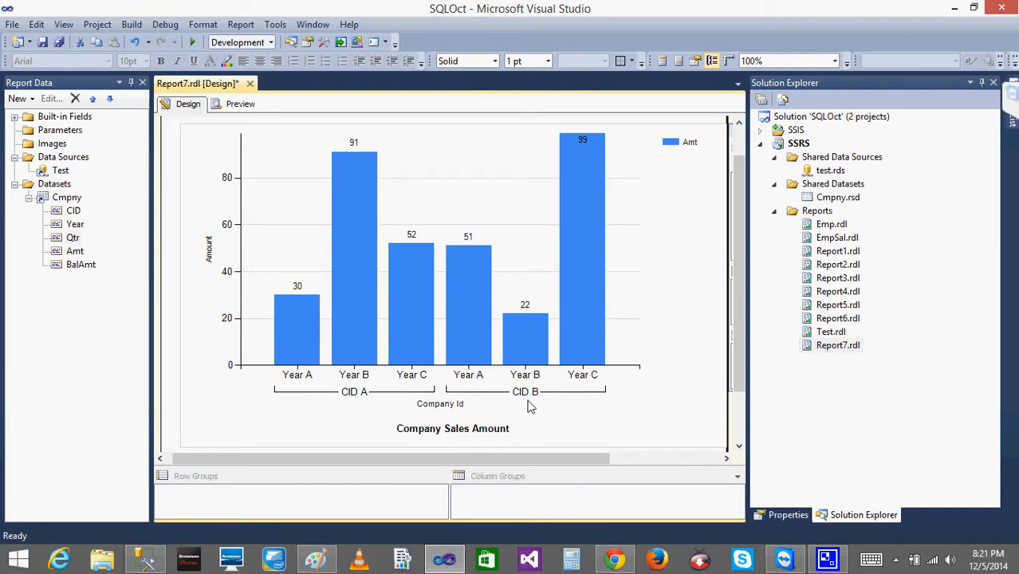
pyautogui.click(324, 380)
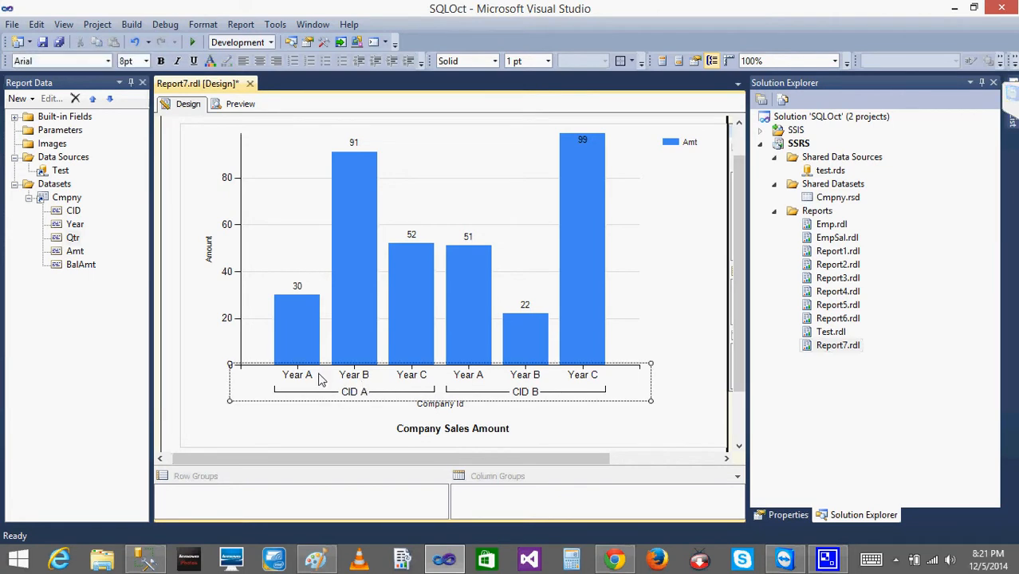
pyautogui.click(243, 102)
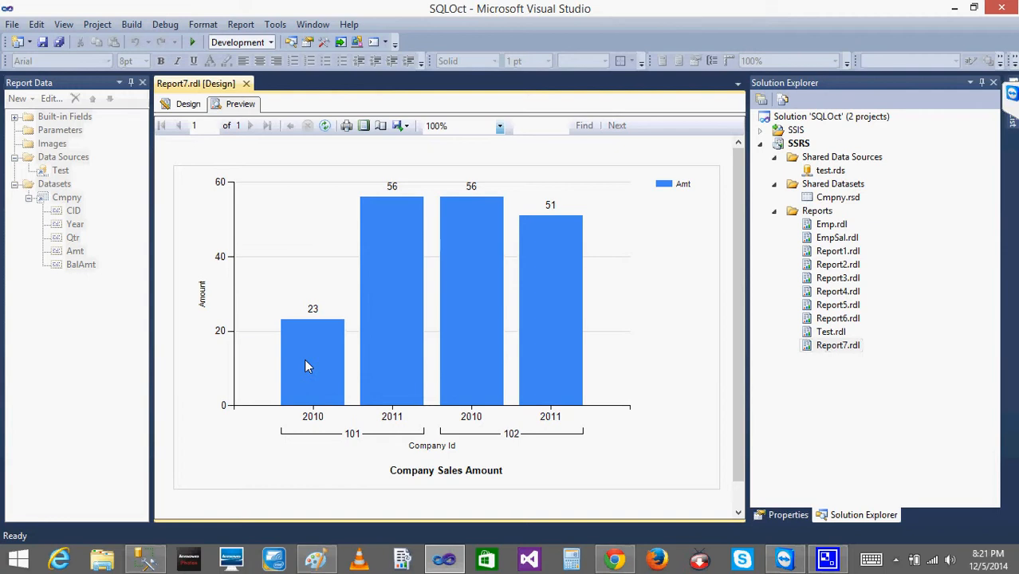
pyautogui.click(191, 104)
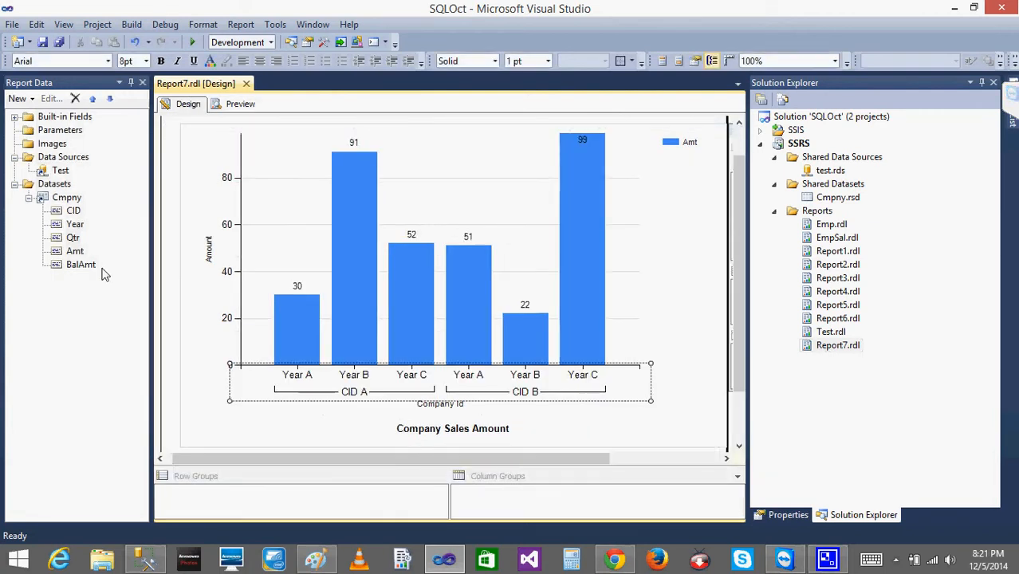
# Add the Qtr field to the chart's category groups below Year and preview the report.
pyautogui.moveTo(74, 238); pyautogui.dragTo(640, 341)
pyautogui.moveTo(587, 459); pyautogui.dragTo(669, 468)
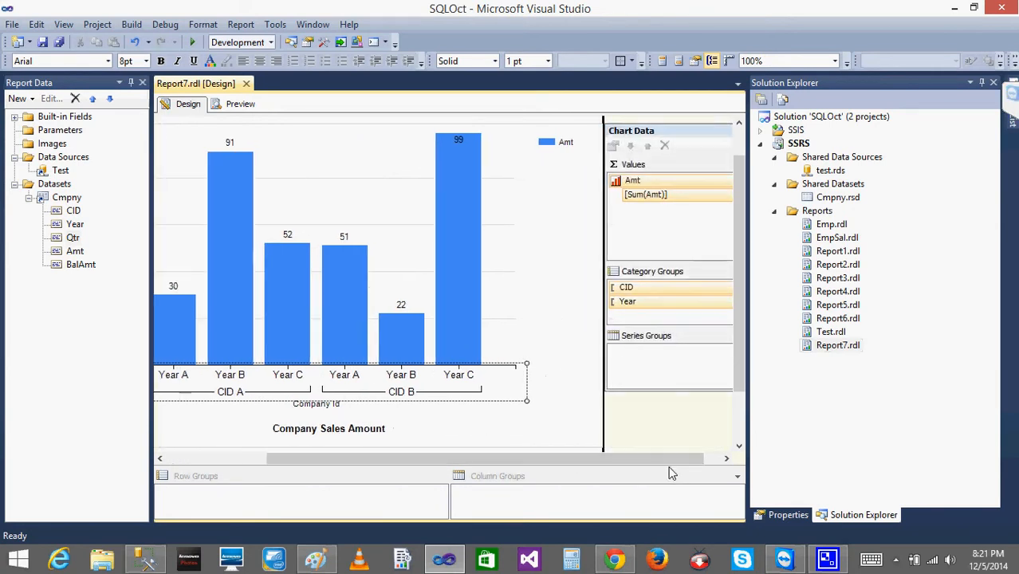
pyautogui.moveTo(72, 240); pyautogui.dragTo(695, 316)
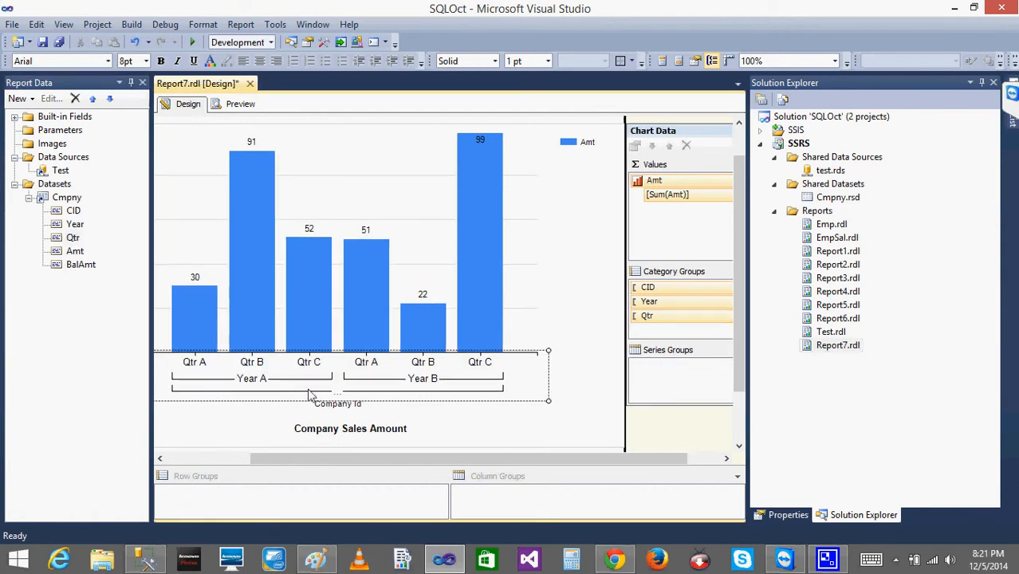
pyautogui.click(240, 104)
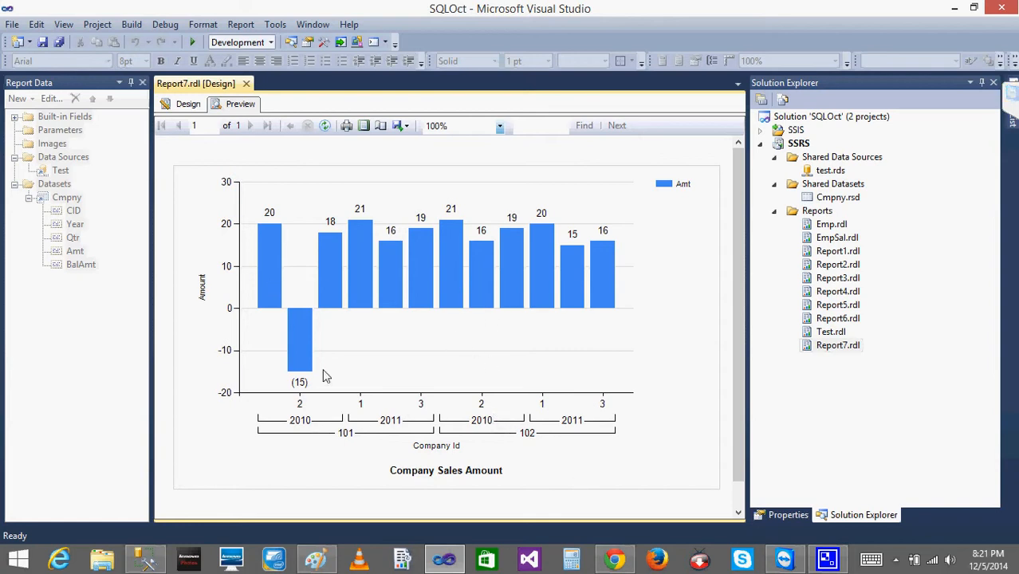
# Switch to Paint and sketch chart axes with three ticks along the horizontal axis, labelled Q1, Q2 and Q3.
pyautogui.moveTo(316, 560)
pyautogui.click(356, 423)
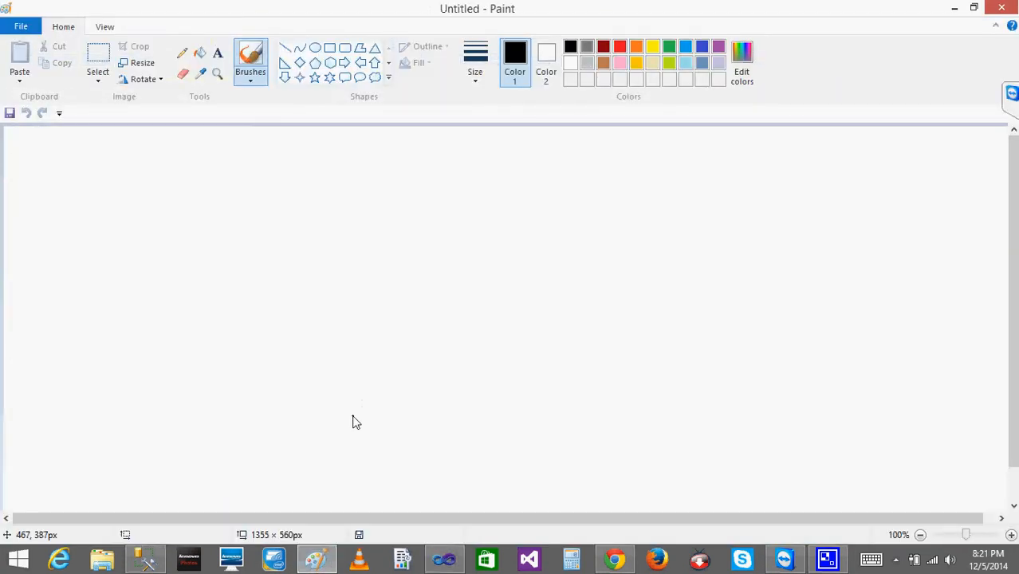
pyautogui.moveTo(322, 258); pyautogui.dragTo(321, 268)
pyautogui.moveTo(229, 201)
pyautogui.mouseDown()
pyautogui.moveTo(498, 331)
pyautogui.moveTo(536, 331)
pyautogui.mouseUp()
pyautogui.moveTo(254, 372)
pyautogui.mouseDown()
pyautogui.moveTo(271, 375)
pyautogui.moveTo(271, 386)
pyautogui.mouseUp()
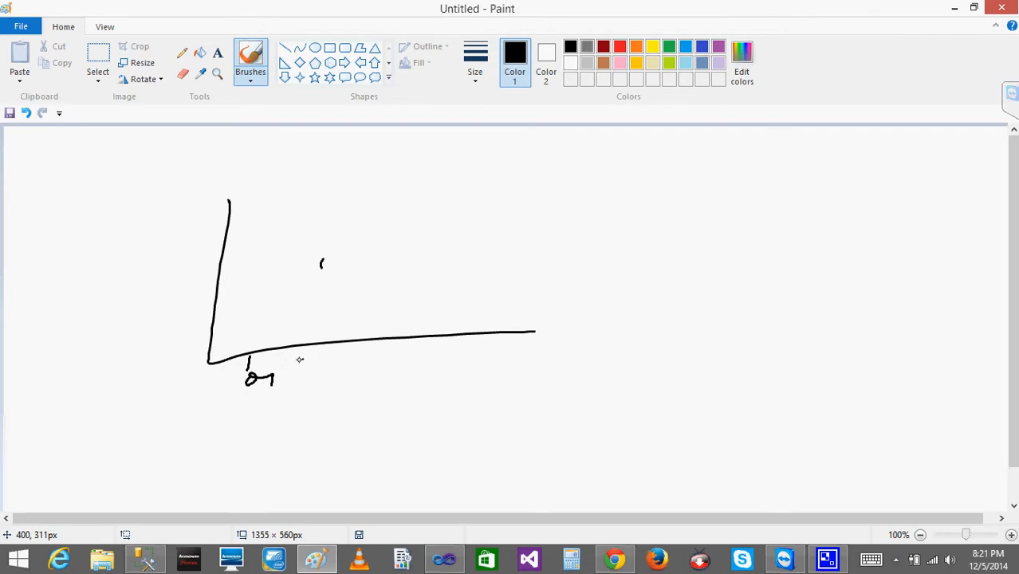
pyautogui.moveTo(293, 346); pyautogui.dragTo(288, 364)
pyautogui.moveTo(294, 372); pyautogui.dragTo(318, 377)
pyautogui.moveTo(361, 335); pyautogui.dragTo(359, 357)
pyautogui.moveTo(359, 365)
pyautogui.mouseDown()
pyautogui.moveTo(352, 375)
pyautogui.moveTo(365, 372)
pyautogui.mouseUp()
pyautogui.moveTo(373, 365); pyautogui.dragTo(389, 375)
# Write 2010 beneath the quarter labels, draw a bar above each quarter and circle the three bars.
pyautogui.moveTo(264, 421); pyautogui.dragTo(291, 443)
pyautogui.moveTo(317, 422)
pyautogui.mouseDown()
pyautogui.moveTo(304, 432)
pyautogui.moveTo(319, 422)
pyautogui.mouseUp()
pyautogui.moveTo(336, 424); pyautogui.dragTo(344, 440)
pyautogui.moveTo(369, 421)
pyautogui.mouseDown()
pyautogui.moveTo(362, 435)
pyautogui.moveTo(370, 421)
pyautogui.mouseUp()
pyautogui.moveTo(227, 336)
pyautogui.mouseDown()
pyautogui.moveTo(256, 335)
pyautogui.moveTo(293, 289)
pyautogui.moveTo(303, 335)
pyautogui.moveTo(368, 334)
pyautogui.mouseUp()
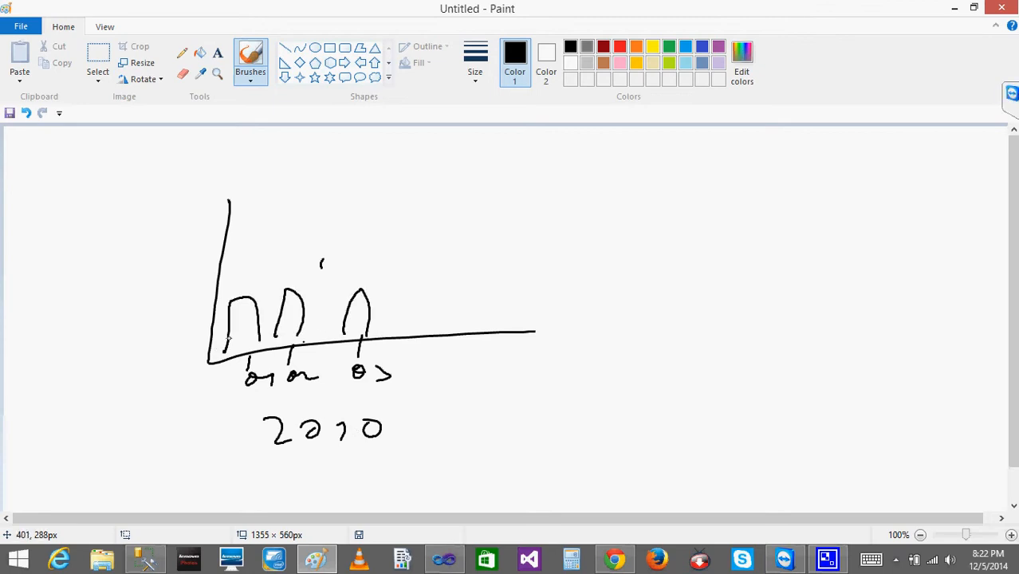
pyautogui.moveTo(249, 336); pyautogui.dragTo(406, 316)
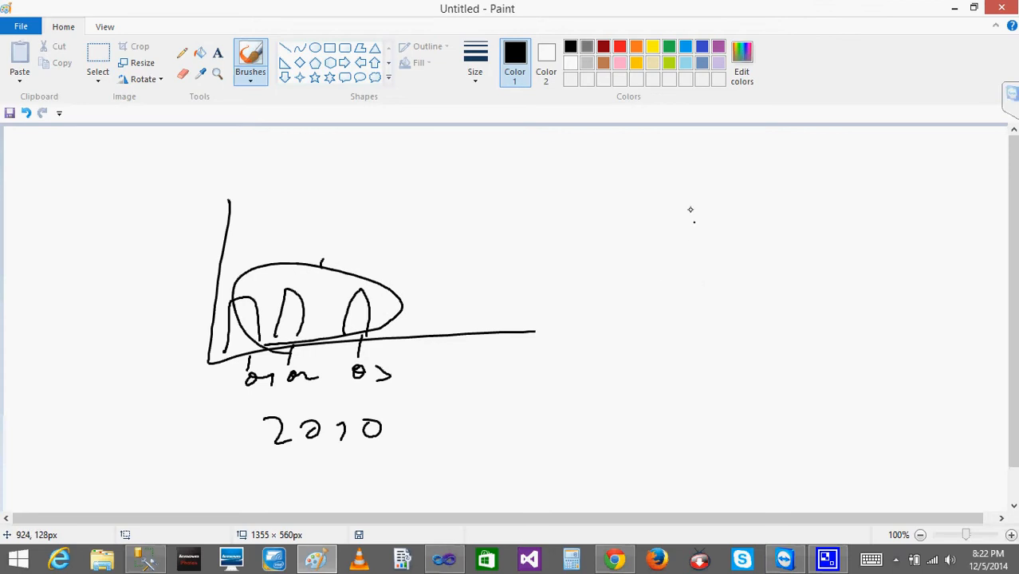
# Sketch a second chart with adjoining bars grouped above a 2010 label, circle the group and return to the report preview in Visual Studio.
pyautogui.moveTo(682, 199)
pyautogui.mouseDown()
pyautogui.moveTo(750, 343)
pyautogui.moveTo(874, 341)
pyautogui.mouseUp()
pyautogui.moveTo(690, 315); pyautogui.dragTo(710, 338)
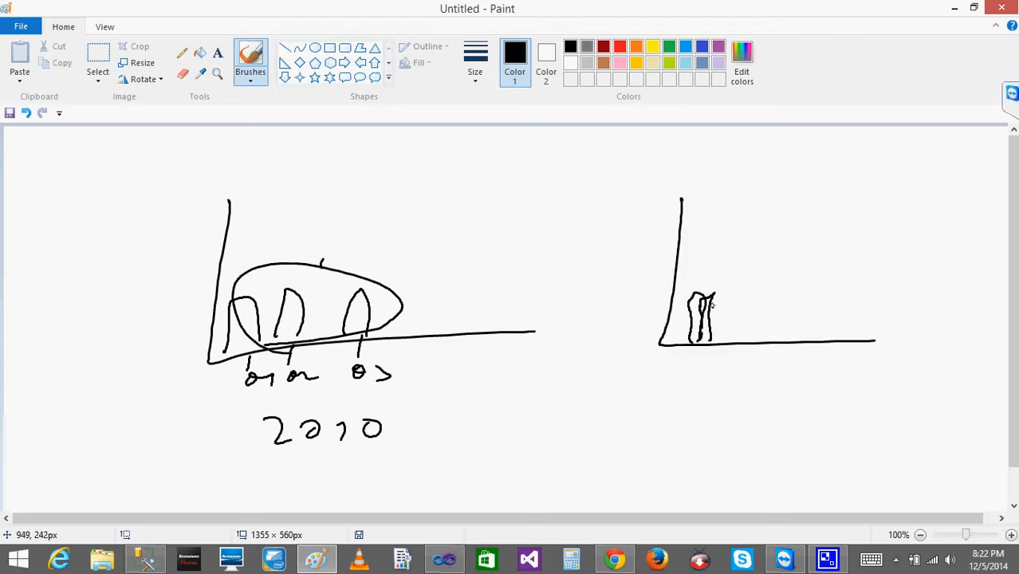
pyautogui.moveTo(723, 276); pyautogui.dragTo(730, 345)
pyautogui.moveTo(676, 364)
pyautogui.mouseDown()
pyautogui.moveTo(690, 378)
pyautogui.moveTo(719, 376)
pyautogui.mouseUp()
pyautogui.moveTo(732, 365); pyautogui.dragTo(741, 368)
pyautogui.moveTo(694, 280)
pyautogui.mouseDown()
pyautogui.moveTo(750, 319)
pyautogui.moveTo(676, 275)
pyautogui.moveTo(691, 331)
pyautogui.moveTo(733, 303)
pyautogui.moveTo(707, 339)
pyautogui.mouseUp()
pyautogui.moveTo(723, 271); pyautogui.dragTo(721, 338)
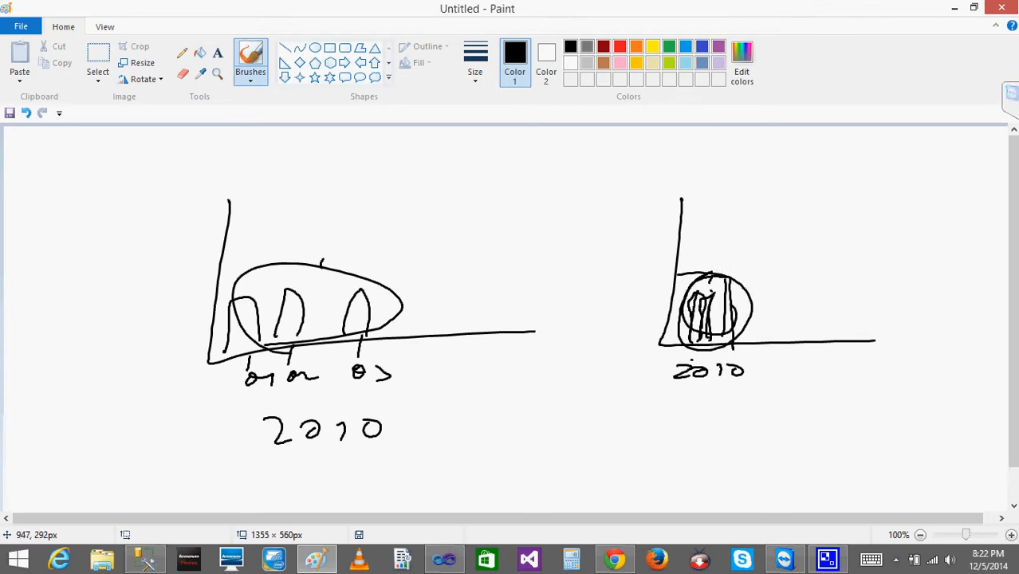
pyautogui.click(954, 7)
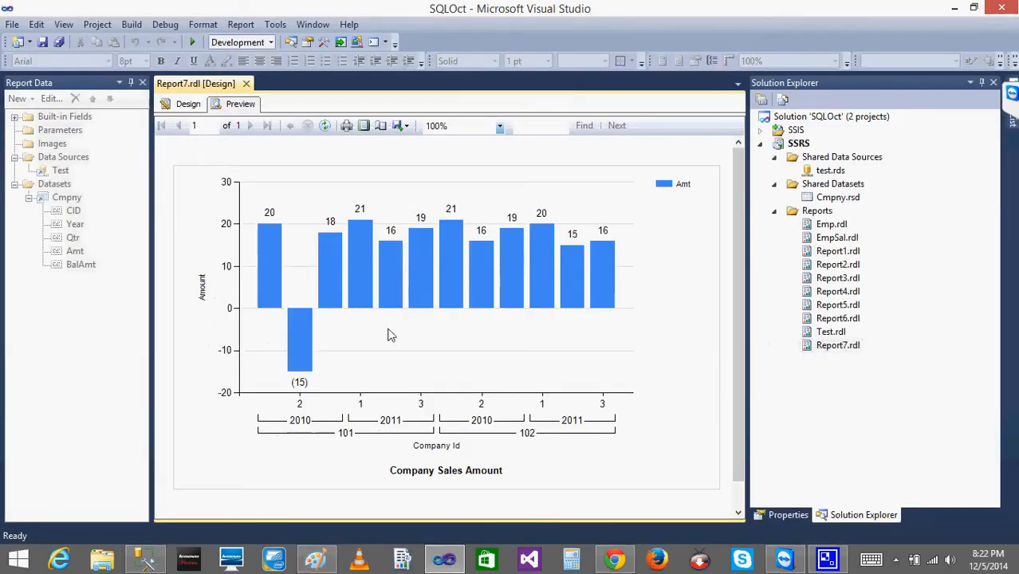
# Move Qtr from the chart's category groups to its series groups and preview the report, returning to the design.
pyautogui.click(182, 104)
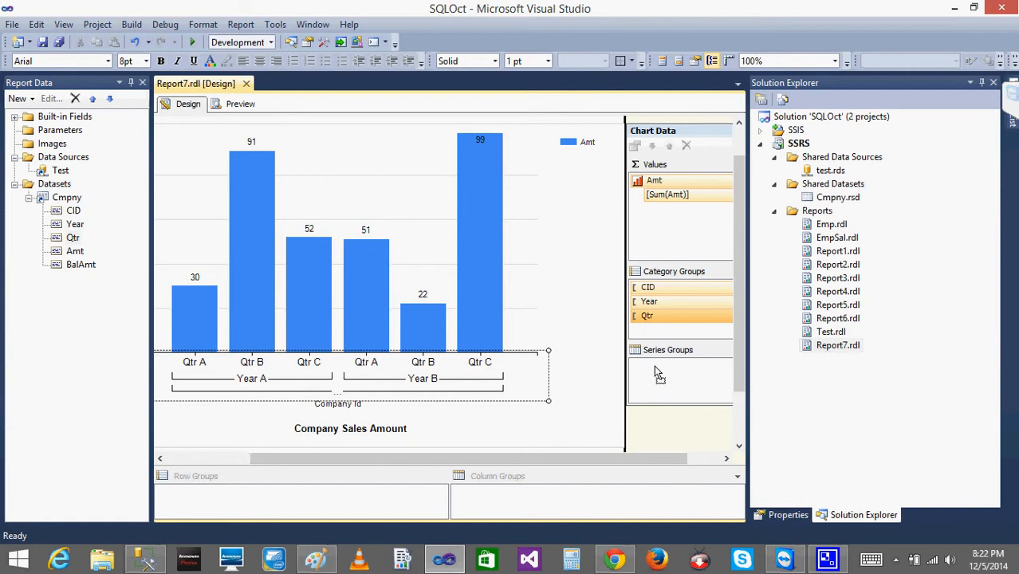
pyautogui.moveTo(654, 375); pyautogui.dragTo(656, 374)
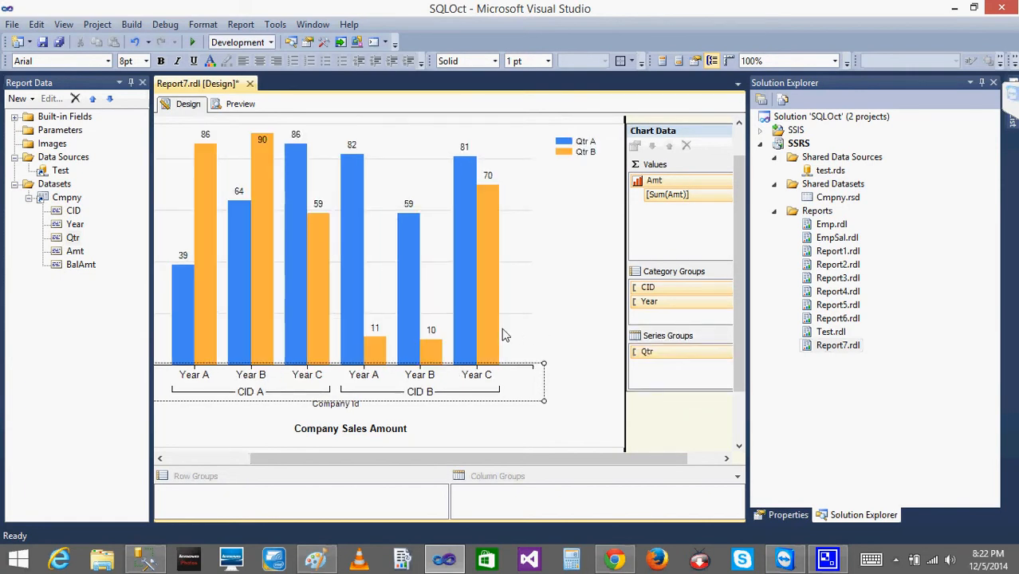
pyautogui.click(244, 104)
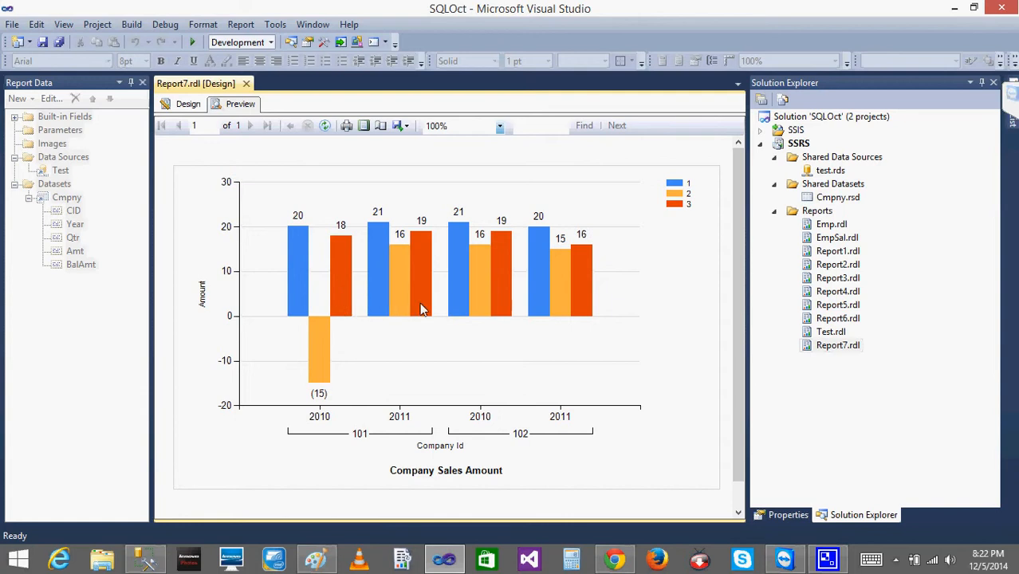
pyautogui.click(187, 105)
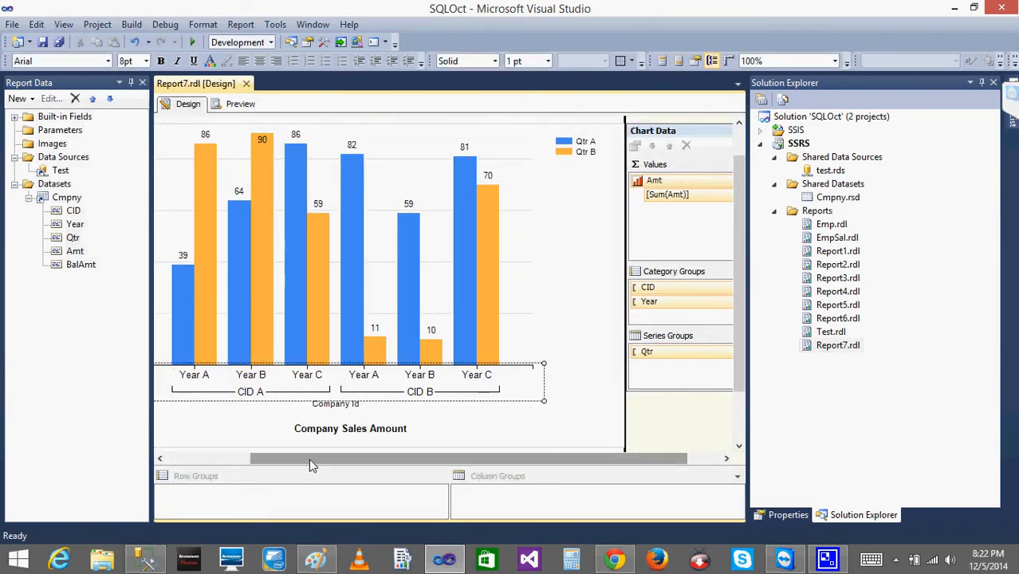
pyautogui.moveTo(308, 458); pyautogui.dragTo(140, 462)
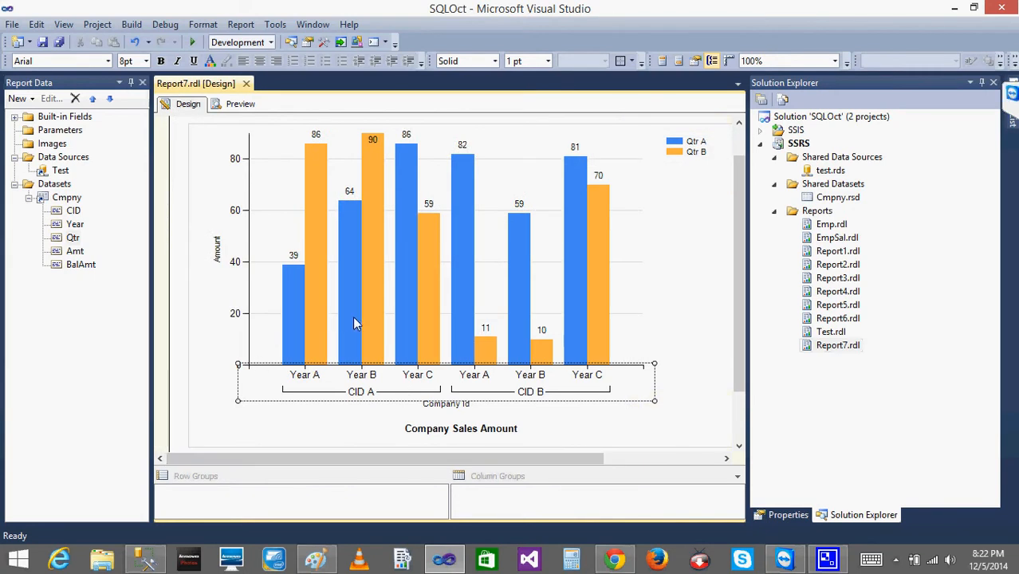
pyautogui.click(233, 261)
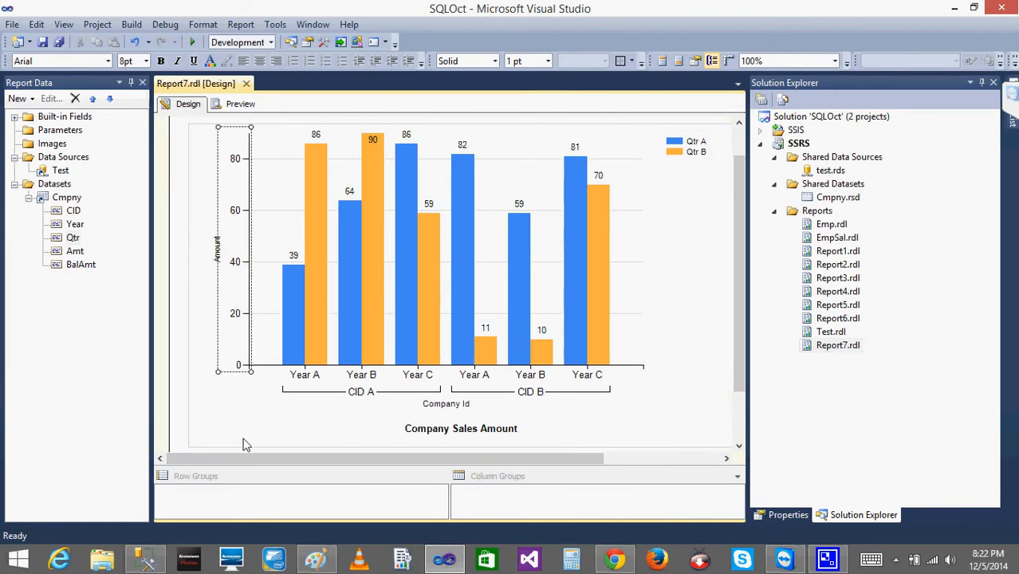
pyautogui.click(207, 317)
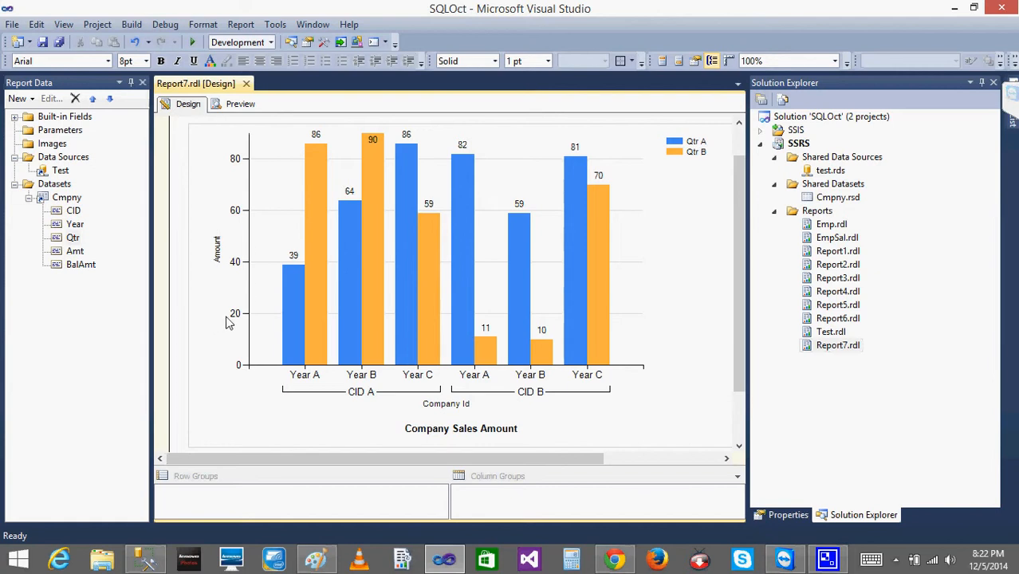
pyautogui.click(233, 321)
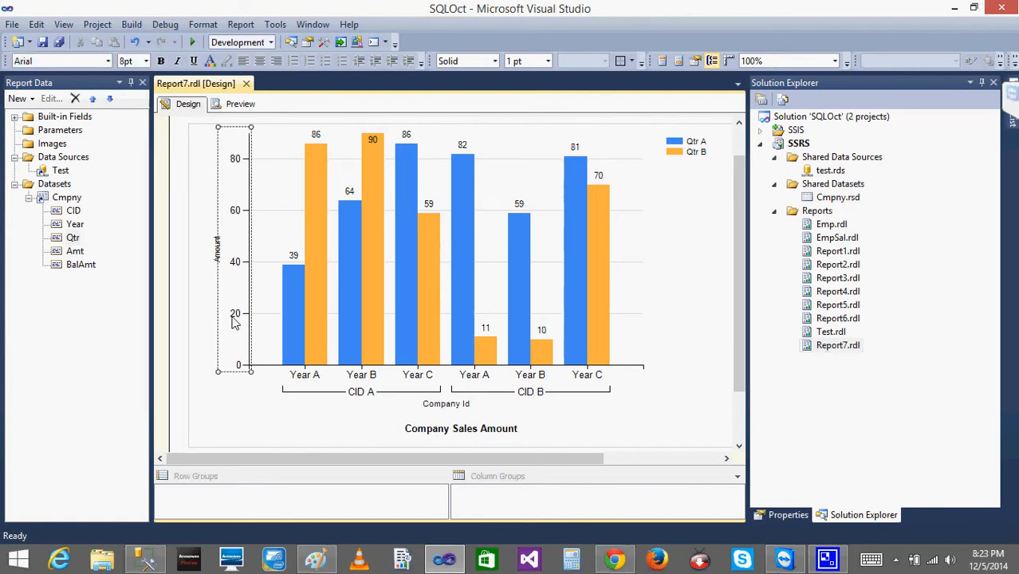
pyautogui.rightClick(234, 321)
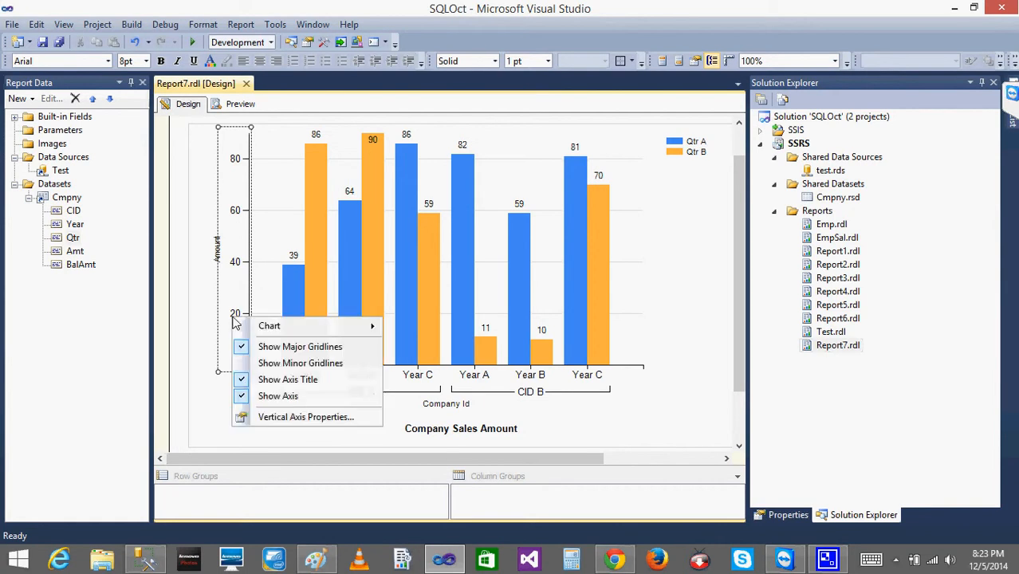
pyautogui.click(311, 416)
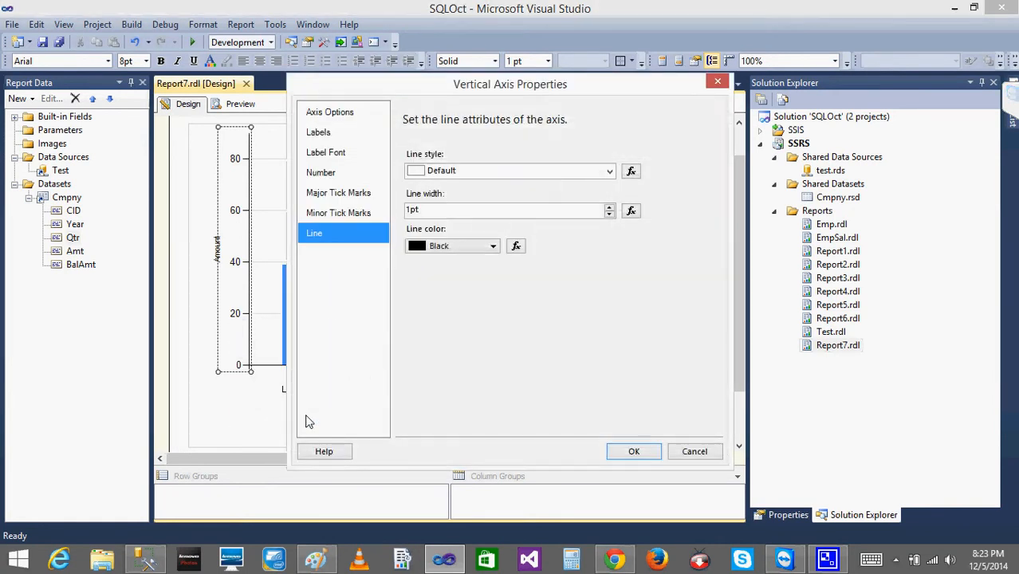
pyautogui.click(329, 175)
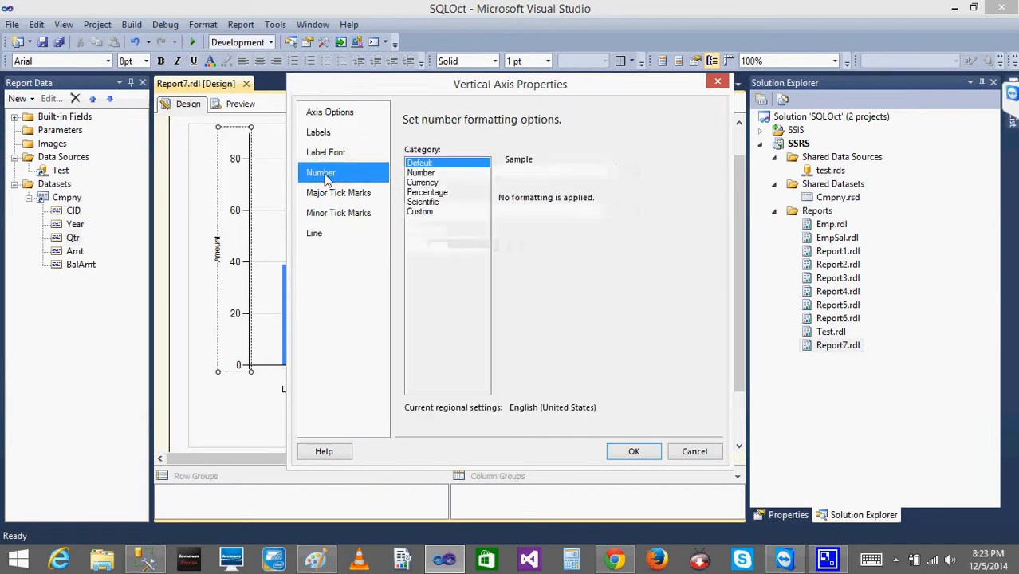
pyautogui.click(420, 173)
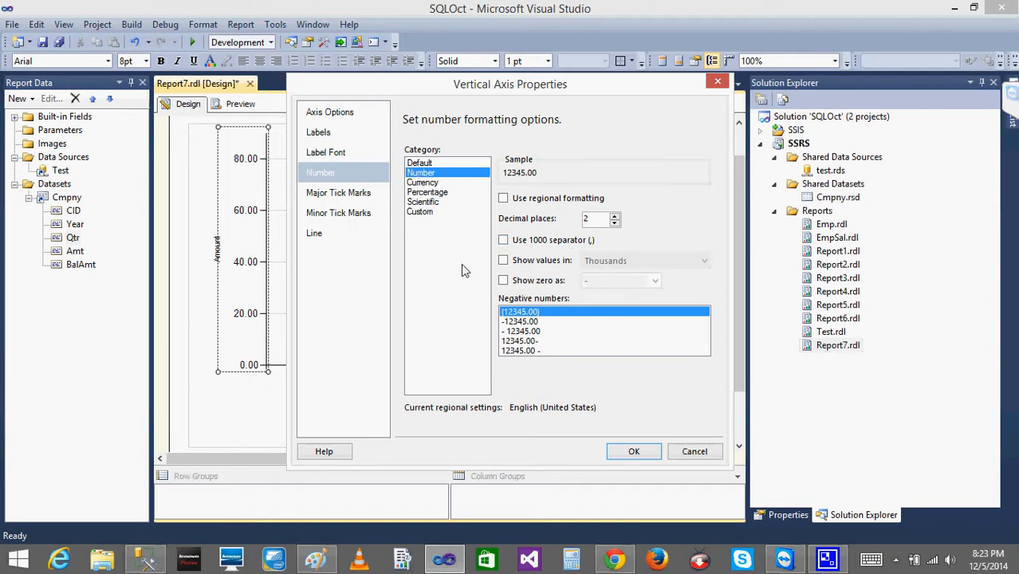
pyautogui.click(323, 135)
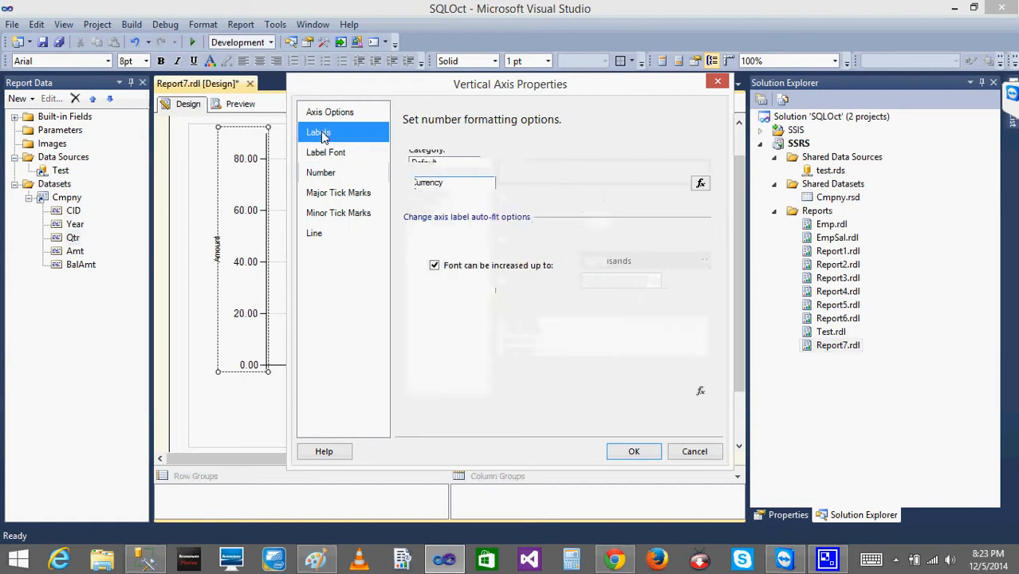
pyautogui.click(339, 156)
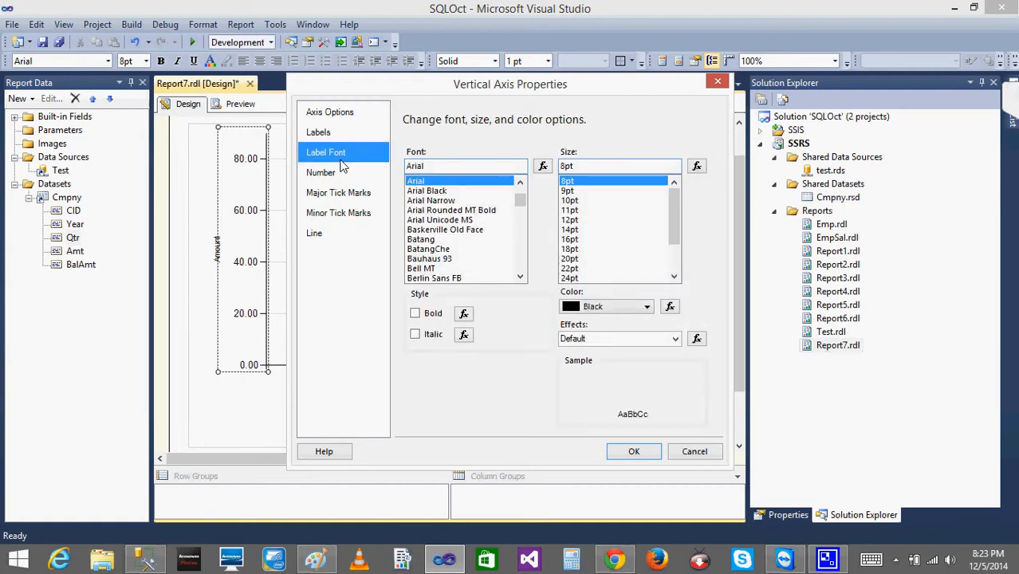
pyautogui.click(322, 112)
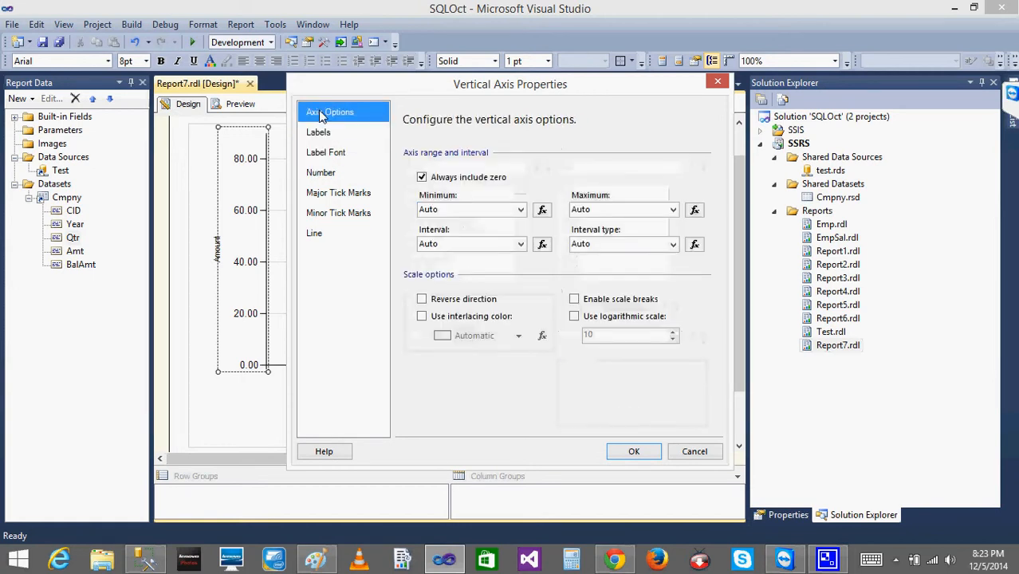
pyautogui.click(693, 451)
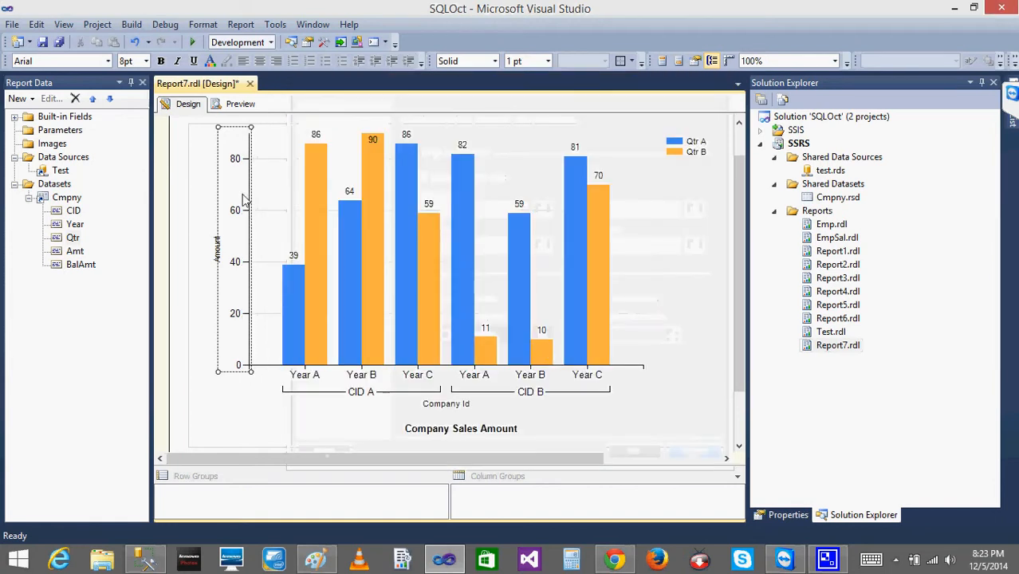
# Set the number format category of the chart's vertical axis to Currency.
pyautogui.rightClick(234, 204)
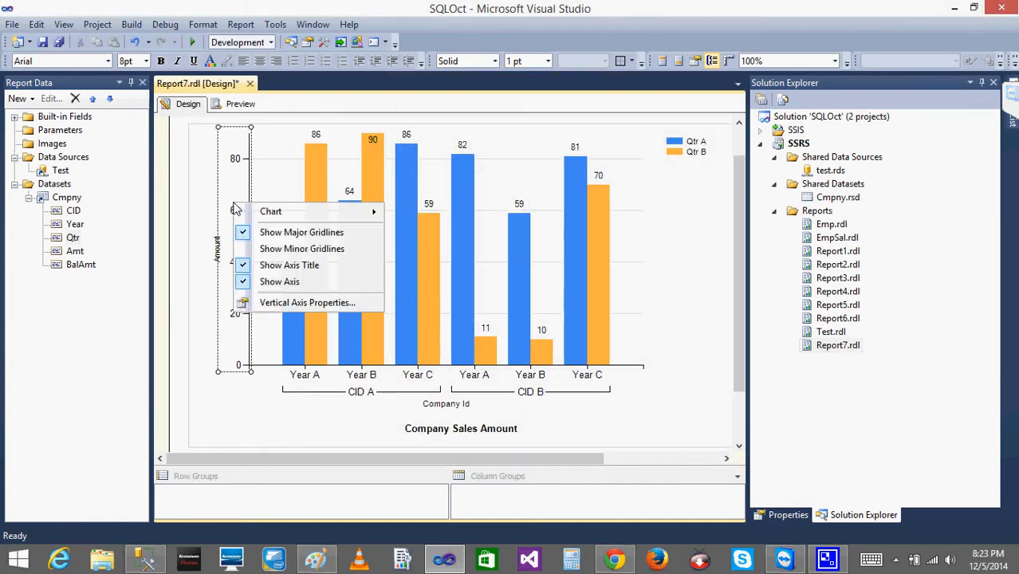
pyautogui.click(286, 306)
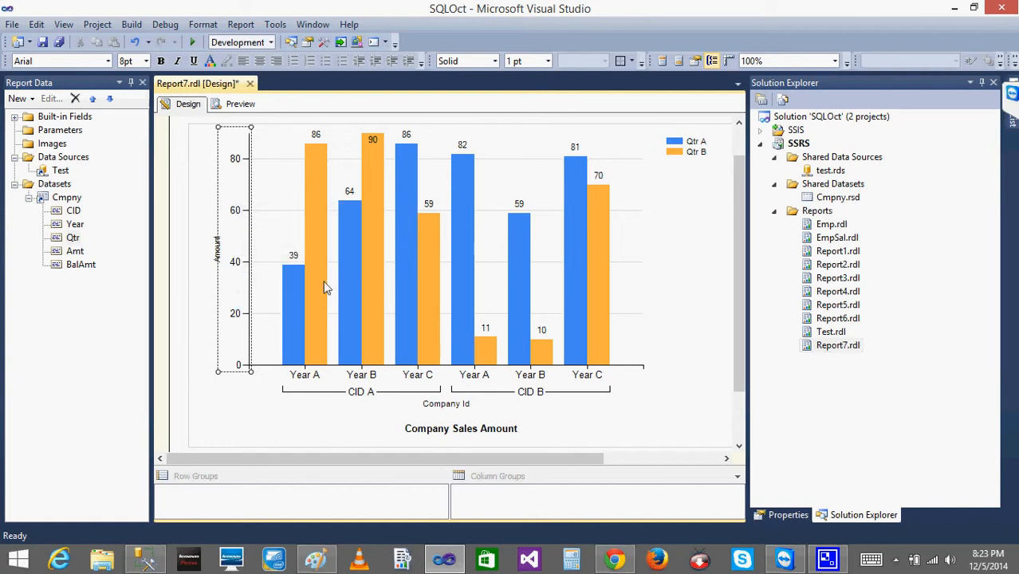
pyautogui.click(322, 173)
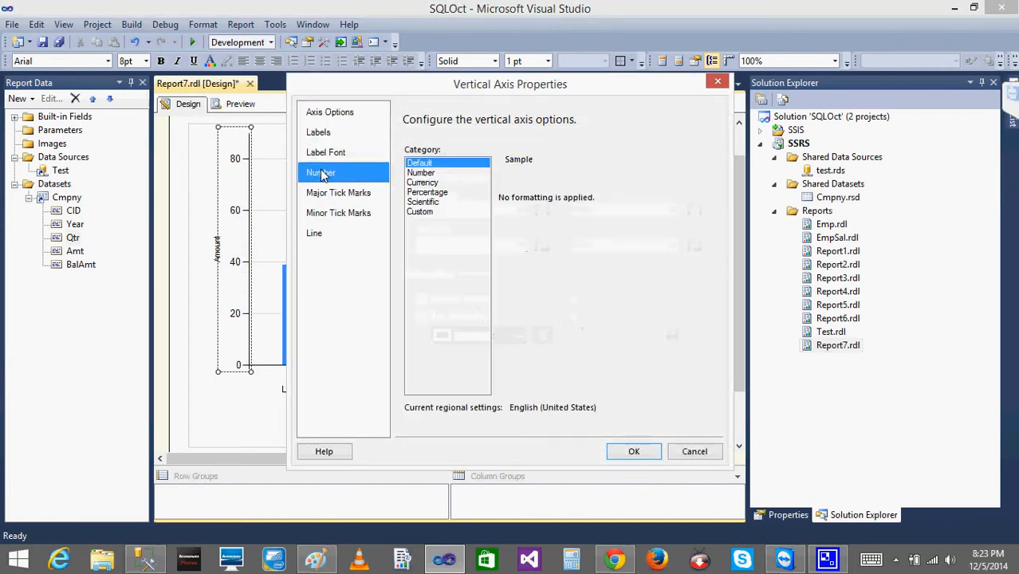
pyautogui.click(421, 175)
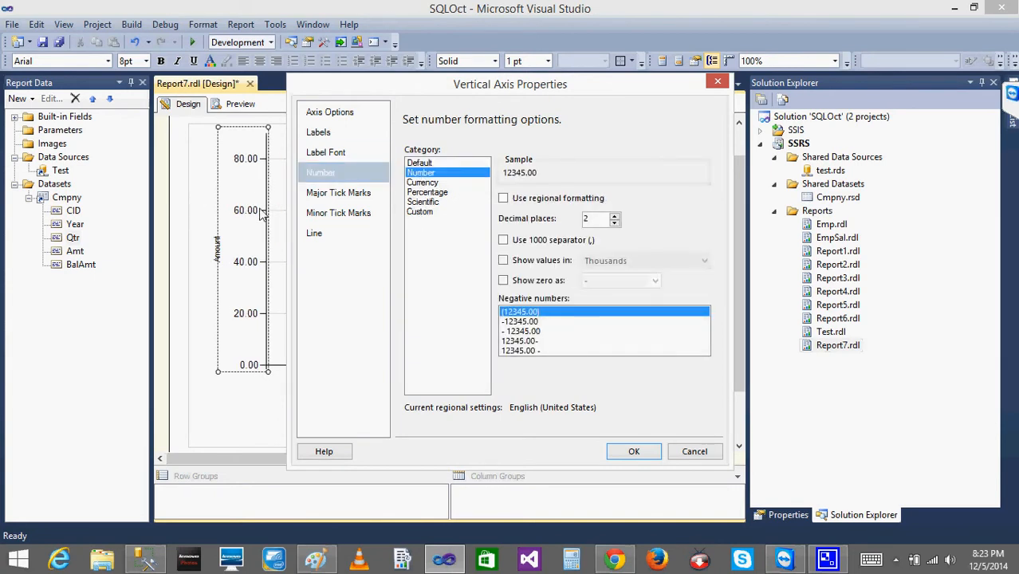
pyautogui.click(438, 183)
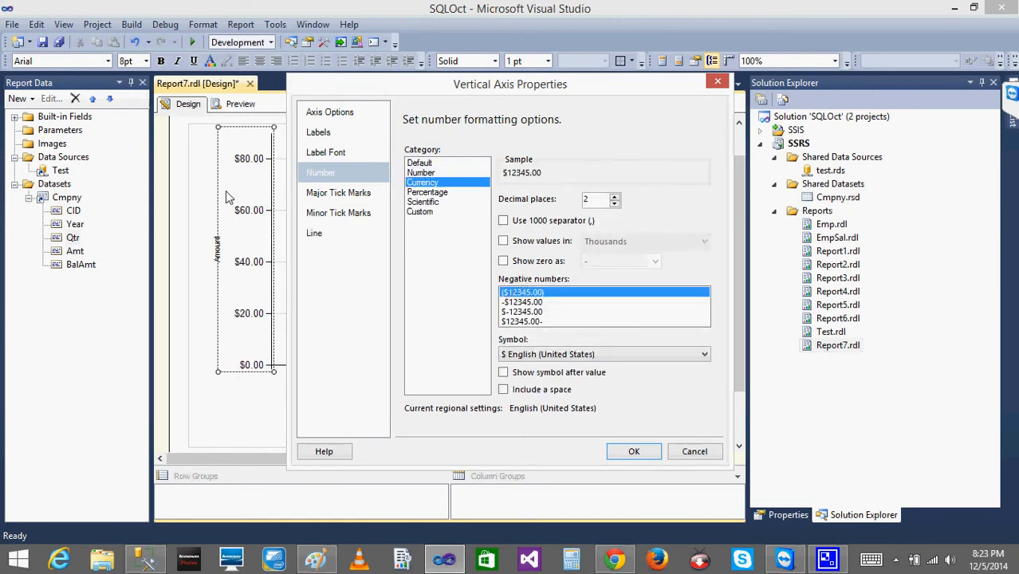
# Try showing the vertical axis values in Thousands, turn that option off again and apply the axis formatting.
pyautogui.click(504, 243)
pyautogui.click(504, 243)
pyautogui.click(502, 241)
pyautogui.click(698, 246)
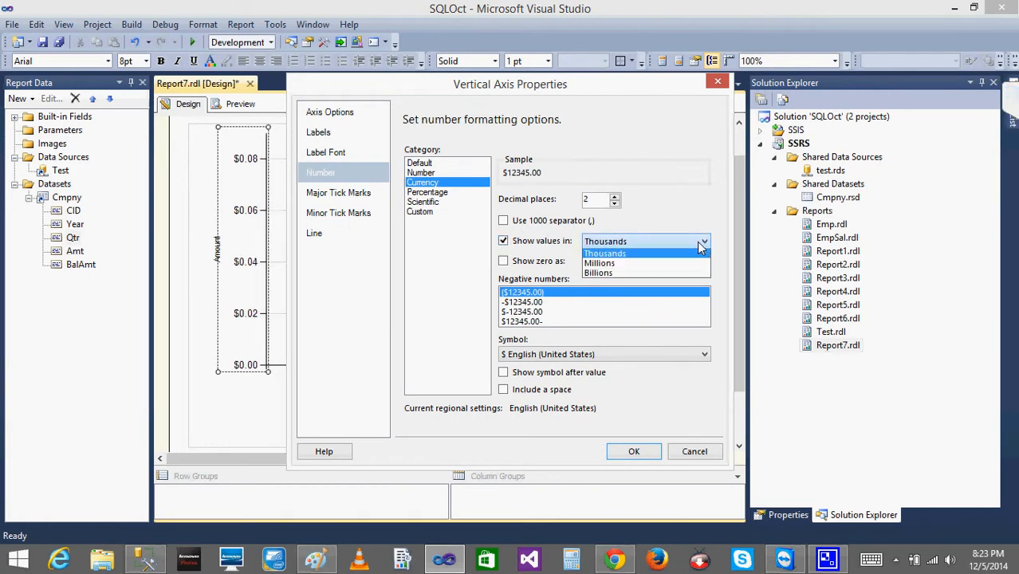
pyautogui.click(618, 257)
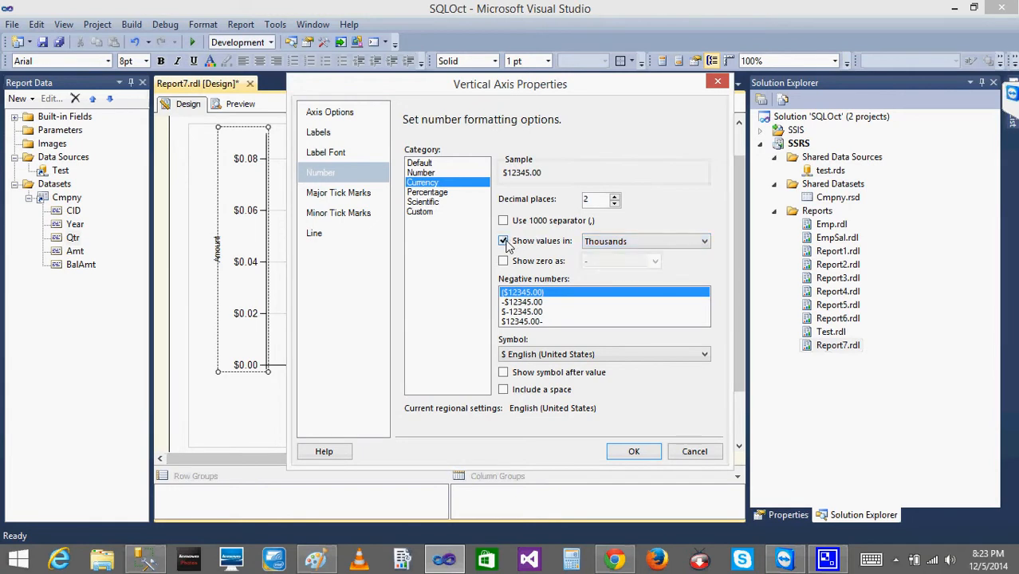
pyautogui.click(504, 242)
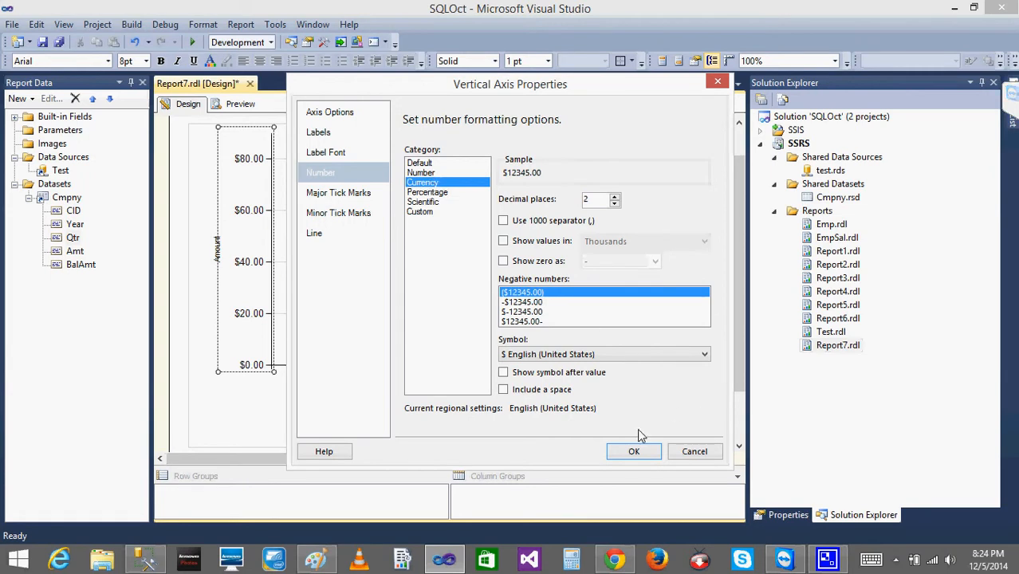
pyautogui.click(632, 452)
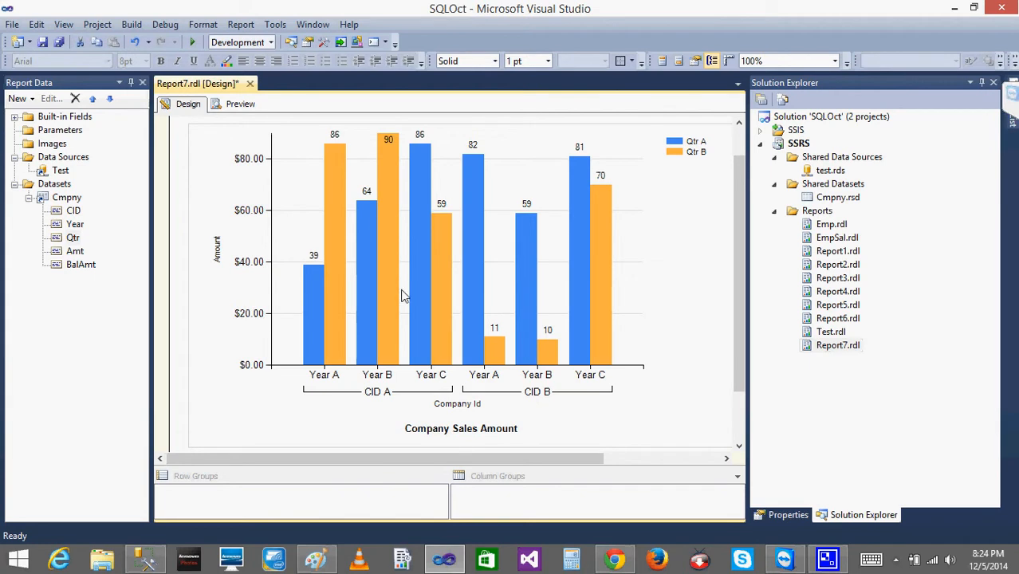
pyautogui.click(294, 430)
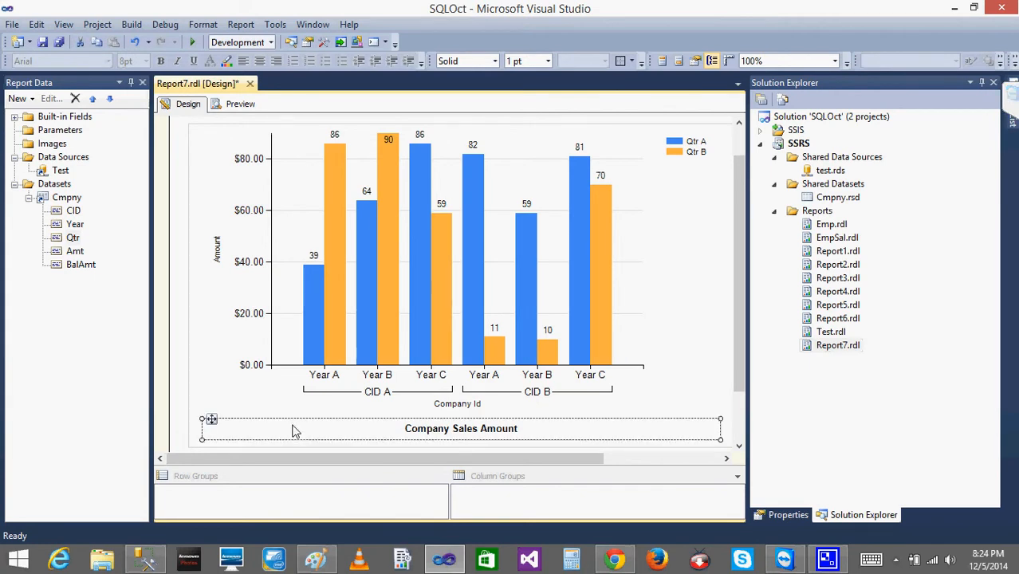
pyautogui.click(471, 294)
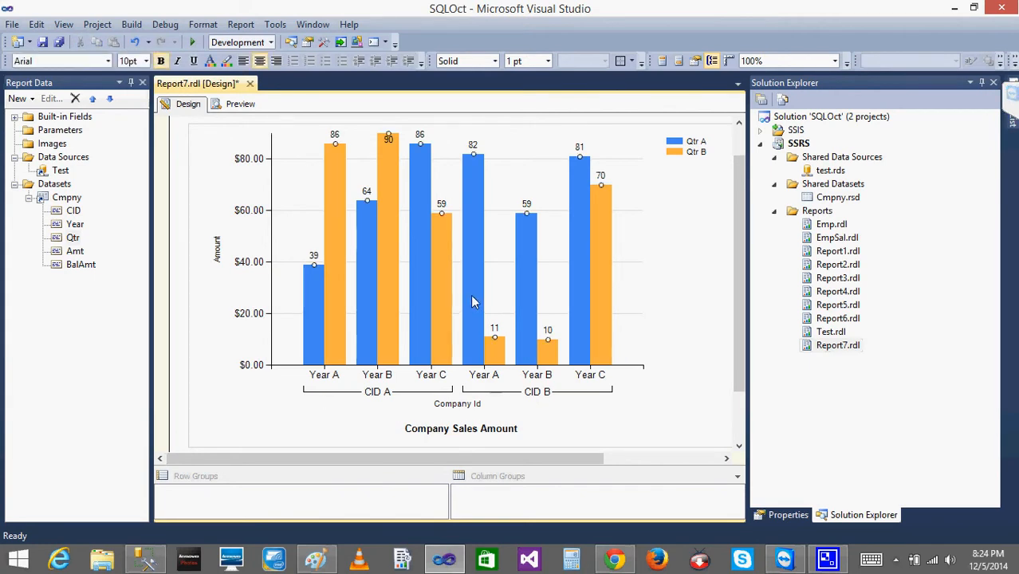
pyautogui.click(663, 316)
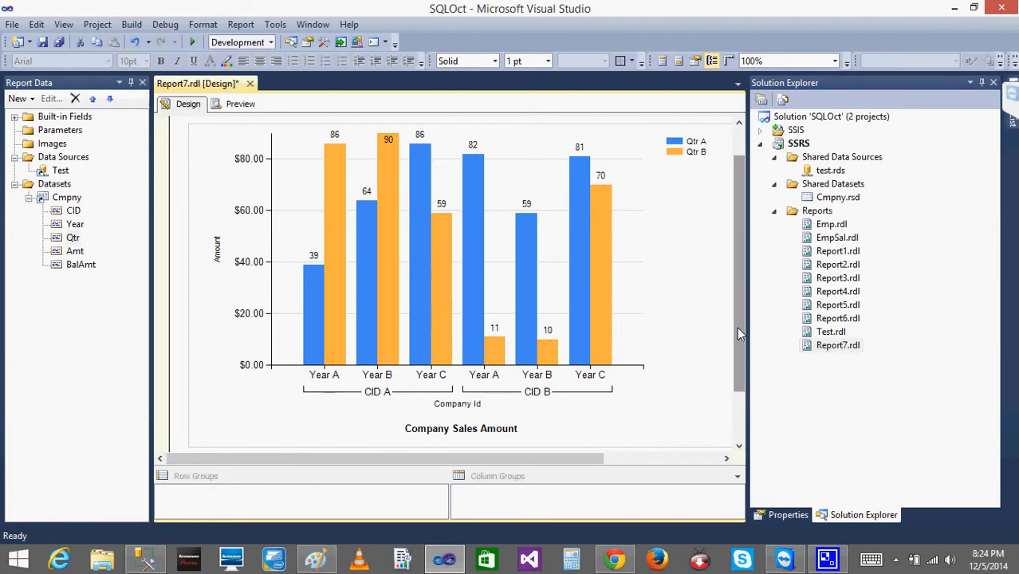
# Insert a pie chart in the empty report area below the column chart.
pyautogui.moveTo(736, 327); pyautogui.dragTo(746, 382)
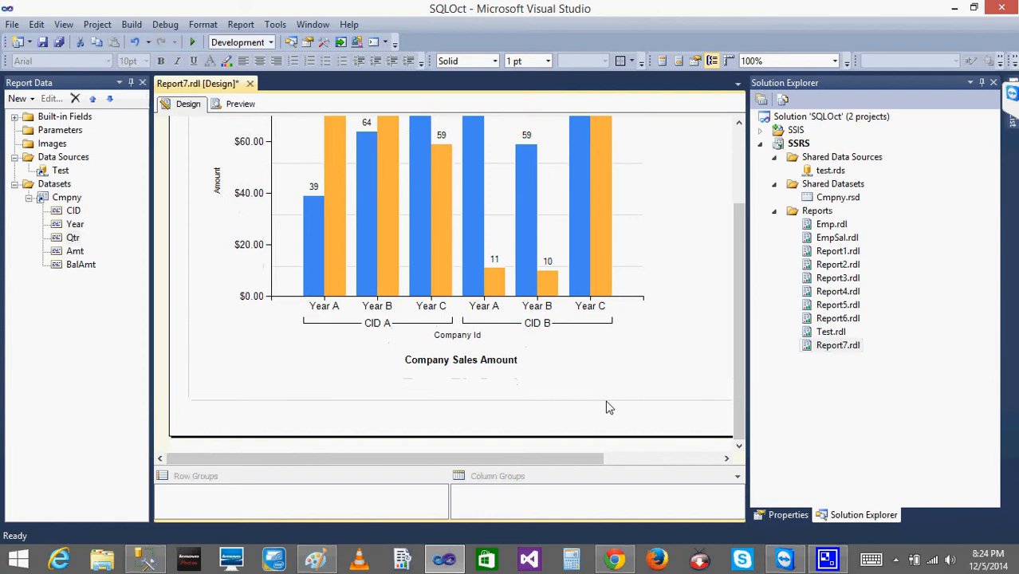
pyautogui.rightClick(389, 413)
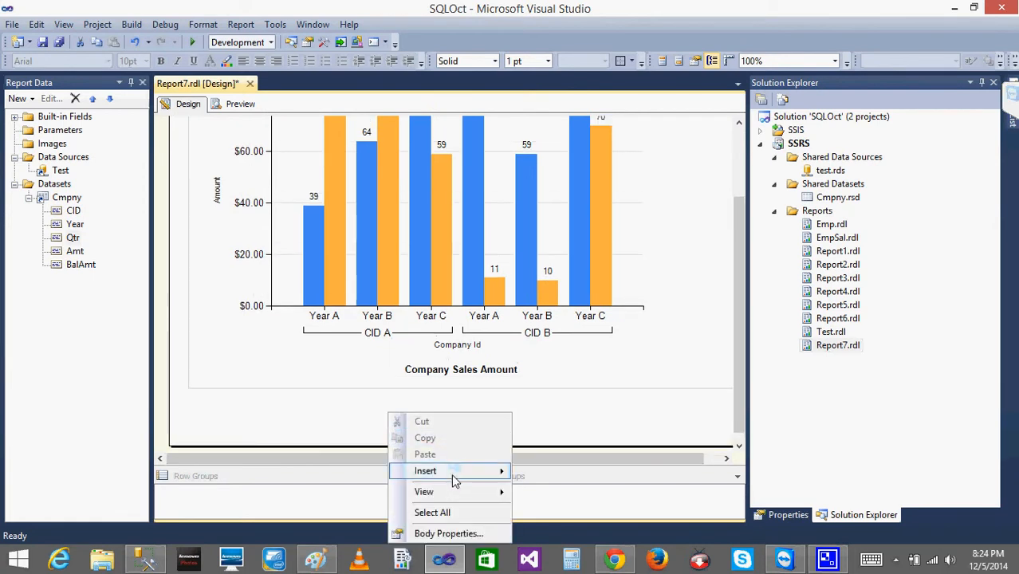
pyautogui.moveTo(454, 474)
pyautogui.click(556, 421)
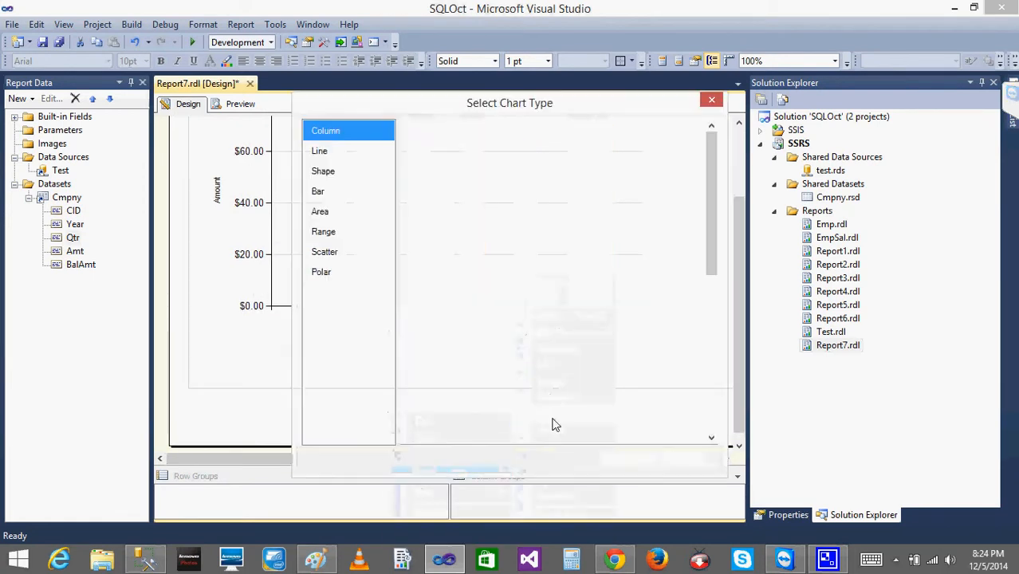
pyautogui.click(421, 319)
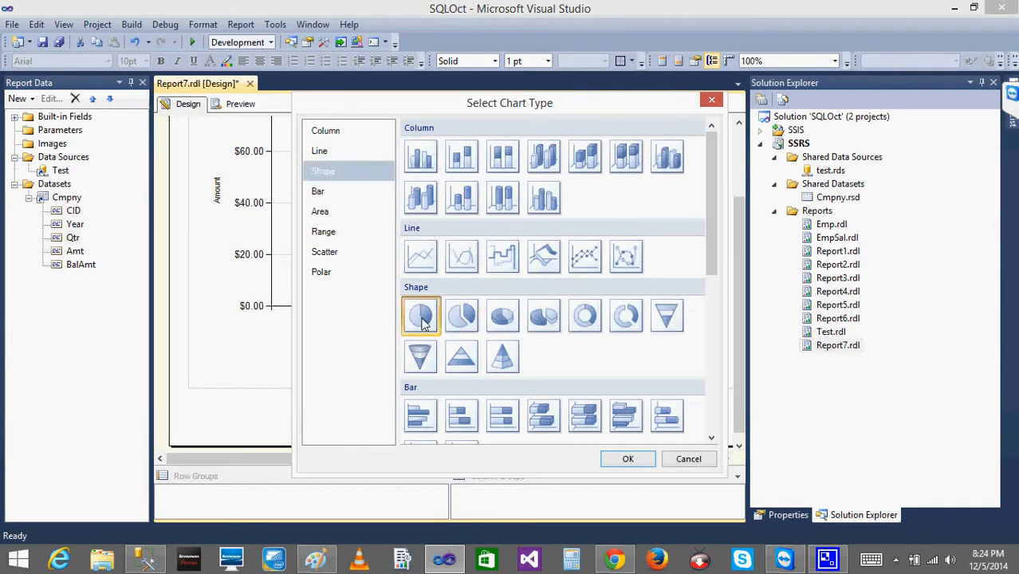
pyautogui.click(628, 460)
# Delete the pie chart below the column chart.
pyautogui.click(413, 376)
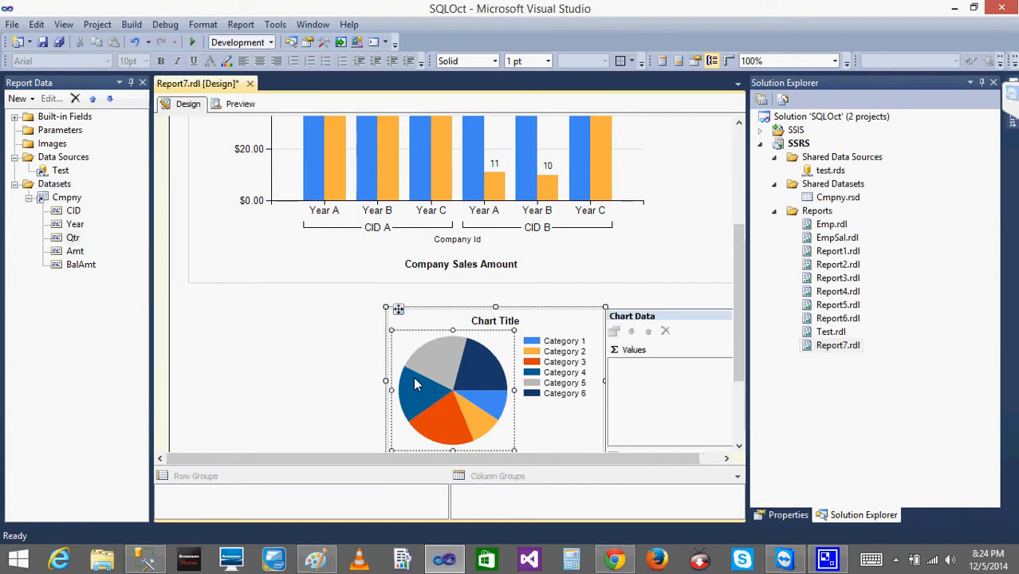
pyautogui.click(357, 367)
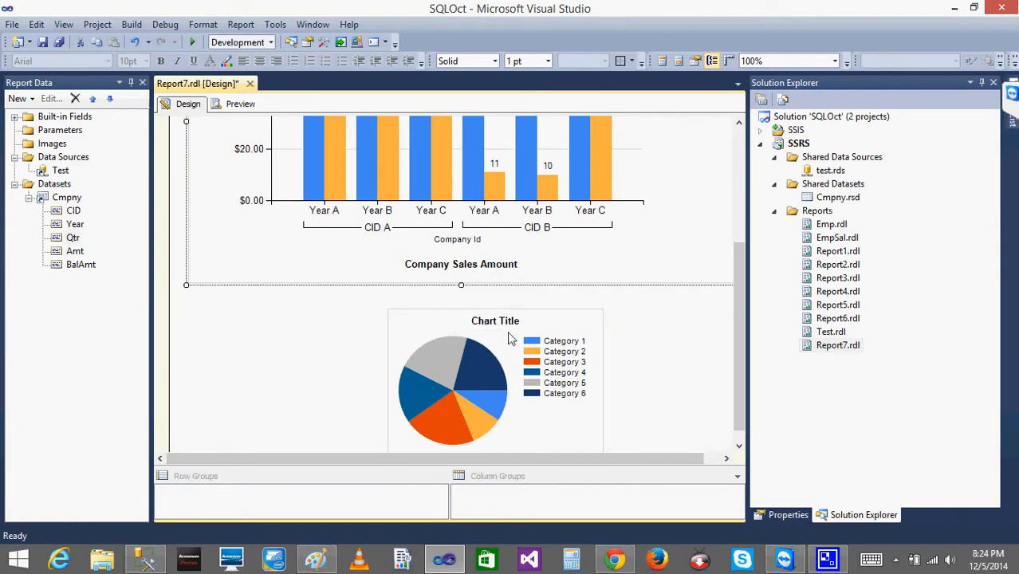
pyautogui.click(468, 395)
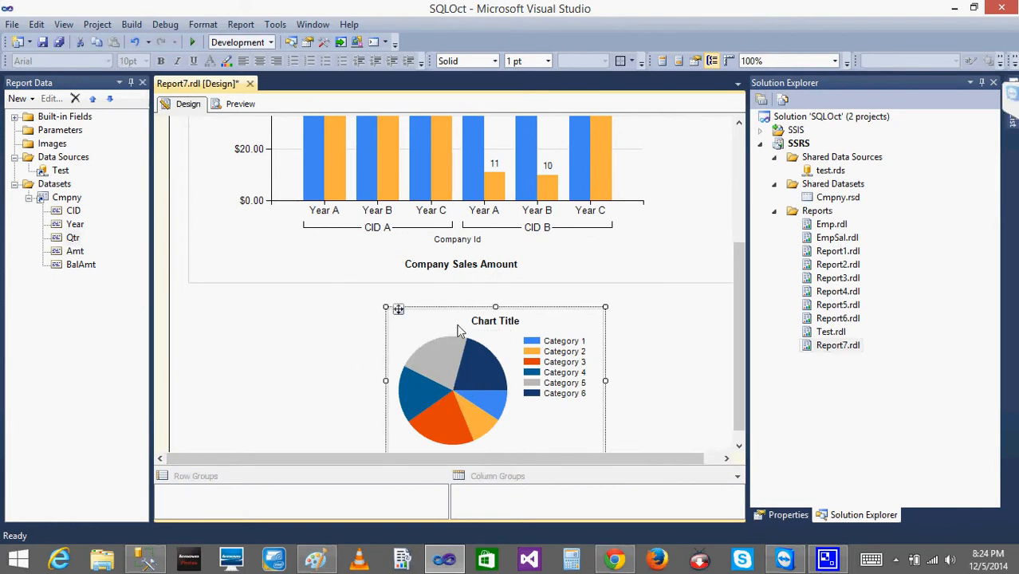
pyautogui.press('Delete')
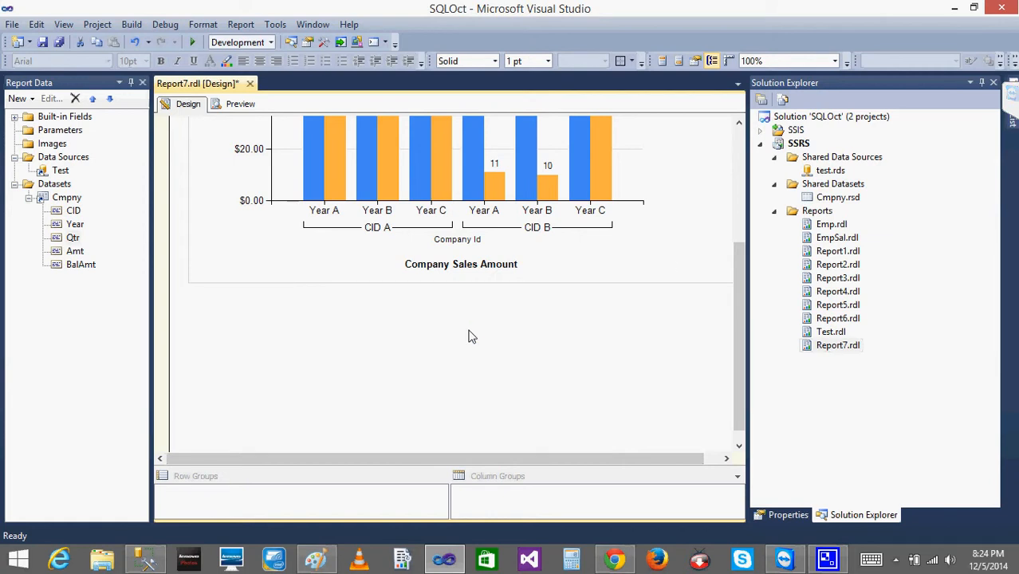
pyautogui.moveTo(745, 270); pyautogui.dragTo(741, 149)
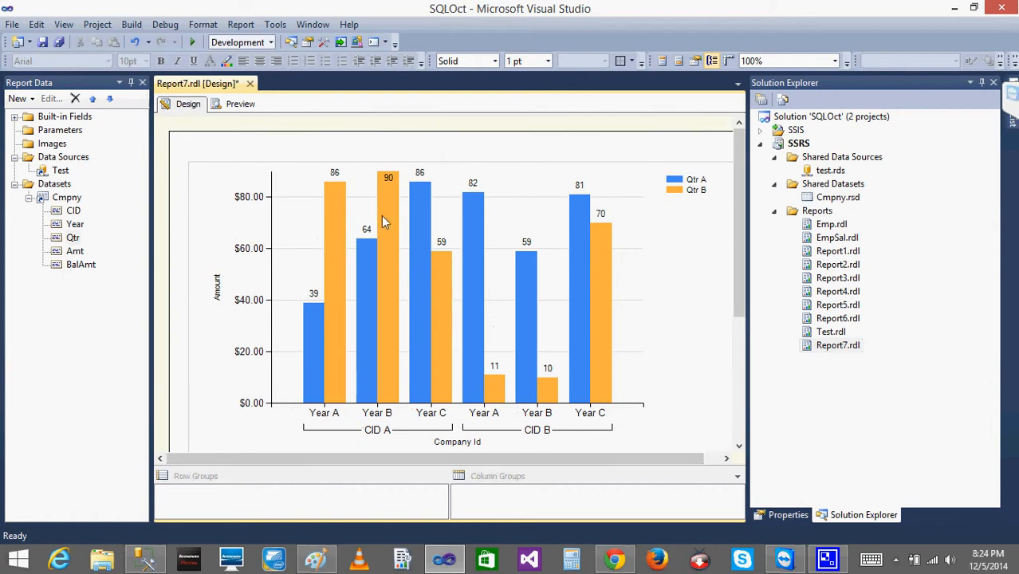
pyautogui.rightClick(230, 172)
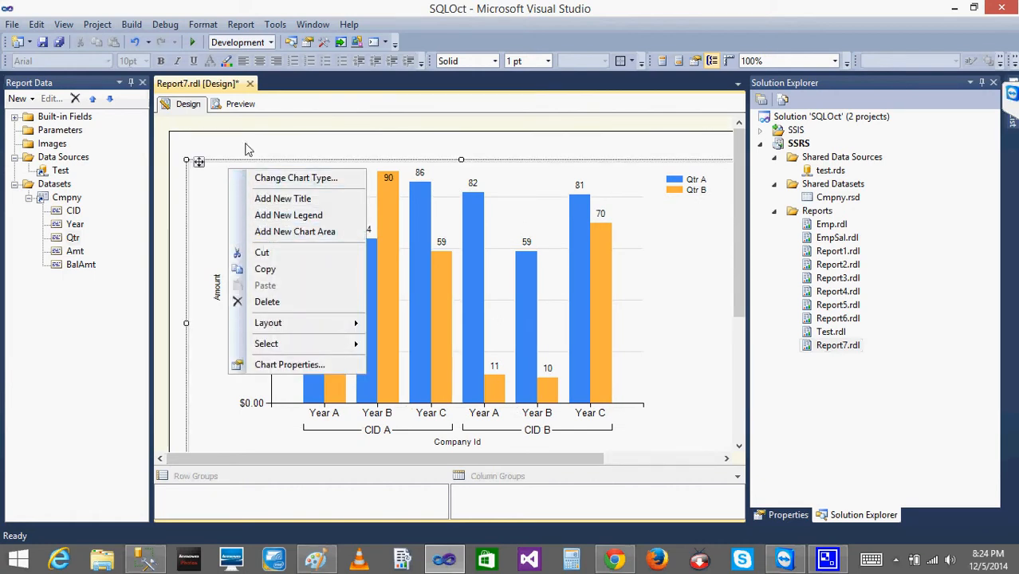
pyautogui.click(221, 160)
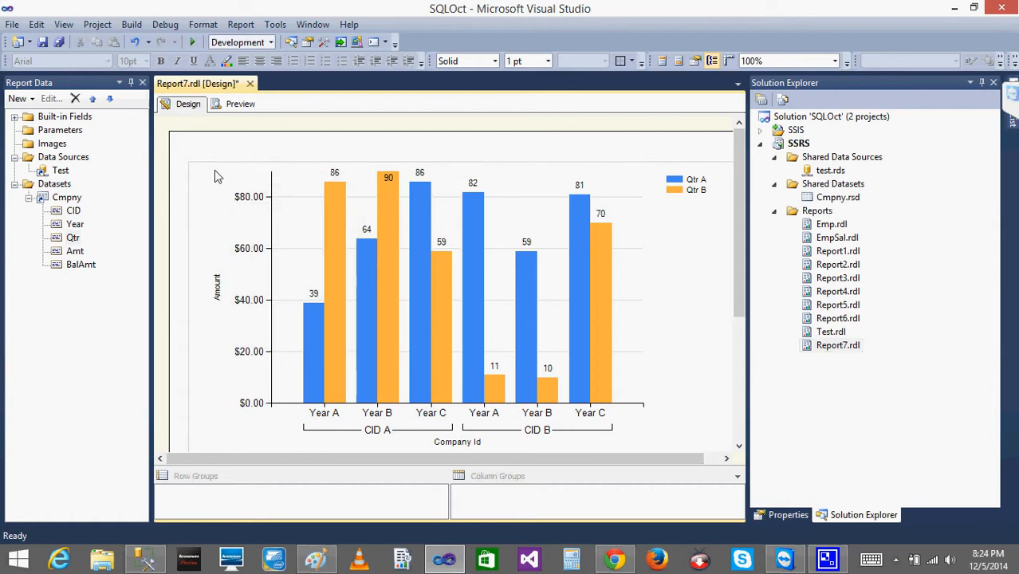
# Change the column chart's type to the plain Pie from the Shape group.
pyautogui.rightClick(214, 170)
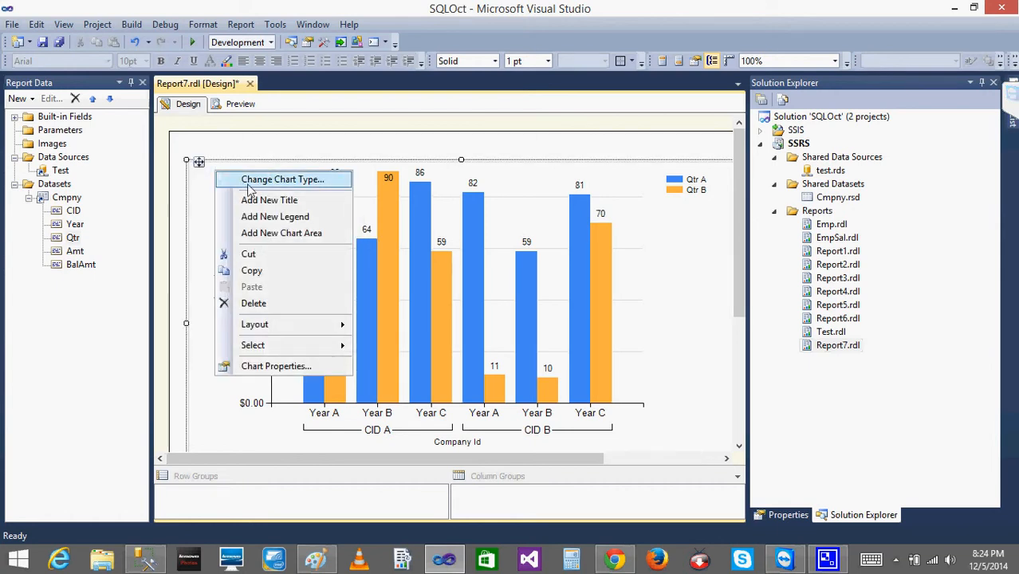
pyautogui.click(250, 185)
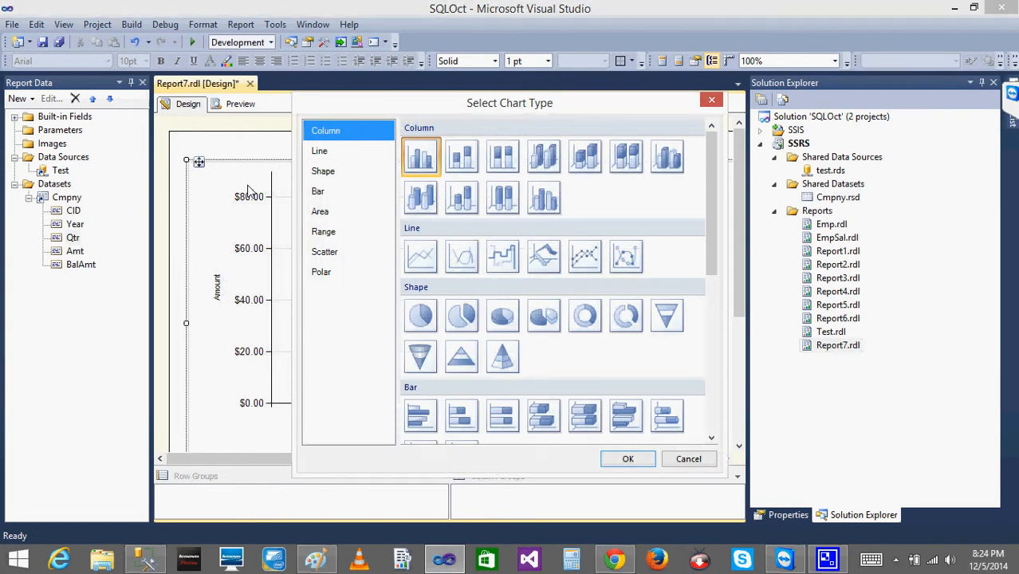
pyautogui.click(420, 317)
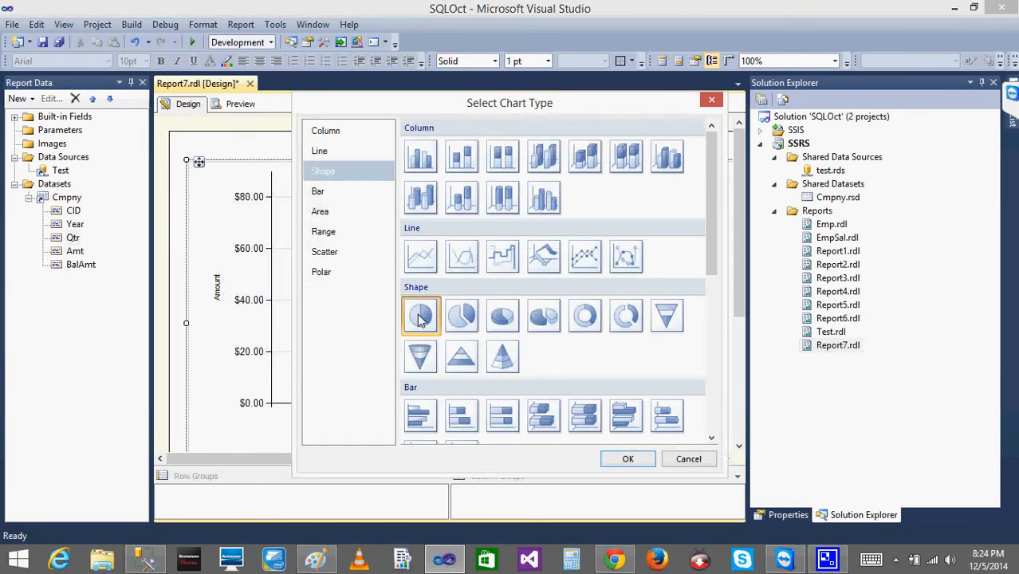
pyautogui.click(620, 461)
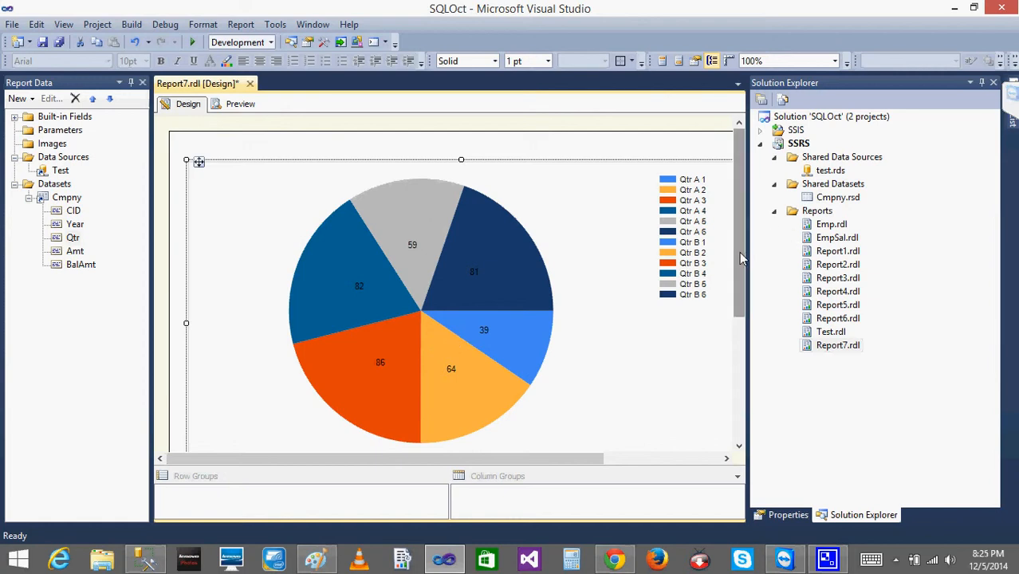
# Examine the pie chart's legend entries, slice labels and the title below it.
pyautogui.moveTo(738, 252)
pyautogui.mouseDown()
pyautogui.moveTo(738, 314)
pyautogui.moveTo(738, 239)
pyautogui.mouseUp()
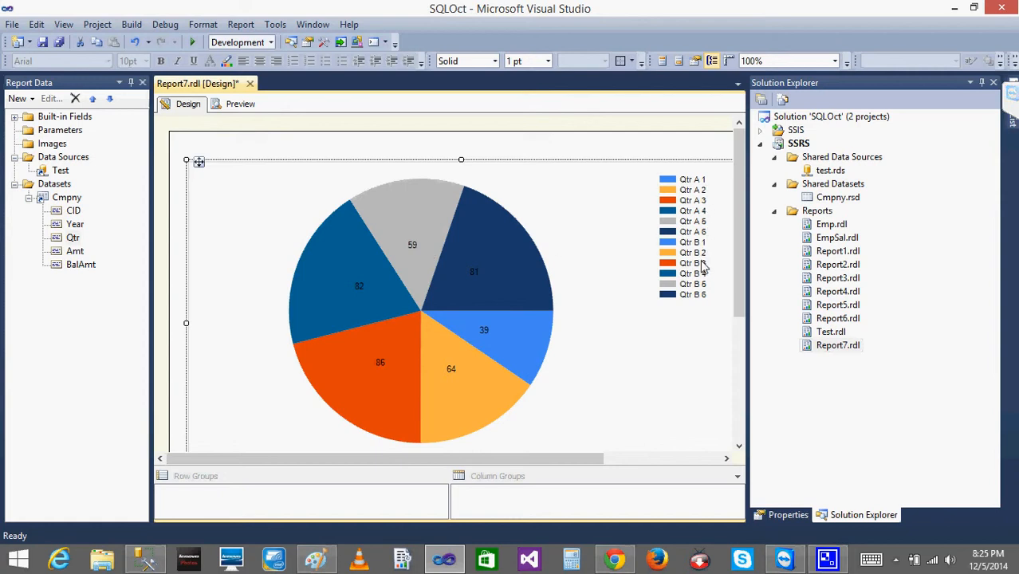
pyautogui.click(674, 299)
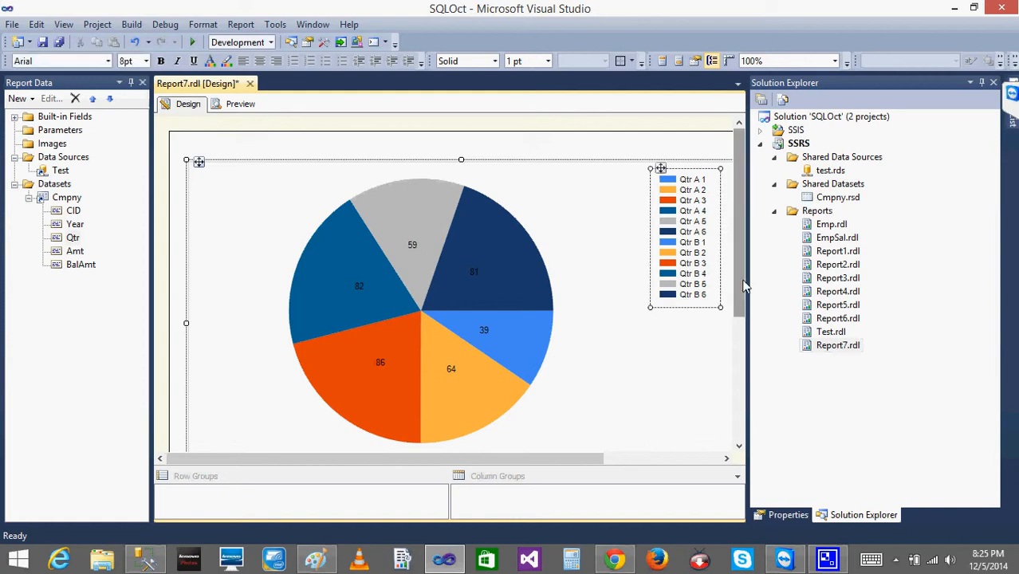
pyautogui.scroll(-5, 742, 286)
pyautogui.scroll(5, 741, 286)
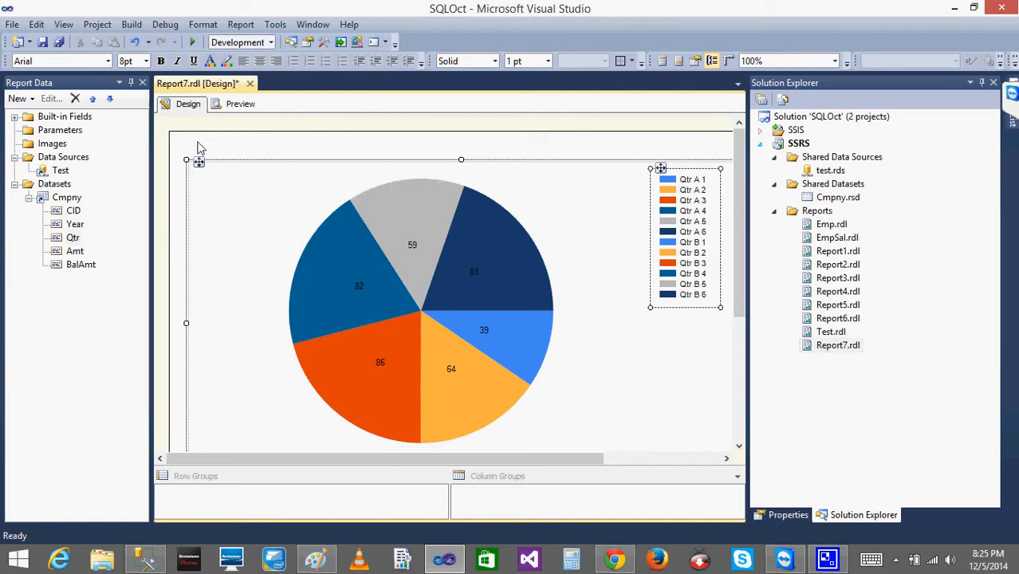
pyautogui.rightClick(206, 181)
pyautogui.rightClick(201, 165)
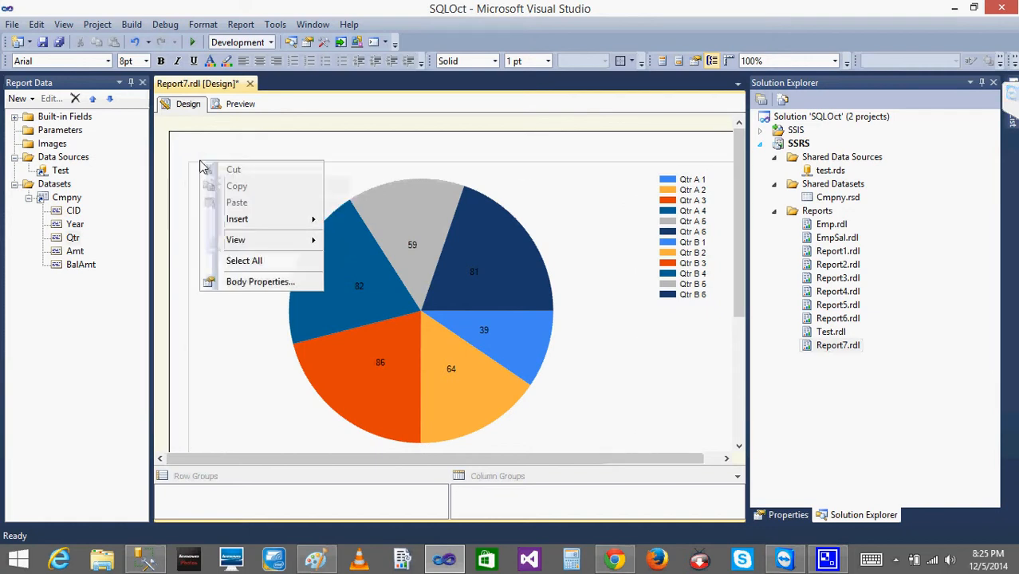
pyautogui.press('Escape')
pyautogui.scroll(-1, 473, 208)
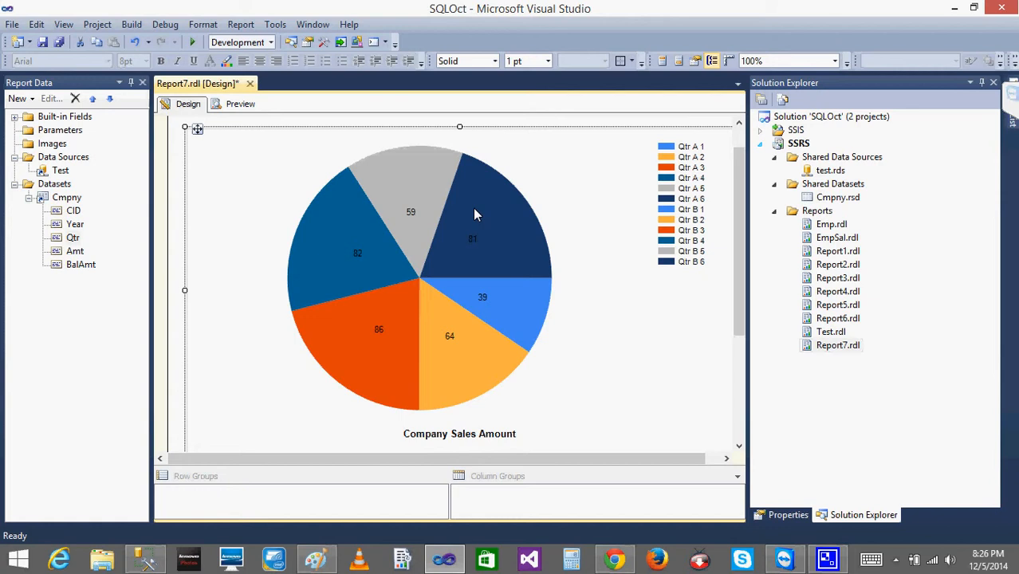
# Change the pie chart's type back to the plain Column chart.
pyautogui.rightClick(198, 129)
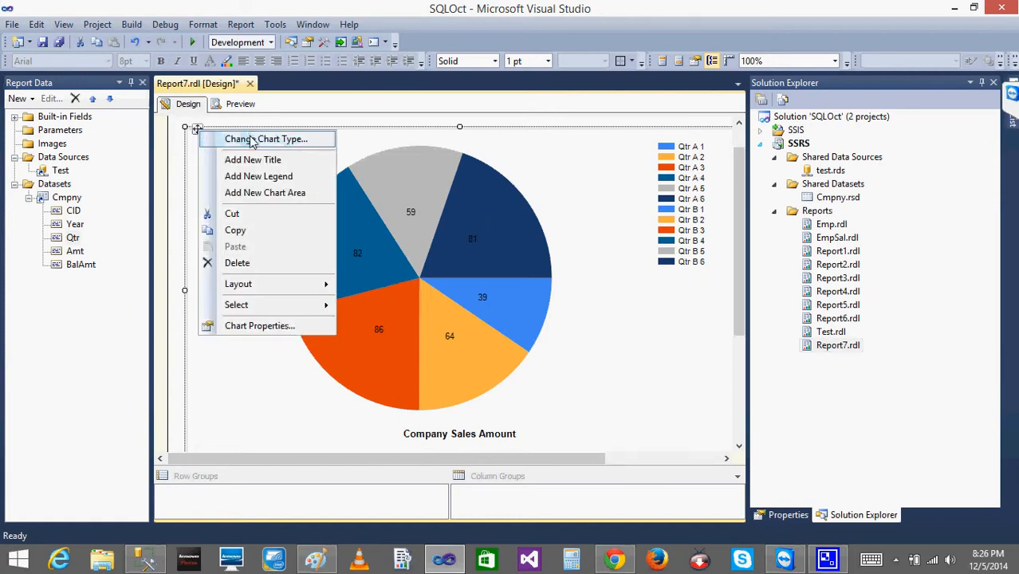
pyautogui.click(252, 141)
pyautogui.click(420, 157)
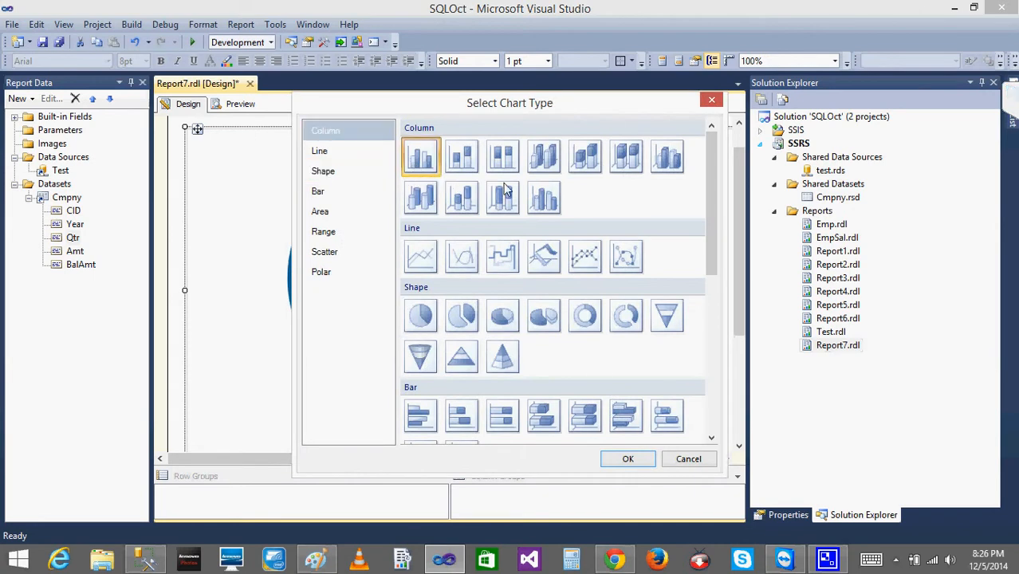
pyautogui.click(626, 459)
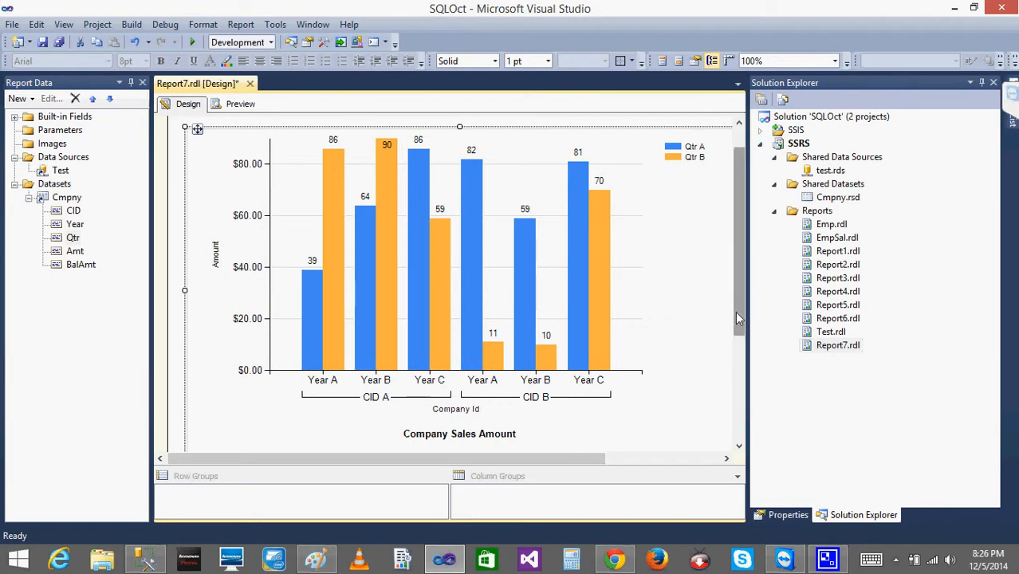
pyautogui.moveTo(735, 316); pyautogui.dragTo(744, 211)
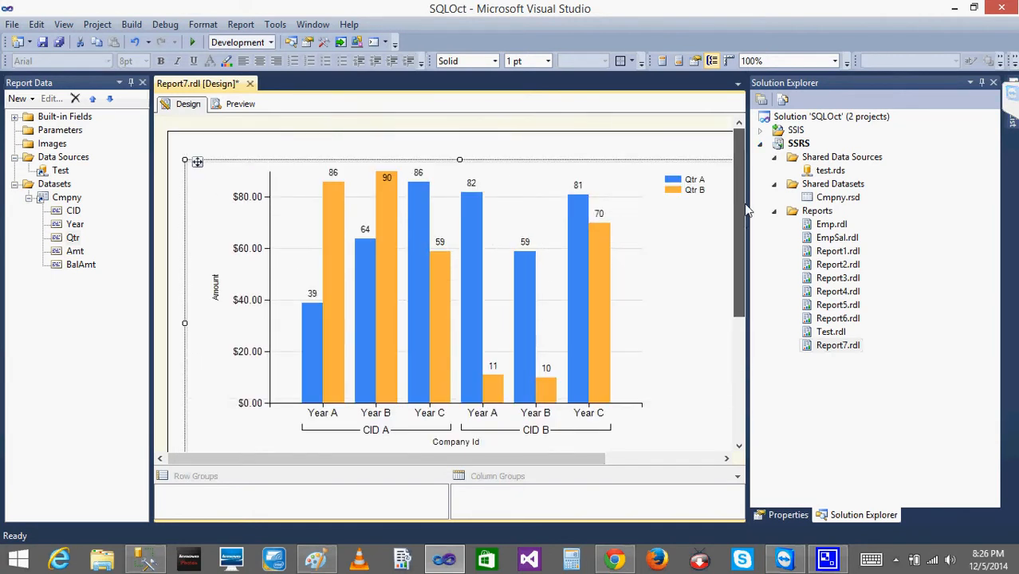
pyautogui.moveTo(741, 292)
pyautogui.mouseDown()
pyautogui.moveTo(739, 330)
pyautogui.moveTo(738, 292)
pyautogui.mouseUp()
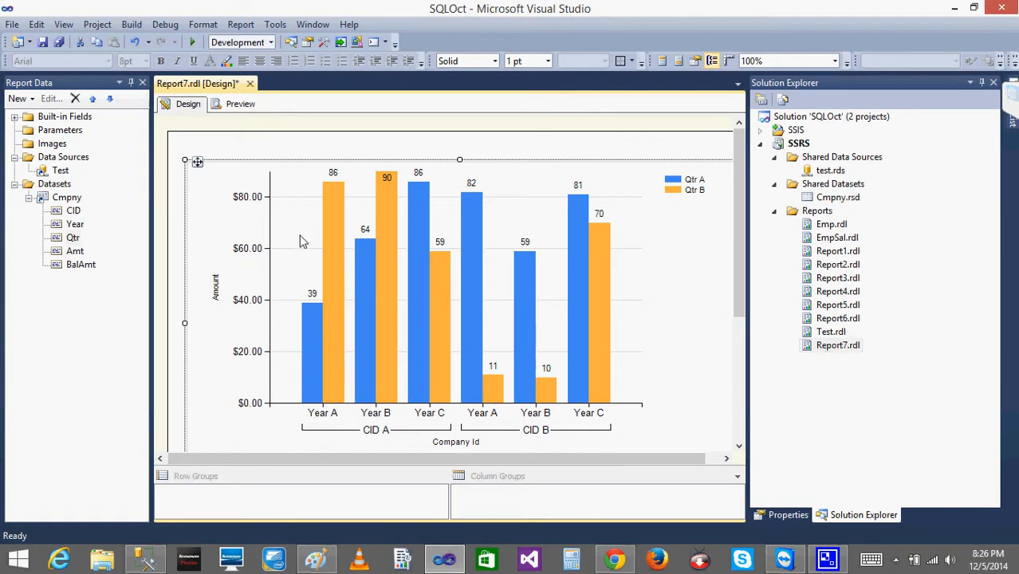
# Insert a line chart with markers in the report body, overlapping the upper part of the column chart.
pyautogui.click(255, 237)
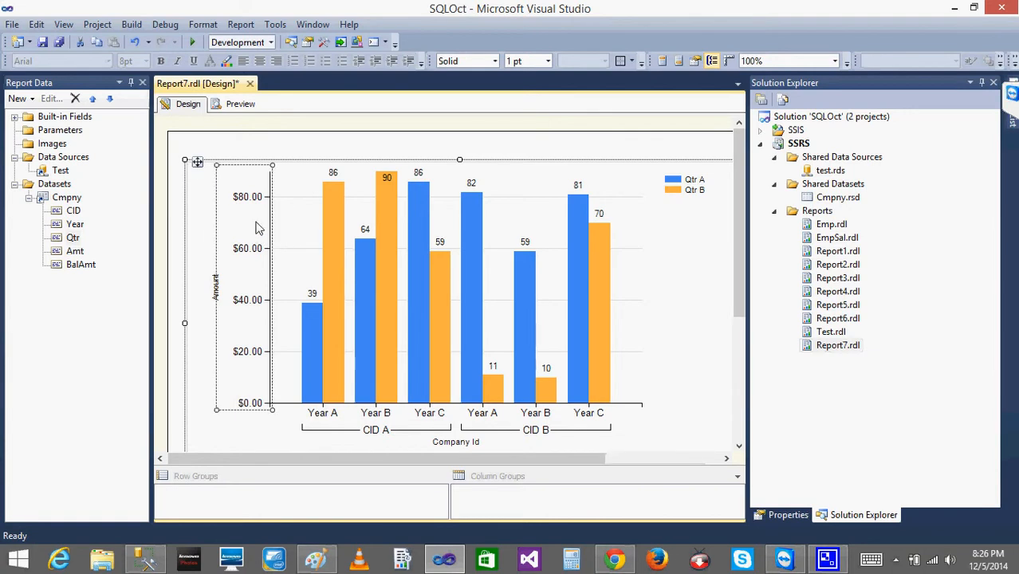
pyautogui.click(293, 146)
pyautogui.rightClick(293, 143)
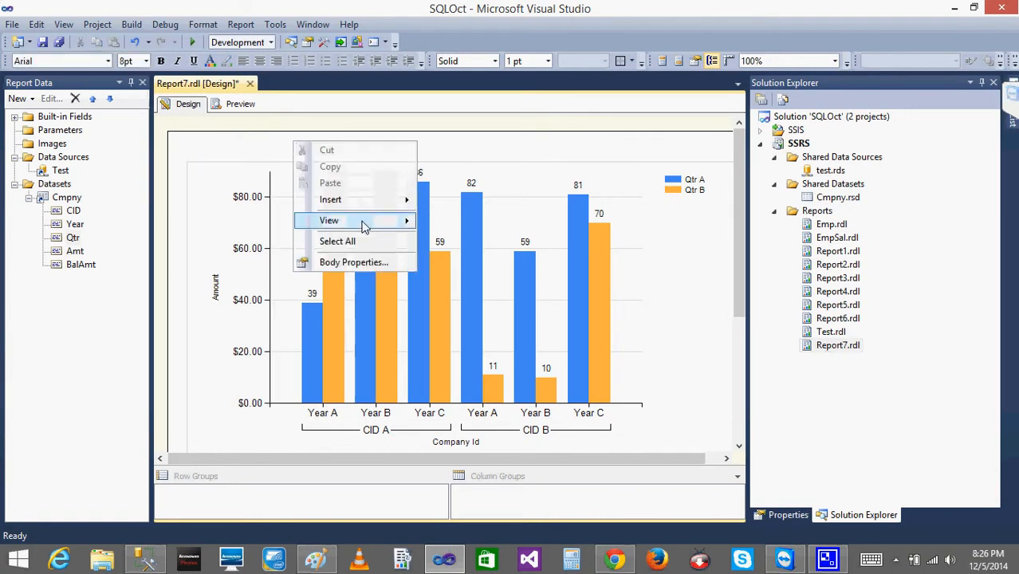
pyautogui.moveTo(365, 200)
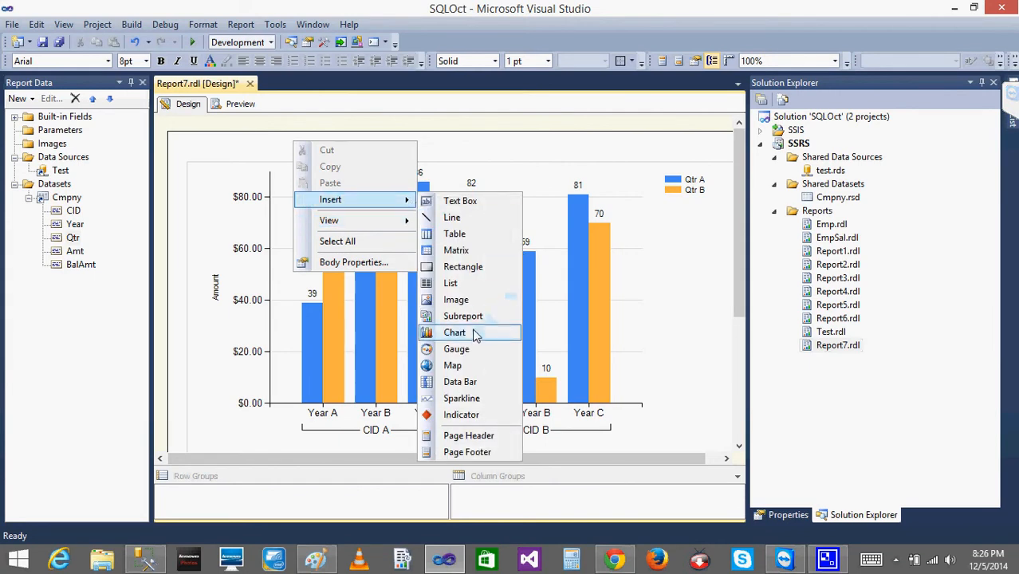
pyautogui.click(471, 333)
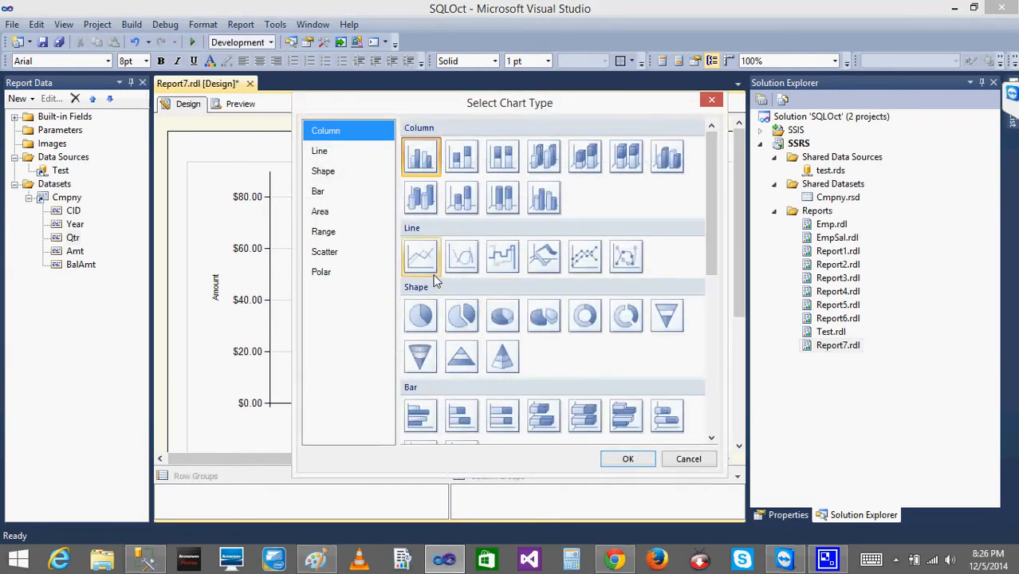
pyautogui.click(580, 265)
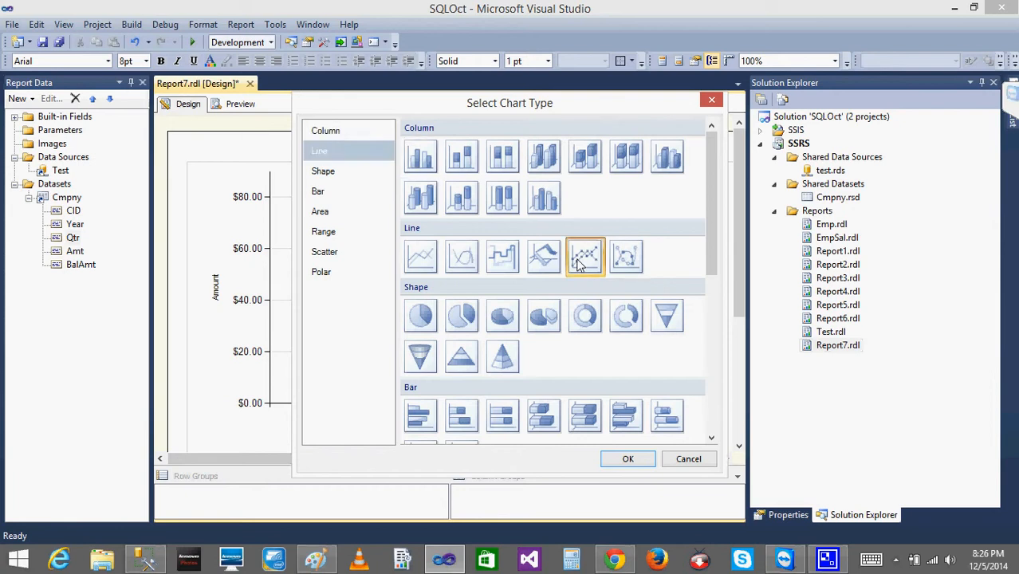
pyautogui.click(628, 459)
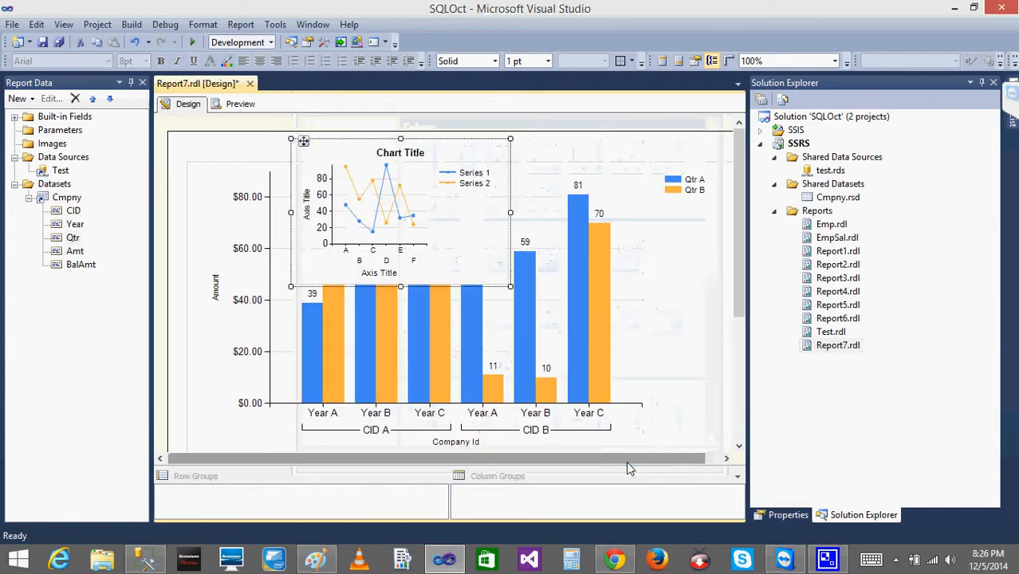
# Delete the column chart behind the new line chart.
pyautogui.click(576, 174)
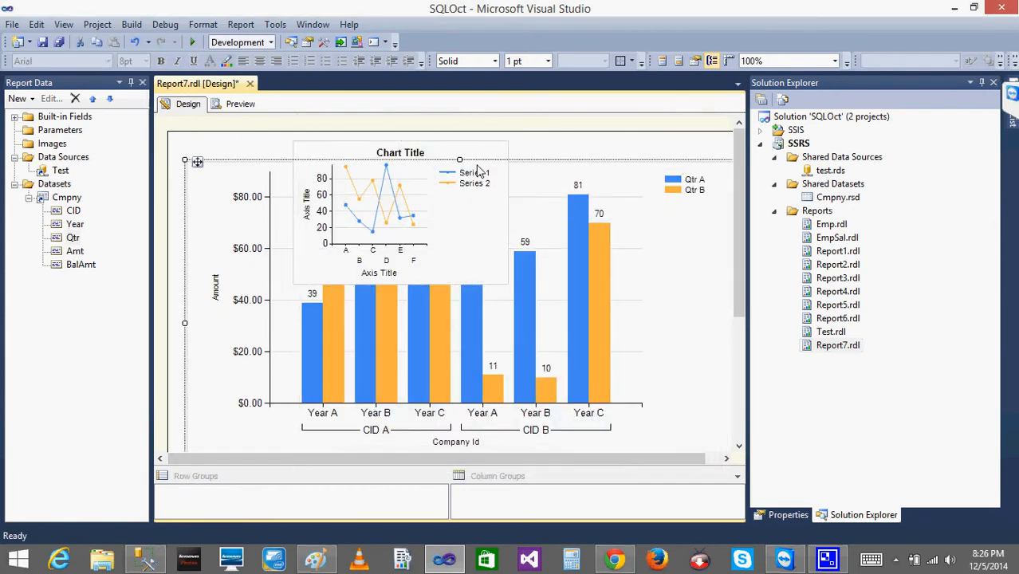
pyautogui.rightClick(192, 161)
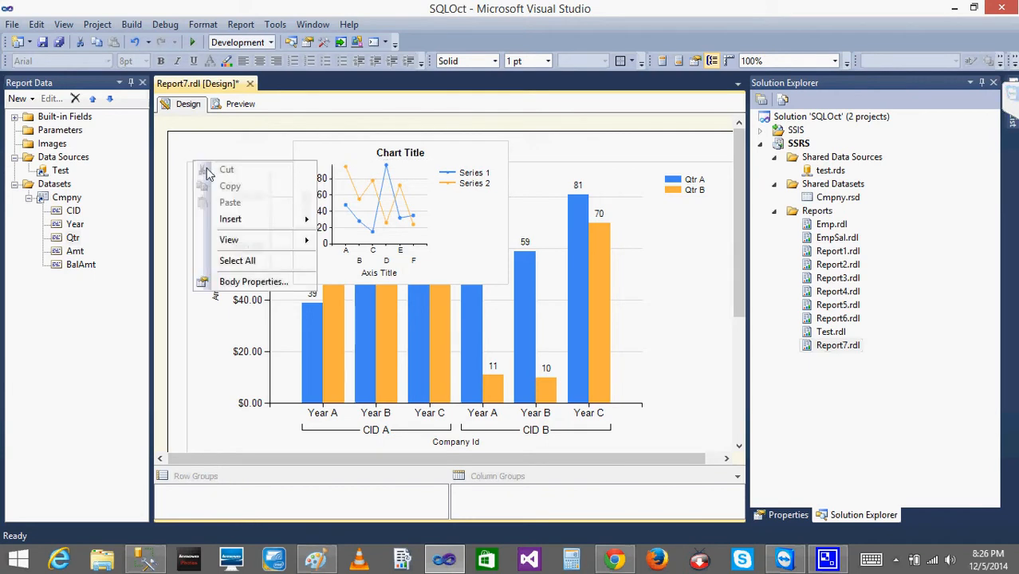
pyautogui.press('Escape')
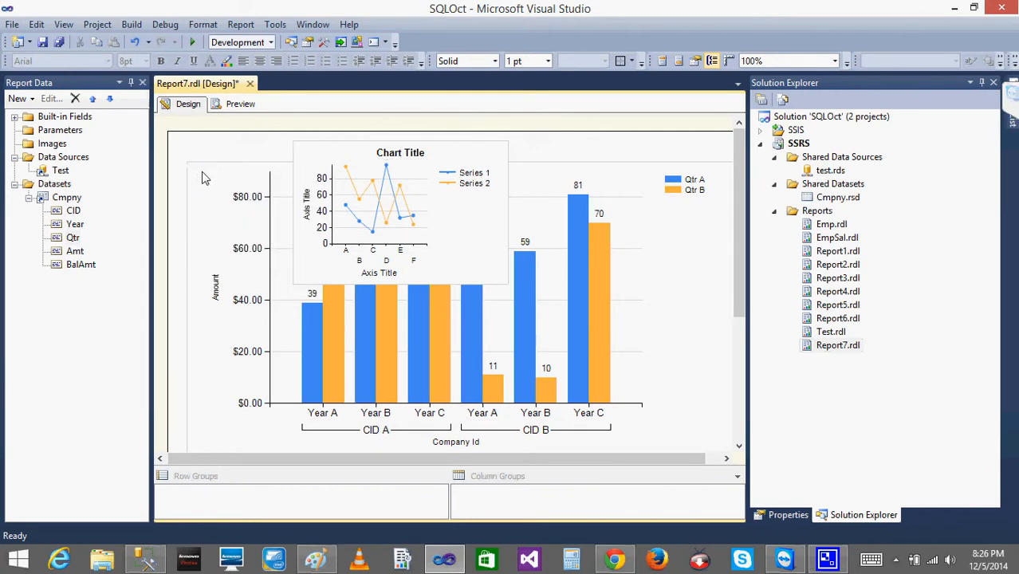
pyautogui.rightClick(201, 171)
pyautogui.click(249, 303)
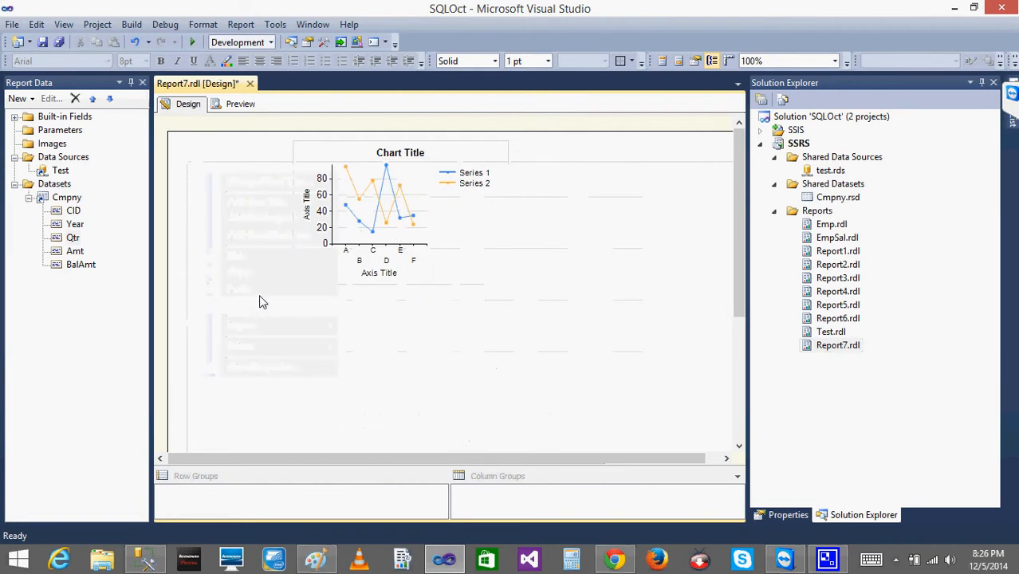
# Give the line chart CID and Year as category groups and summed Amt as its value, and preview the report.
pyautogui.click(401, 230)
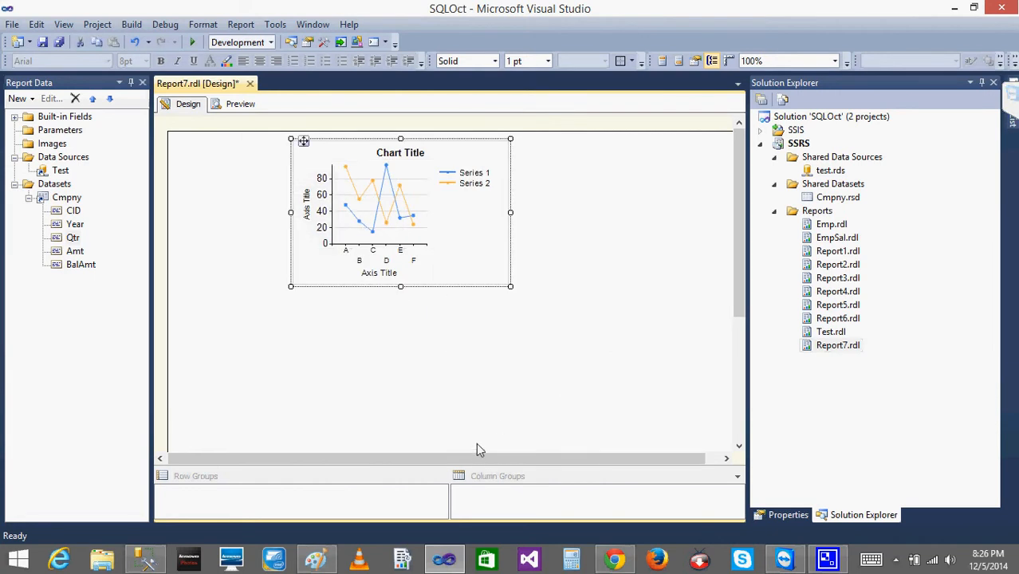
pyautogui.moveTo(470, 460); pyautogui.dragTo(643, 475)
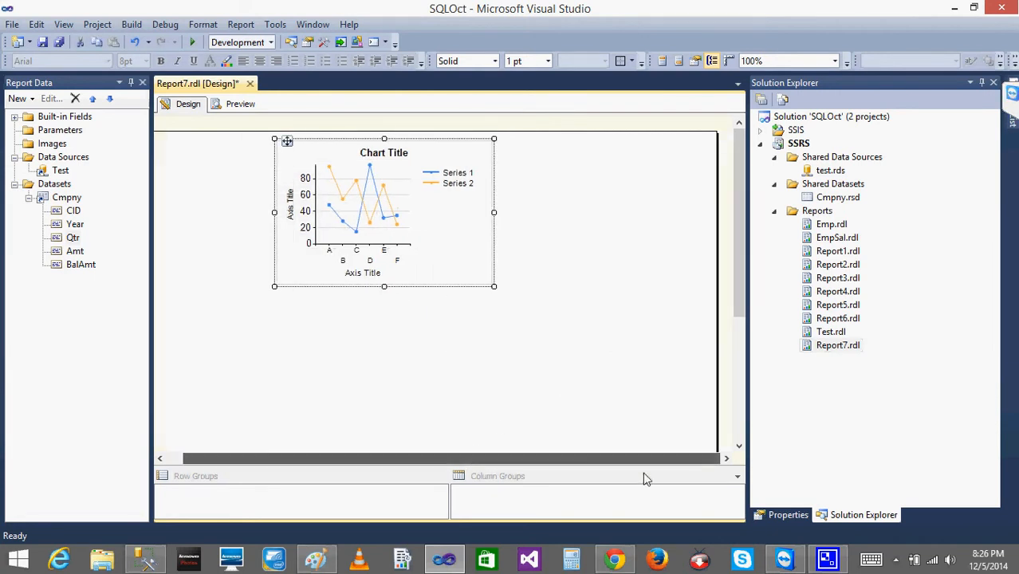
pyautogui.click(351, 226)
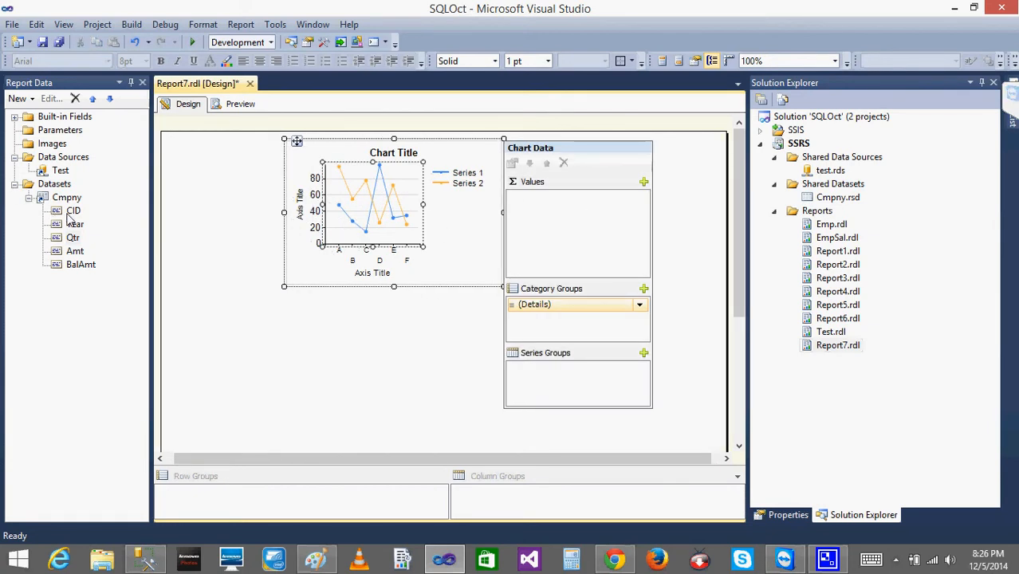
pyautogui.moveTo(70, 211); pyautogui.dragTo(580, 325)
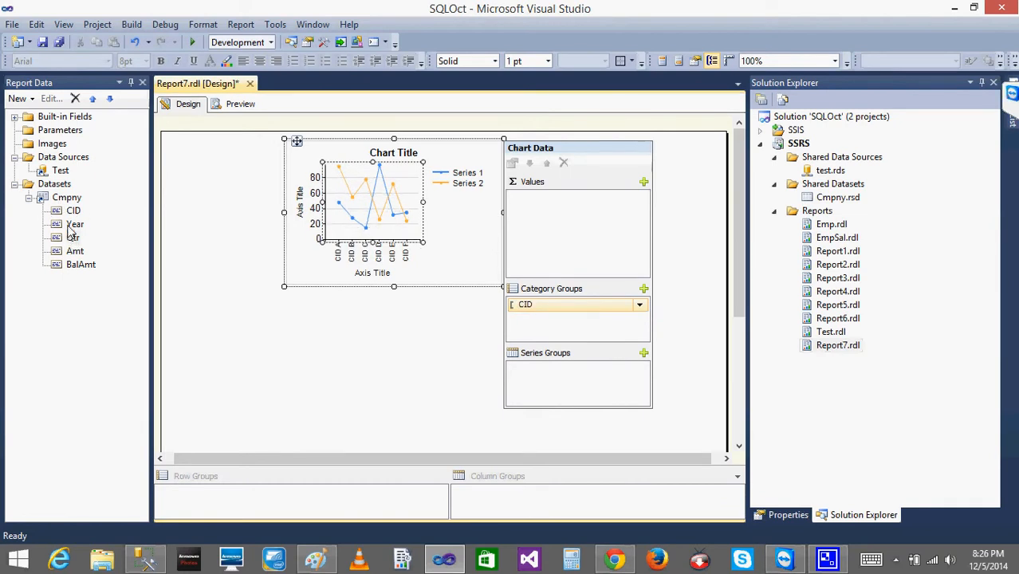
pyautogui.moveTo(70, 226); pyautogui.dragTo(588, 318)
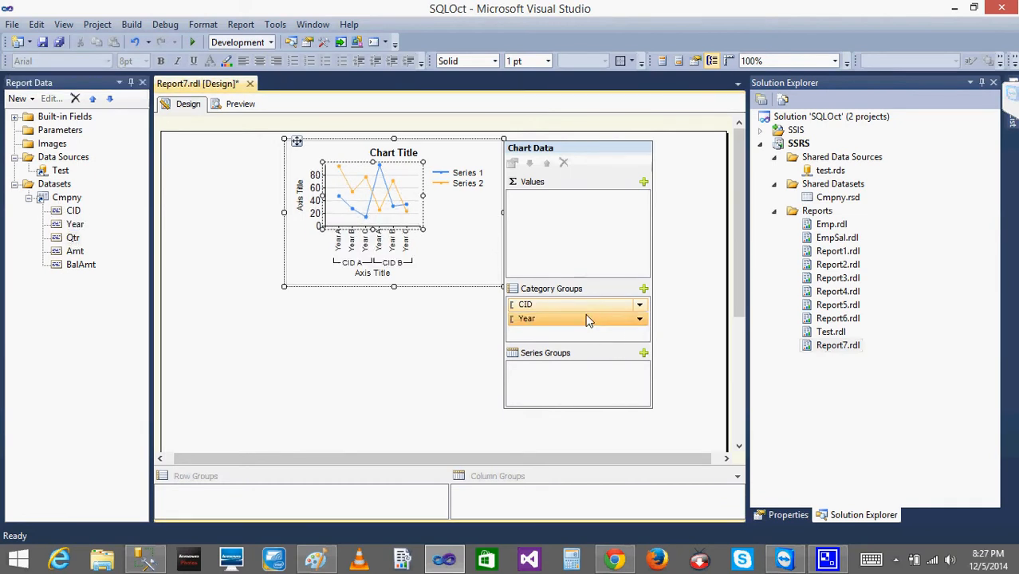
pyautogui.moveTo(72, 238); pyautogui.dragTo(580, 242)
pyautogui.click(410, 346)
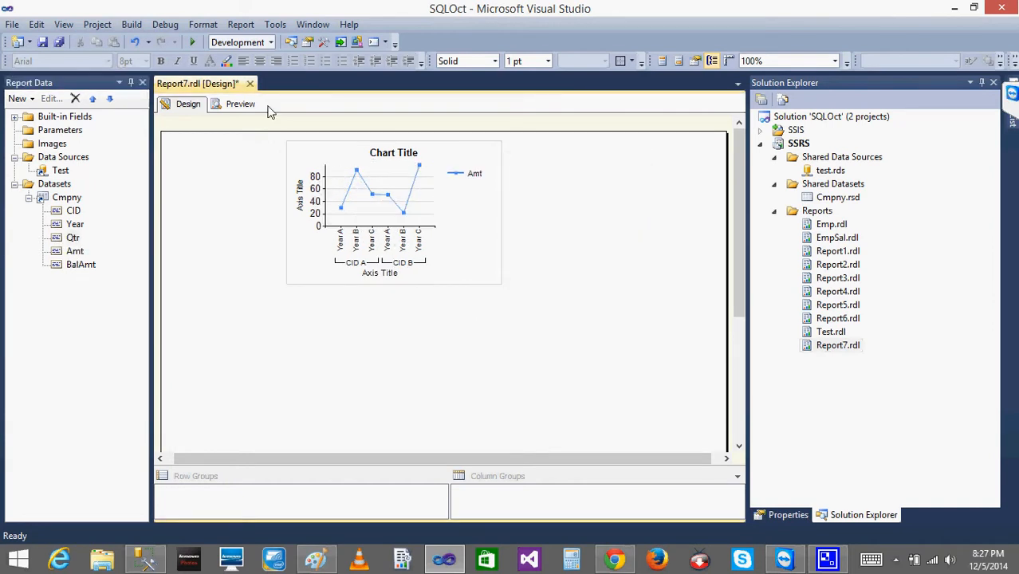
pyautogui.click(238, 106)
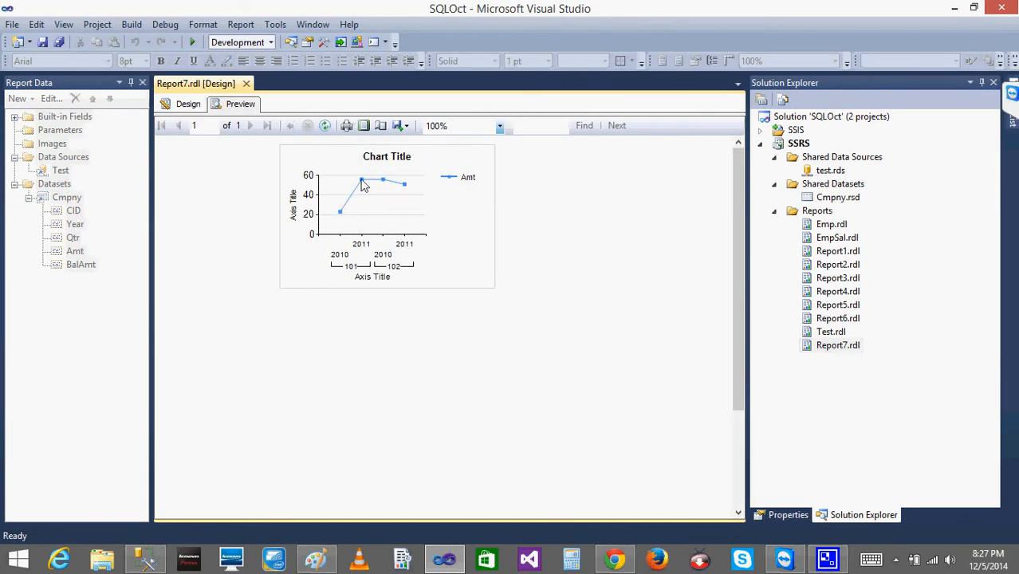
# Show data labels on the line chart's Amt series and preview the report.
pyautogui.click(185, 105)
pyautogui.click(343, 211)
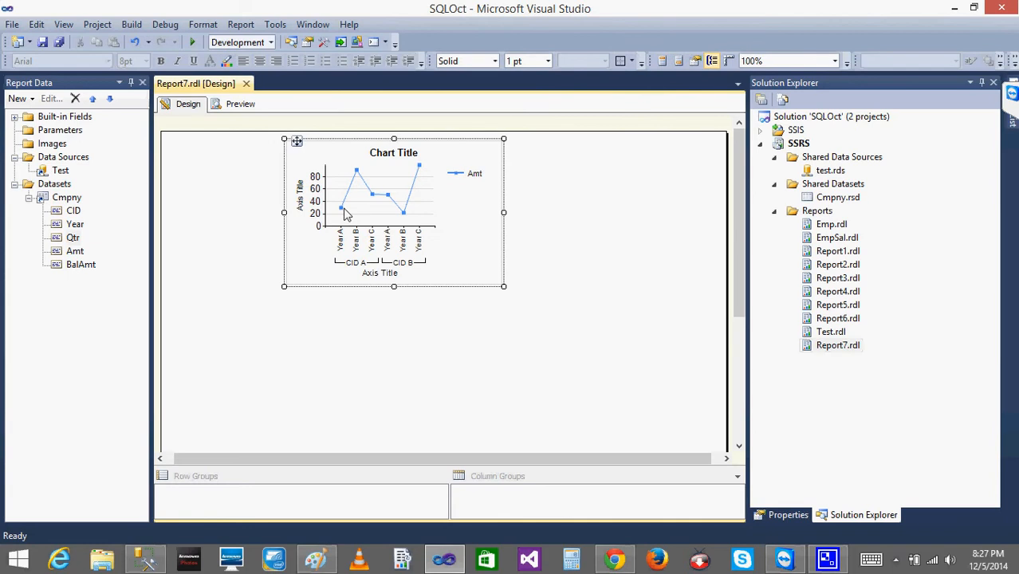
pyautogui.rightClick(341, 211)
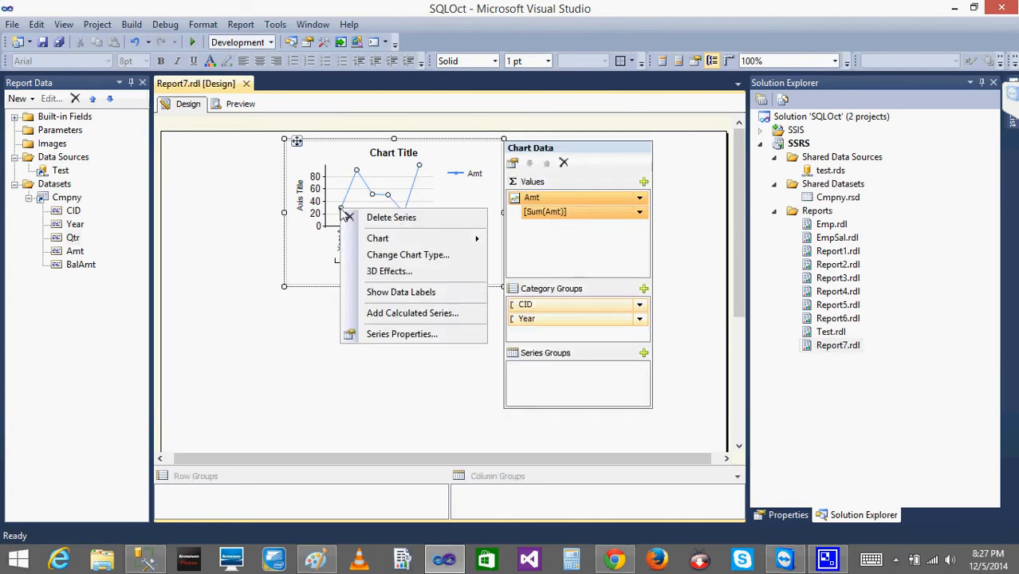
pyautogui.click(451, 294)
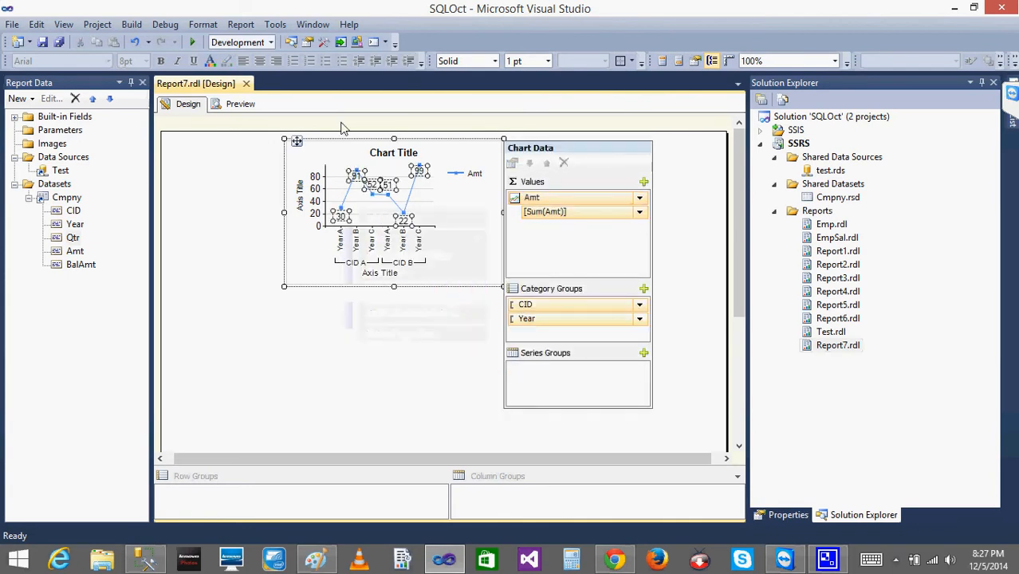
pyautogui.click(242, 106)
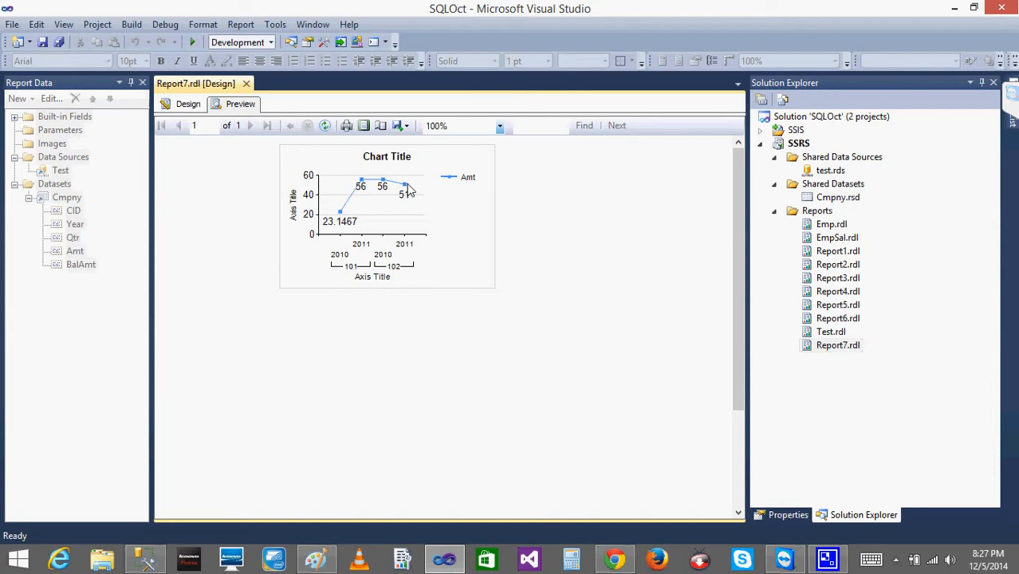
# Examine the line chart's horizontal category axis in the design and preview the report again.
pyautogui.click(190, 104)
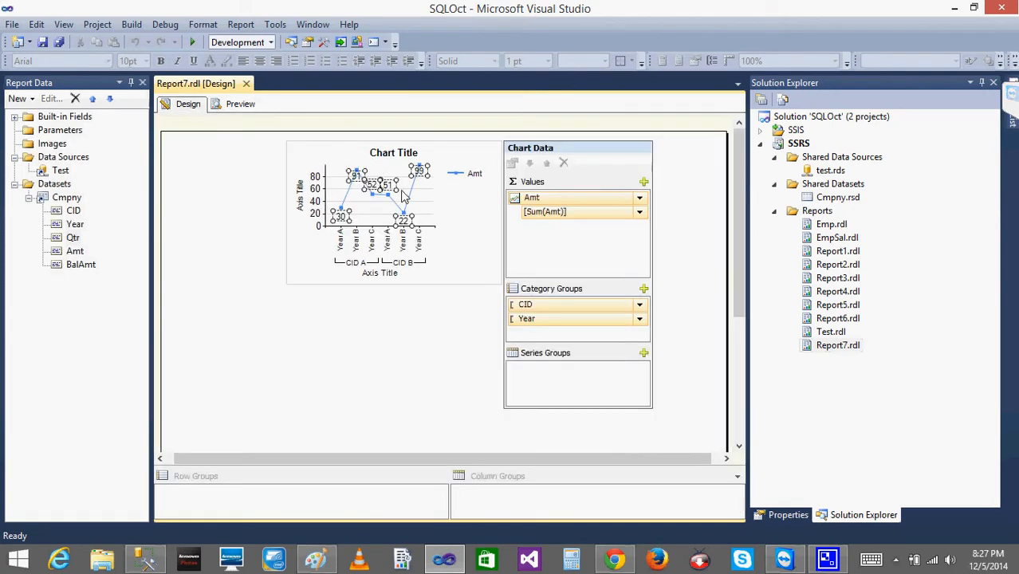
pyautogui.click(382, 311)
pyautogui.click(383, 253)
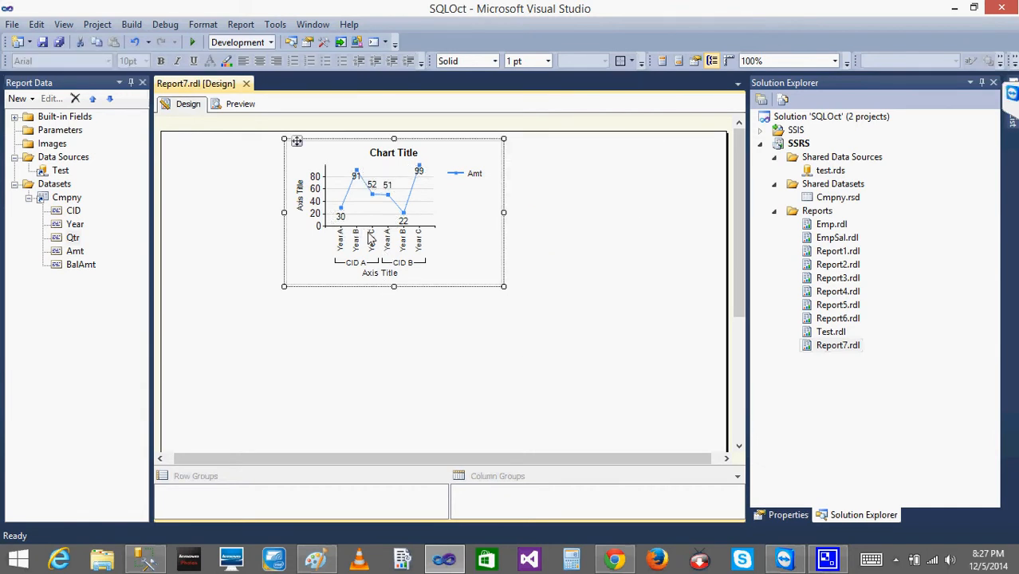
pyautogui.click(369, 238)
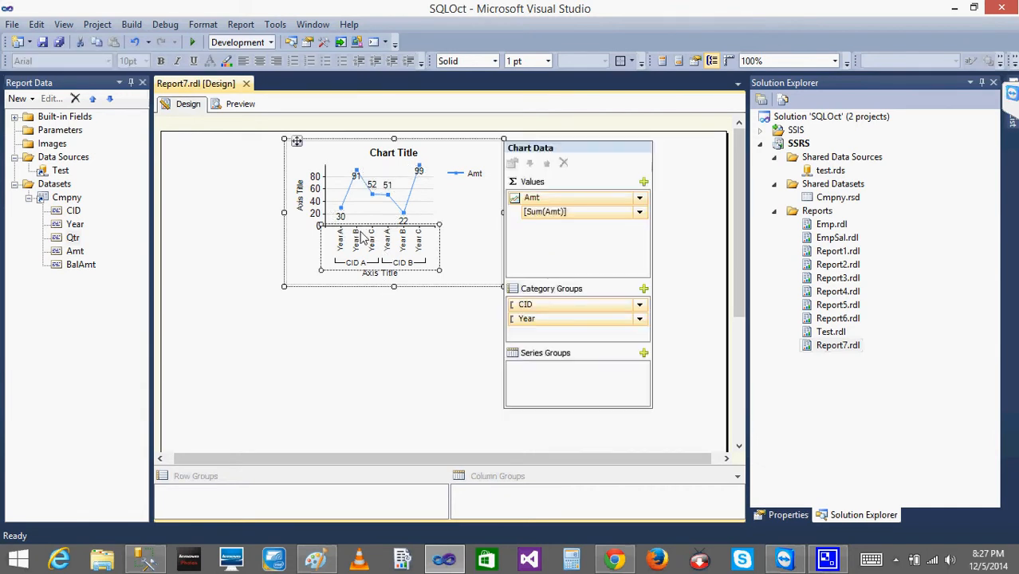
pyautogui.click(242, 106)
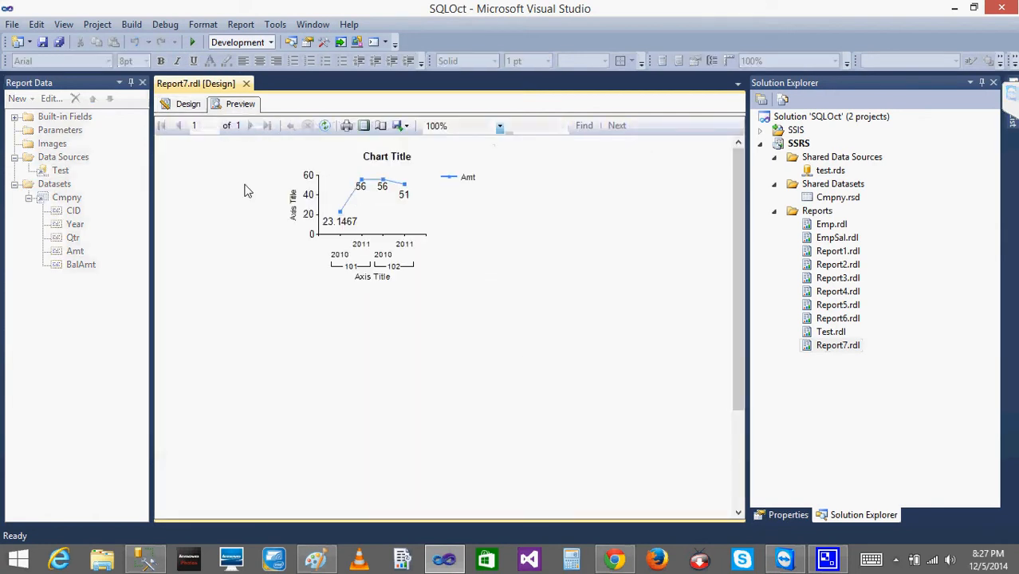
pyautogui.click(188, 105)
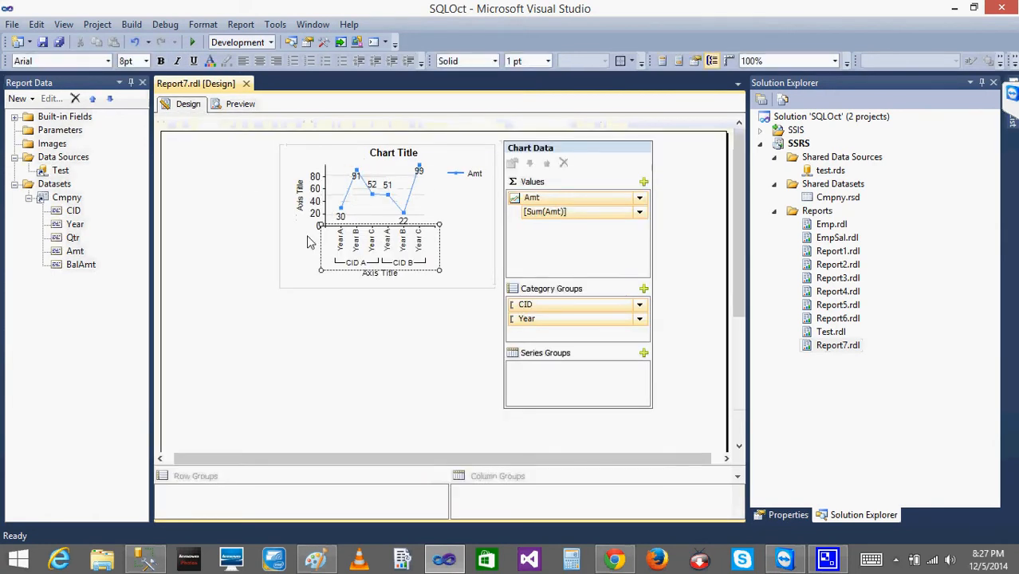
# Undo the line chart's data setup and labels and the deletion of the column chart.
pyautogui.hotkey('ctrl', 'z')
pyautogui.hotkey('ctrl', 'z')
pyautogui.hotkey('ctrl', 'z')
pyautogui.hotkey('ctrl', 'z')
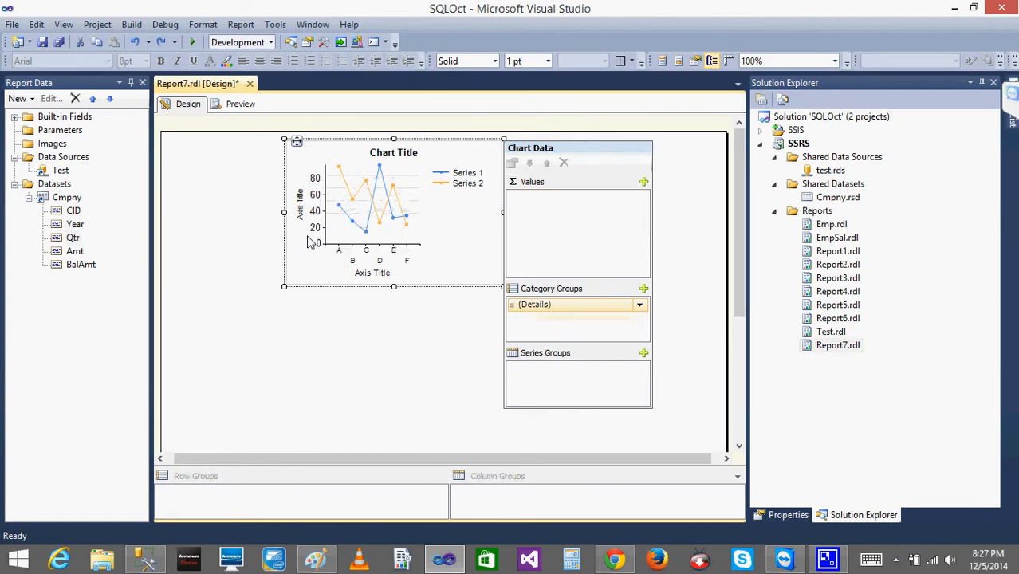
pyautogui.hotkey('ctrl', 'z')
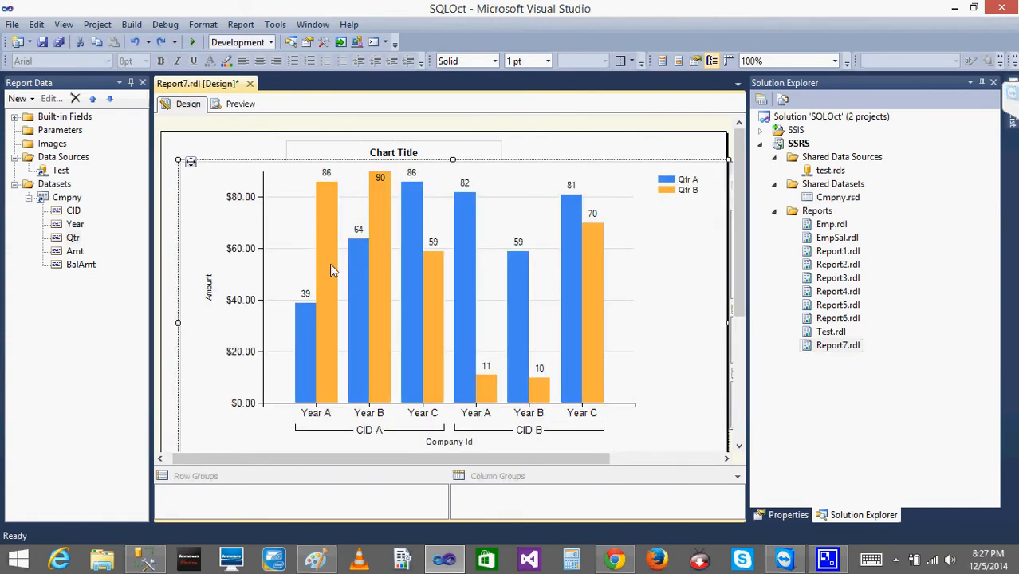
pyautogui.hotkey('ctrl', 'z')
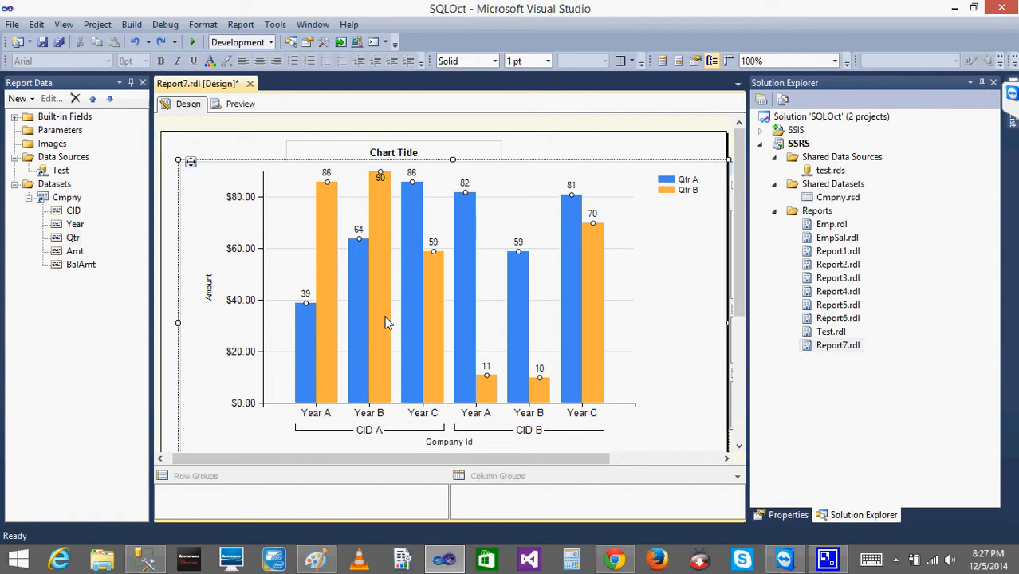
pyautogui.hotkey('ctrl', 'z')
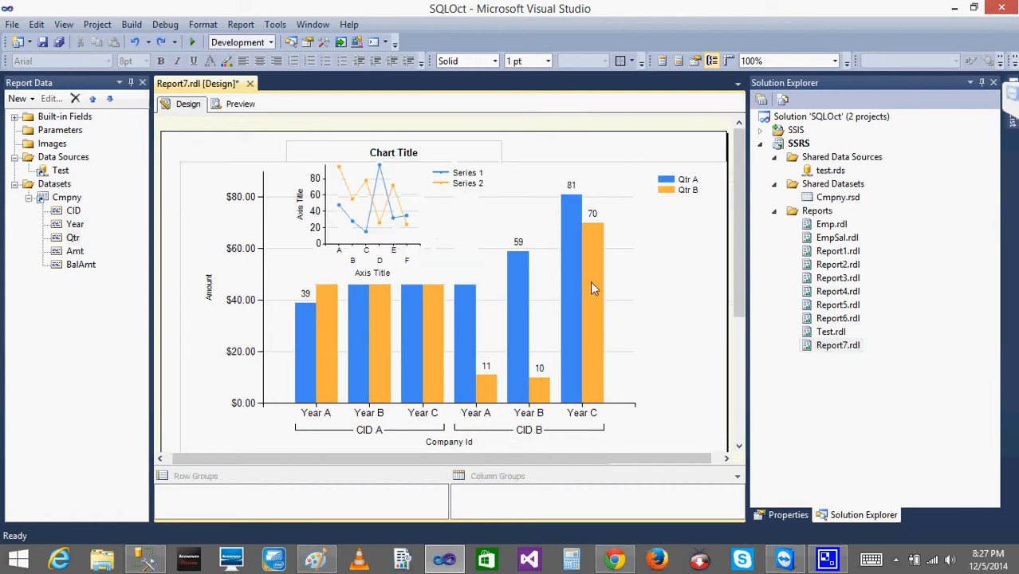
# Delete the line chart that overlaps the column chart in the report design.
pyautogui.click(430, 182)
pyautogui.rightClick(295, 141)
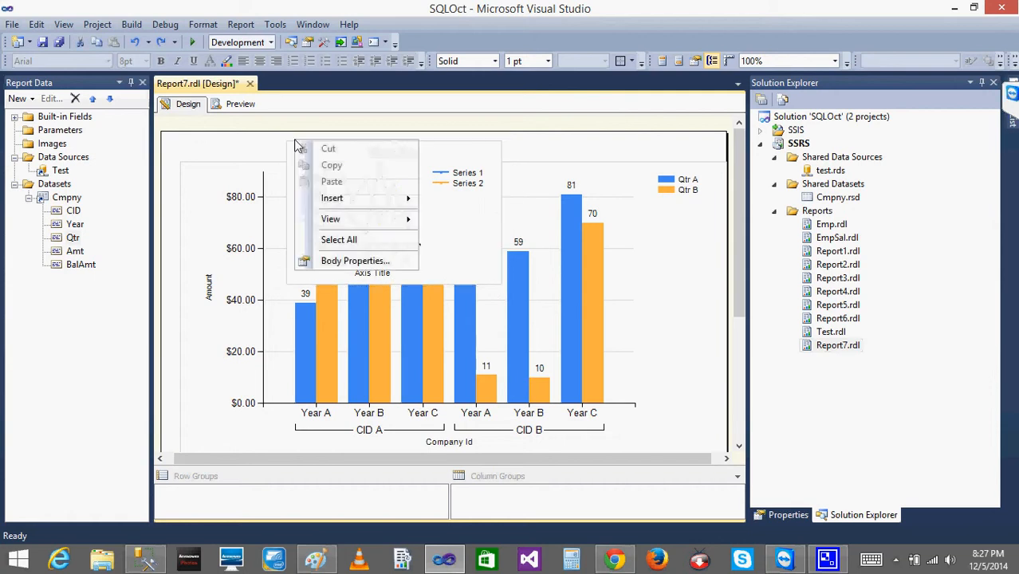
pyautogui.click(229, 141)
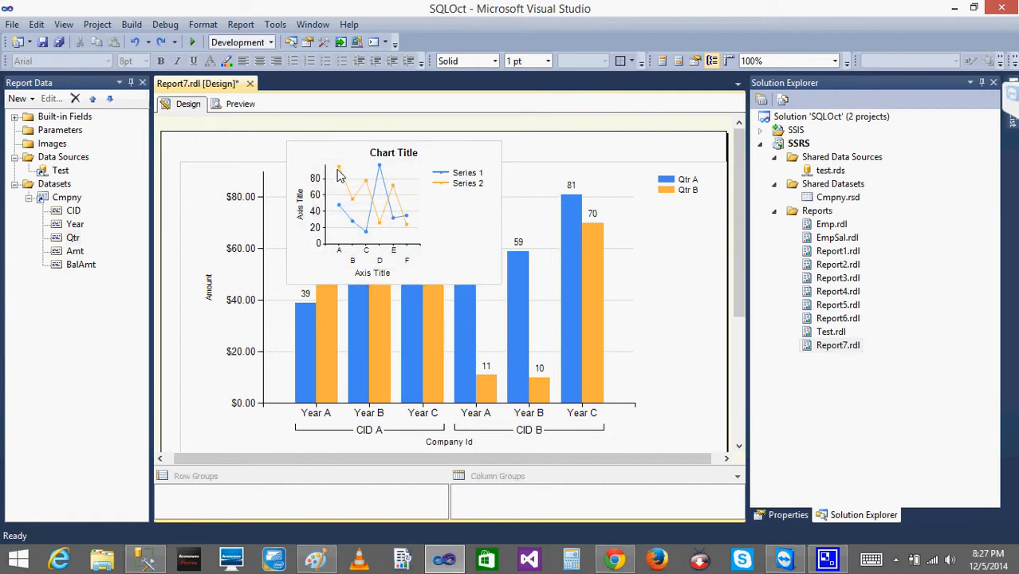
pyautogui.rightClick(337, 171)
pyautogui.rightClick(305, 152)
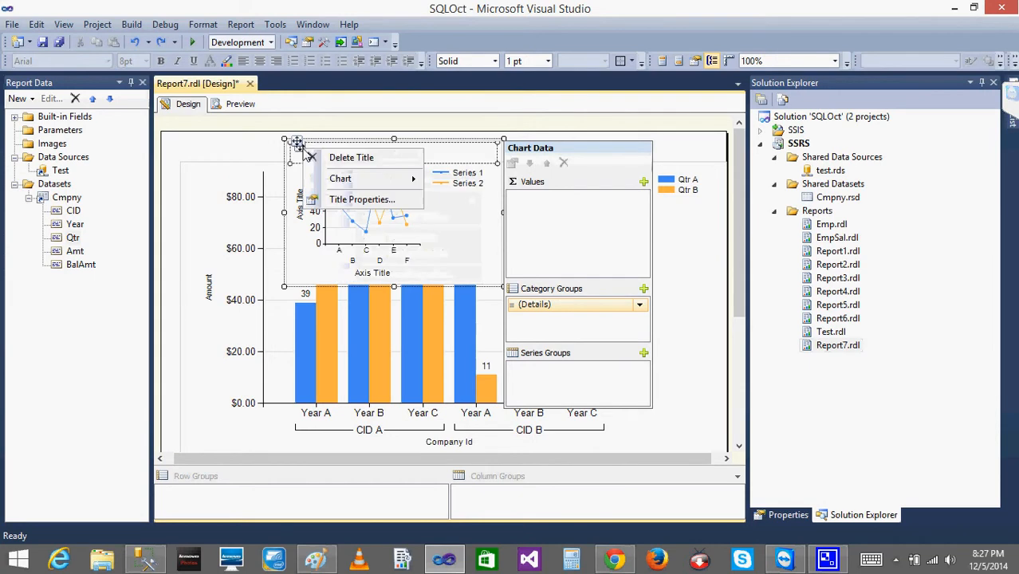
pyautogui.rightClick(297, 143)
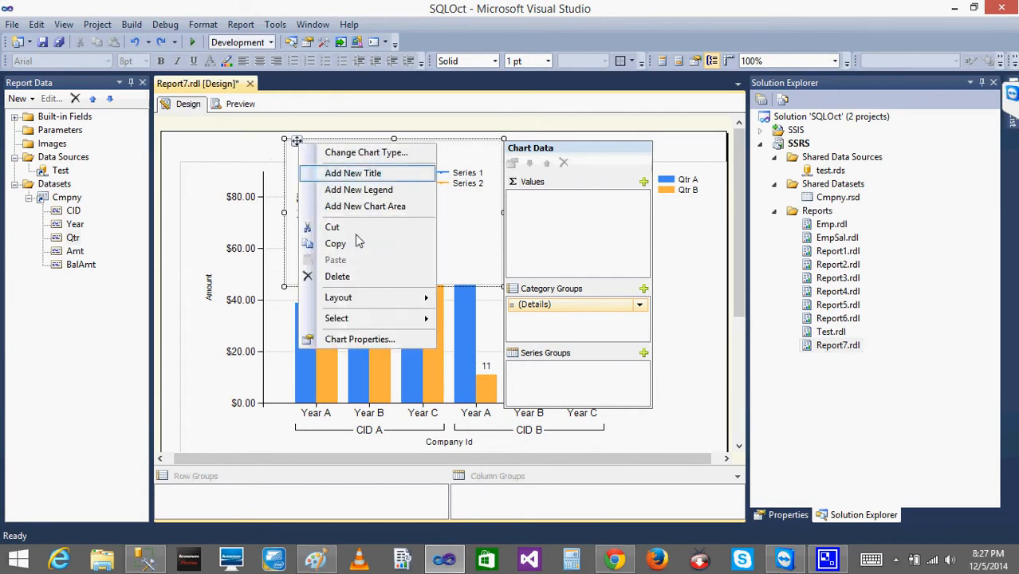
pyautogui.click(353, 279)
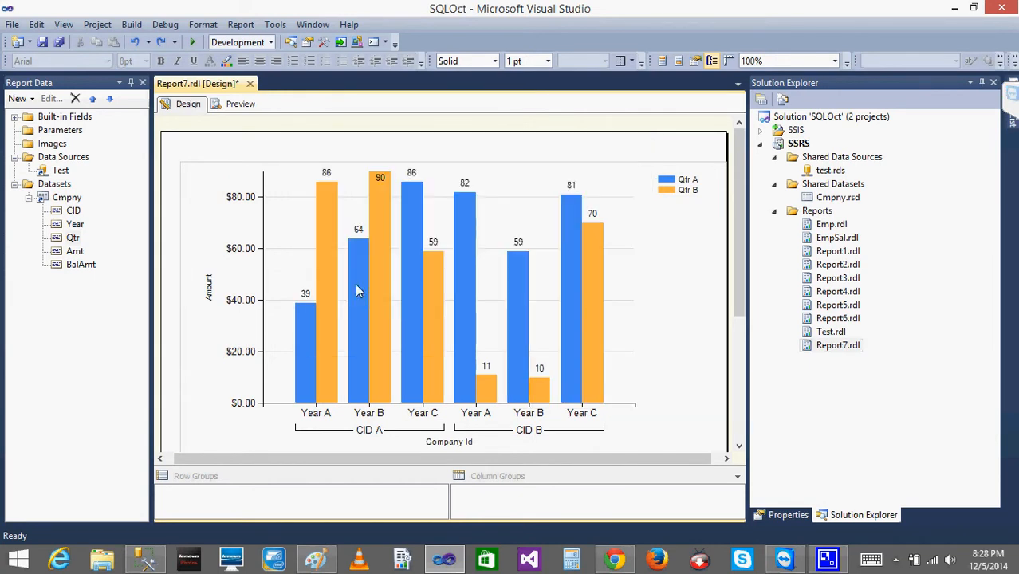
# Open the column chart's overall properties and move the dialog clear of the chart.
pyautogui.click(459, 281)
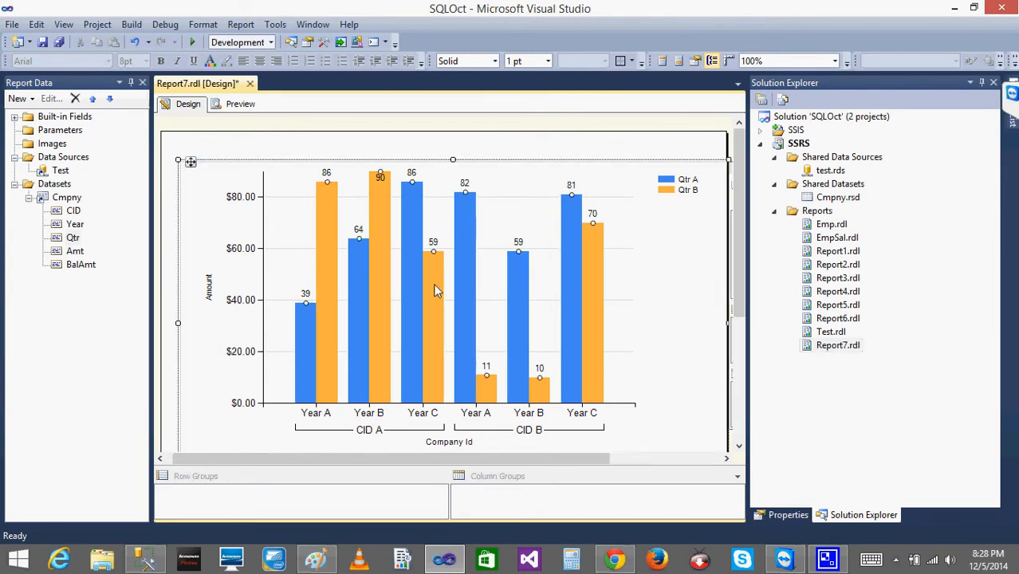
pyautogui.click(555, 155)
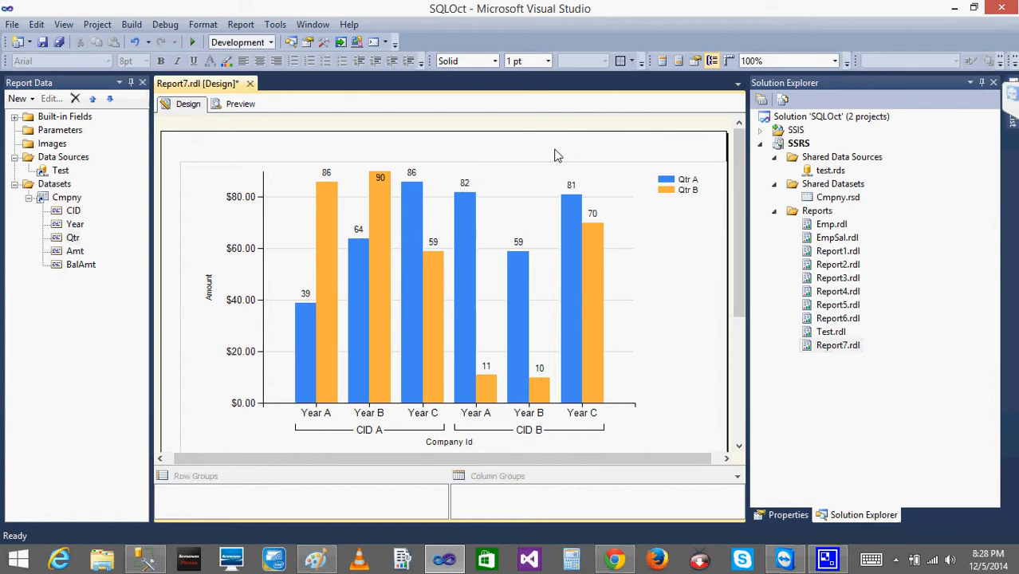
pyautogui.rightClick(555, 153)
pyautogui.rightClick(502, 174)
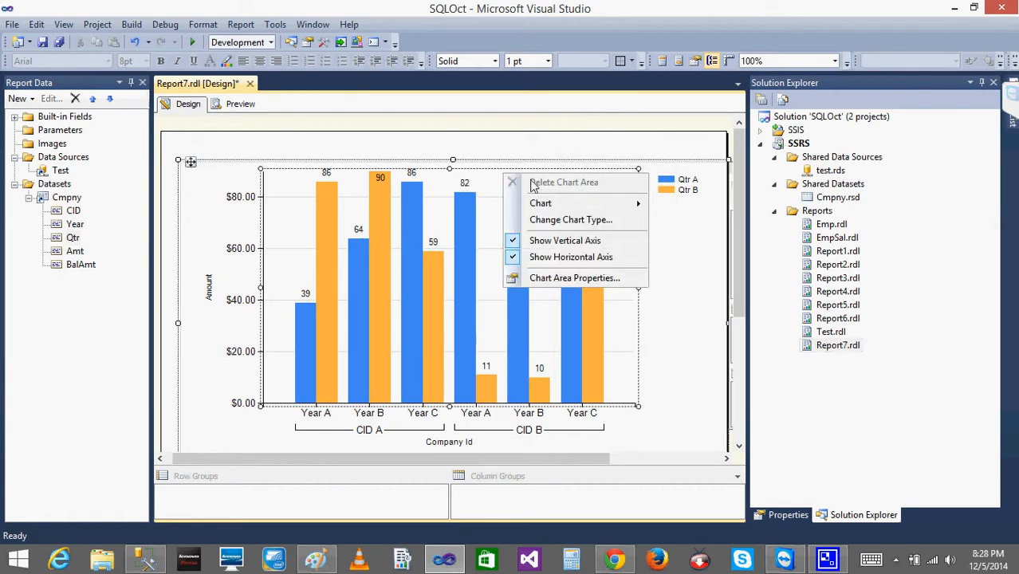
pyautogui.moveTo(618, 207)
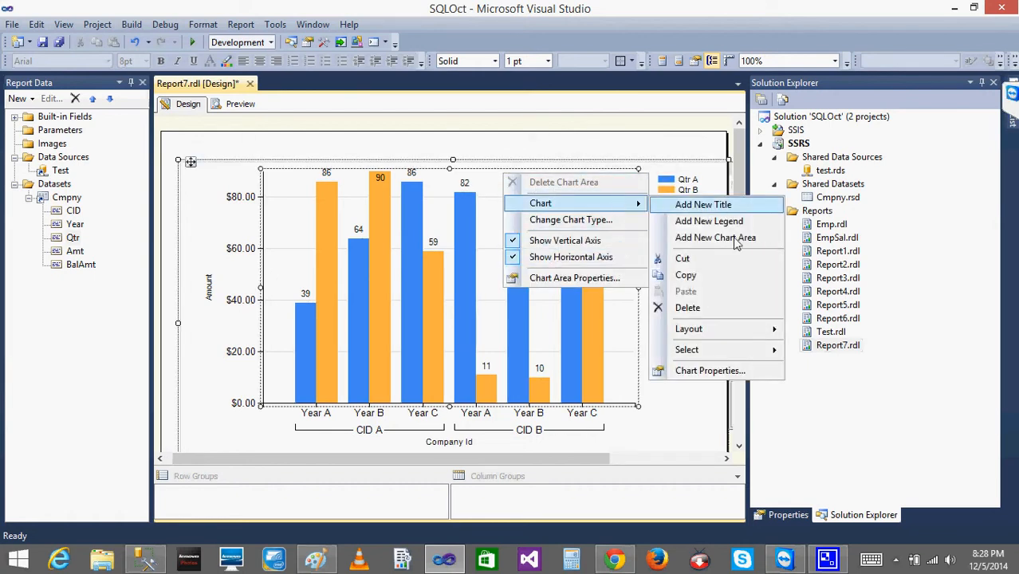
pyautogui.click(722, 369)
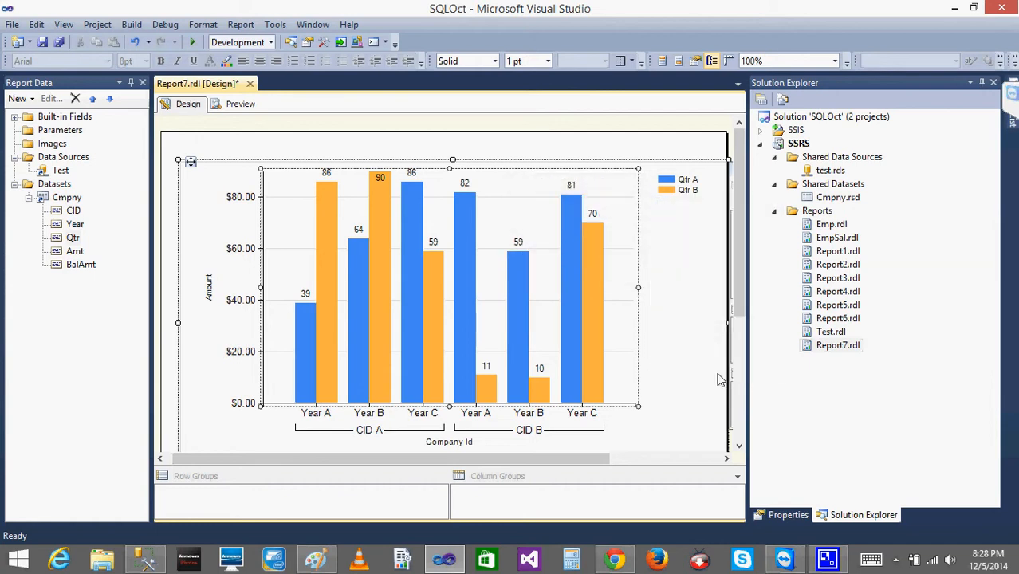
pyautogui.press('super+c')
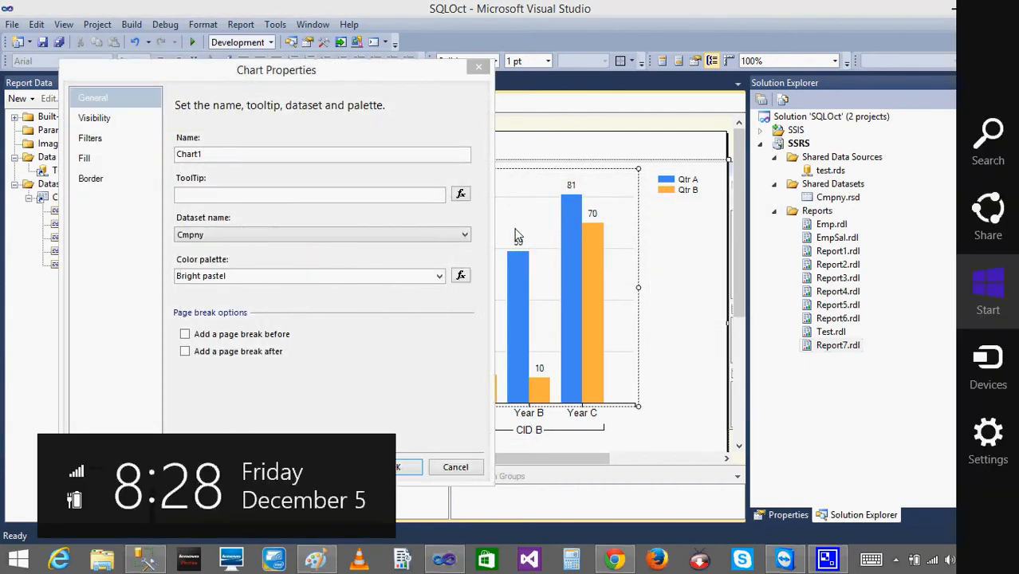
pyautogui.click(358, 268)
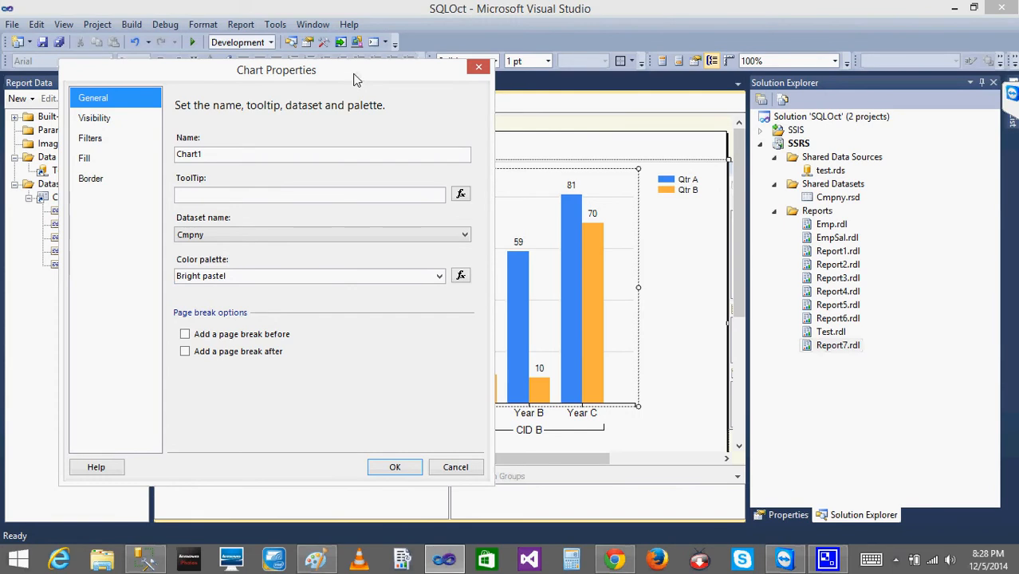
pyautogui.moveTo(356, 80); pyautogui.dragTo(838, 101)
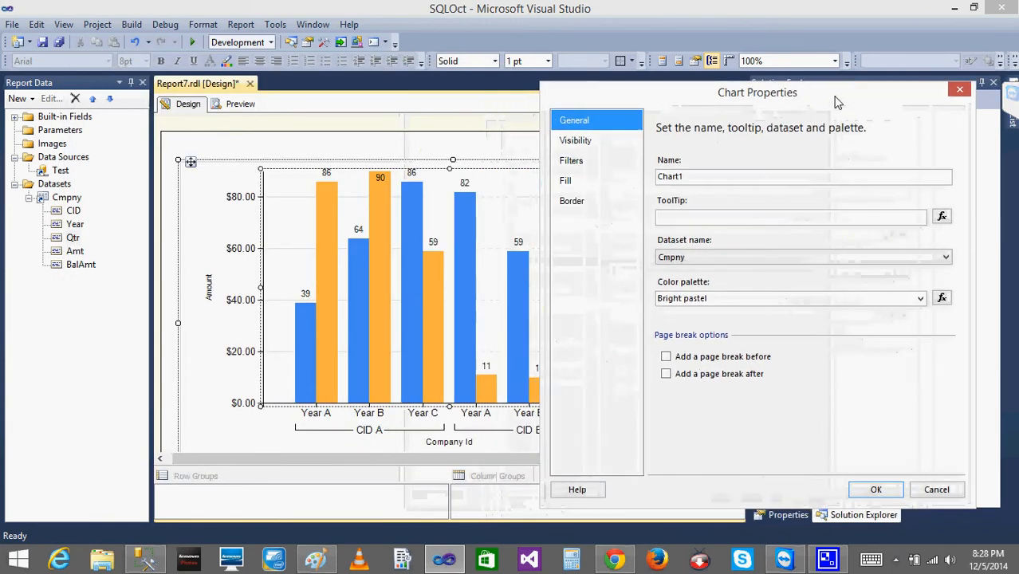
# Try the Earth tones, Light and Custom color palettes on the column chart and look at the palette expression without changing it.
pyautogui.click(921, 299)
pyautogui.click(817, 323)
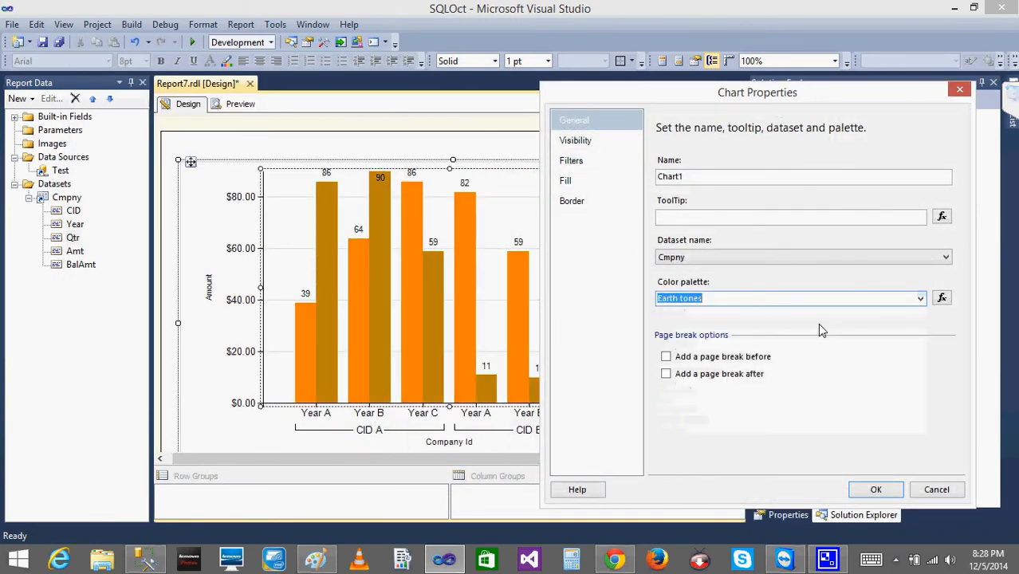
pyautogui.click(919, 298)
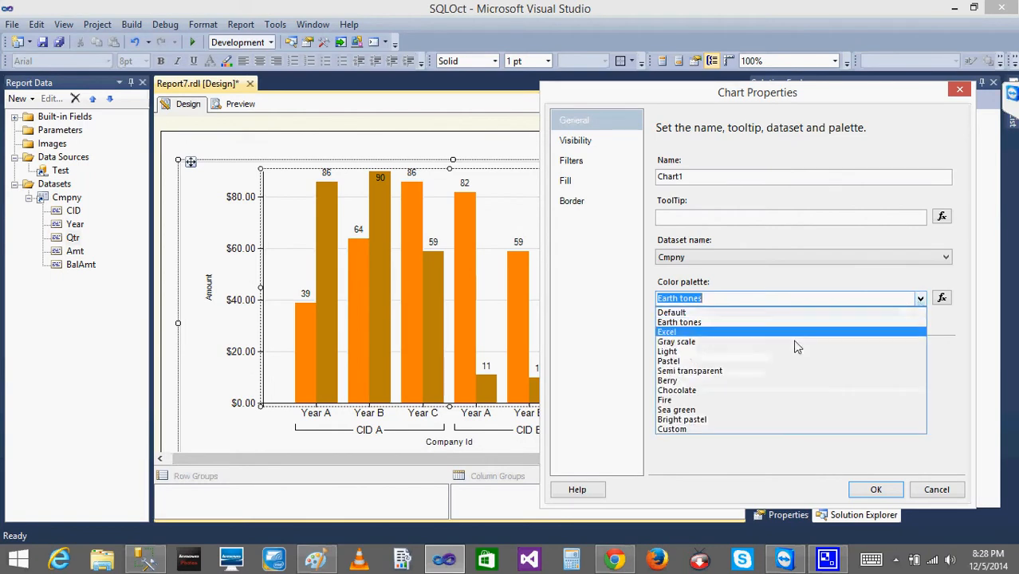
pyautogui.click(774, 359)
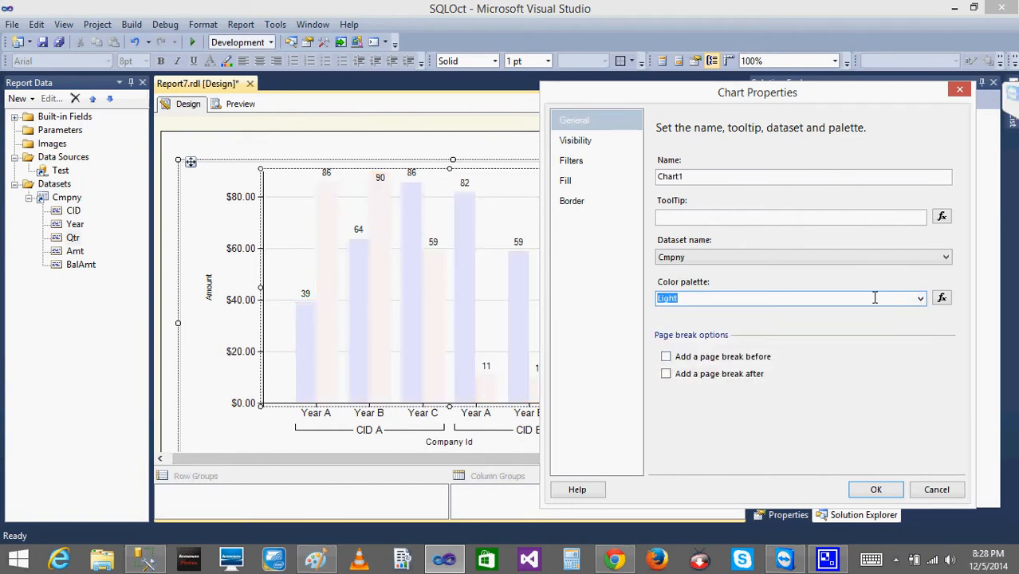
pyautogui.click(920, 298)
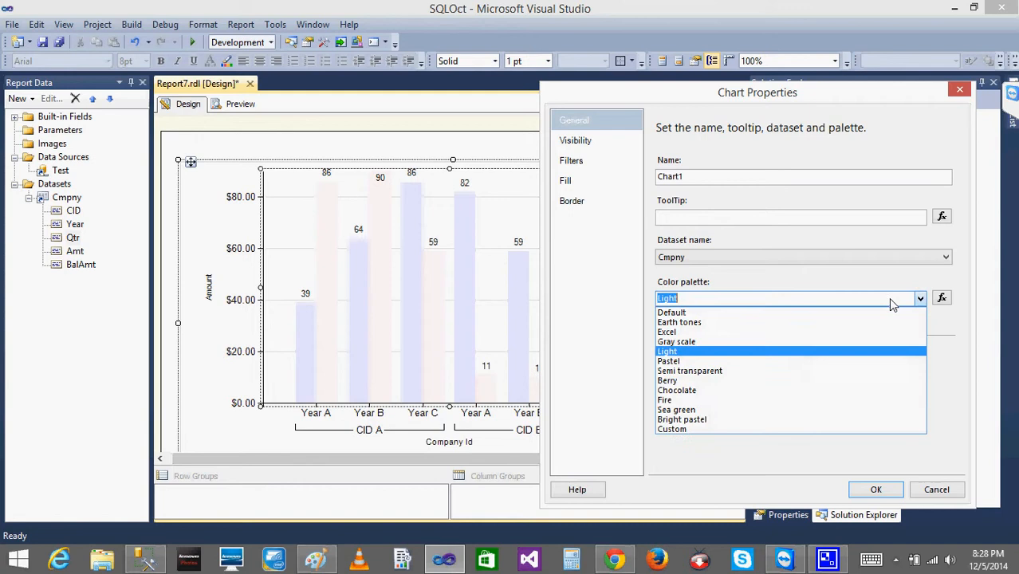
pyautogui.click(708, 429)
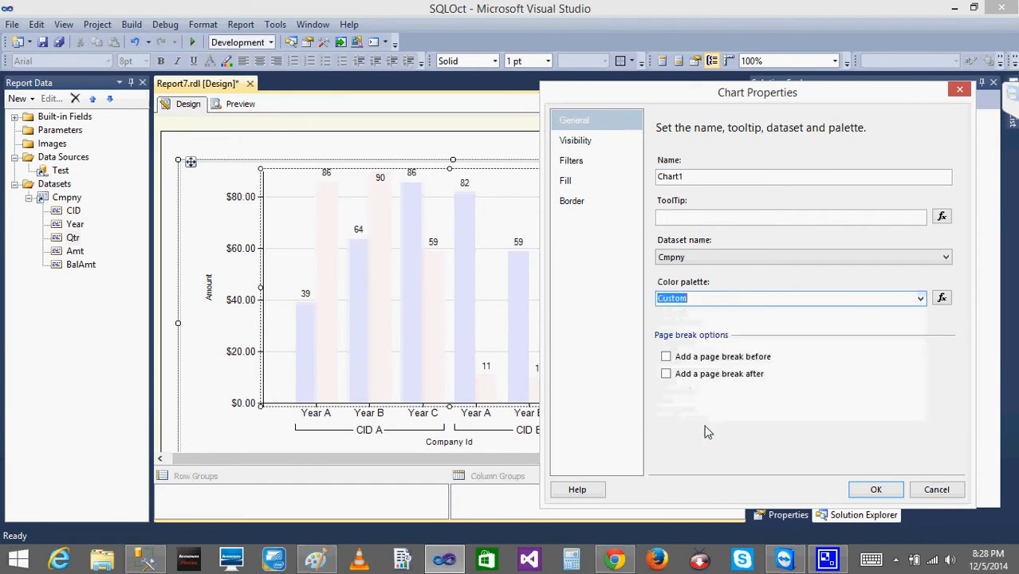
pyautogui.click(941, 299)
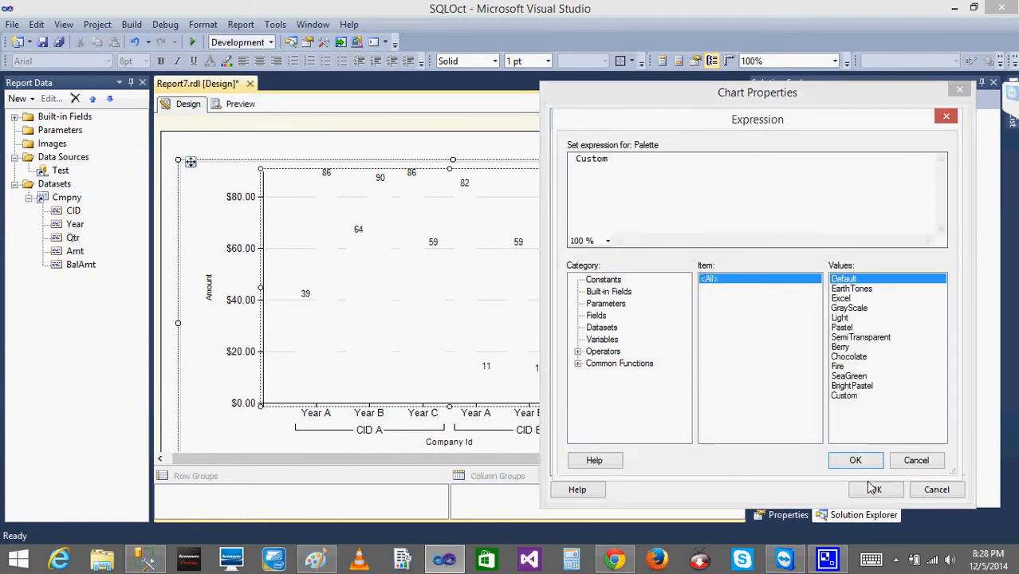
pyautogui.click(916, 460)
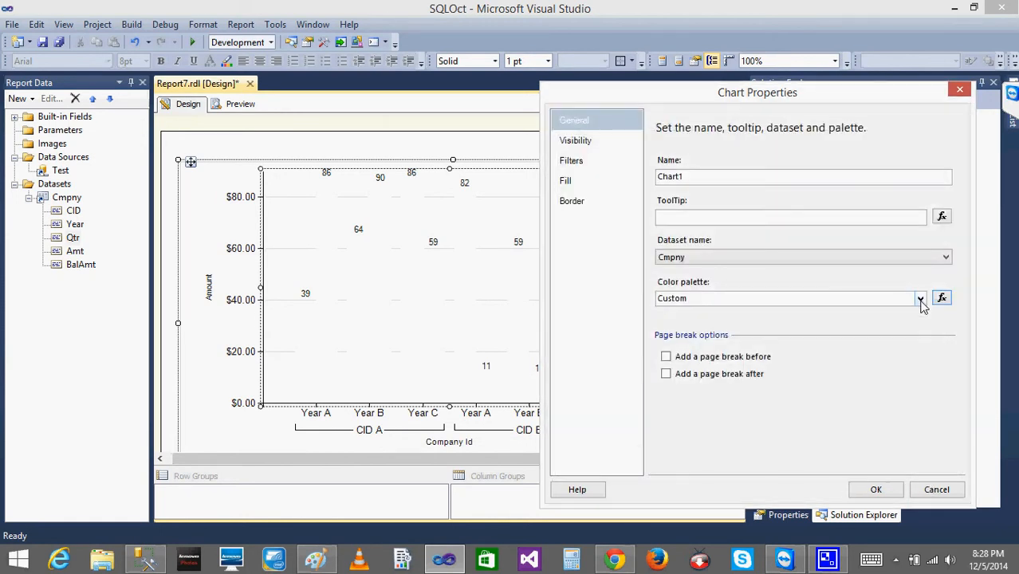
# Set the column chart's color palette to Excel and apply the chart properties.
pyautogui.click(919, 298)
pyautogui.click(772, 326)
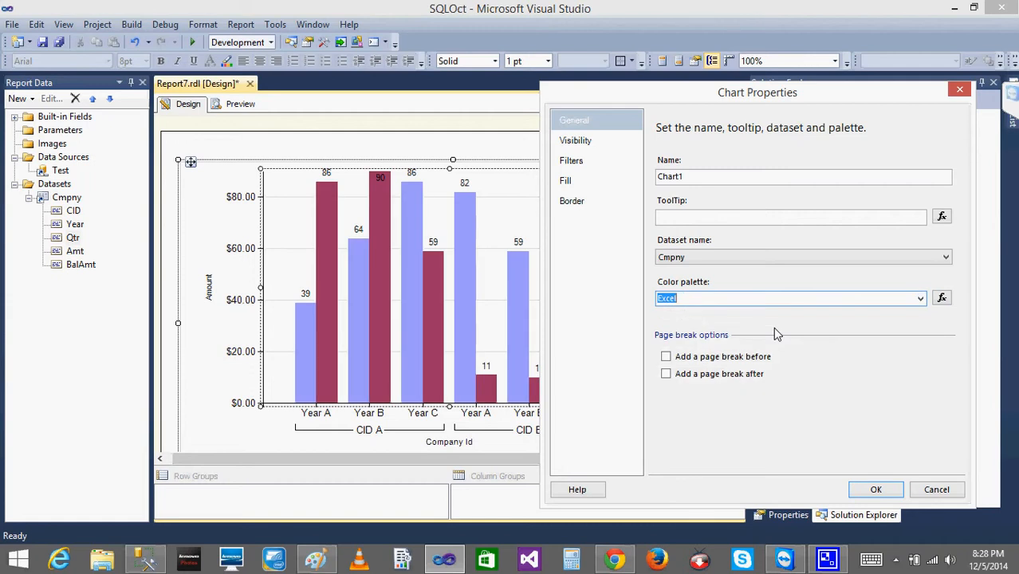
pyautogui.click(874, 491)
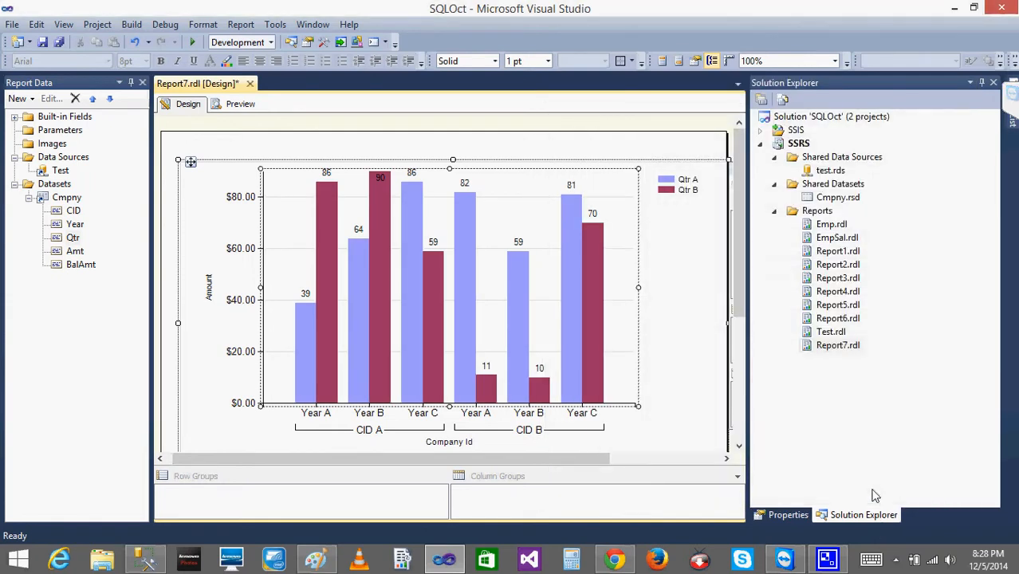
# Open the fill options for the column chart's summed Amt series, keeping the chart in view.
pyautogui.click(328, 216)
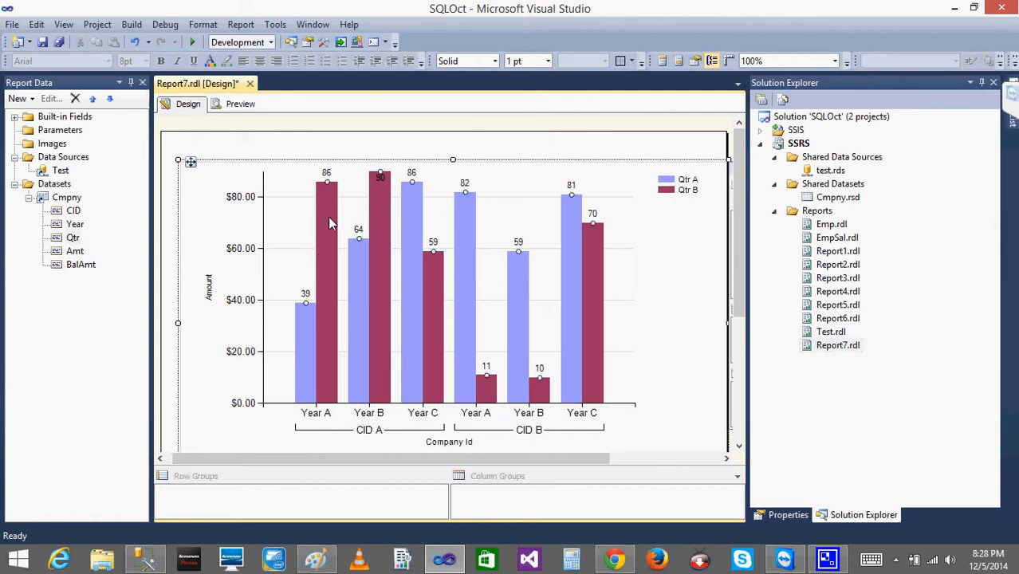
pyautogui.rightClick(327, 220)
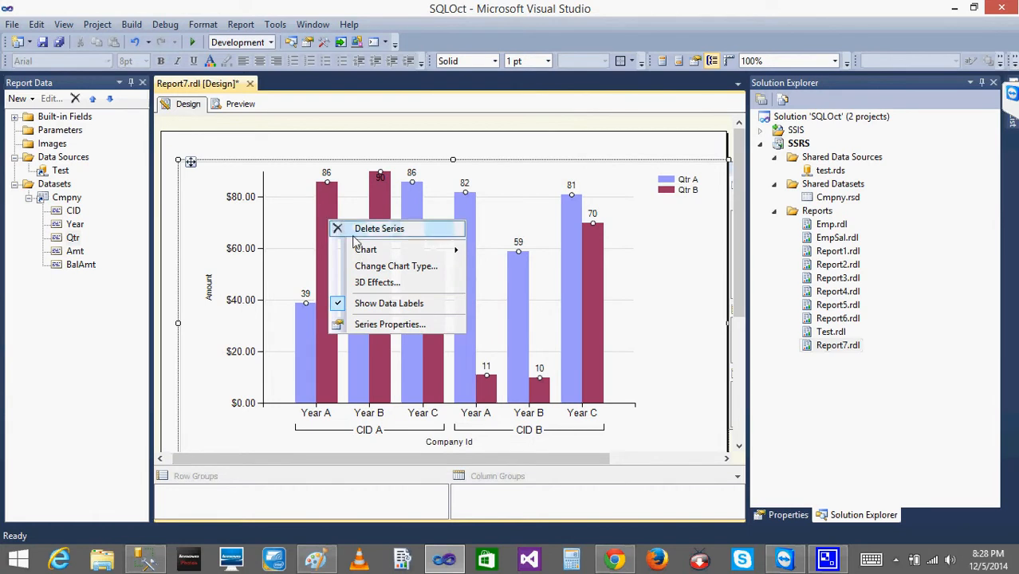
pyautogui.click(400, 333)
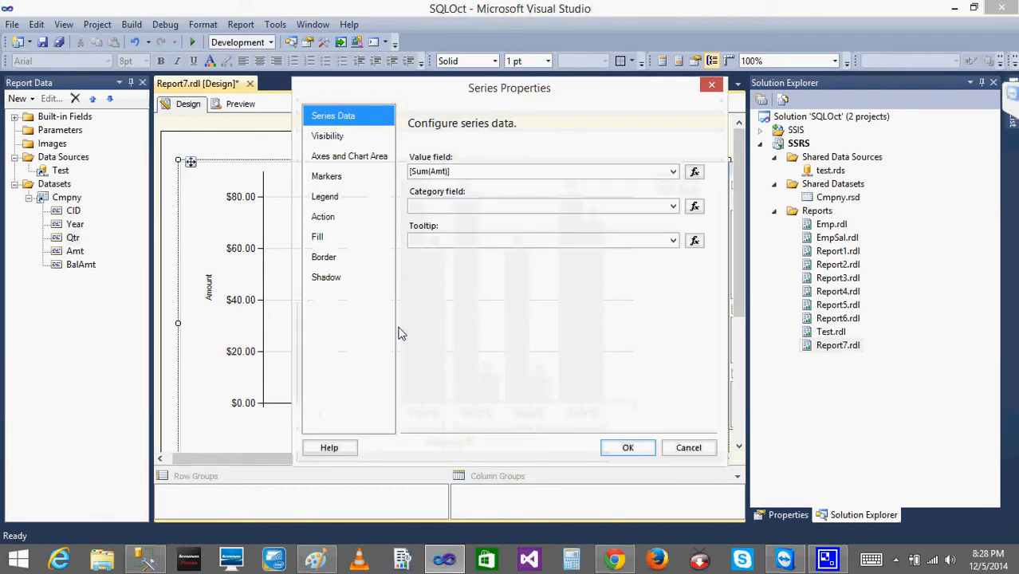
pyautogui.moveTo(428, 88); pyautogui.dragTo(673, 80)
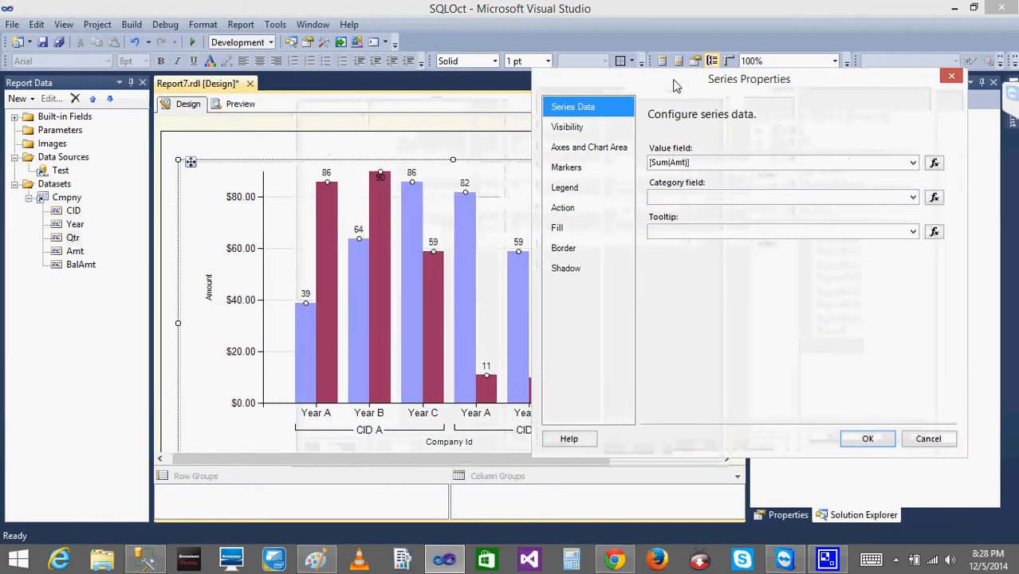
pyautogui.click(575, 231)
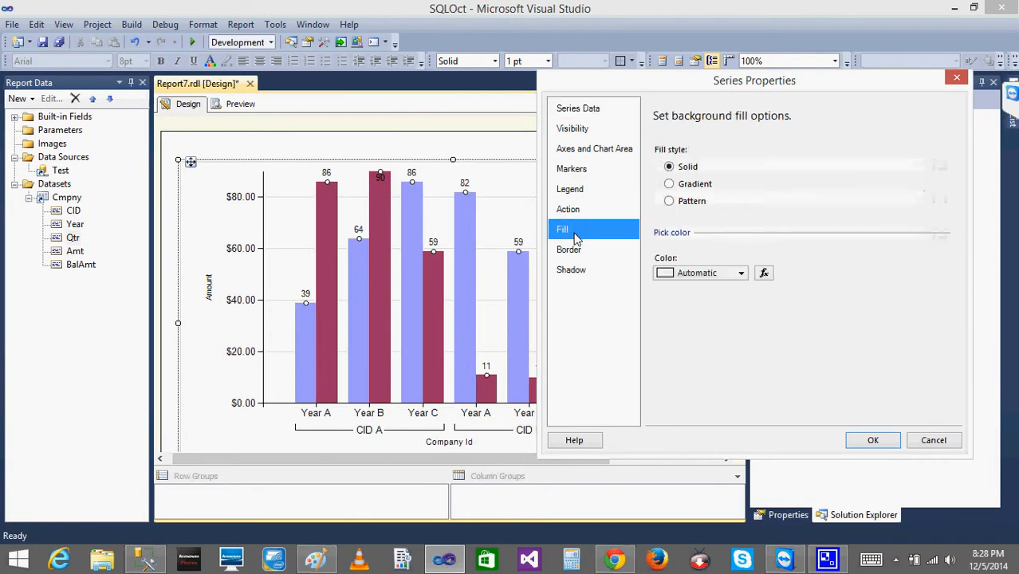
# Try a pattern fill on the Amt series with the Narrow horizontal and 70 percent pattern styles.
pyautogui.click(668, 202)
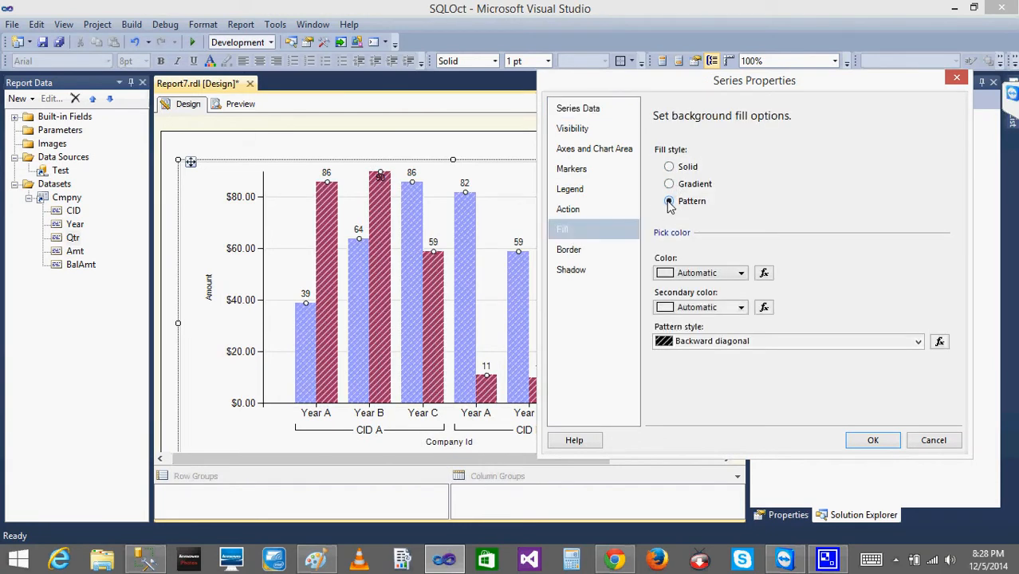
pyautogui.click(918, 342)
pyautogui.click(730, 302)
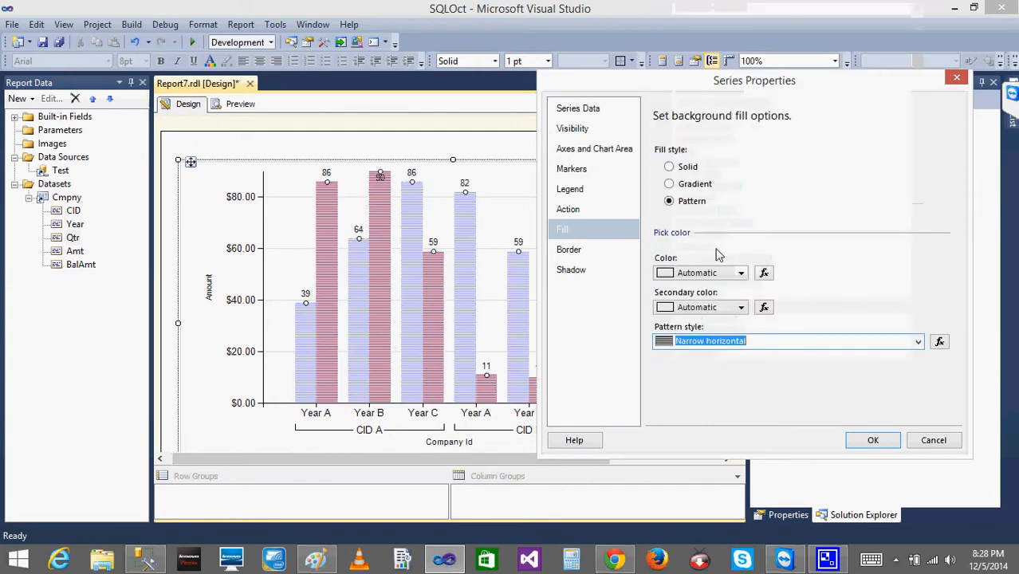
pyautogui.click(918, 342)
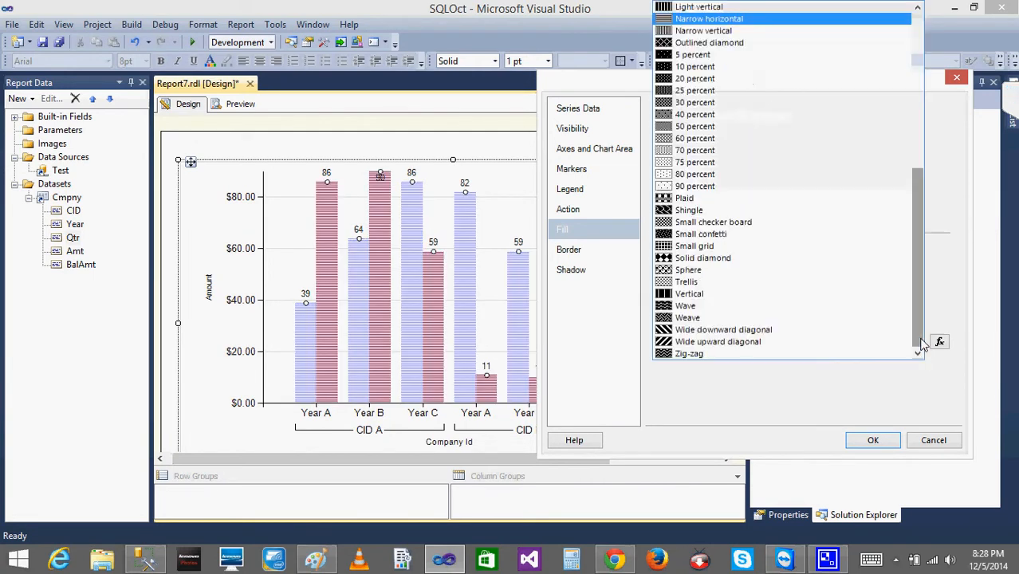
pyautogui.click(680, 151)
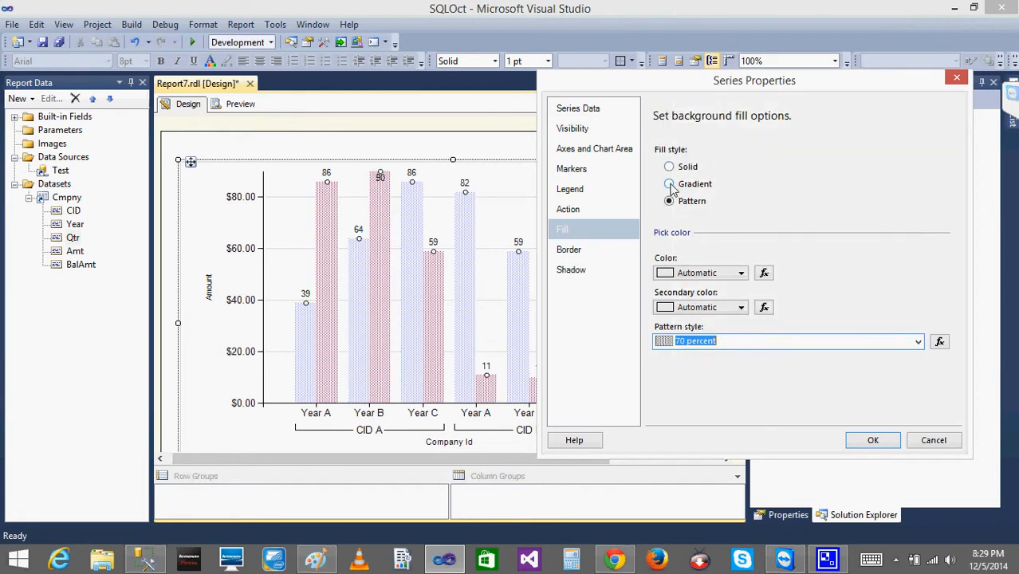
# Try a gradient fill on the Amt series with the None and Center gradient styles, and discard the series changes.
pyautogui.click(669, 184)
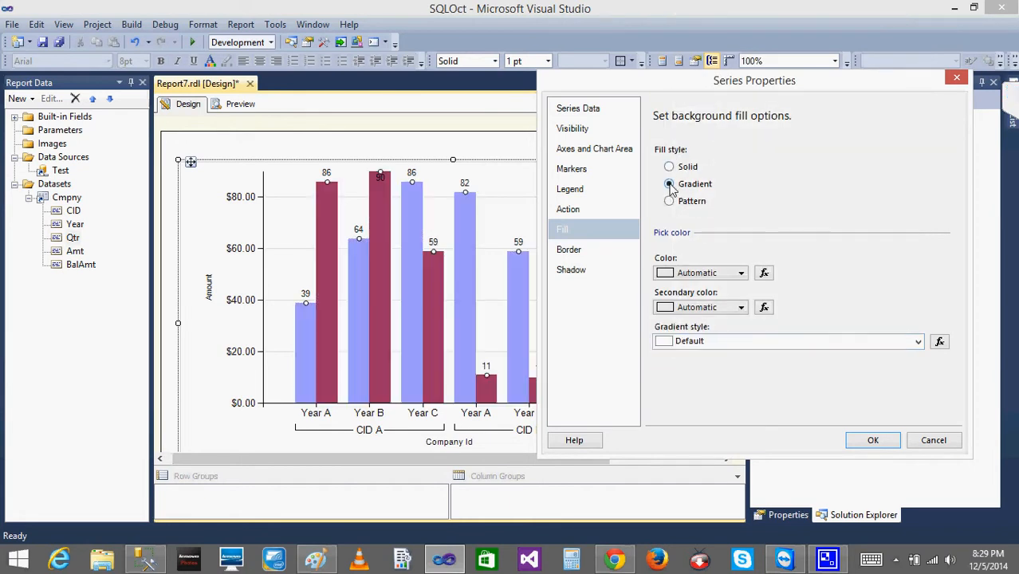
pyautogui.click(917, 343)
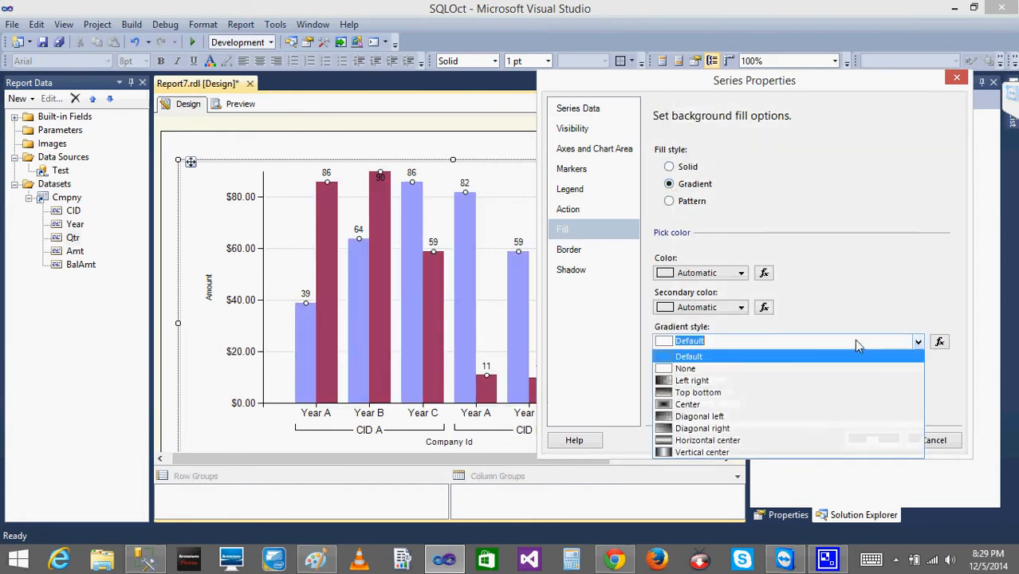
pyautogui.click(793, 369)
pyautogui.click(924, 343)
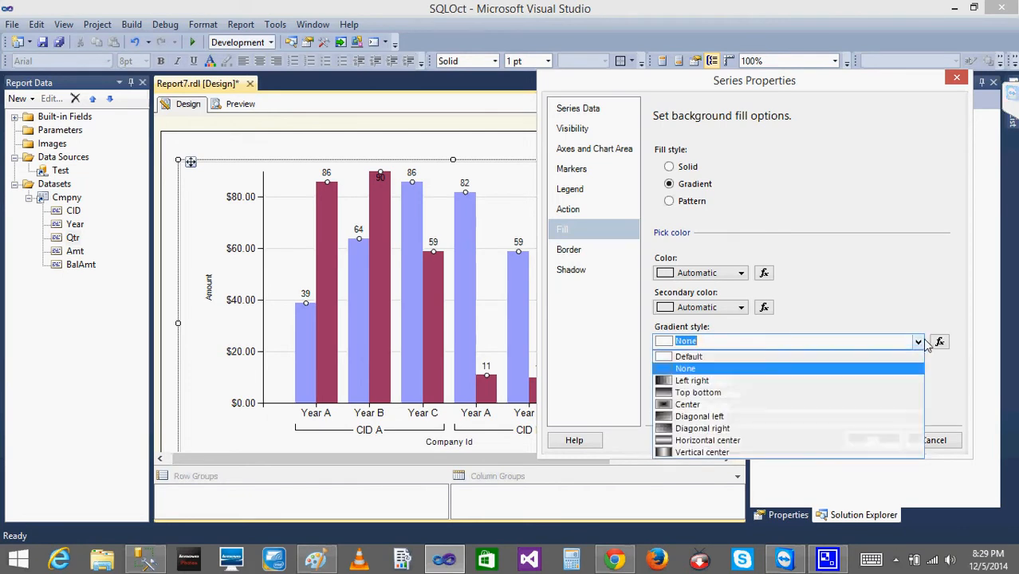
pyautogui.press('super+c')
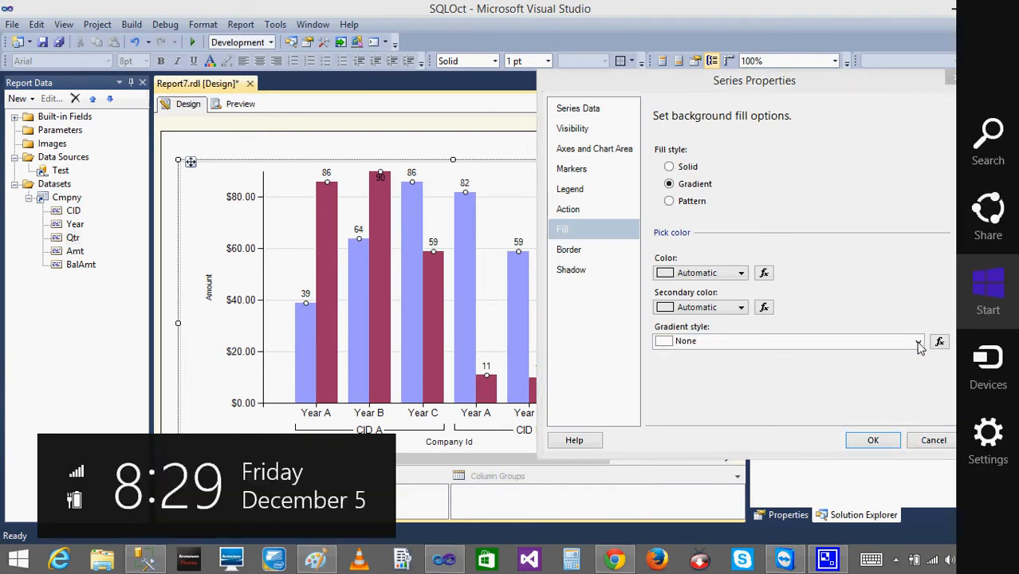
pyautogui.click(919, 344)
pyautogui.click(919, 343)
pyautogui.click(816, 400)
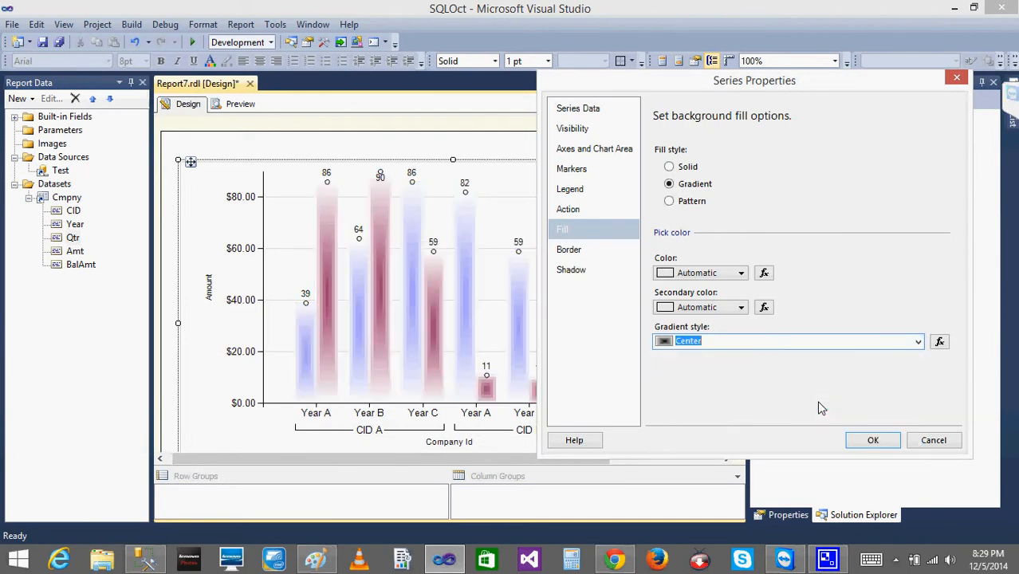
pyautogui.click(923, 440)
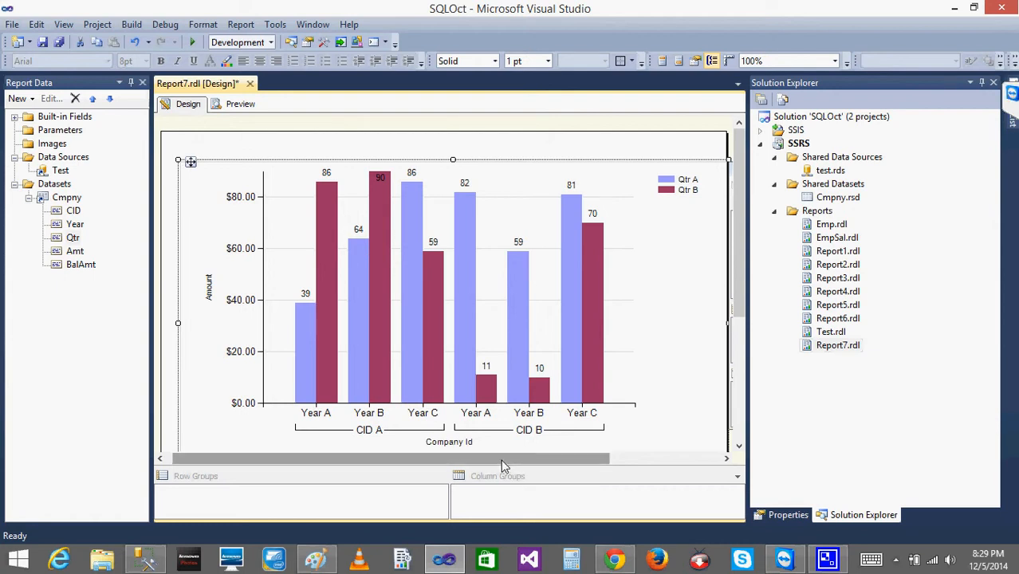
# Try Qtr as a third category group below Year in the chart data, and return it to the series groups.
pyautogui.moveTo(501, 460); pyautogui.dragTo(684, 462)
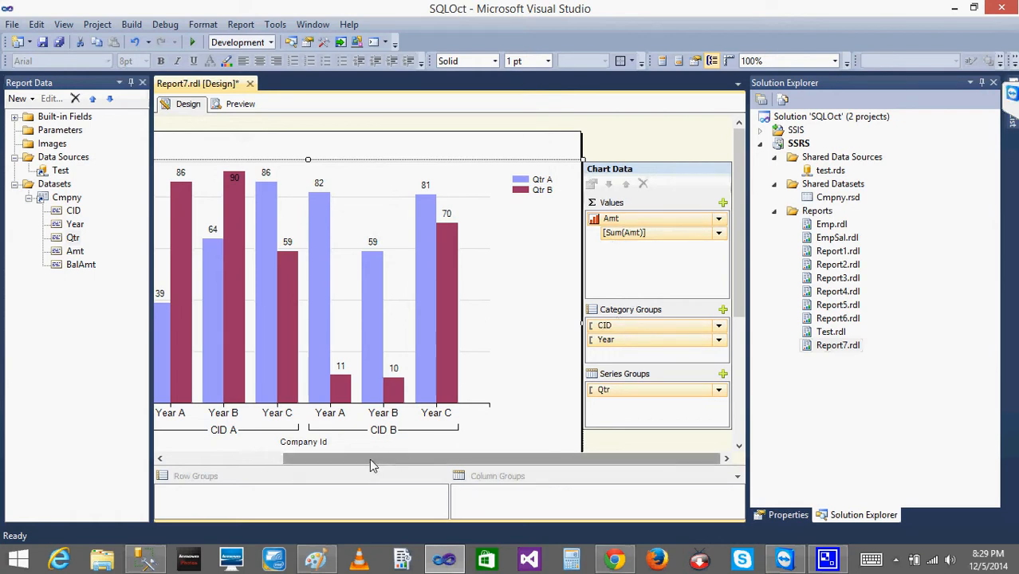
pyautogui.moveTo(369, 458); pyautogui.dragTo(295, 460)
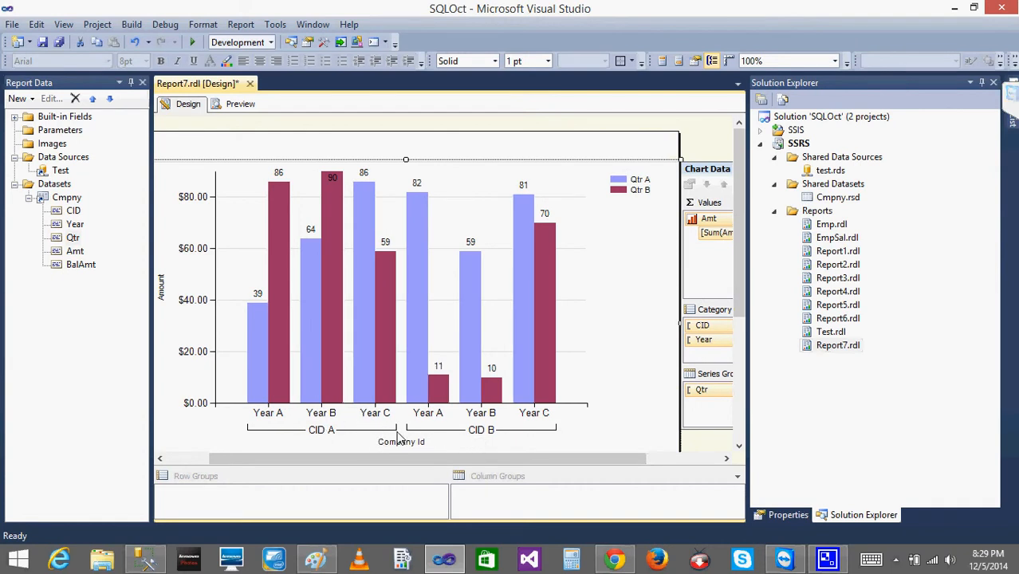
pyautogui.moveTo(444, 464); pyautogui.dragTo(597, 469)
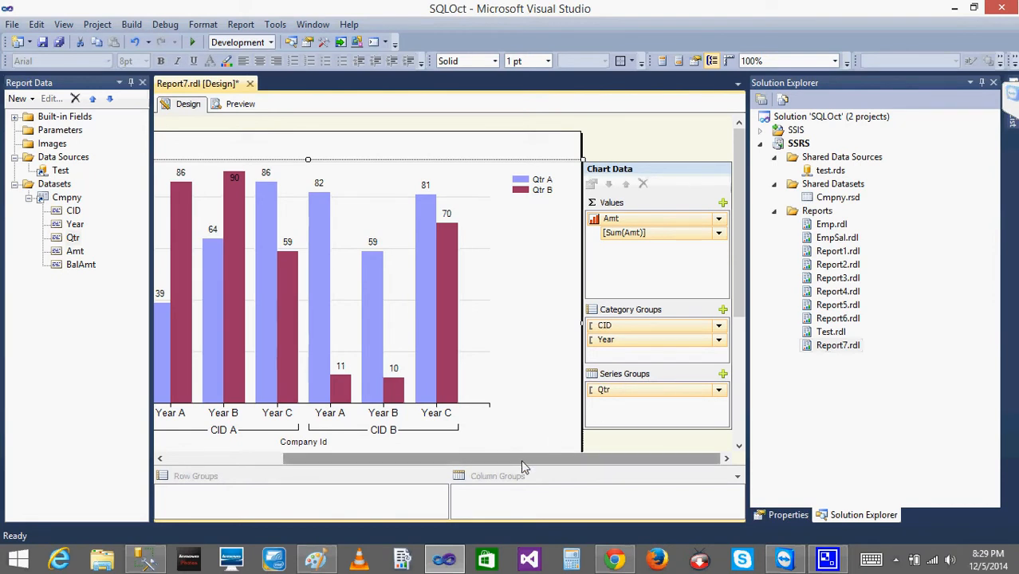
pyautogui.moveTo(522, 466)
pyautogui.mouseDown()
pyautogui.moveTo(404, 446)
pyautogui.moveTo(506, 466)
pyautogui.mouseUp()
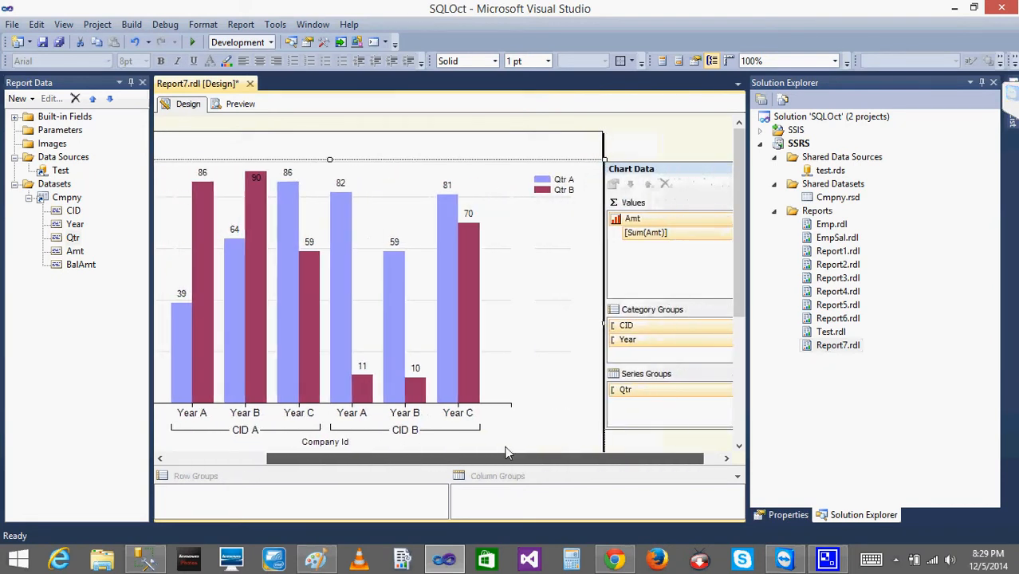
pyautogui.click(640, 222)
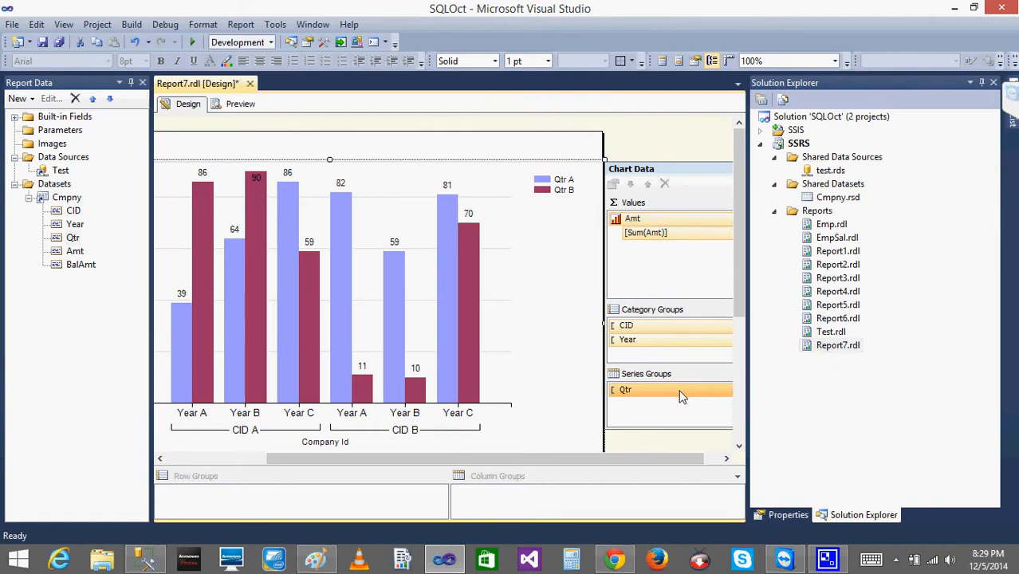
pyautogui.moveTo(675, 392); pyautogui.dragTo(676, 362)
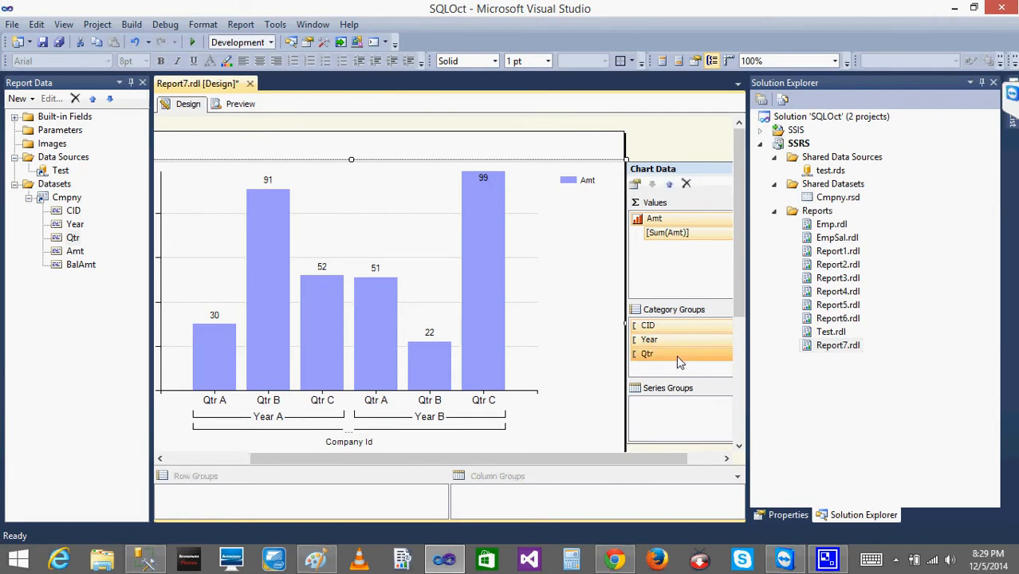
pyautogui.click(477, 330)
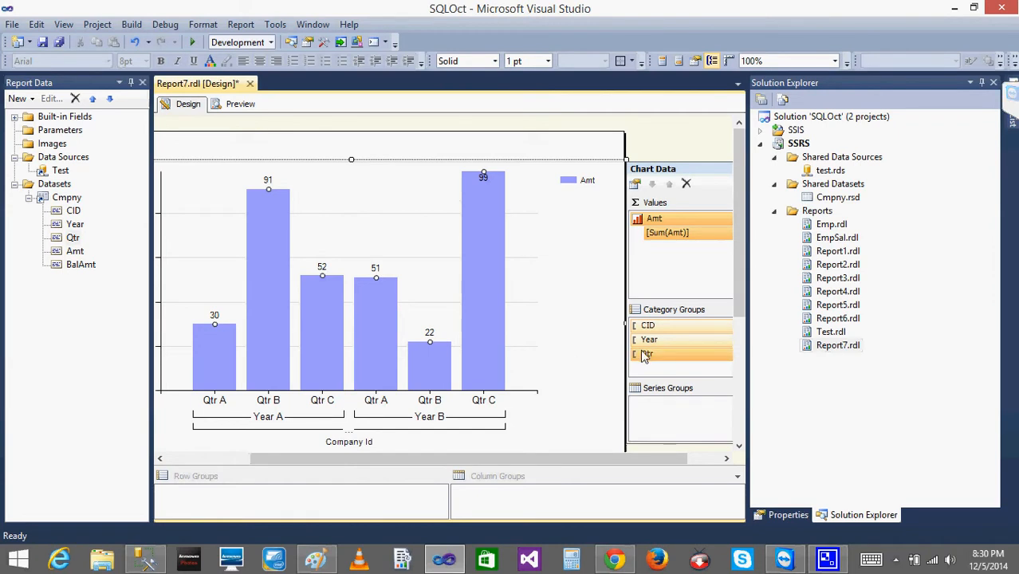
pyautogui.moveTo(647, 356); pyautogui.dragTo(657, 412)
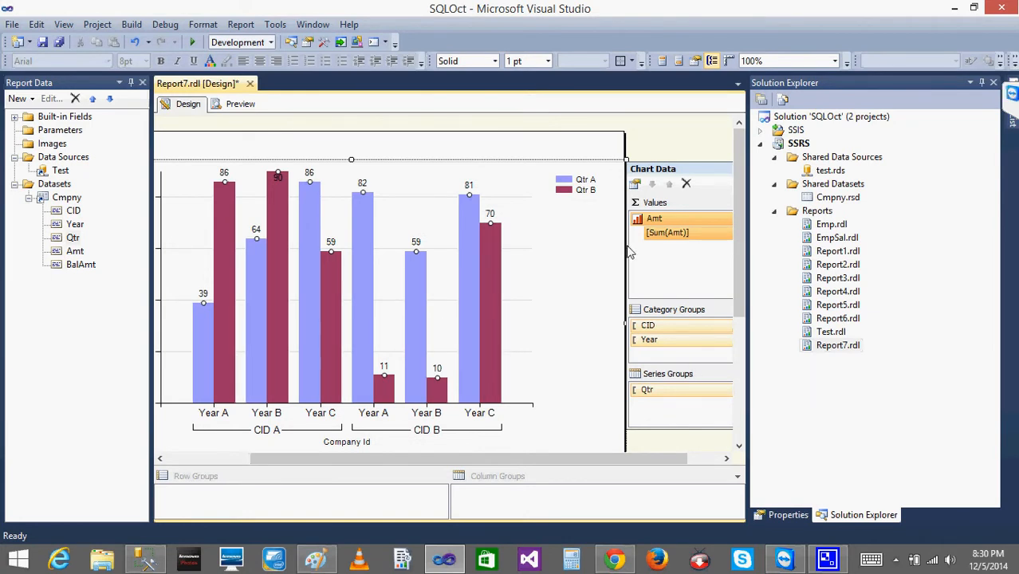
pyautogui.click(577, 229)
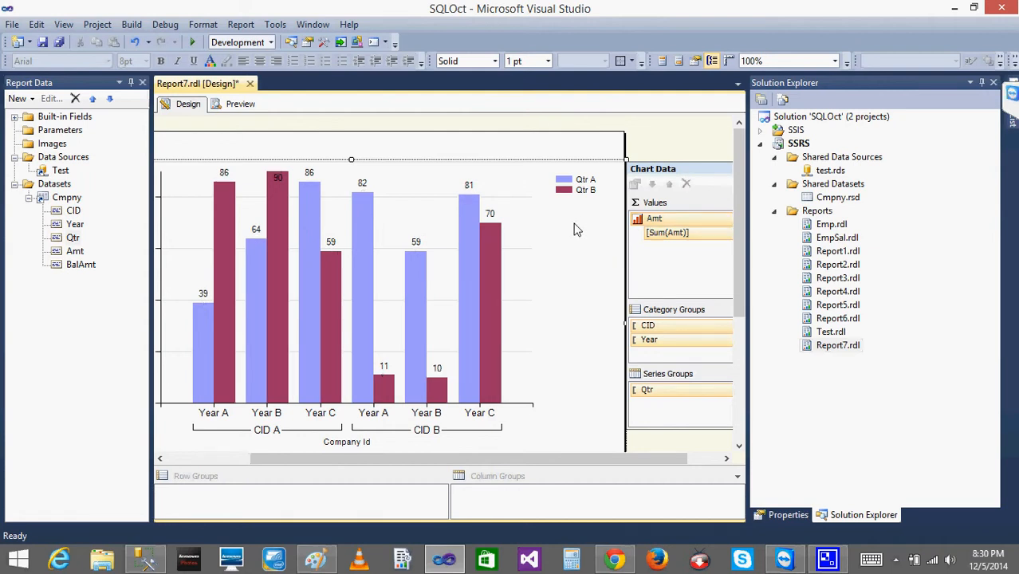
# Preview the report to compare the rendered chart with its sample data in the design view.
pyautogui.click(241, 104)
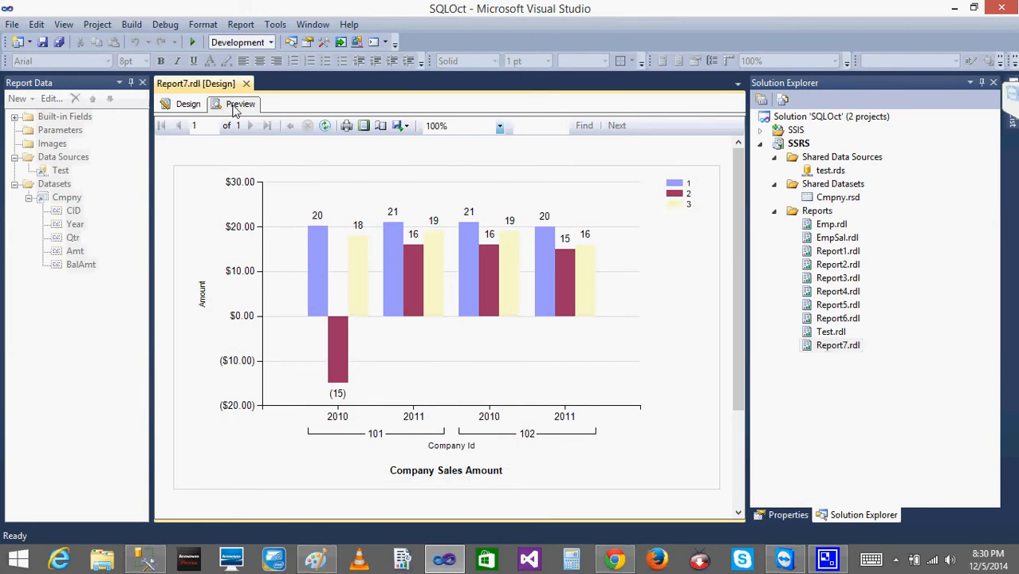
pyautogui.click(189, 104)
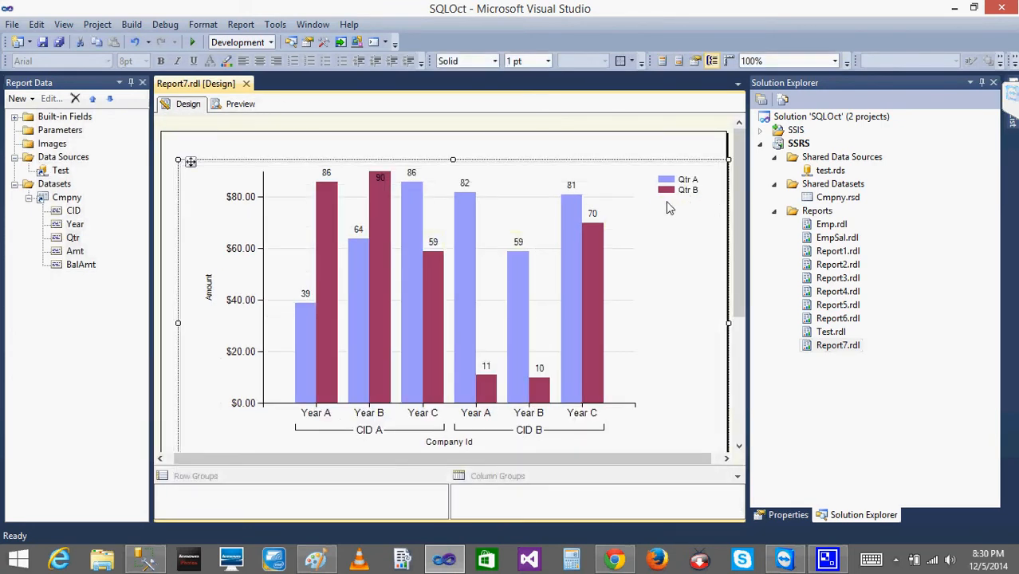
pyautogui.click(238, 105)
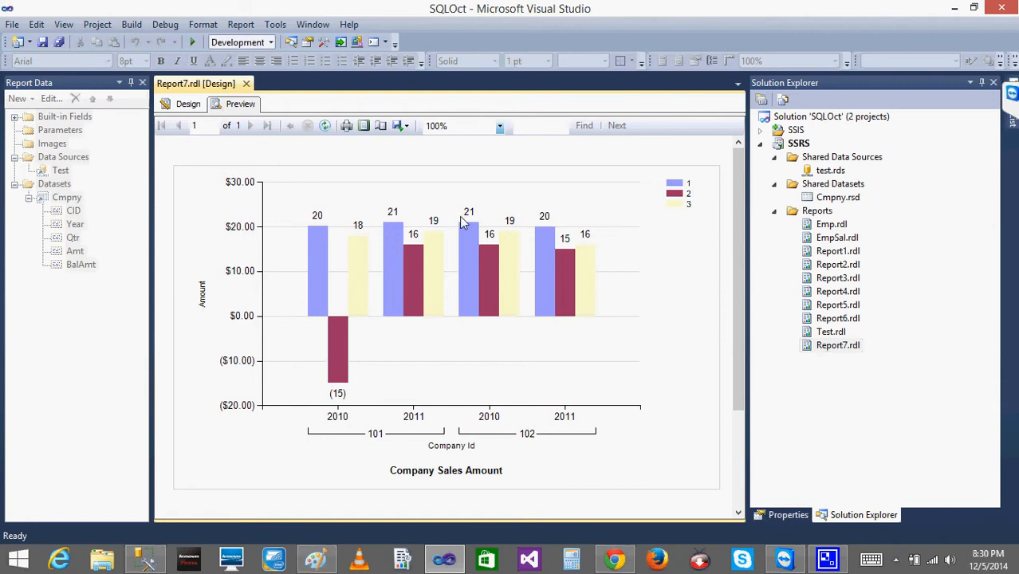
pyautogui.click(190, 104)
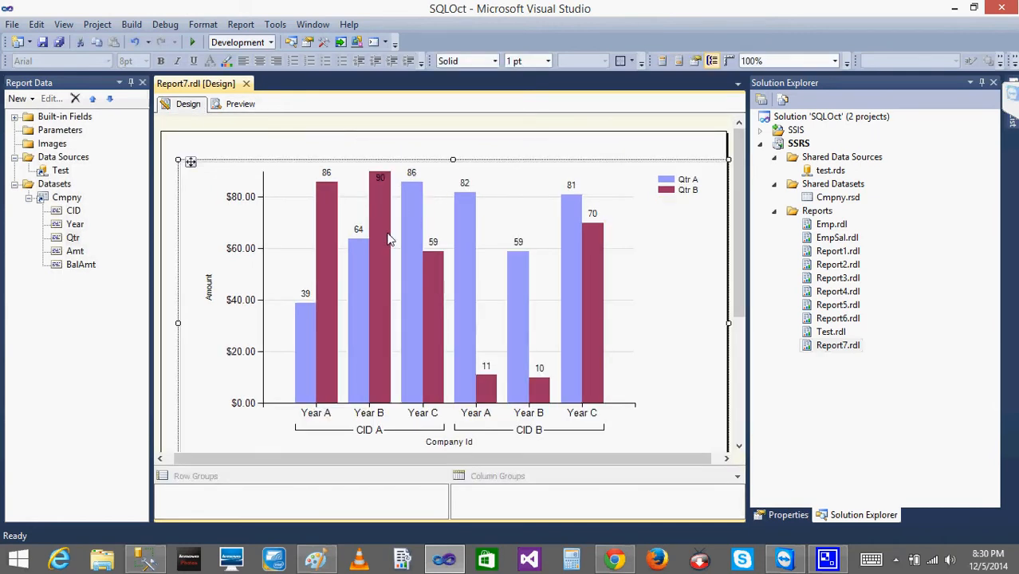
# Set the column chart's color palette to Pastel and preview the recolored report.
pyautogui.rightClick(388, 239)
pyautogui.rightClick(540, 167)
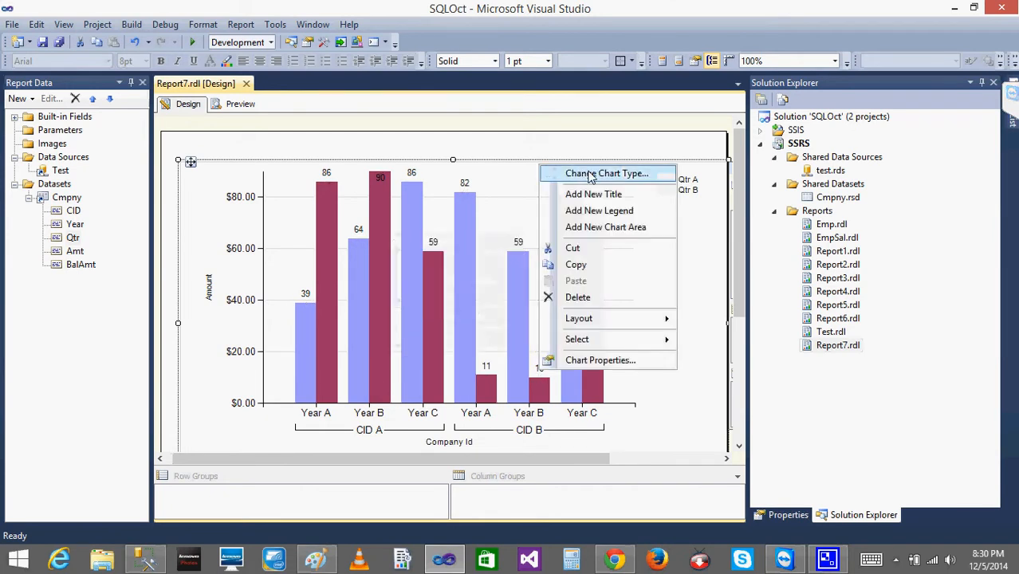
pyautogui.click(600, 361)
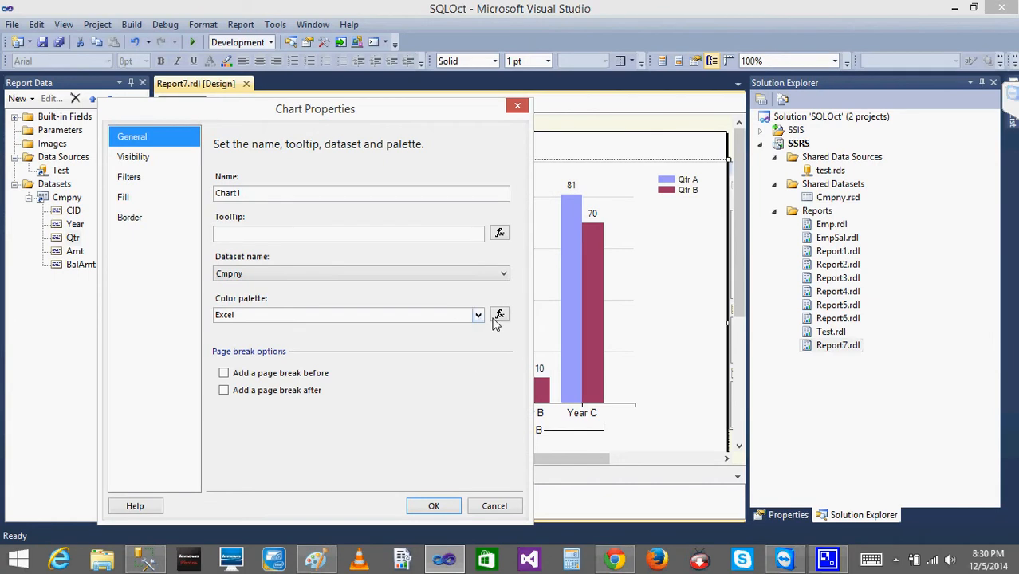
pyautogui.click(478, 314)
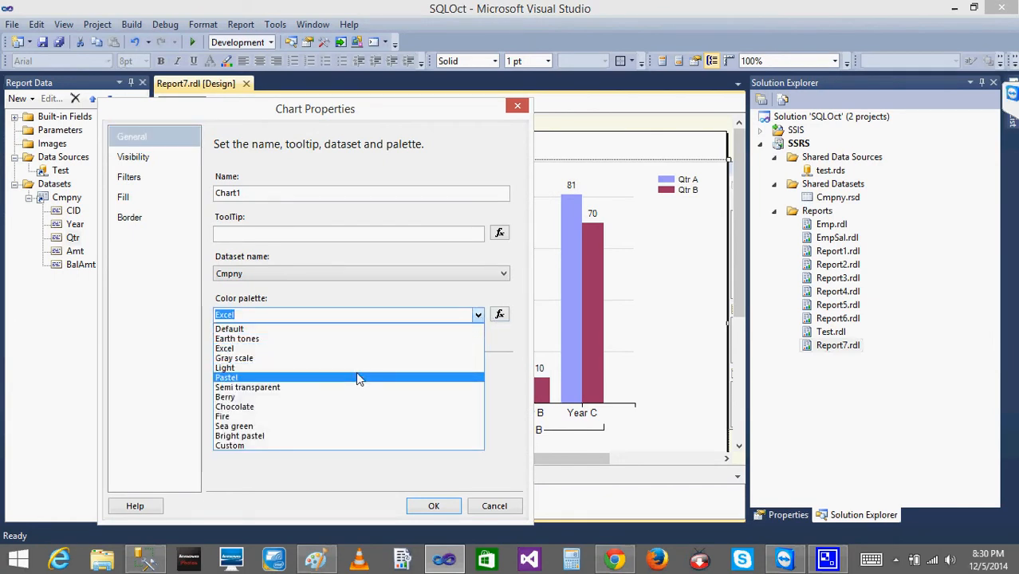
pyautogui.click(357, 376)
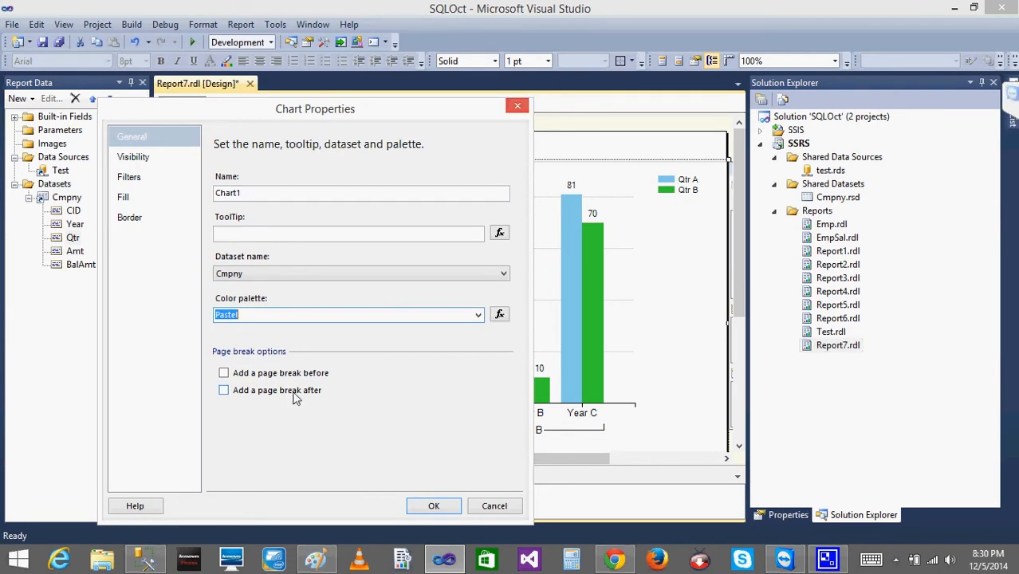
pyautogui.click(435, 505)
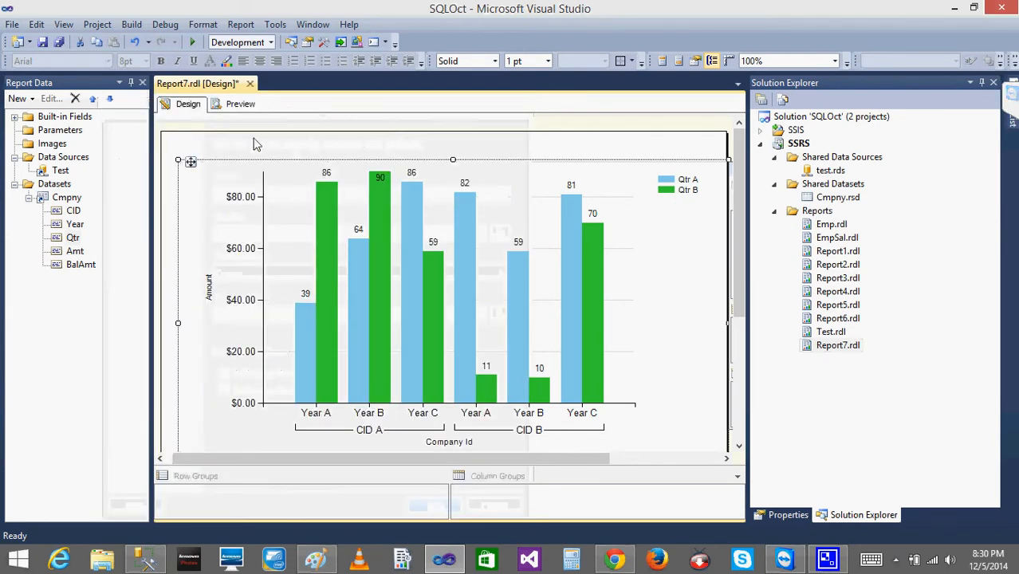
pyautogui.click(239, 104)
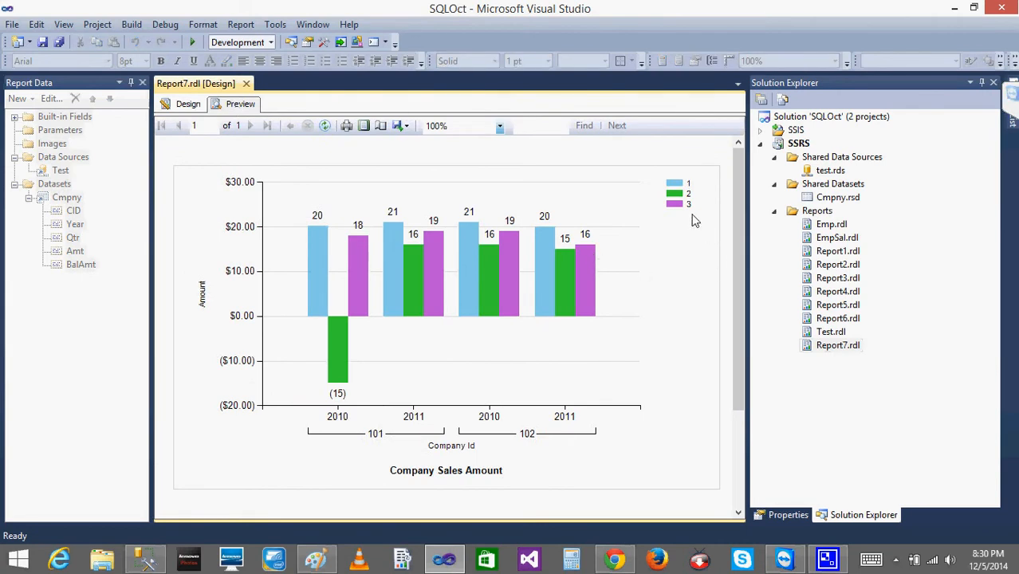
pyautogui.click(190, 104)
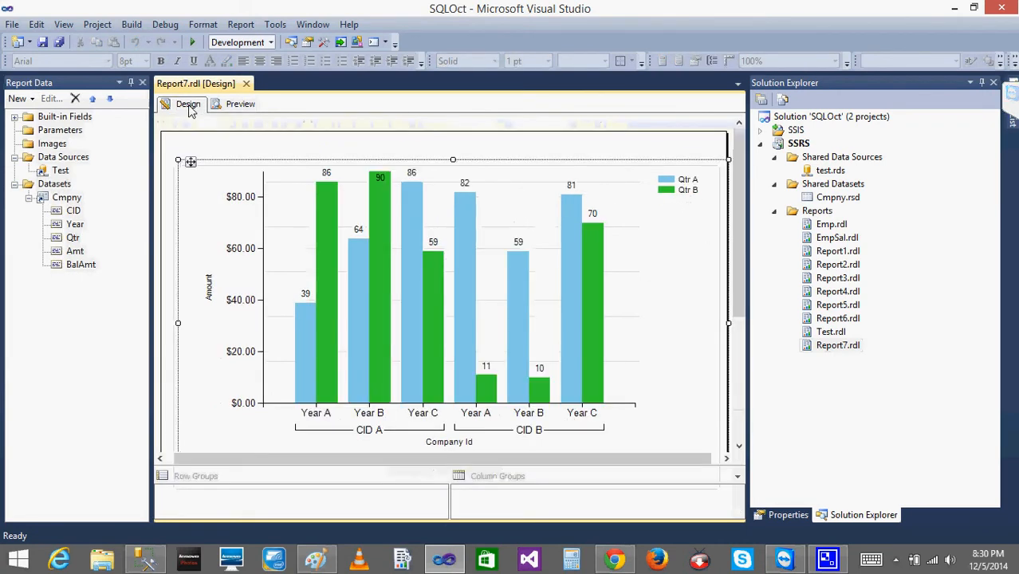
# Delete the column chart from the report body.
pyautogui.rightClick(190, 165)
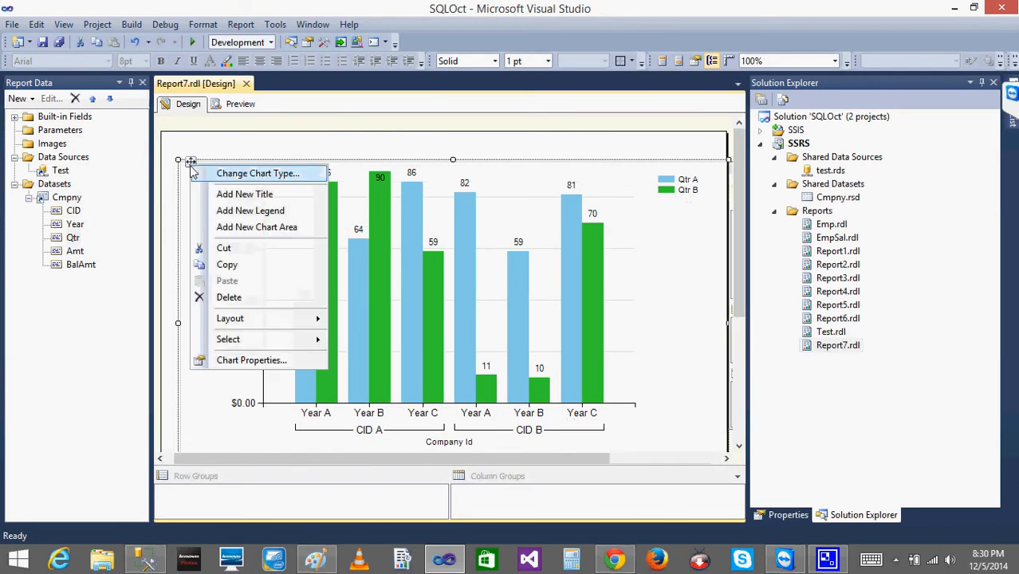
pyautogui.click(229, 297)
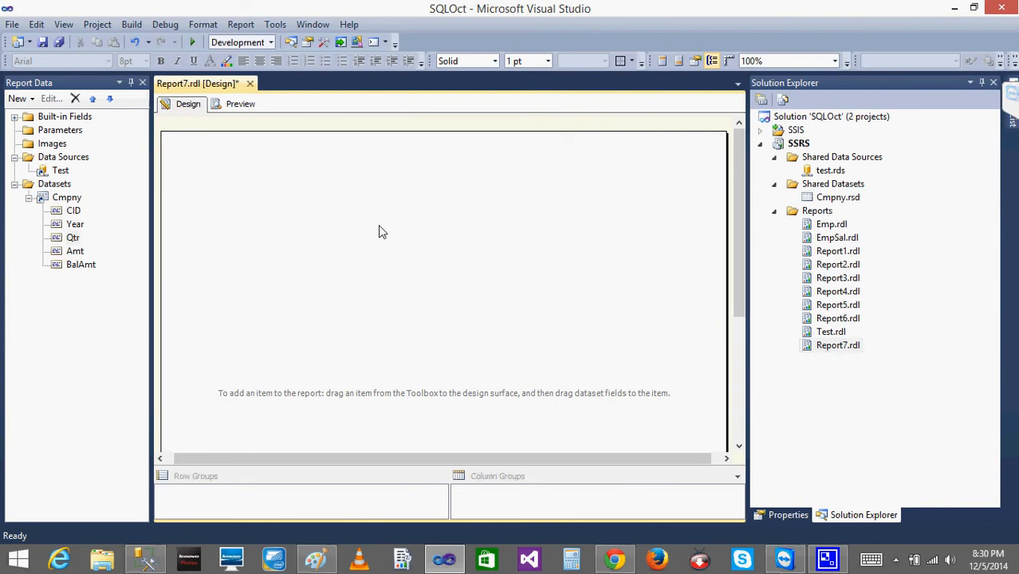
pyautogui.rightClick(379, 227)
pyautogui.click(287, 228)
# Insert a text box into the report body, look at its value expression editor, and delete the text box.
pyautogui.rightClick(256, 169)
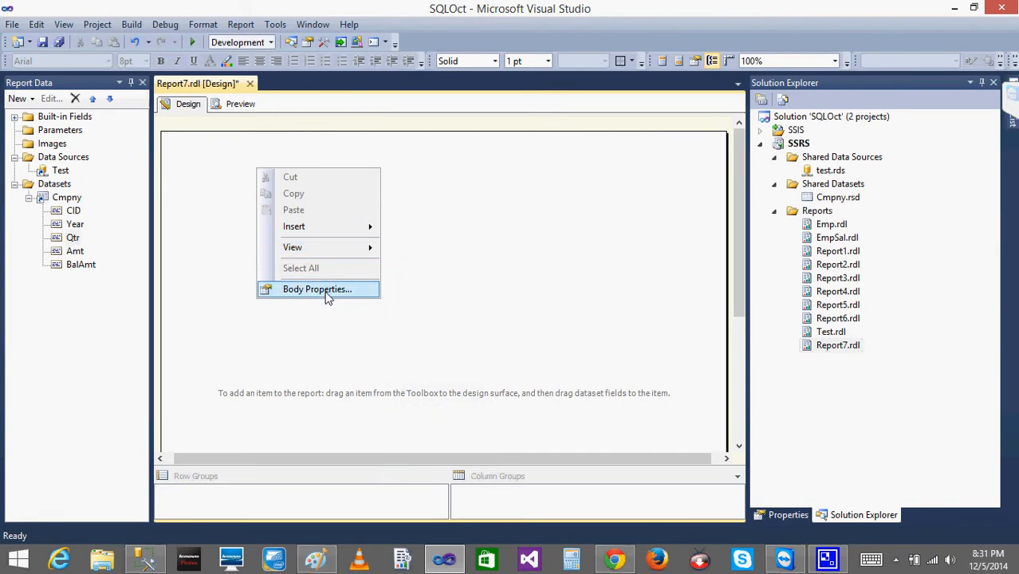
pyautogui.moveTo(328, 225)
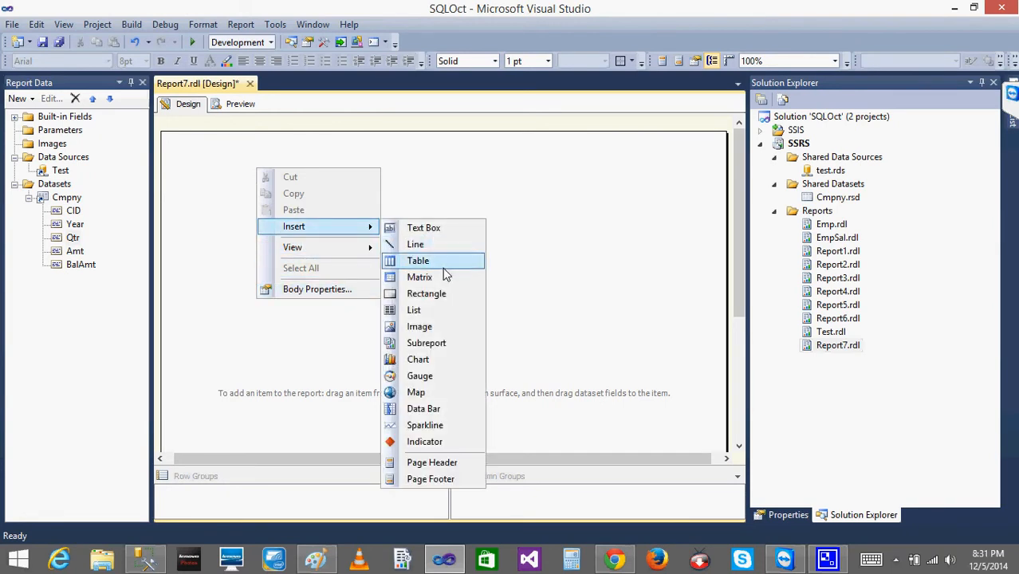
pyautogui.click(421, 229)
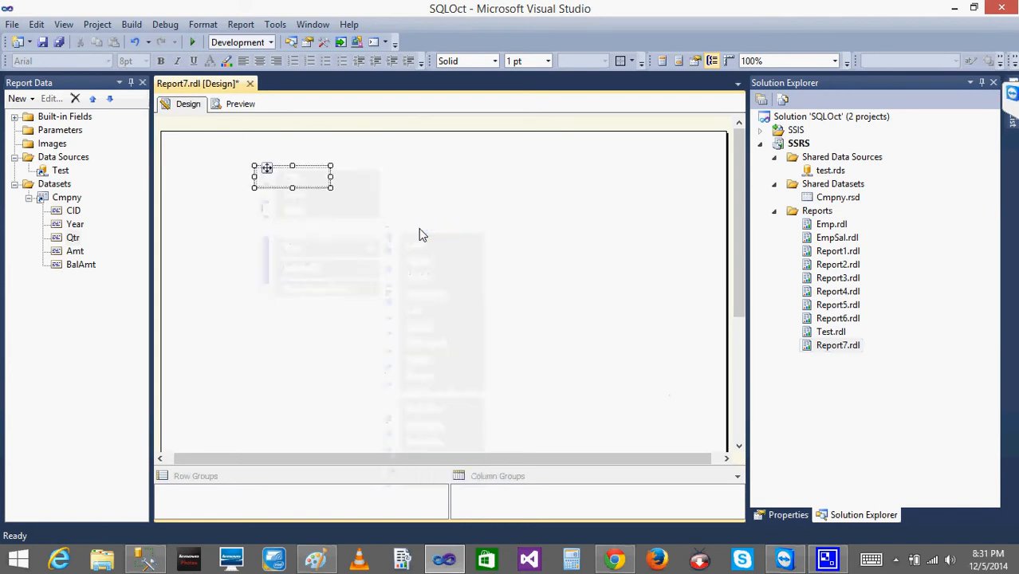
pyautogui.rightClick(307, 187)
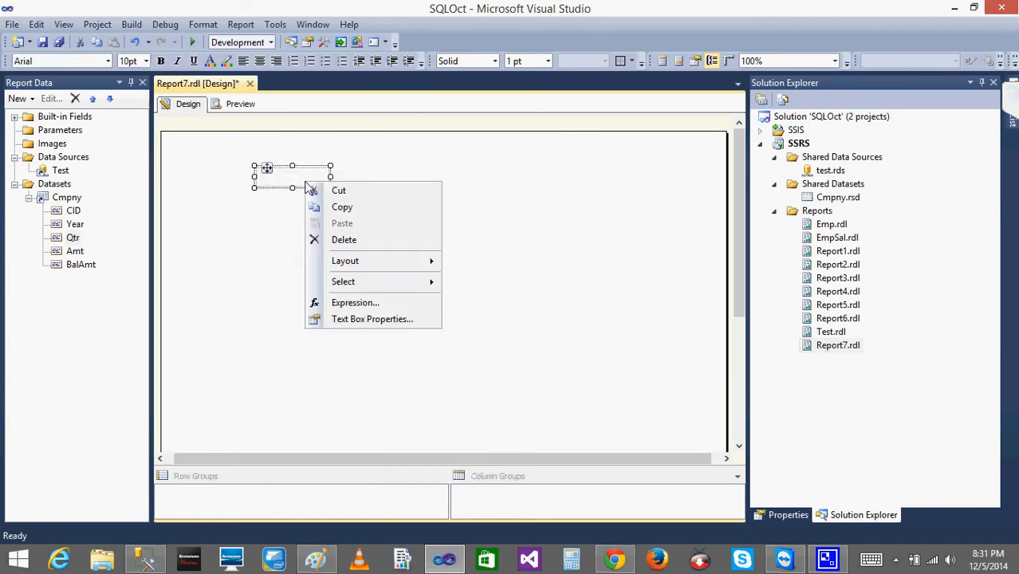
pyautogui.click(370, 308)
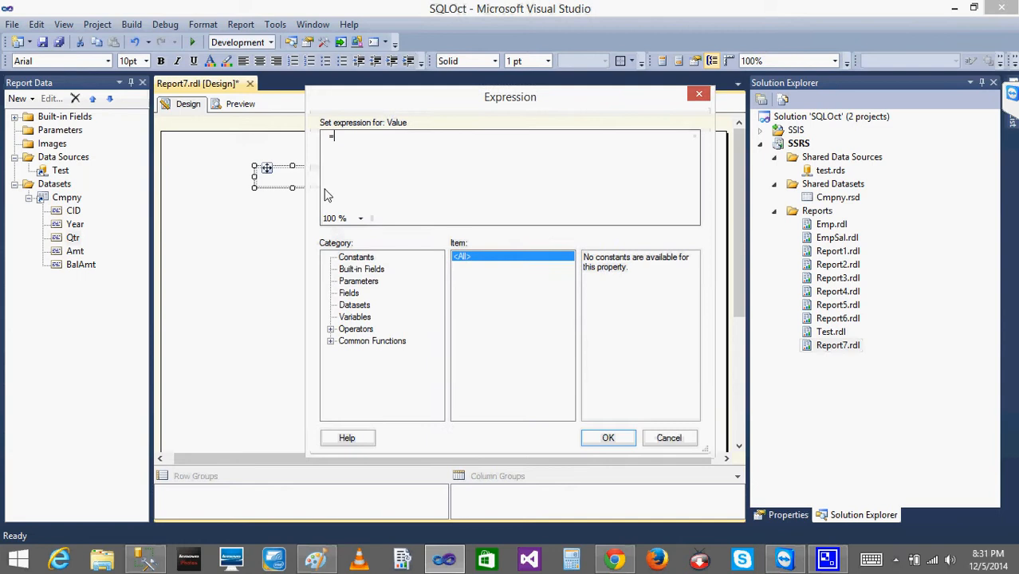
pyautogui.click(668, 439)
pyautogui.press('Delete')
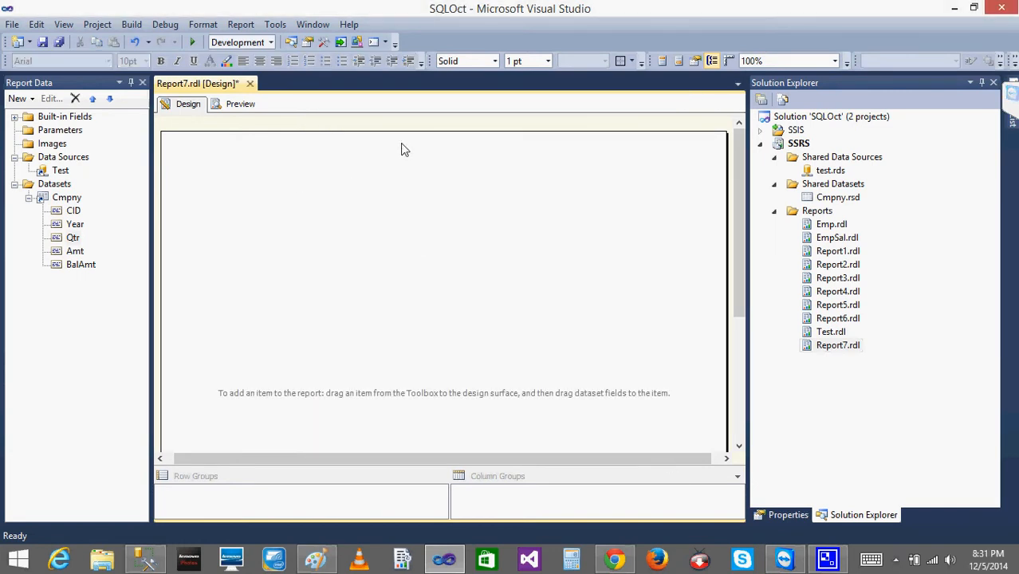
# Insert a line into the report body and stretch both of its ends to form a long diagonal.
pyautogui.rightClick(418, 159)
pyautogui.moveTo(474, 216)
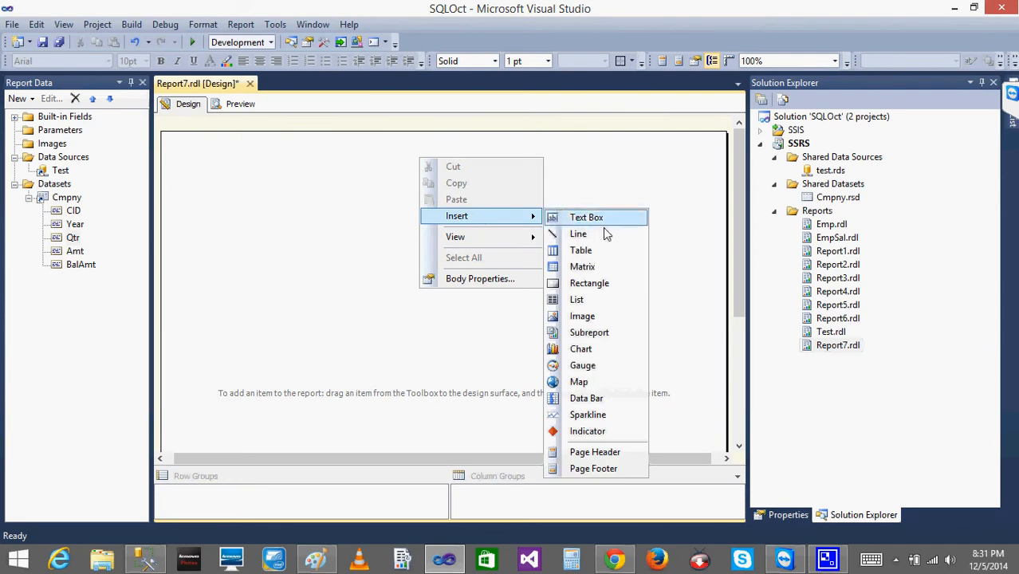
pyautogui.click(604, 239)
pyautogui.press('super+c')
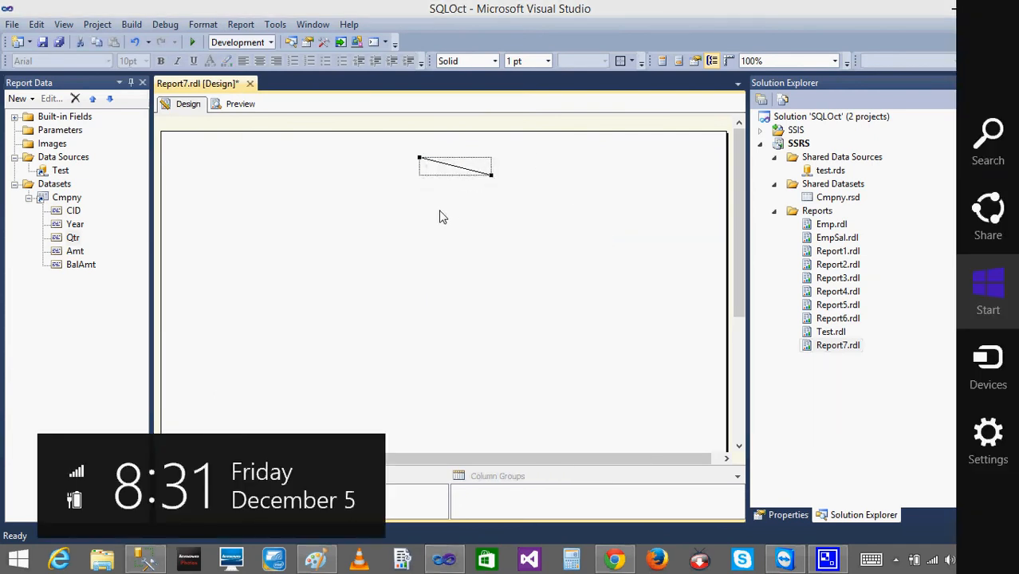
pyautogui.click(431, 163)
pyautogui.moveTo(421, 159); pyautogui.dragTo(308, 177)
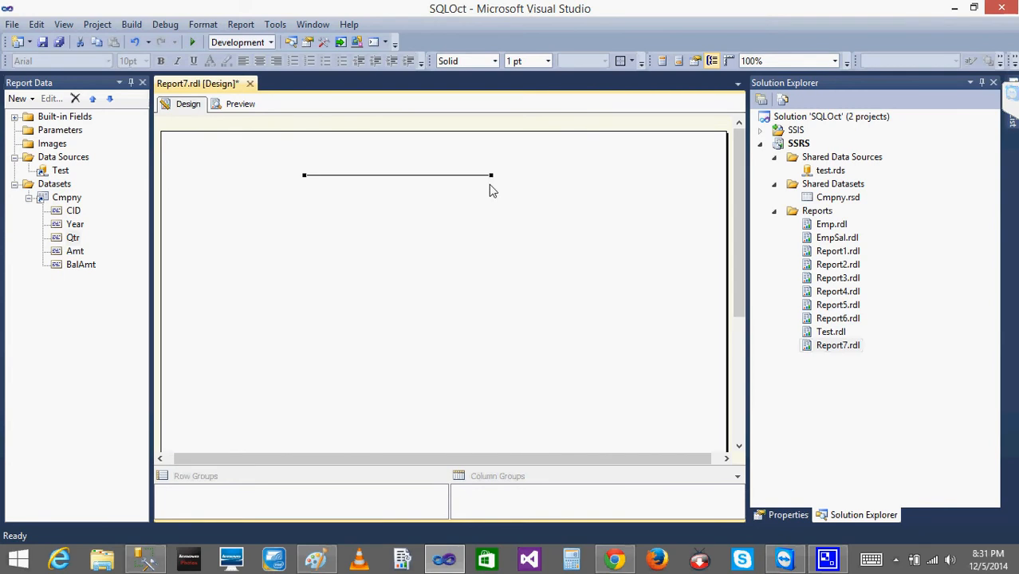
pyautogui.moveTo(491, 176); pyautogui.dragTo(641, 339)
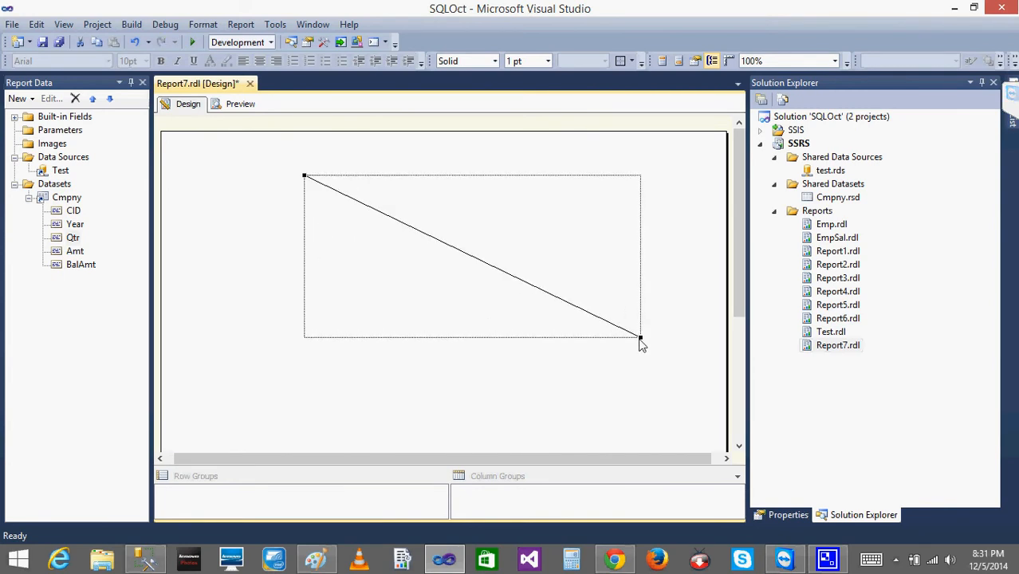
# Delete the diagonal line from the report body.
pyautogui.click(437, 291)
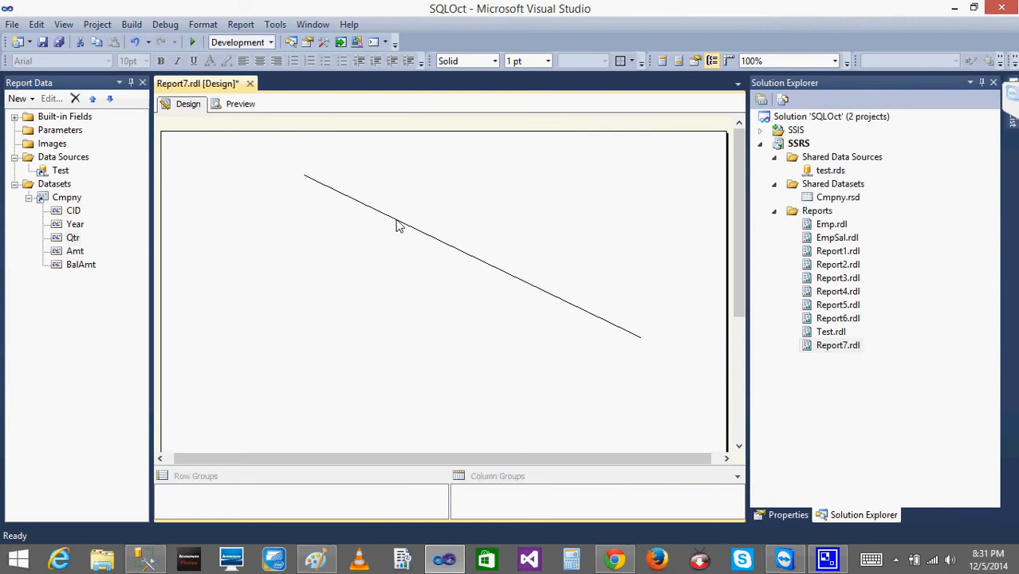
pyautogui.click(397, 225)
pyautogui.press('Delete')
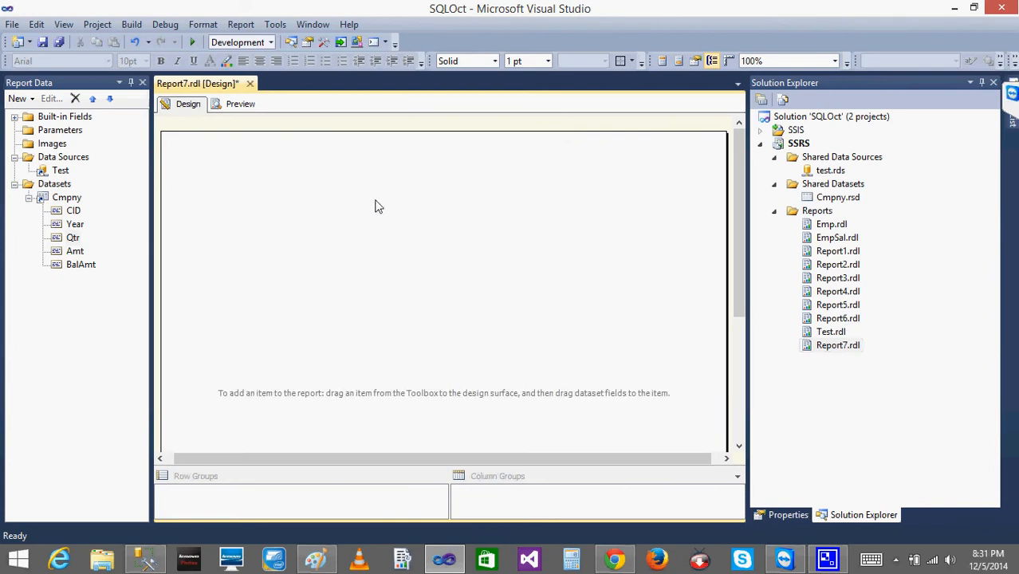
# Insert a list into the empty report body.
pyautogui.rightClick(378, 212)
pyautogui.moveTo(447, 264)
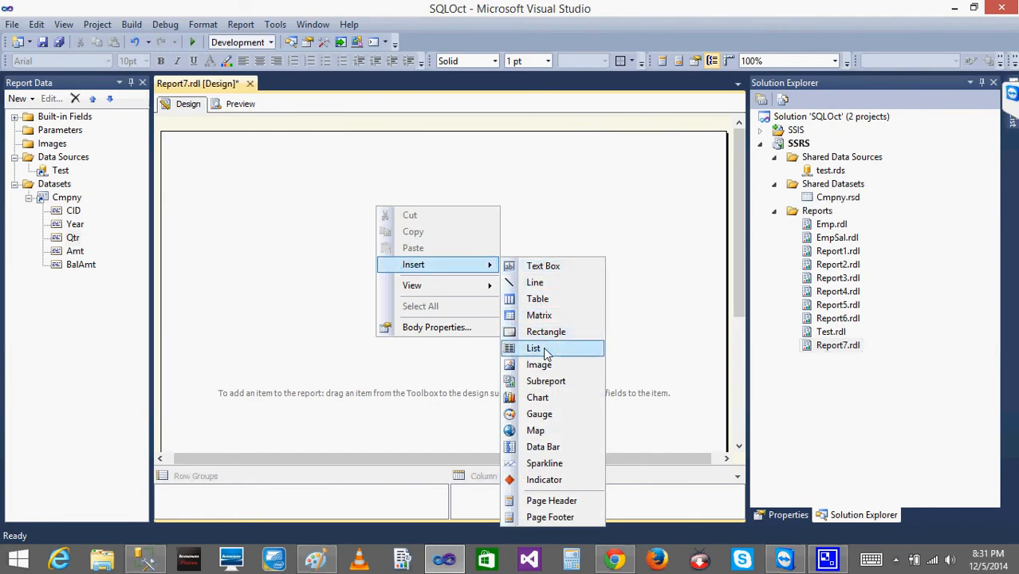
pyautogui.click(534, 349)
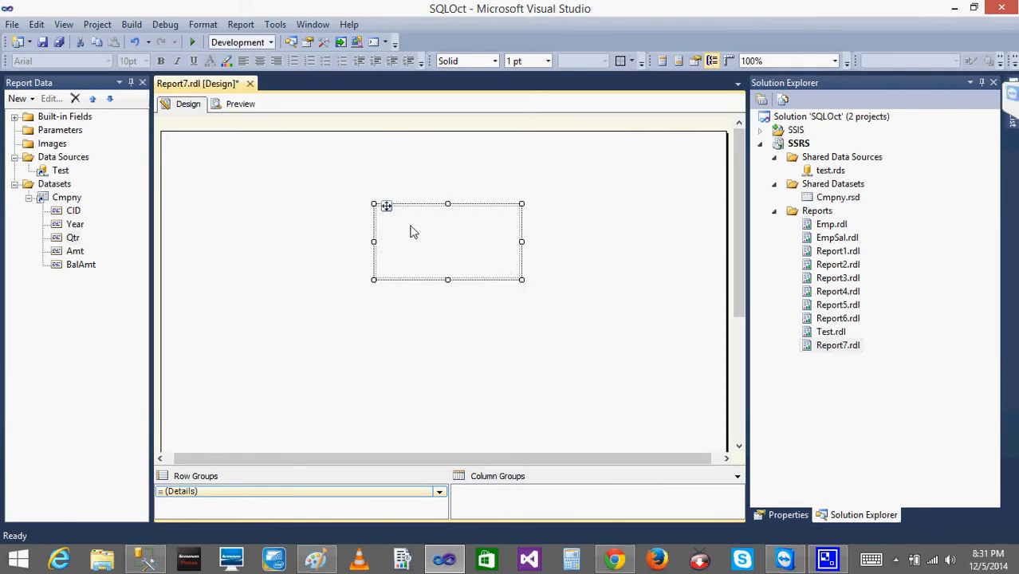
# Place the CID and Year fields from the Cmpny dataset inside the list.
pyautogui.rightClick(412, 231)
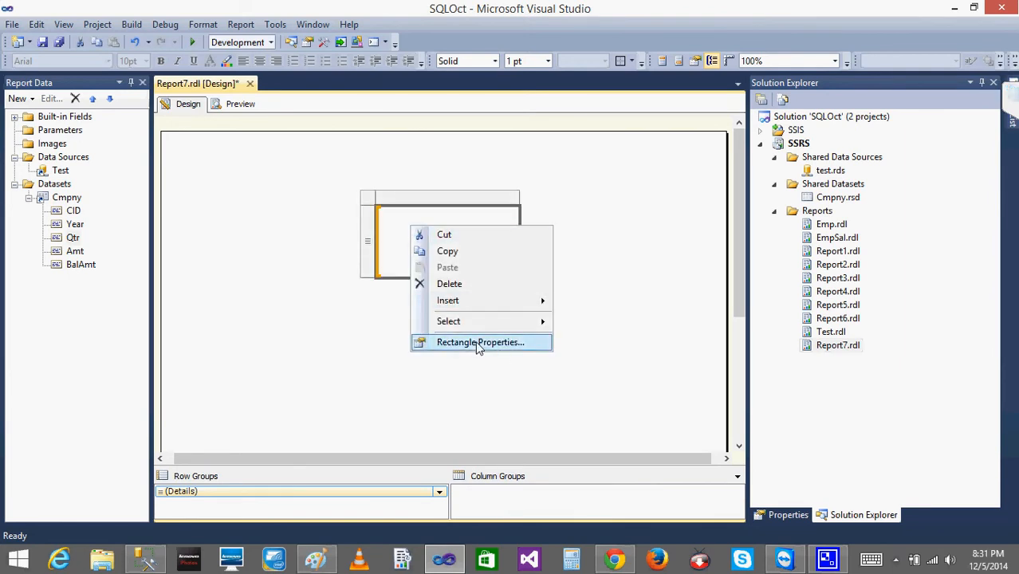
pyautogui.click(273, 220)
pyautogui.click(379, 222)
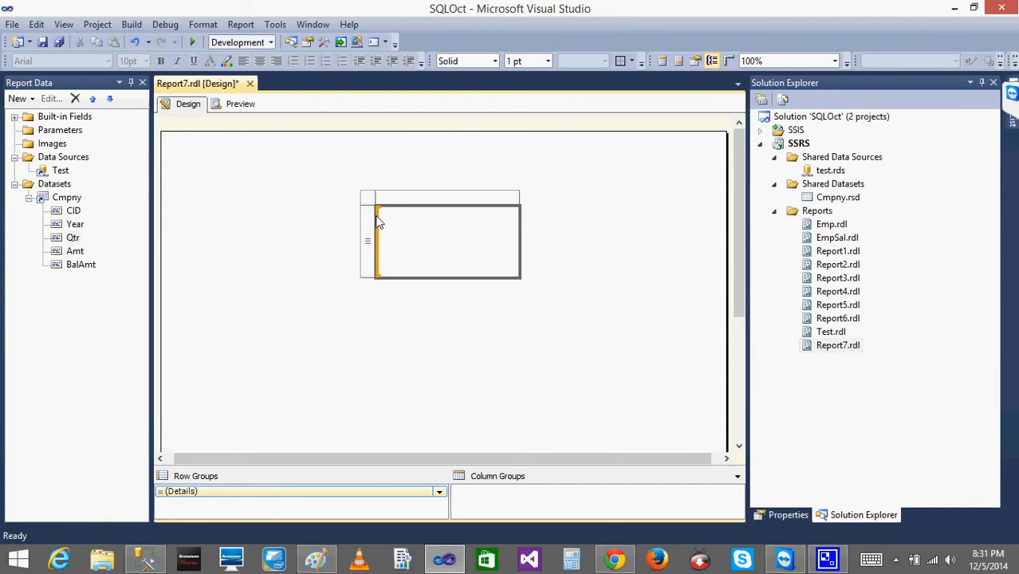
pyautogui.click(368, 219)
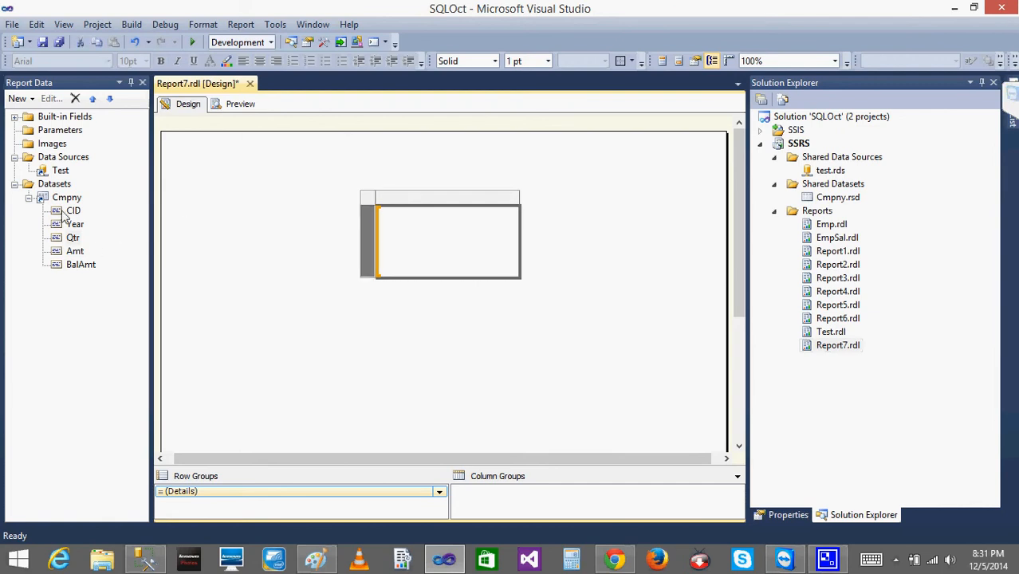
pyautogui.click(406, 240)
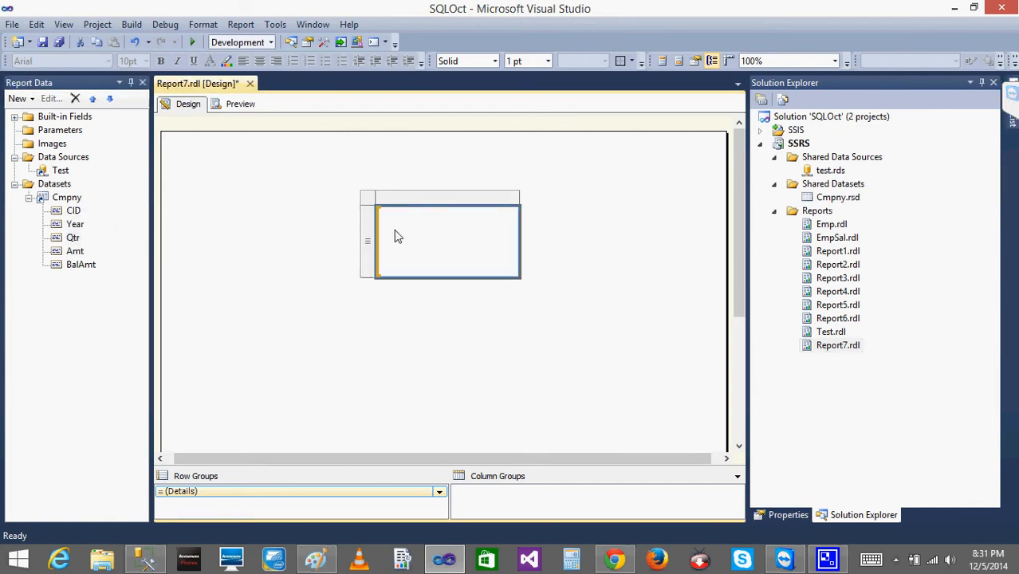
pyautogui.moveTo(394, 230); pyautogui.dragTo(395, 230)
pyautogui.moveTo(74, 225); pyautogui.dragTo(475, 262)
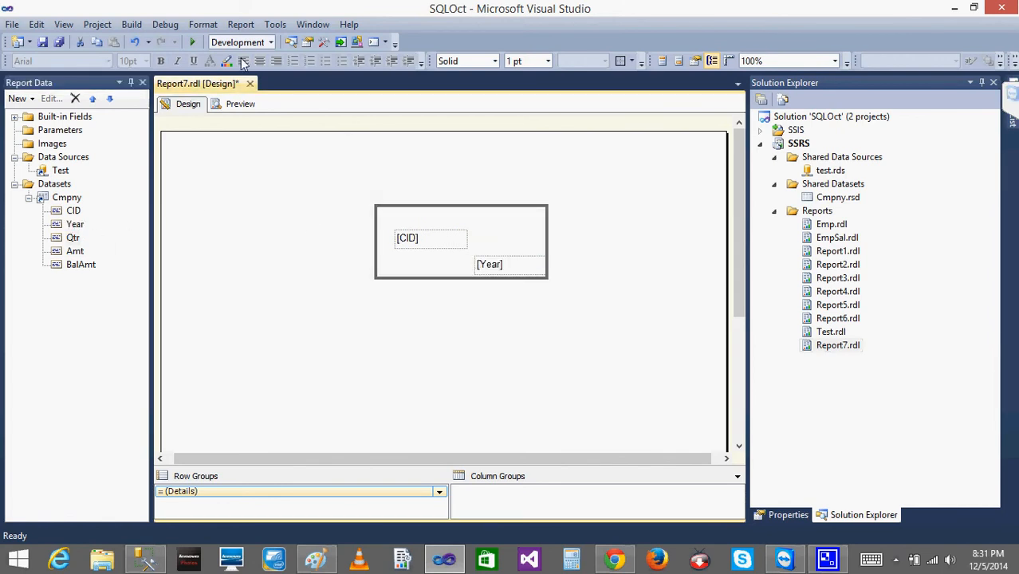
# Preview the report with the list, and in the design move the Year field level with the CID field.
pyautogui.click(239, 103)
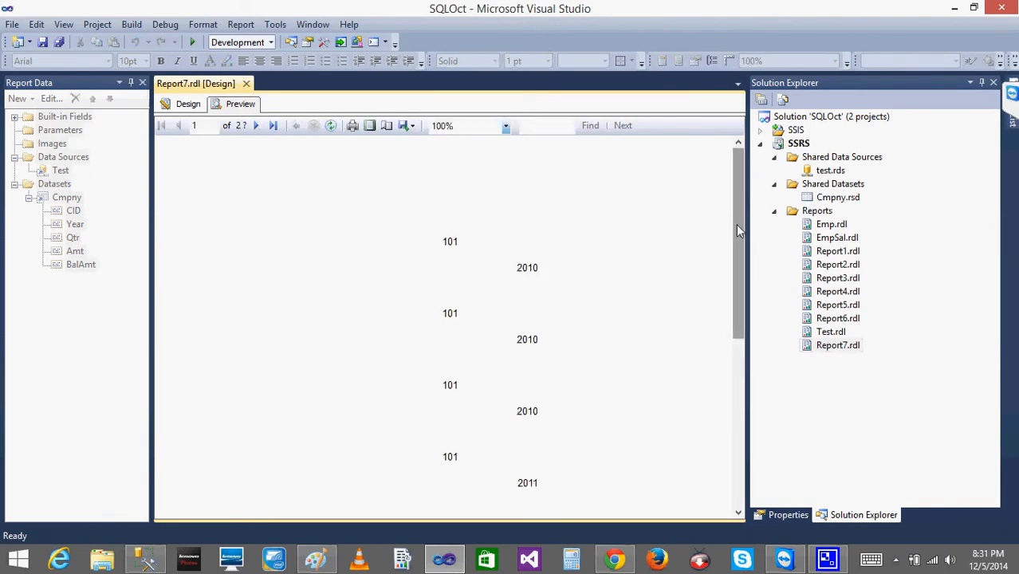
pyautogui.moveTo(737, 225)
pyautogui.mouseDown()
pyautogui.moveTo(735, 436)
pyautogui.moveTo(754, 217)
pyautogui.mouseUp()
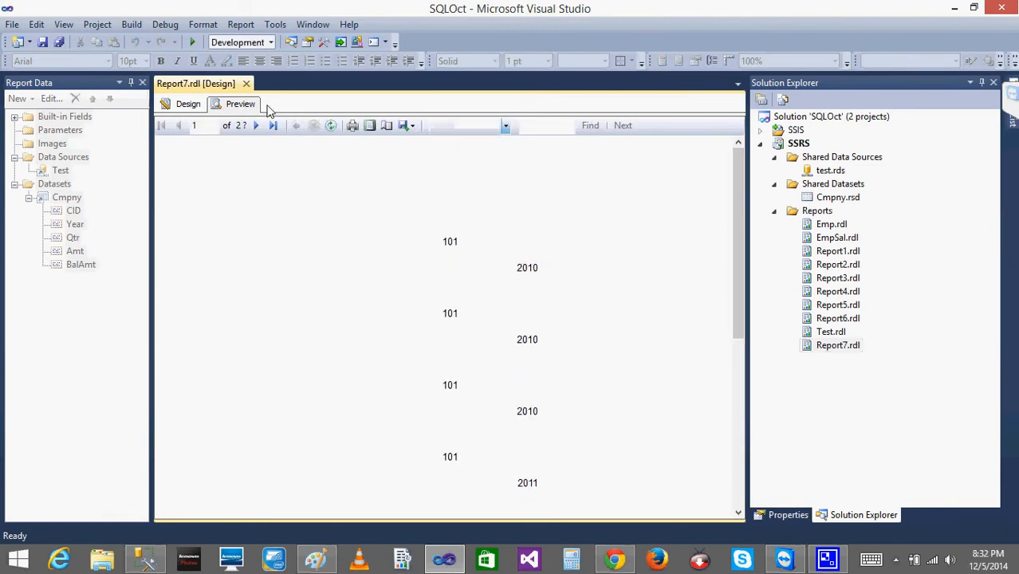
pyautogui.click(188, 104)
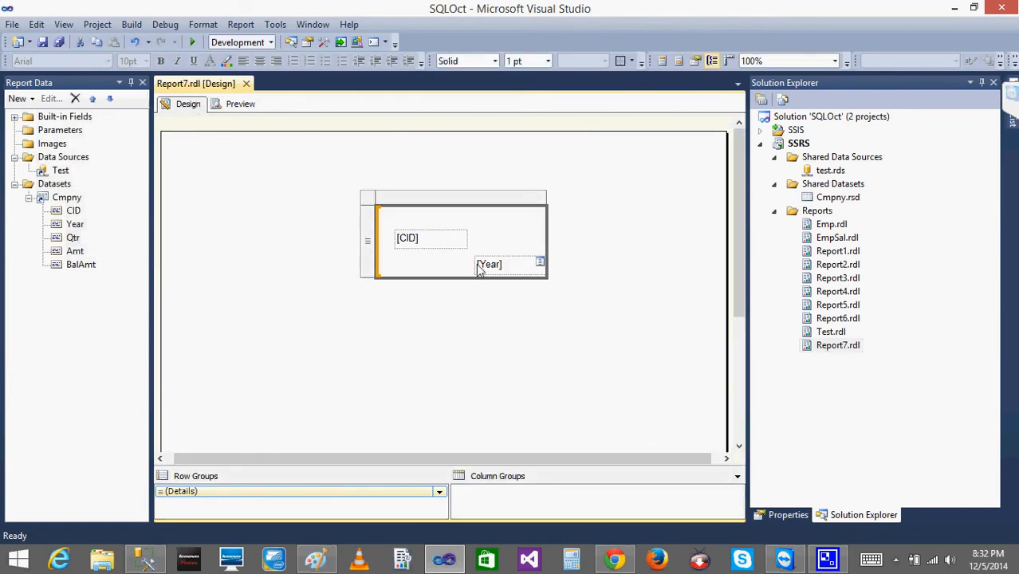
pyautogui.click(504, 263)
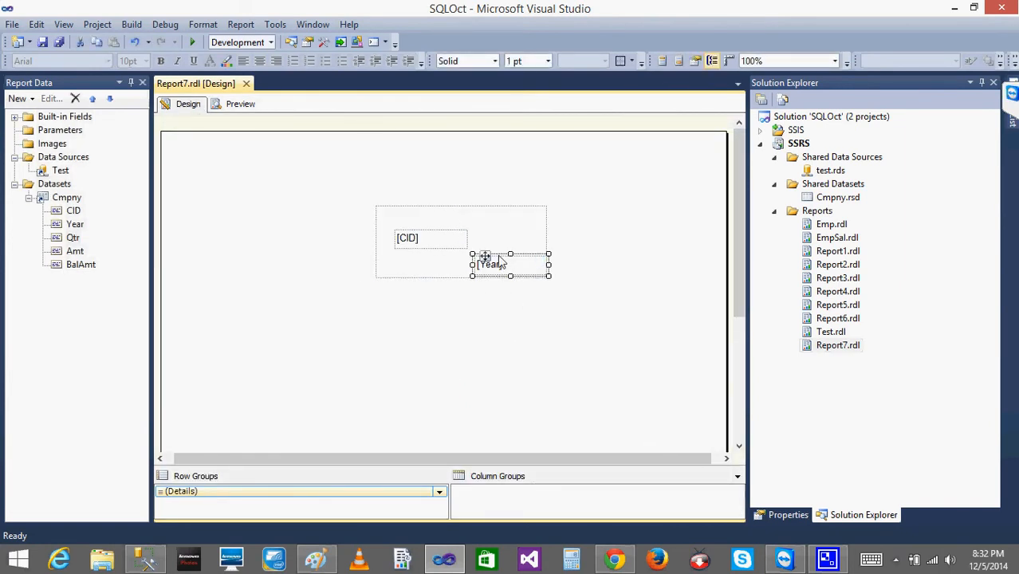
pyautogui.moveTo(485, 256); pyautogui.dragTo(487, 234)
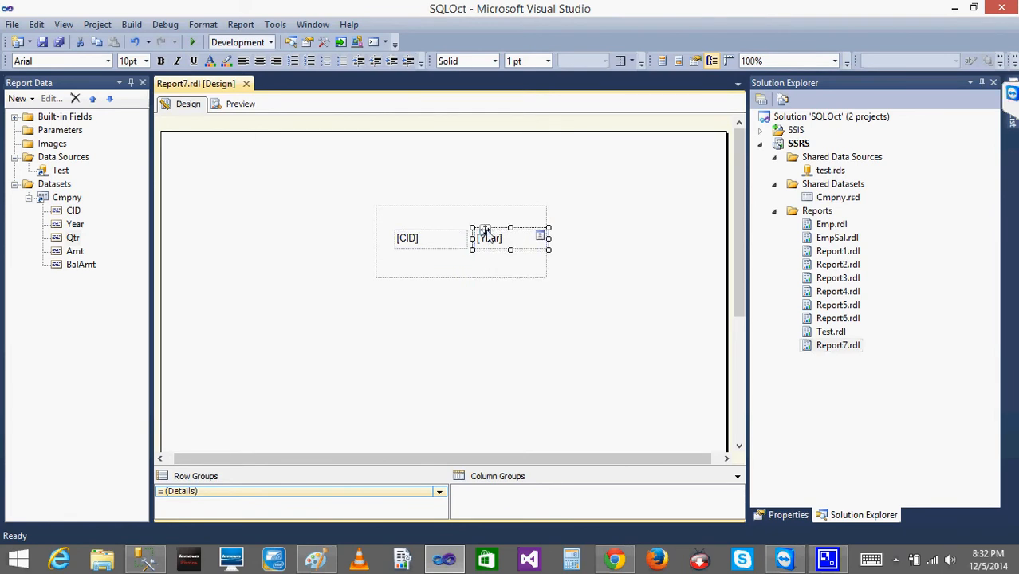
pyautogui.click(504, 305)
# Delete the list with its CID and Year fields from the report body.
pyautogui.click(412, 273)
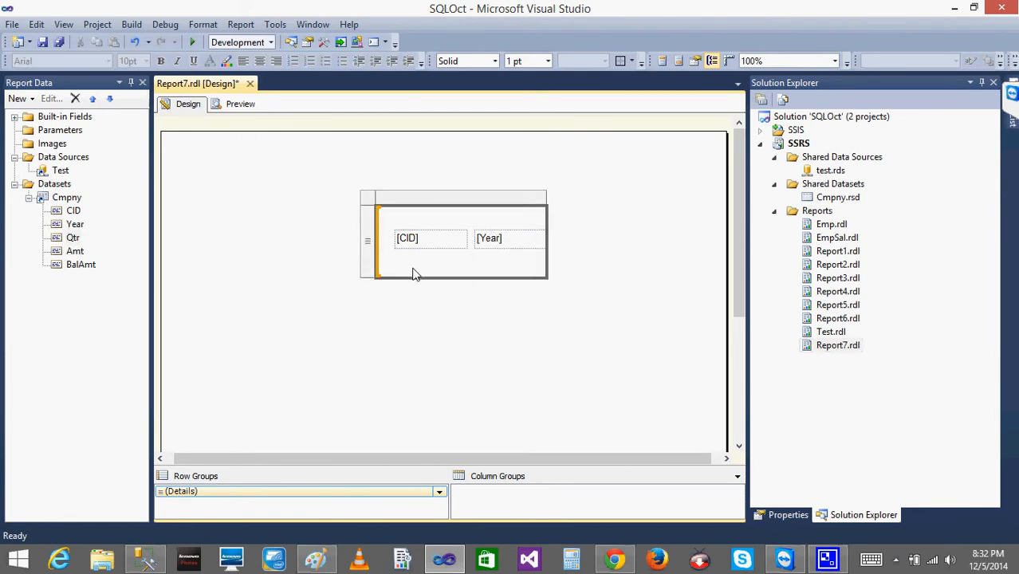
pyautogui.click(371, 205)
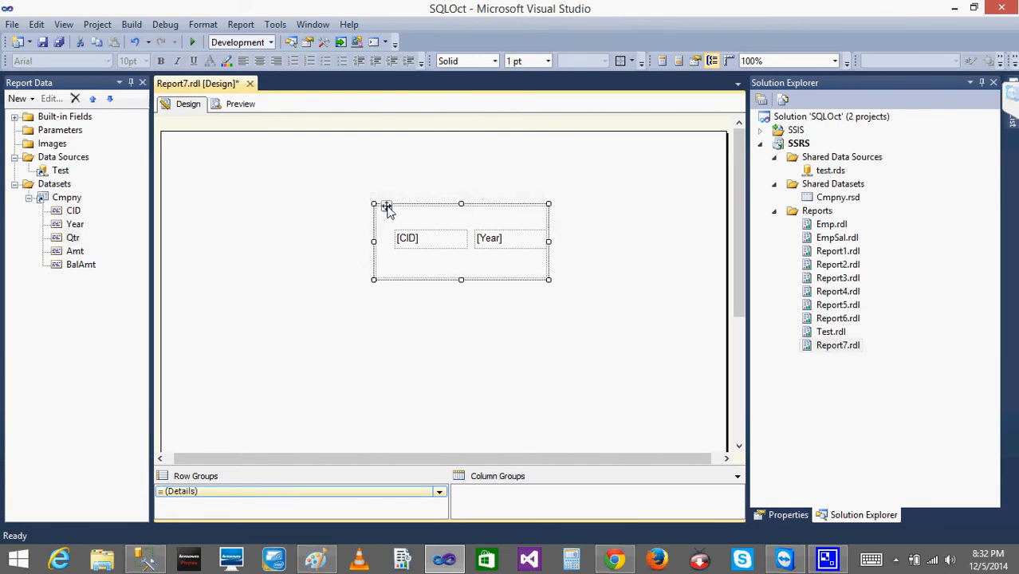
pyautogui.press('Delete')
pyautogui.rightClick(376, 203)
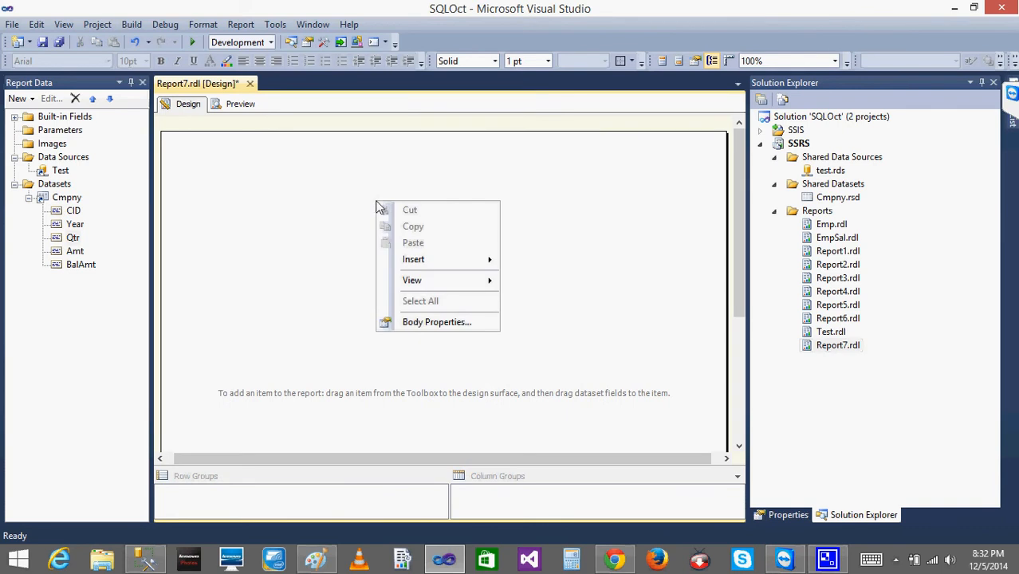
pyautogui.moveTo(470, 267)
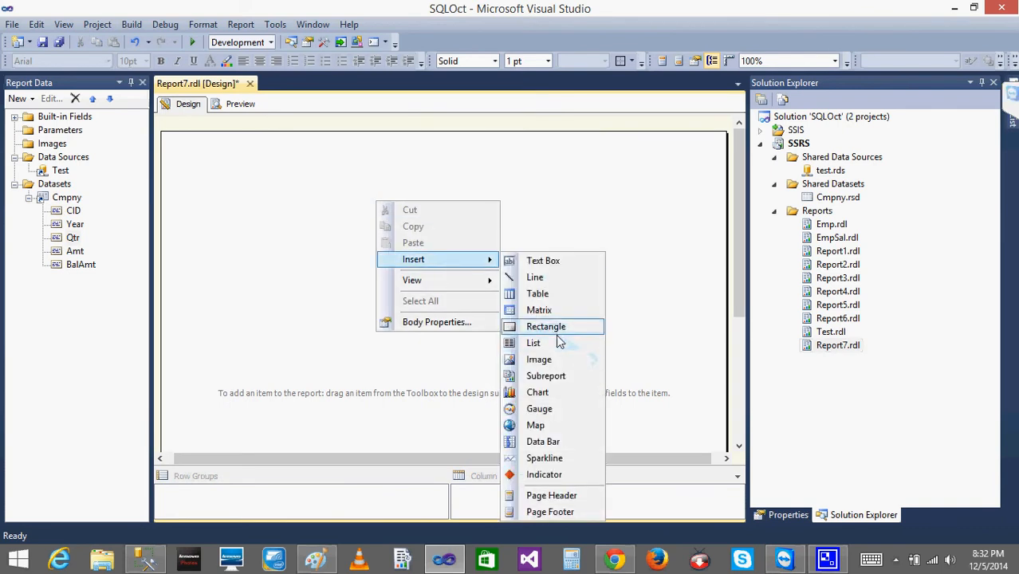
pyautogui.click(273, 204)
# Open the file picker for adding an image to the report's Images folder, and cancel it.
pyautogui.rightClick(54, 146)
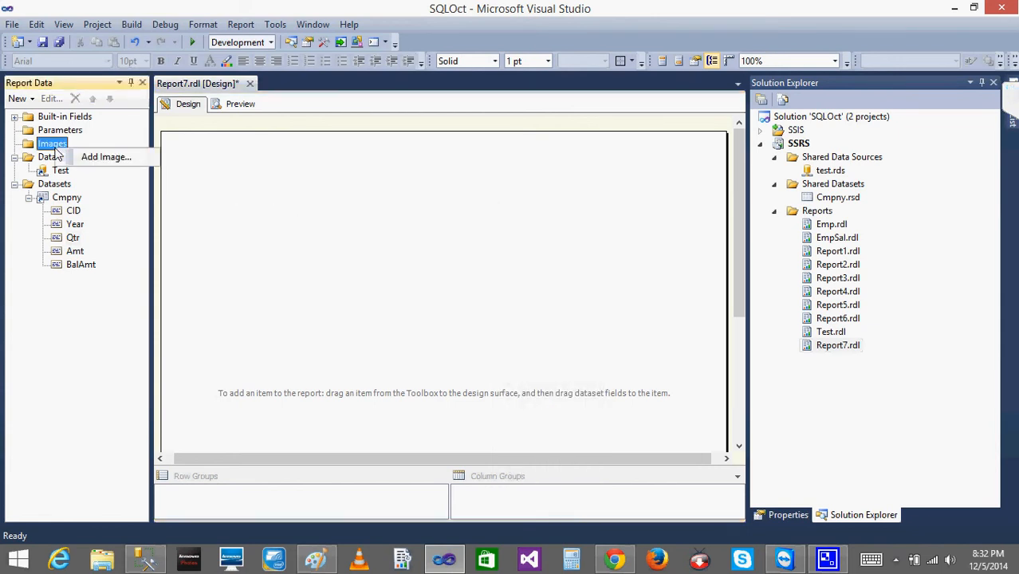
pyautogui.click(107, 157)
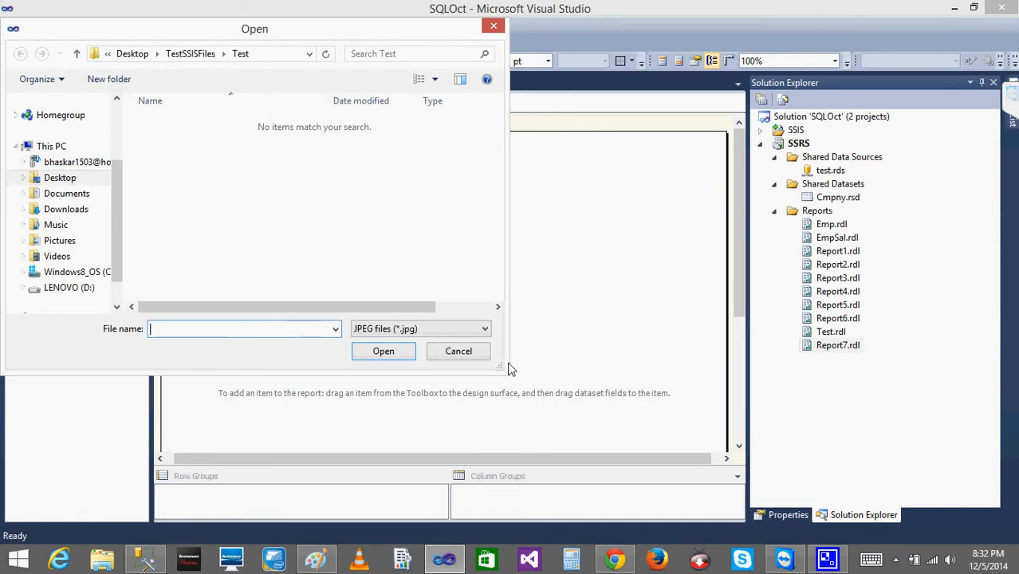
pyautogui.click(459, 357)
# Start inserting an image into the report body and check which embedded images can be chosen.
pyautogui.rightClick(441, 239)
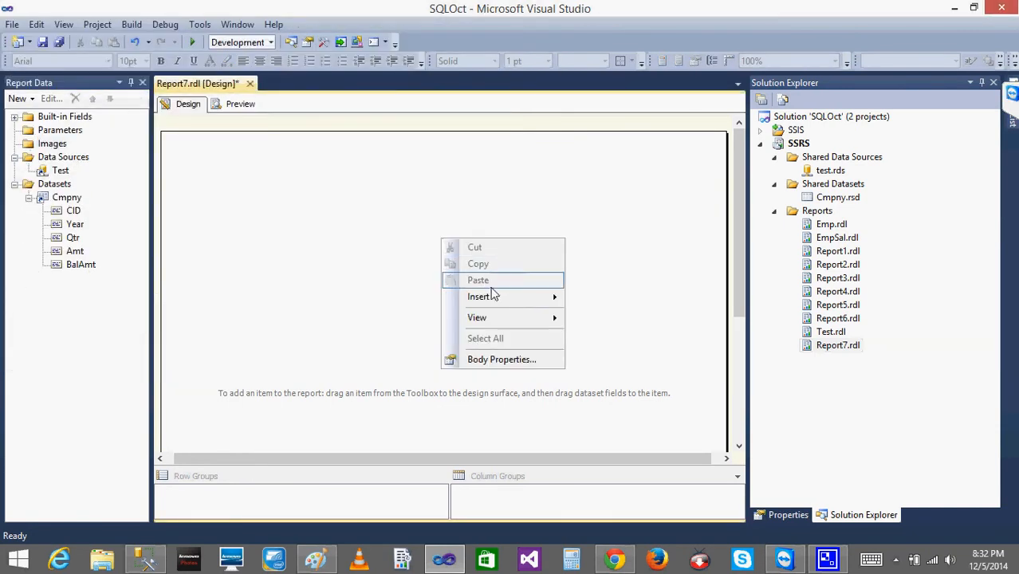
pyautogui.moveTo(494, 300)
pyautogui.click(626, 381)
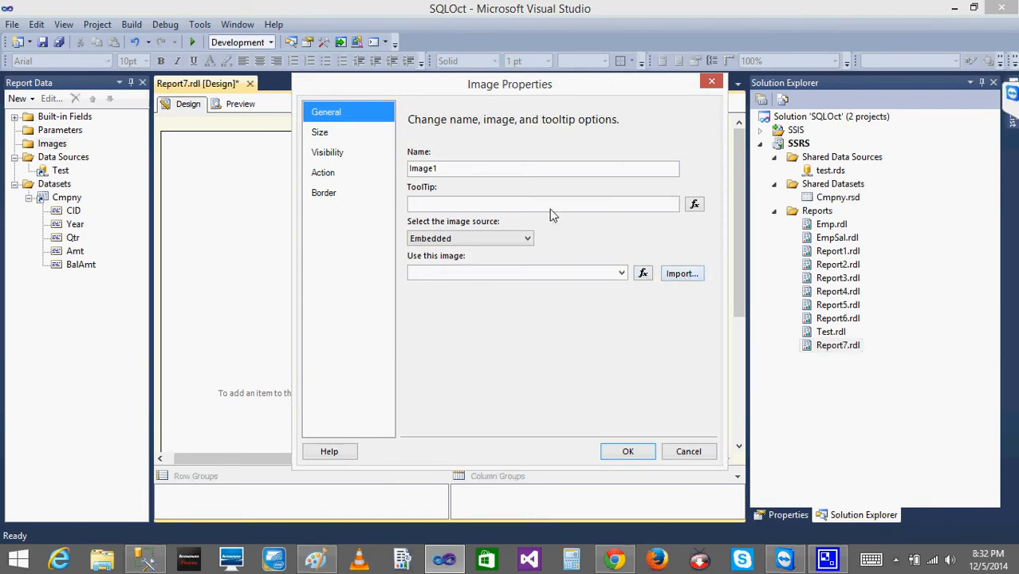
pyautogui.click(620, 273)
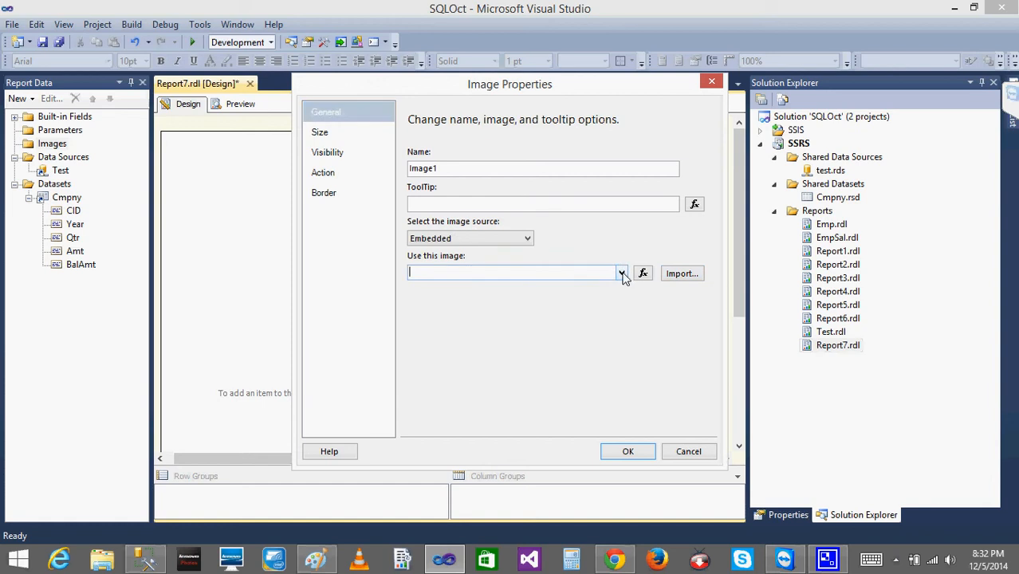
pyautogui.click(543, 309)
# Browse the 2014-09-01 folder in Pictures with the All files filter for an image to import, and cancel the image insertion.
pyautogui.click(682, 273)
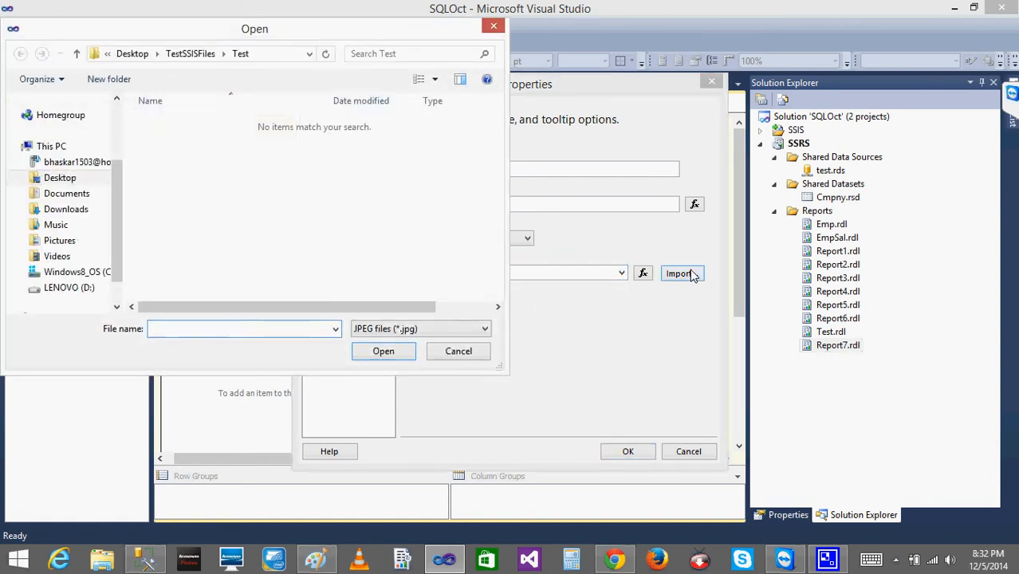
pyautogui.click(59, 240)
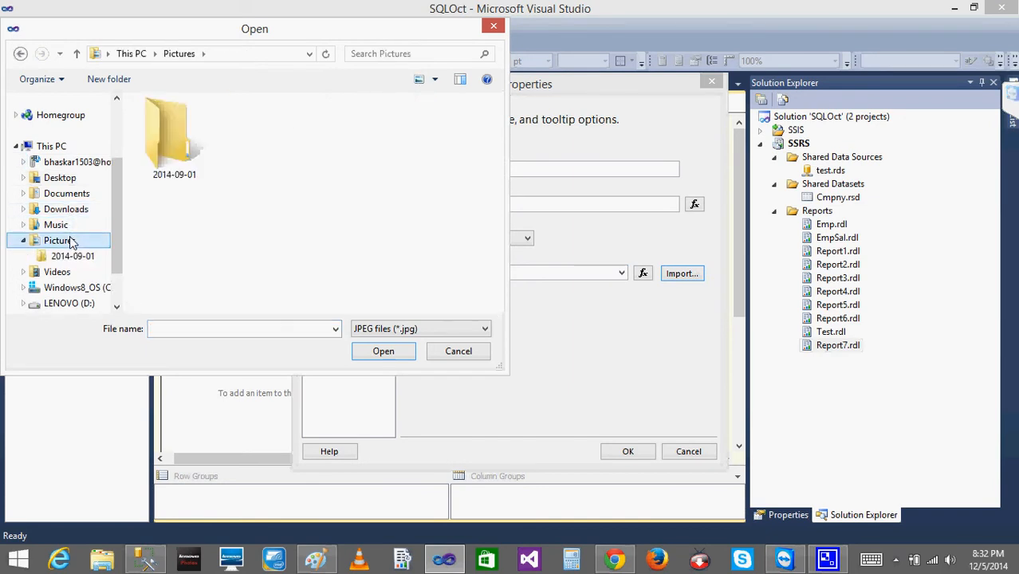
pyautogui.click(183, 135)
pyautogui.doubleClick(183, 135)
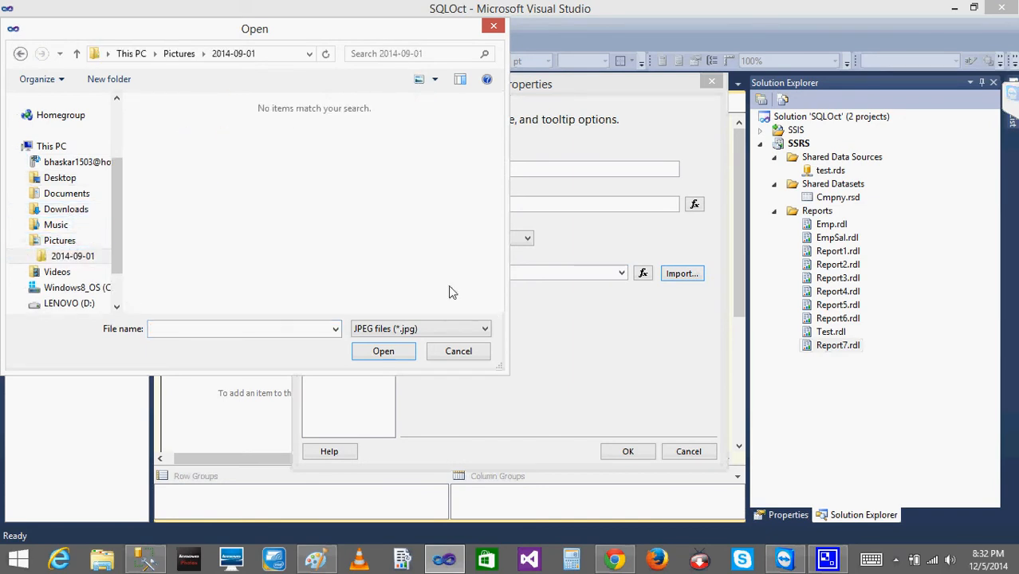
pyautogui.click(414, 330)
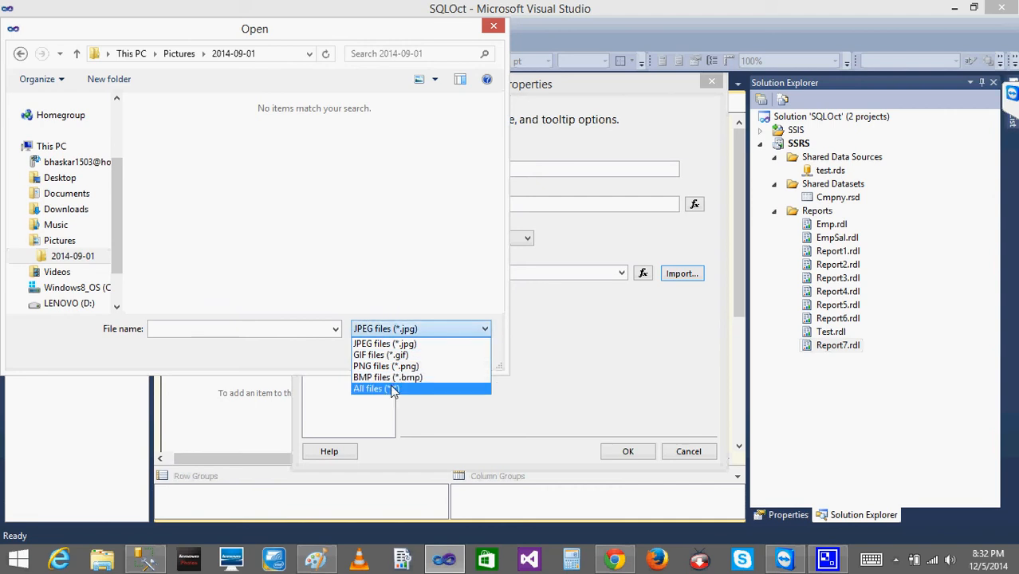
pyautogui.click(390, 386)
pyautogui.click(467, 355)
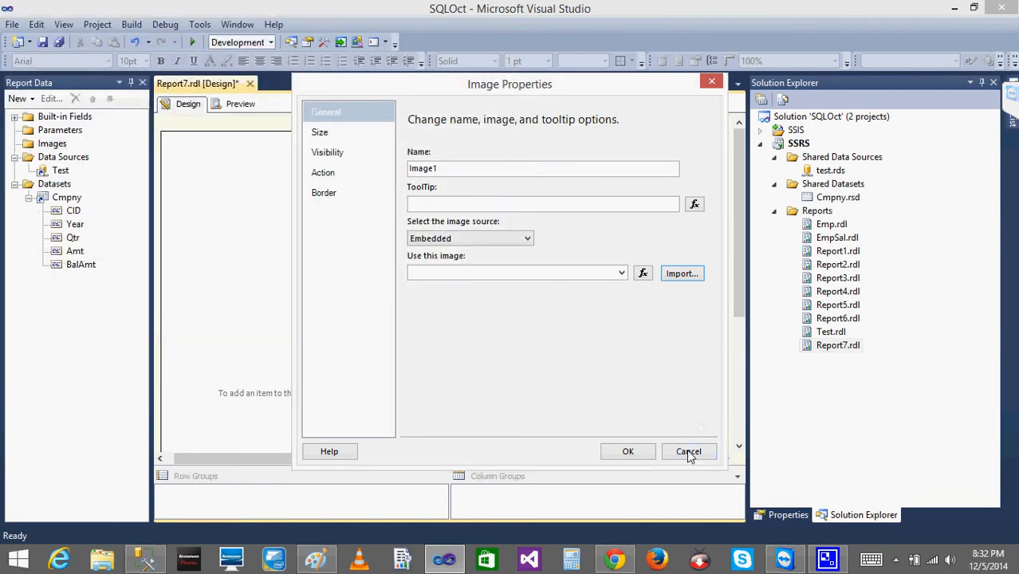
pyautogui.click(687, 452)
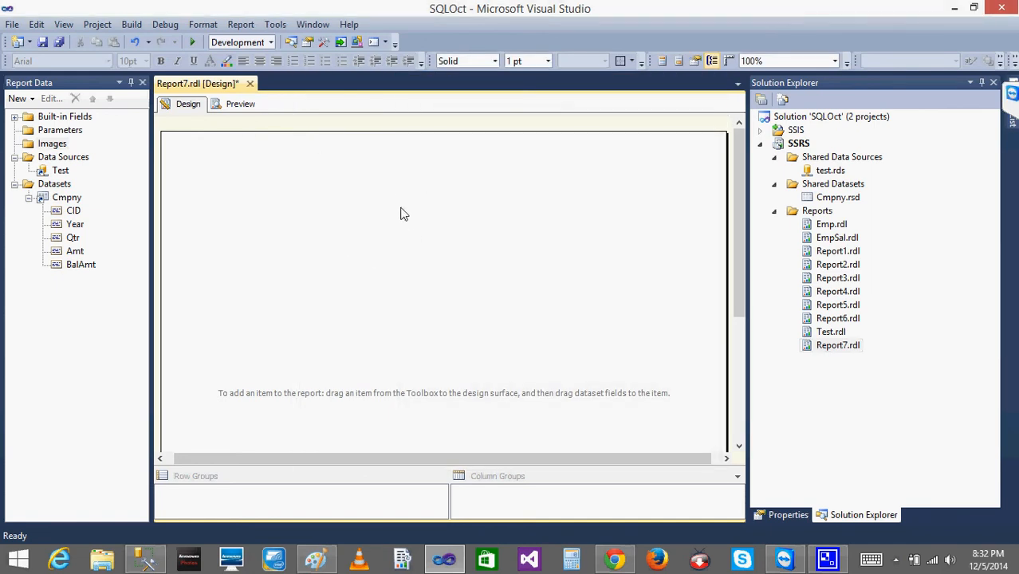
# Start inserting a map into the report body, using USA by State from the map gallery as the spatial data.
pyautogui.rightClick(338, 228)
pyautogui.moveTo(405, 287)
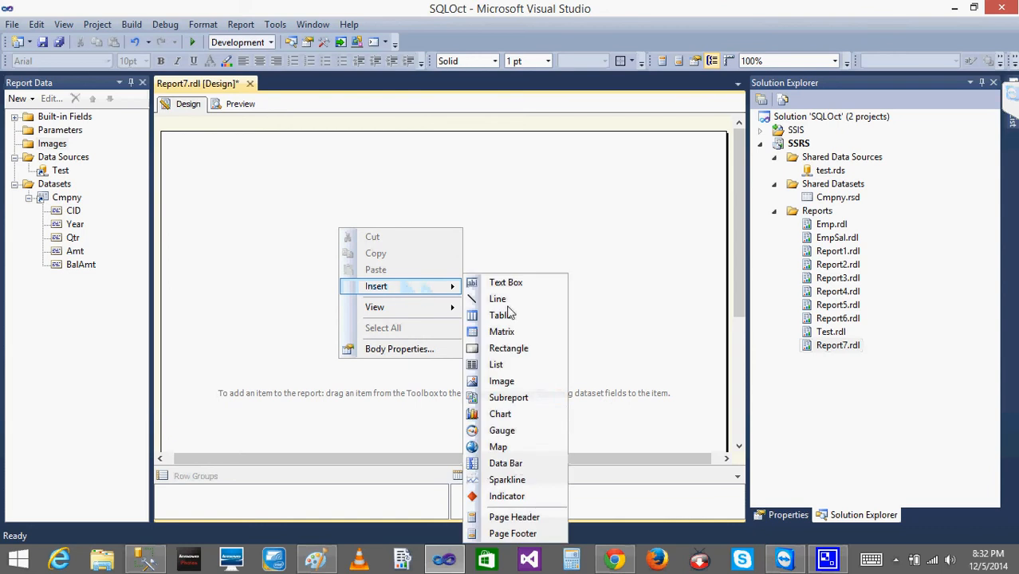
pyautogui.click(503, 449)
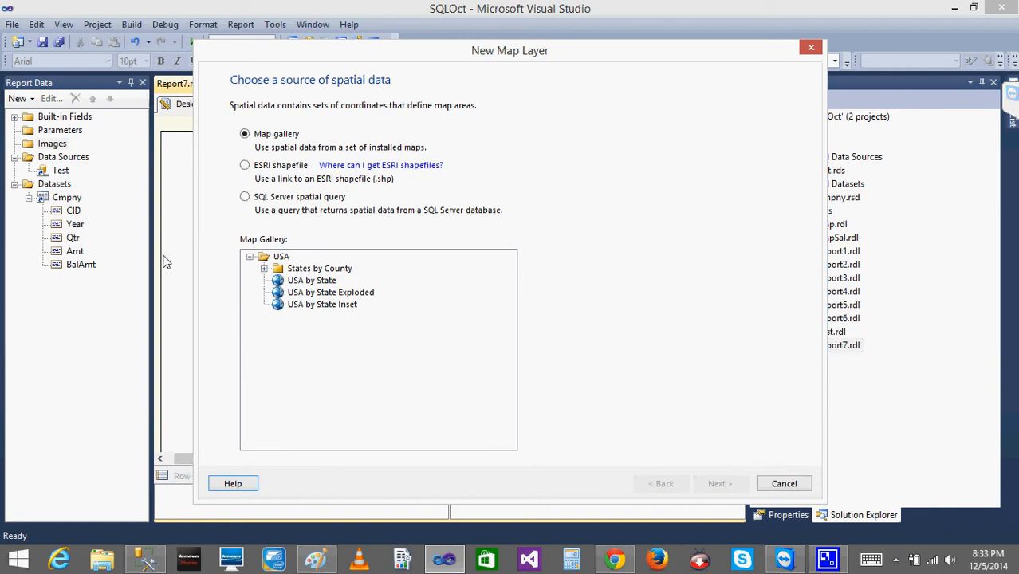
pyautogui.click(309, 286)
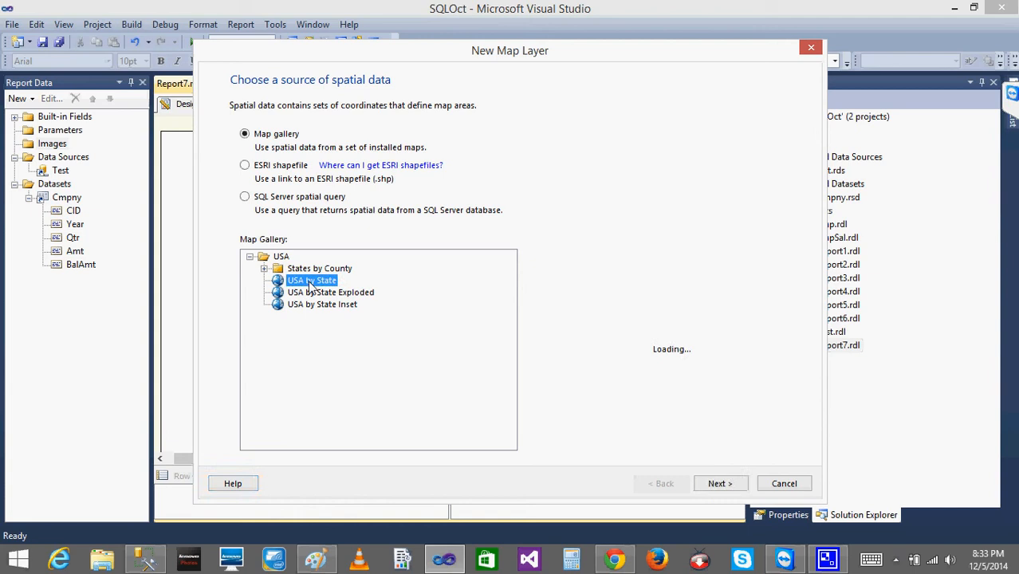
pyautogui.click(717, 484)
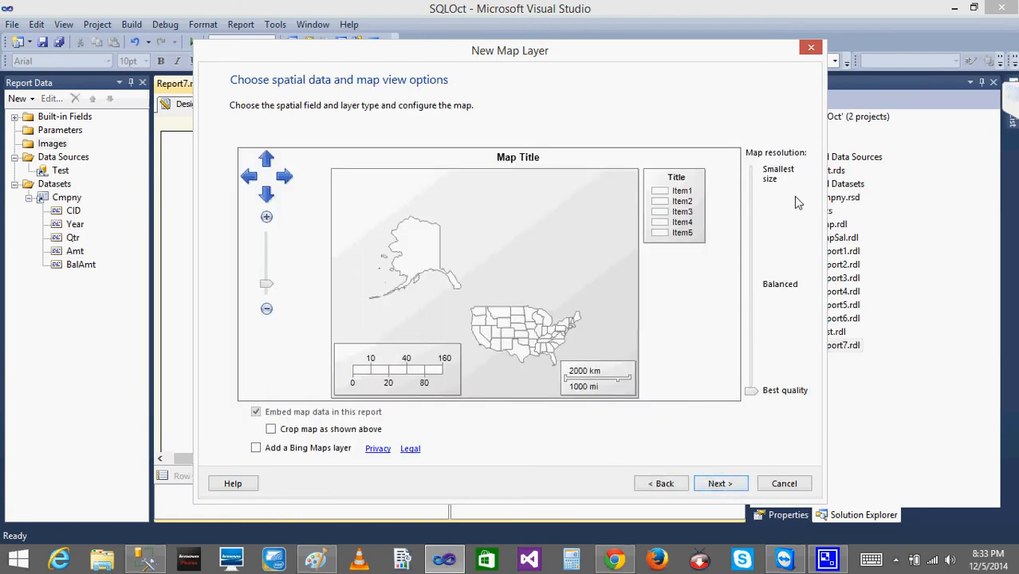
# Keep the default map view options, finish the layer as a single-color Basic Map with the Generic theme, and display its map layers.
pyautogui.click(717, 484)
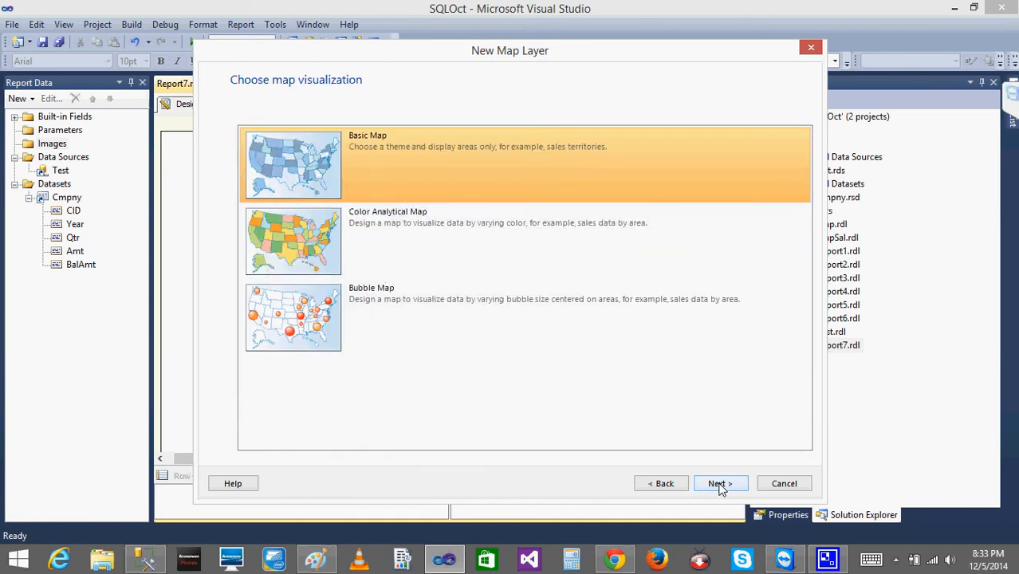
pyautogui.click(718, 484)
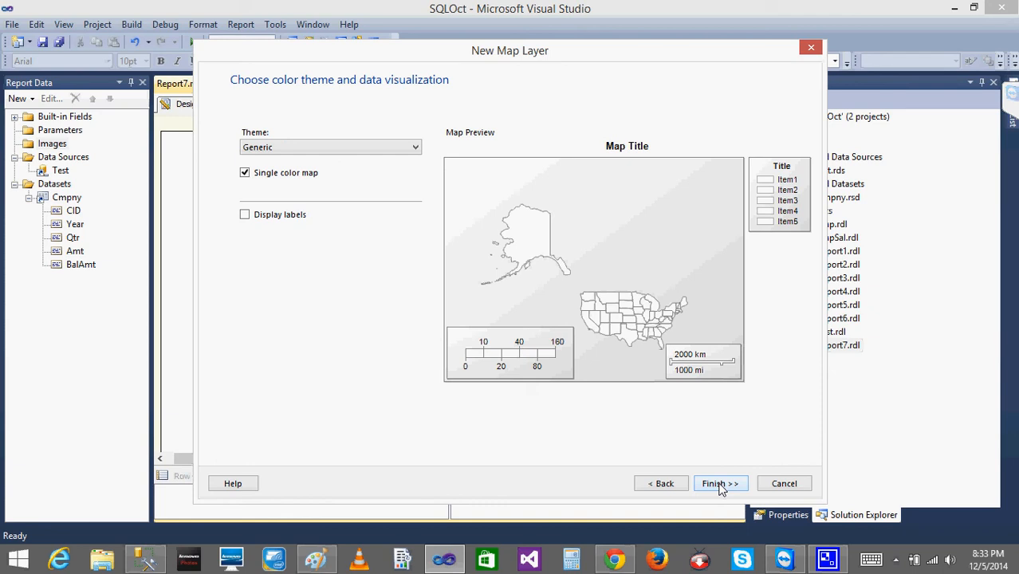
pyautogui.click(719, 484)
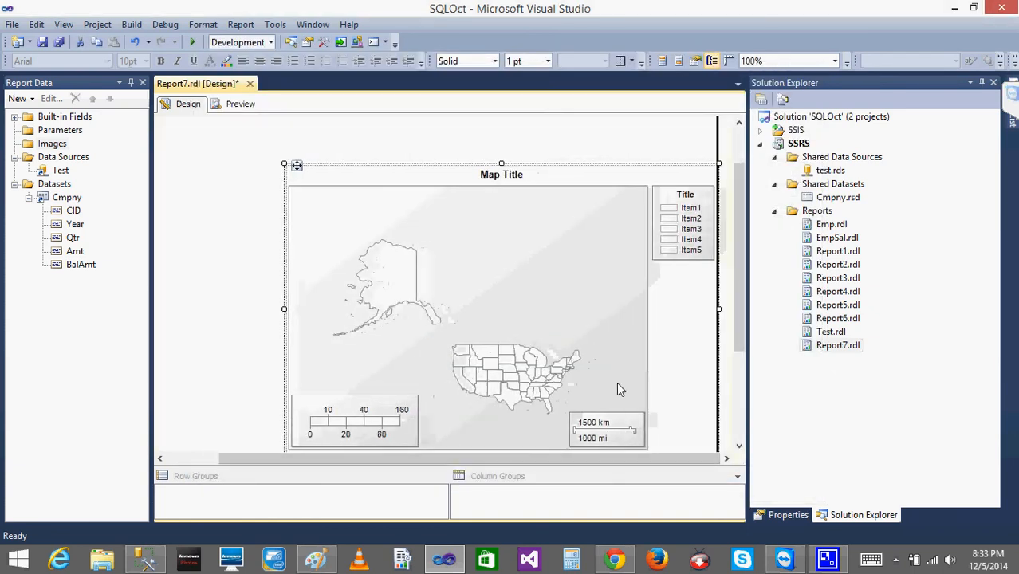
pyautogui.click(591, 355)
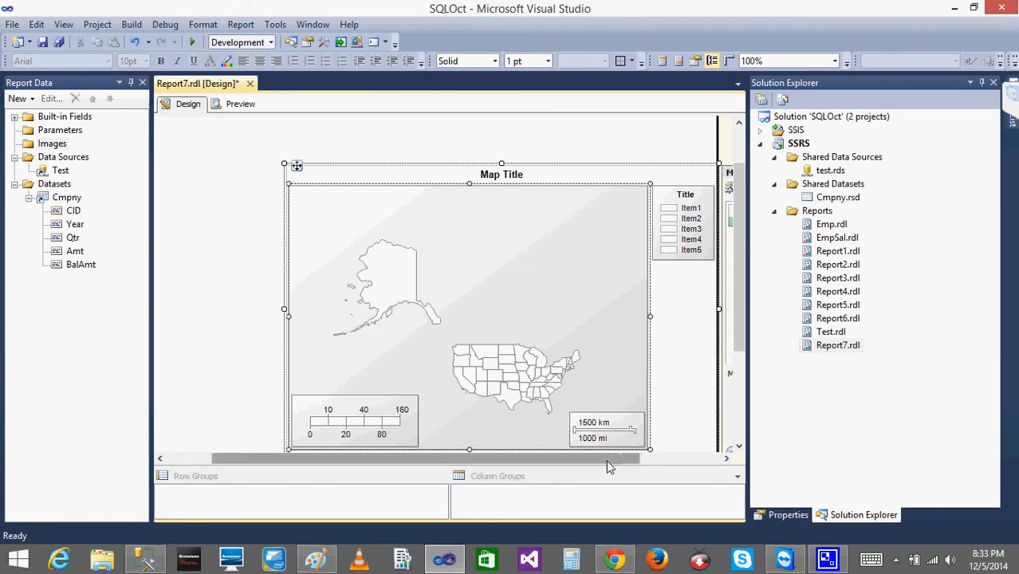
pyautogui.moveTo(610, 459); pyautogui.dragTo(715, 471)
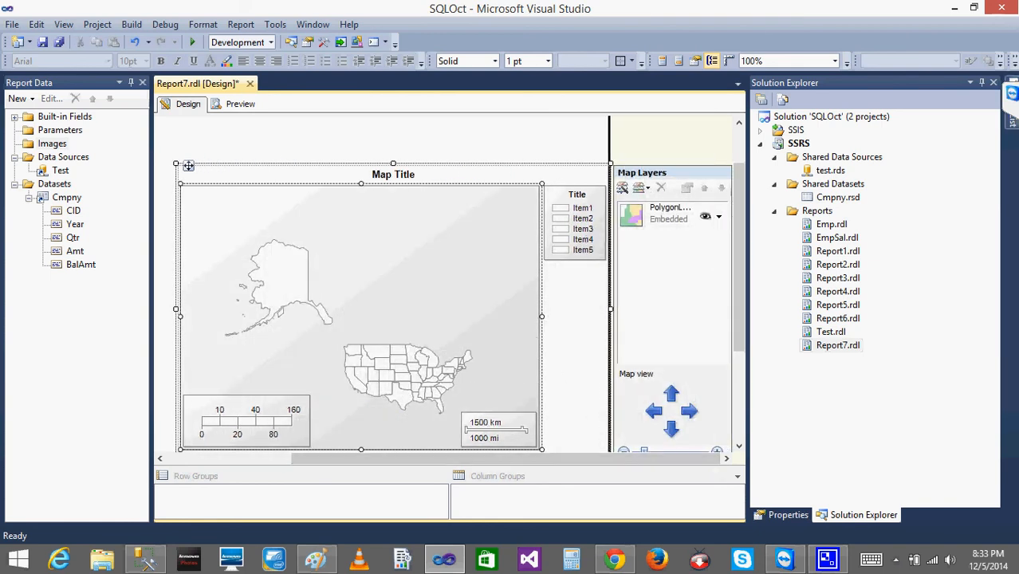
# Switch to TeamViewer, end the meeting for everyone, decline the account registration, and close the program.
pyautogui.click(1012, 93)
pyautogui.click(963, 30)
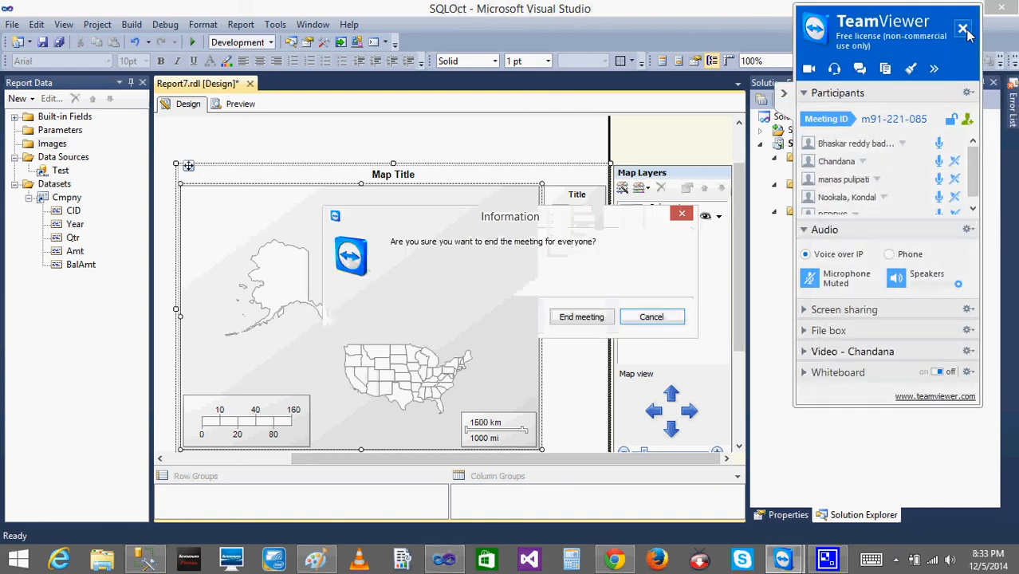
pyautogui.click(579, 317)
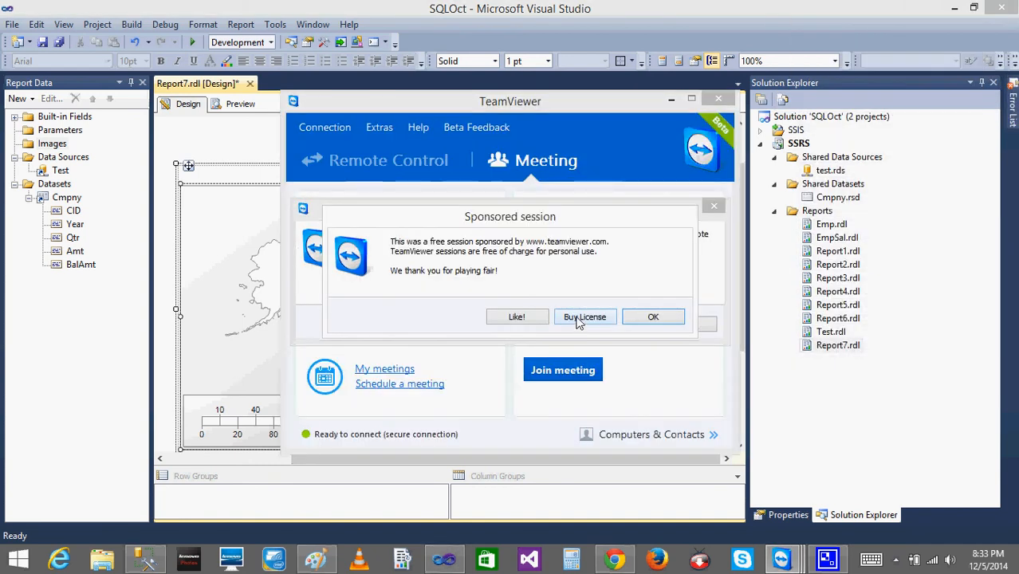
pyautogui.click(658, 321)
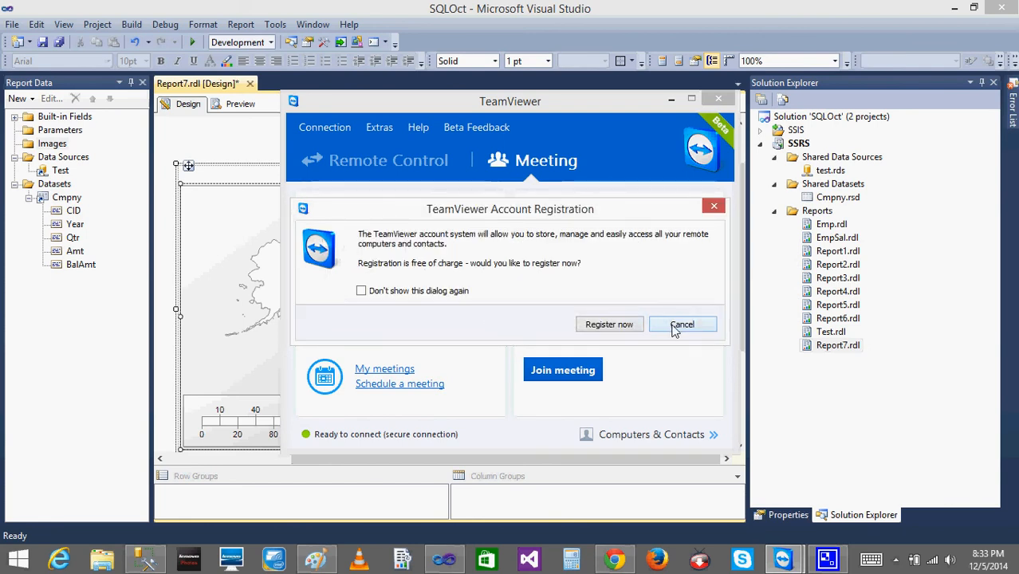
pyautogui.click(679, 325)
pyautogui.click(718, 98)
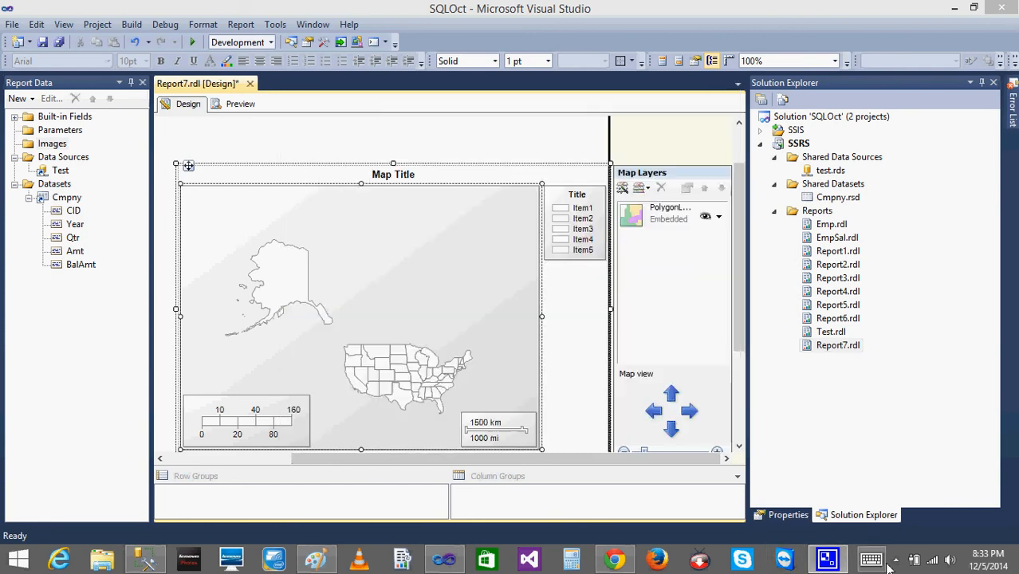
pyautogui.click(894, 553)
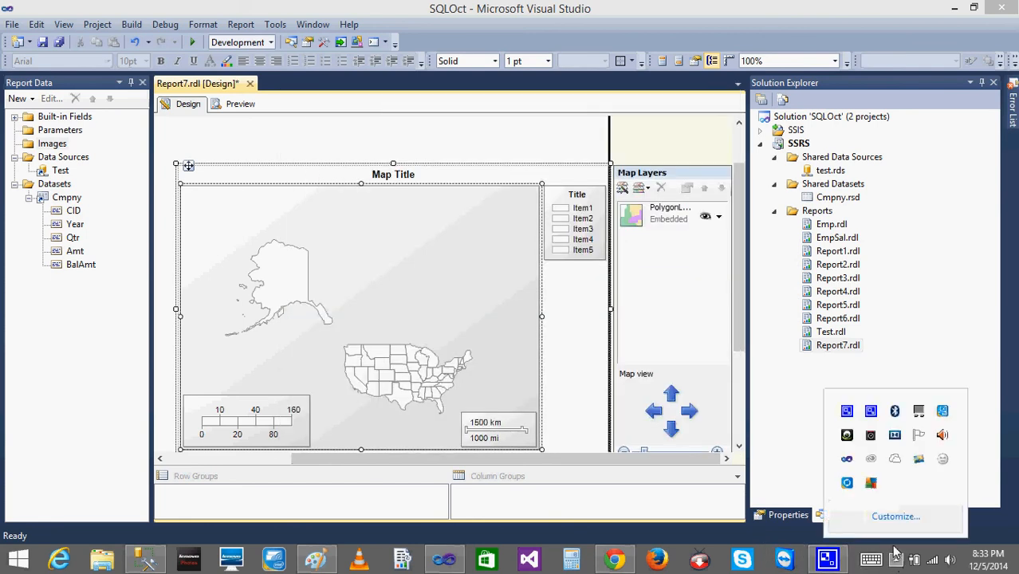
pyautogui.rightClick(852, 411)
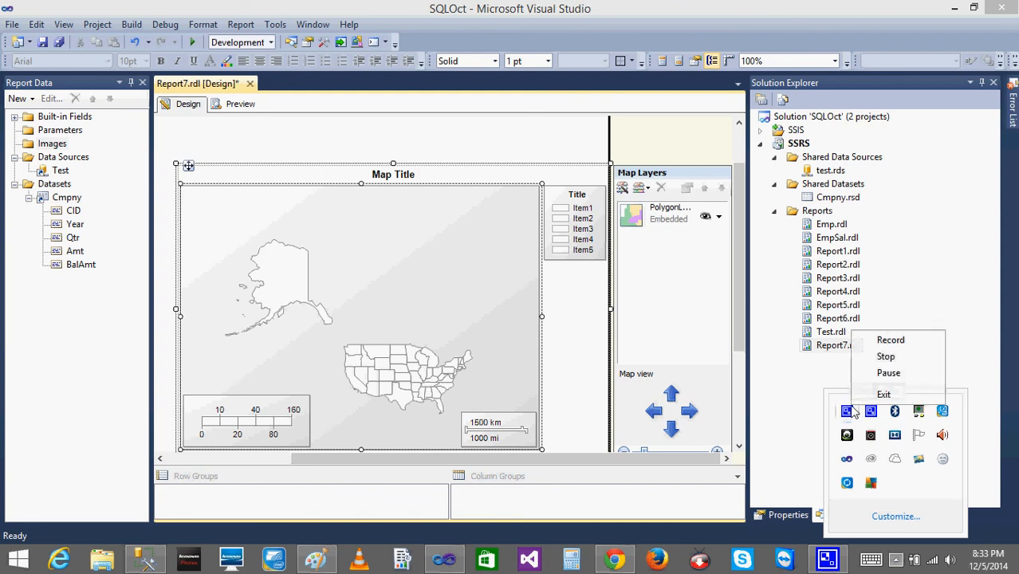
pyautogui.click(886, 358)
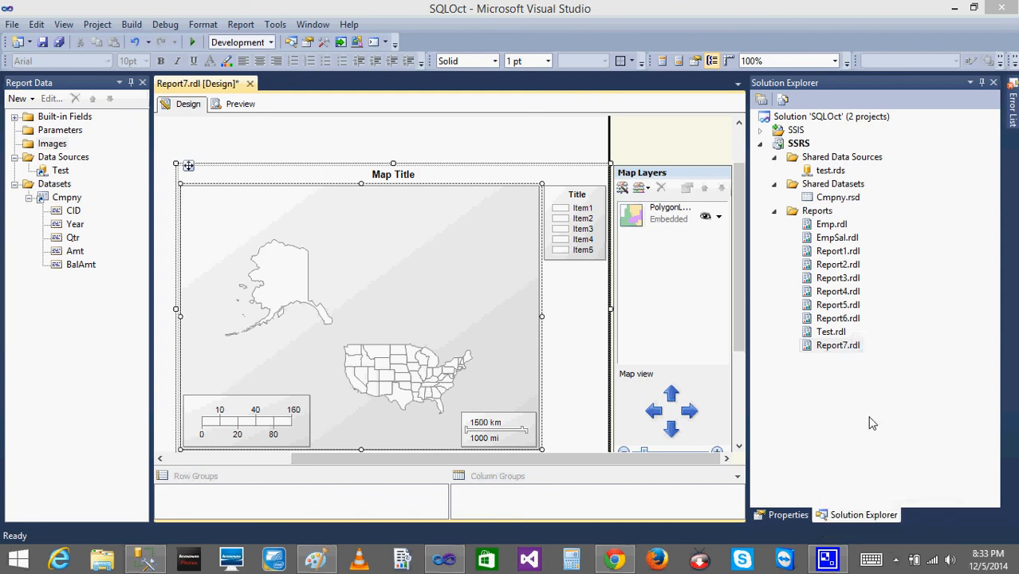
pyautogui.click(895, 559)
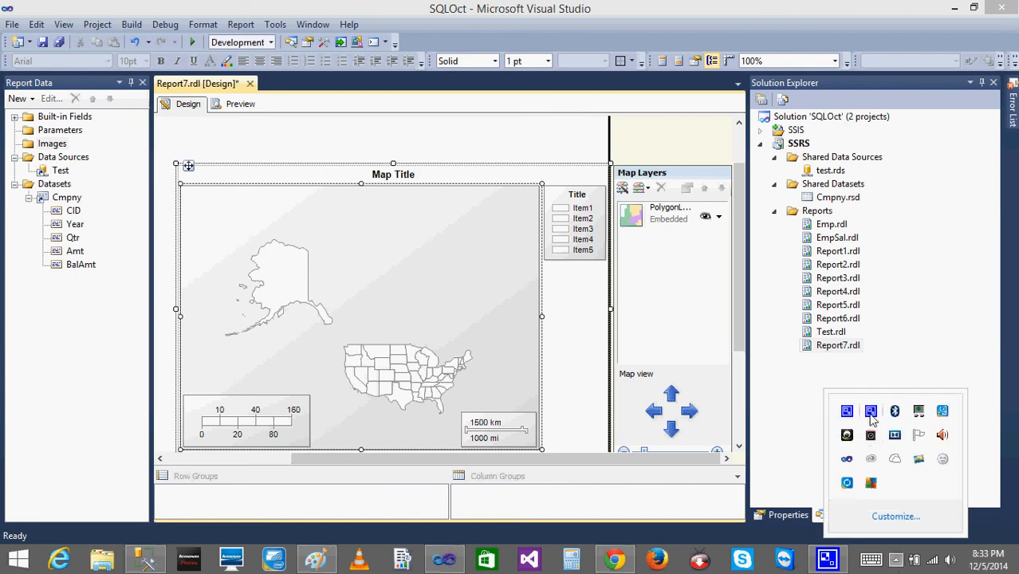